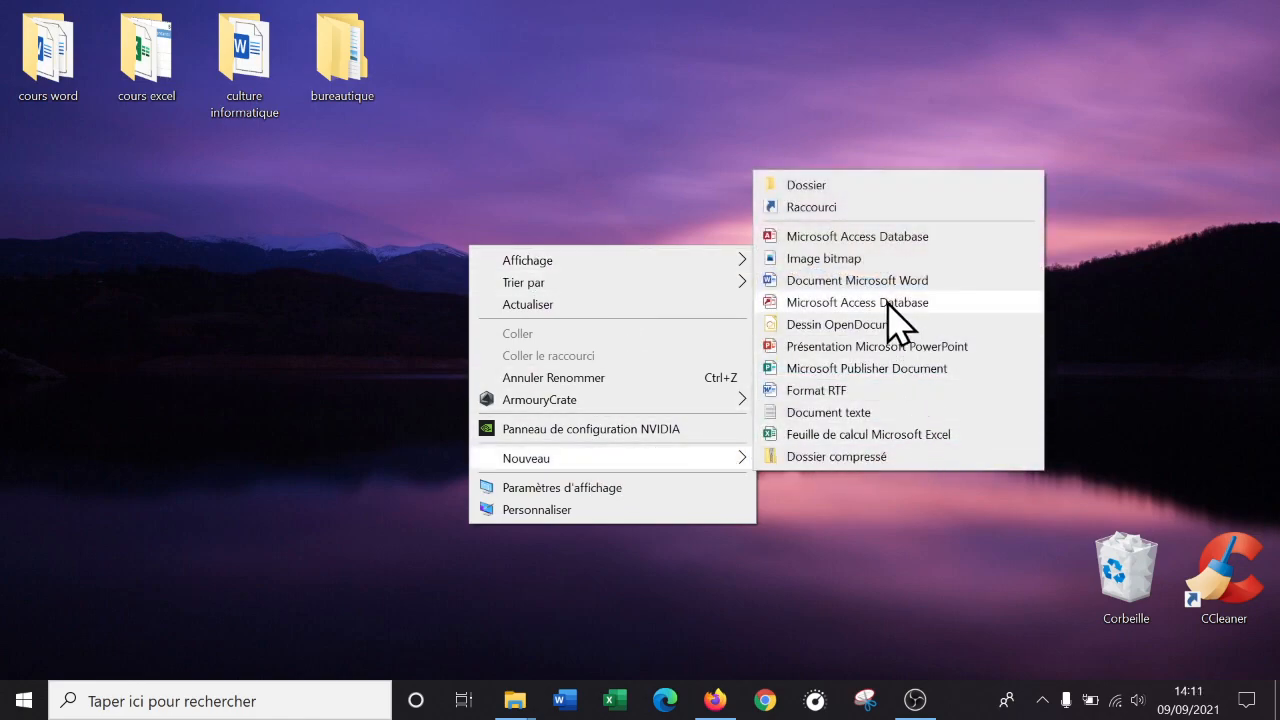
# - Create a new Word document on the desktop, name it styles.docx and open it
pyautogui.click(886, 284)
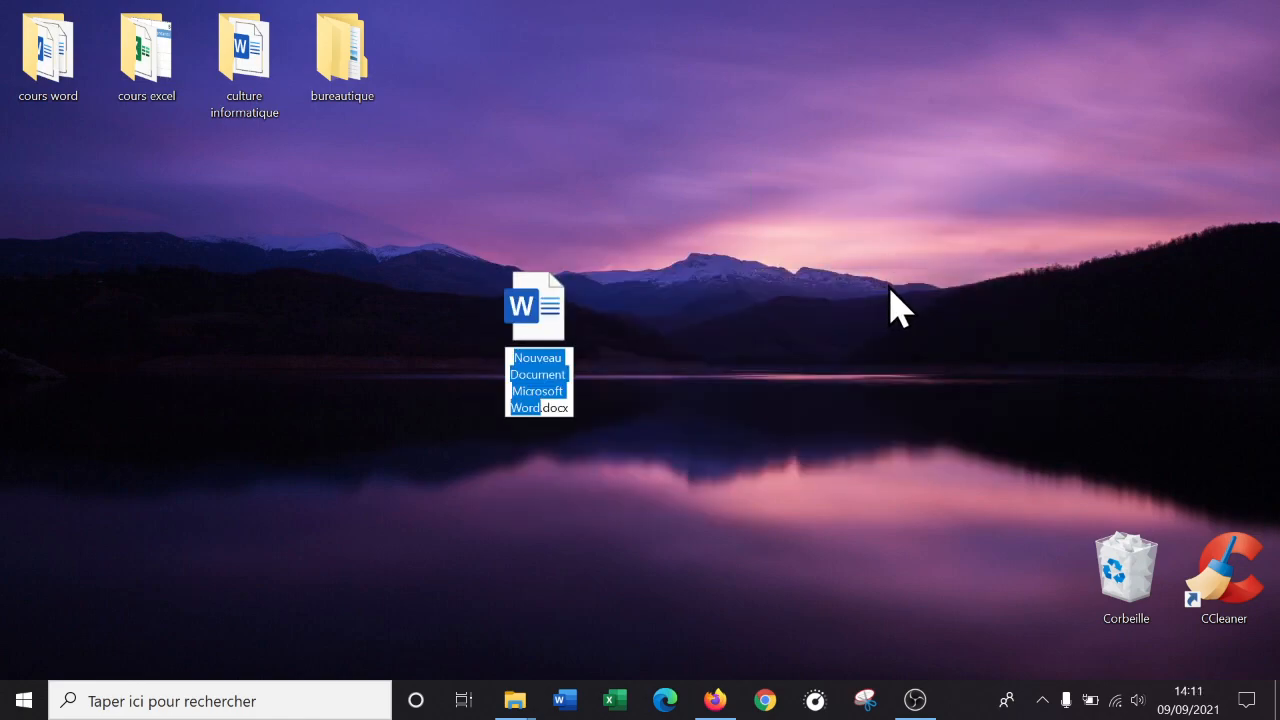
pyautogui.write('styles')
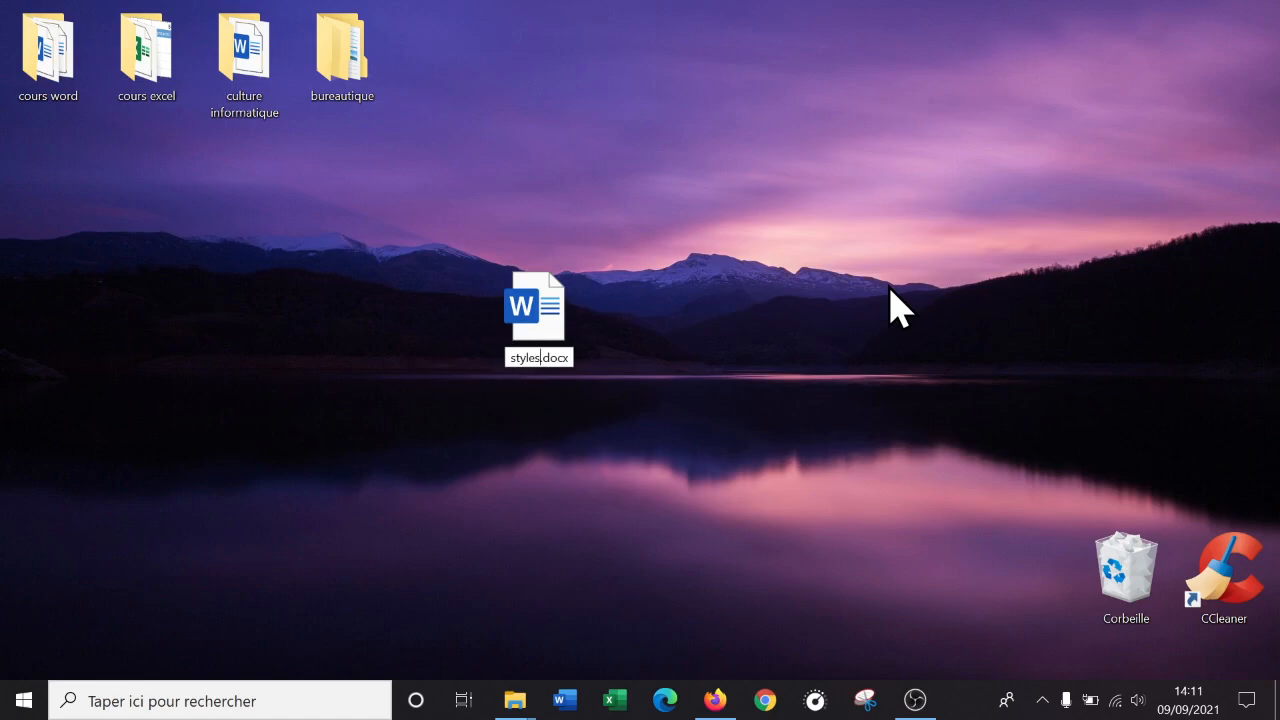
pyautogui.press('Return')
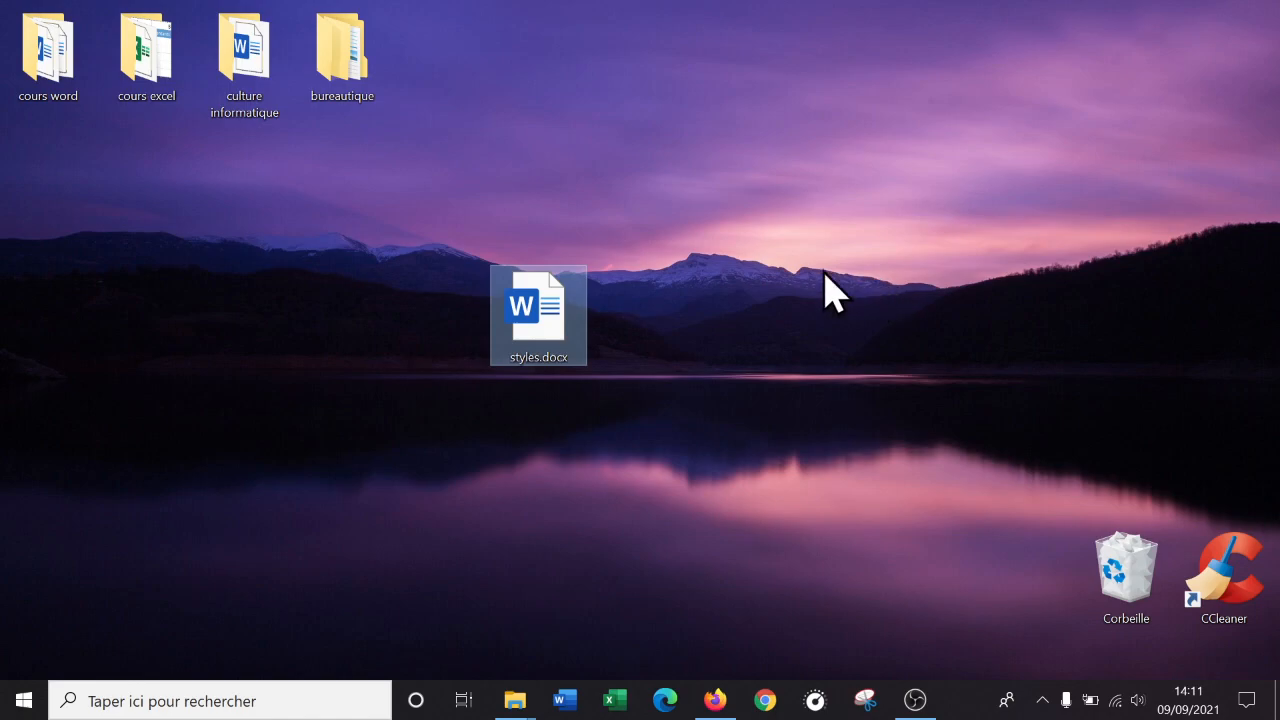
pyautogui.doubleClick(558, 318)
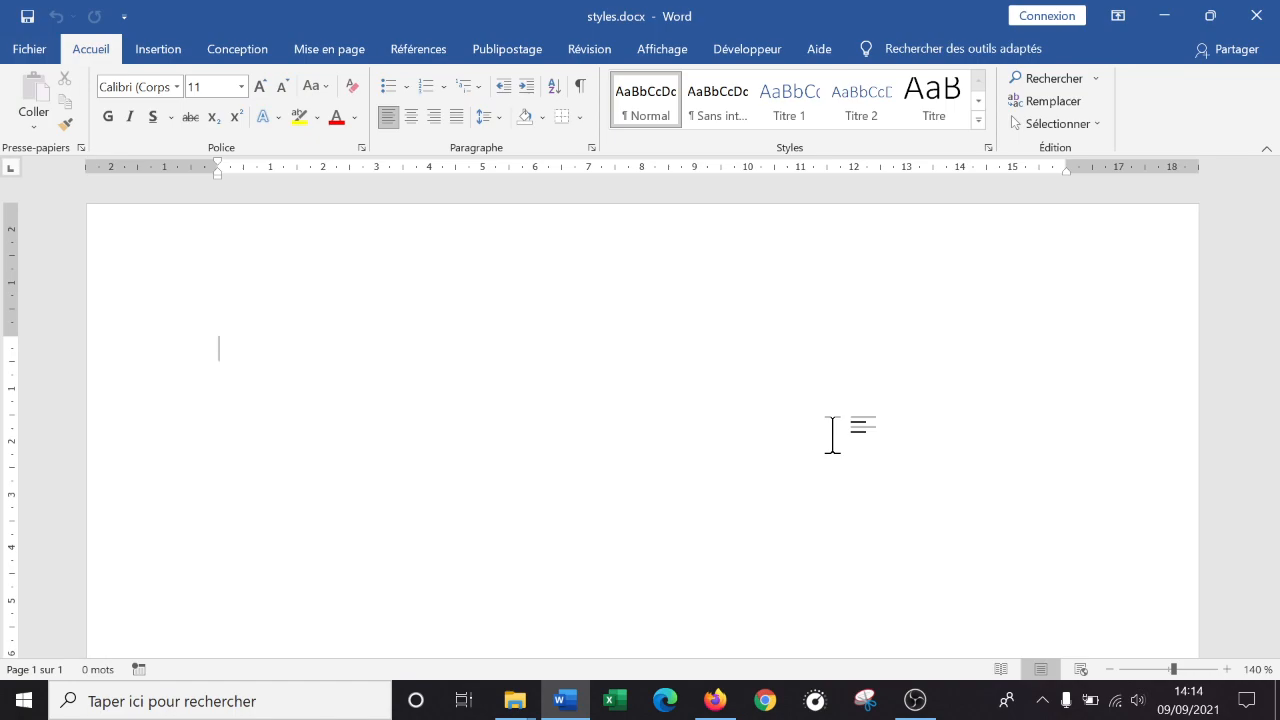
# - Write the title "Mon super Atlas" on the first line, followed by an empty line
pyautogui.write('Mon')
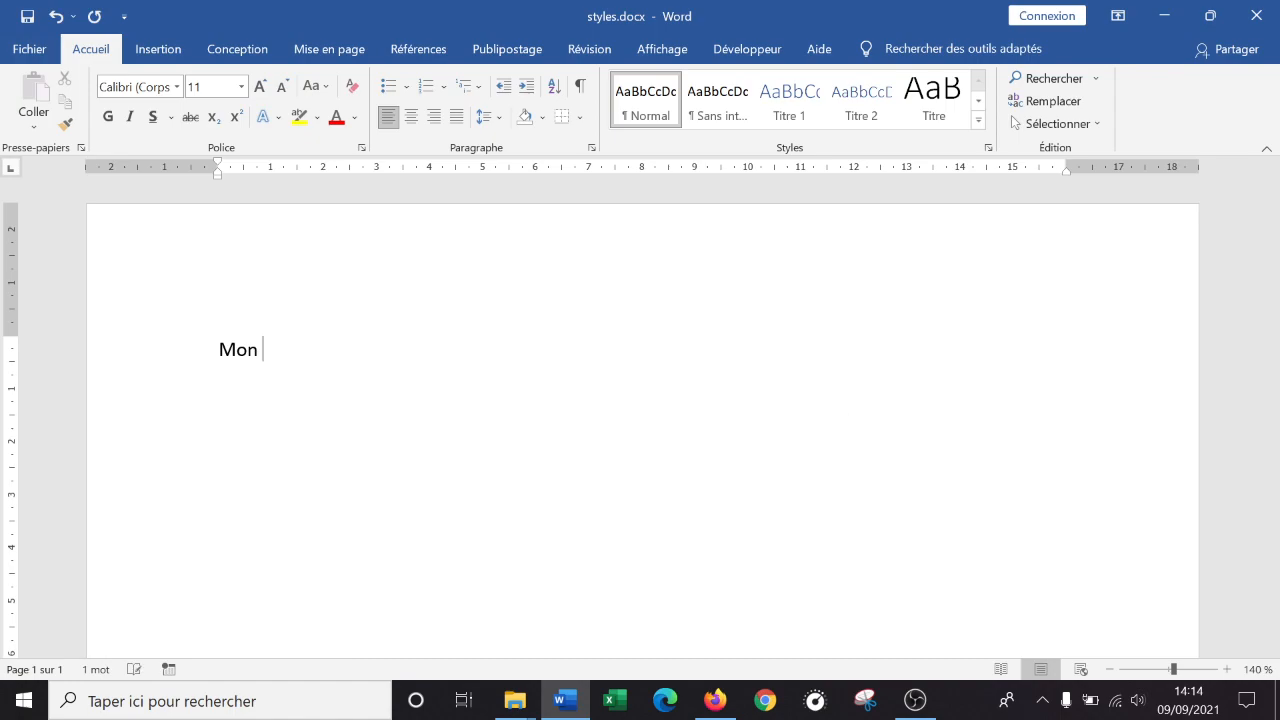
pyautogui.write(' super A')
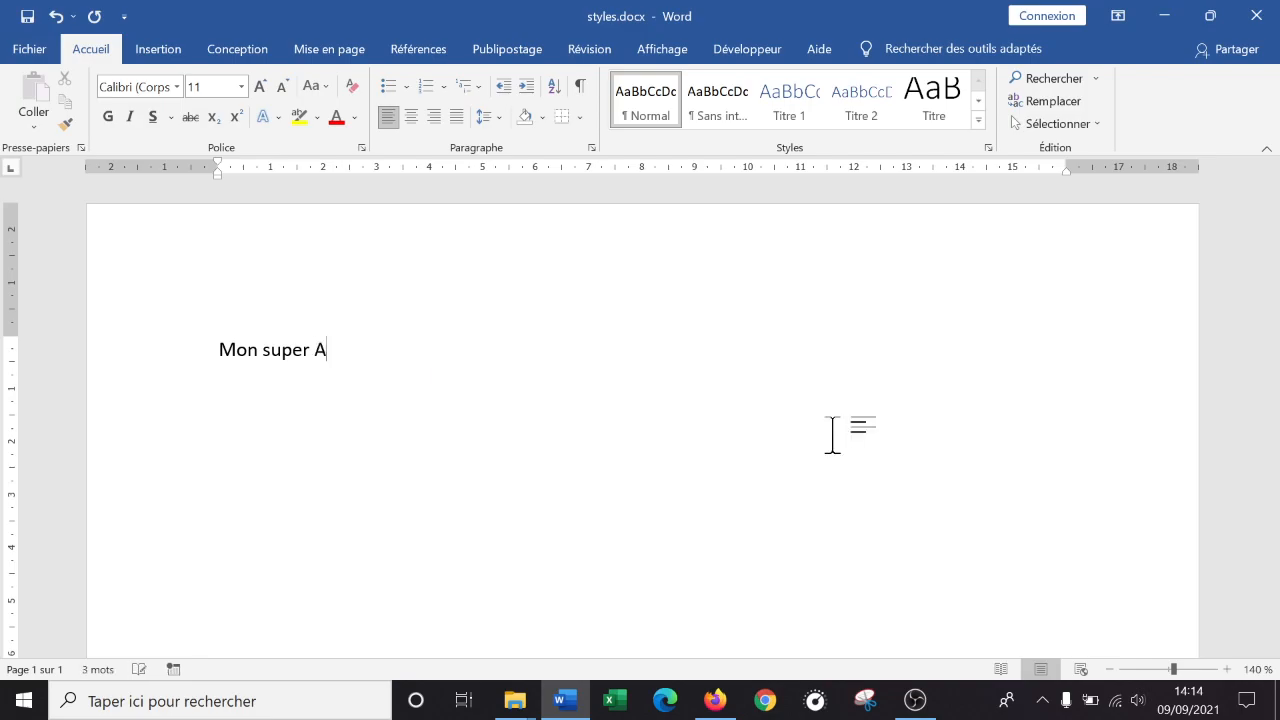
pyautogui.write('tlas')
pyautogui.press('Return')
# - List the continents Afrique, Océanie, Europe, Asie and Amérique below the title, each in its own paragraph
pyautogui.write('Afrique')
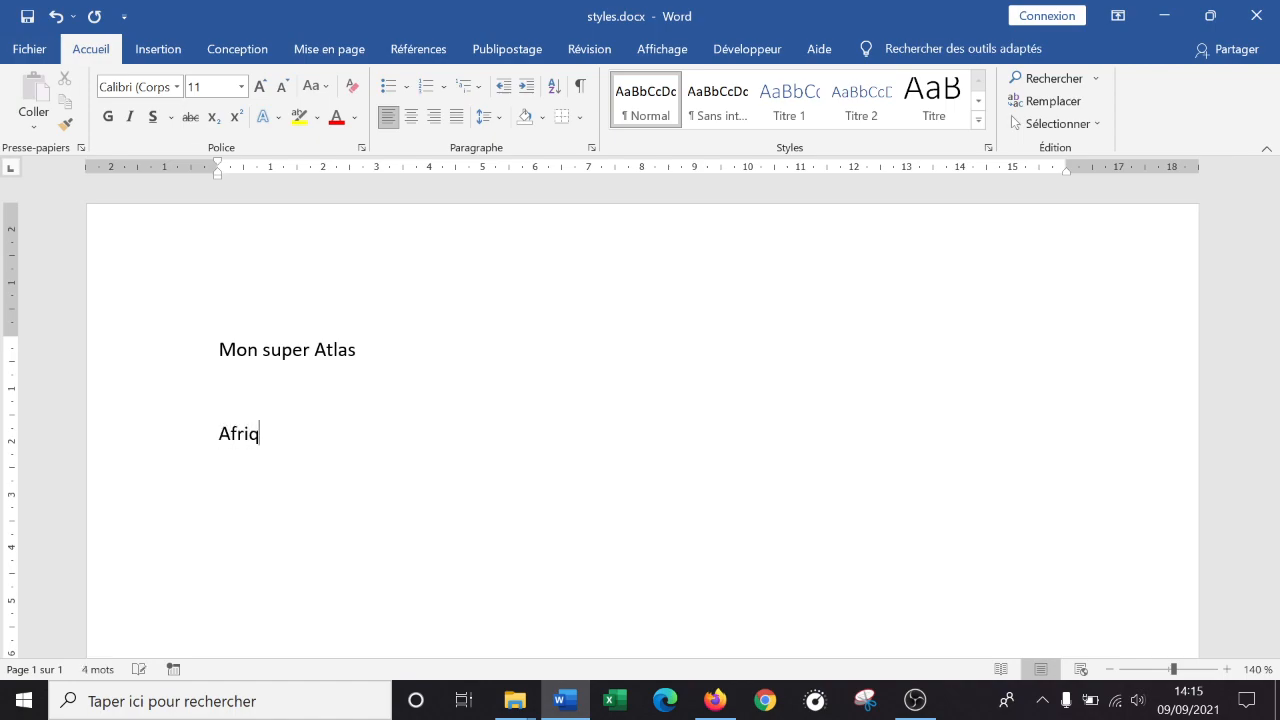
pyautogui.press('BackSpace')
pyautogui.press('Return')
pyautogui.write('Océra')
pyautogui.press('BackSpace')
pyautogui.press('BackSpace')
pyautogui.write('anie')
pyautogui.press('Return')
pyautogui.write('Europe ')
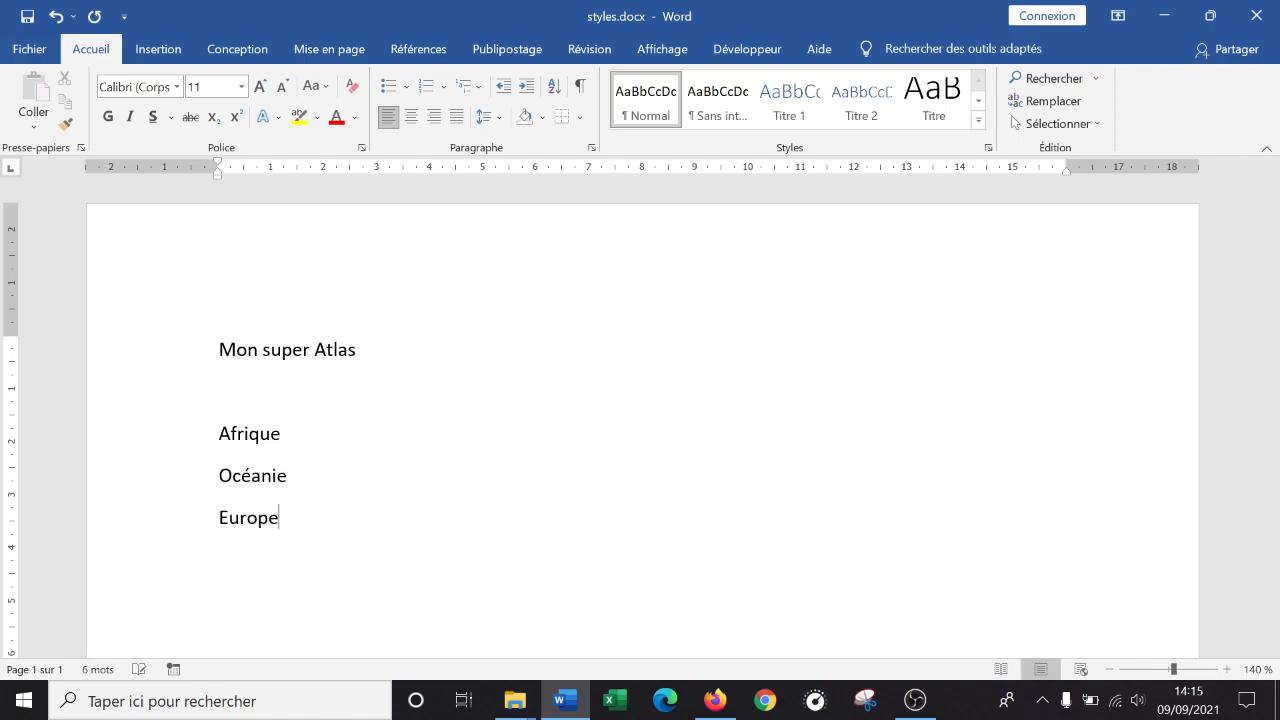
pyautogui.write('As')
pyautogui.write('ie ')
pyautogui.write('Amériq')
pyautogui.write('ue')
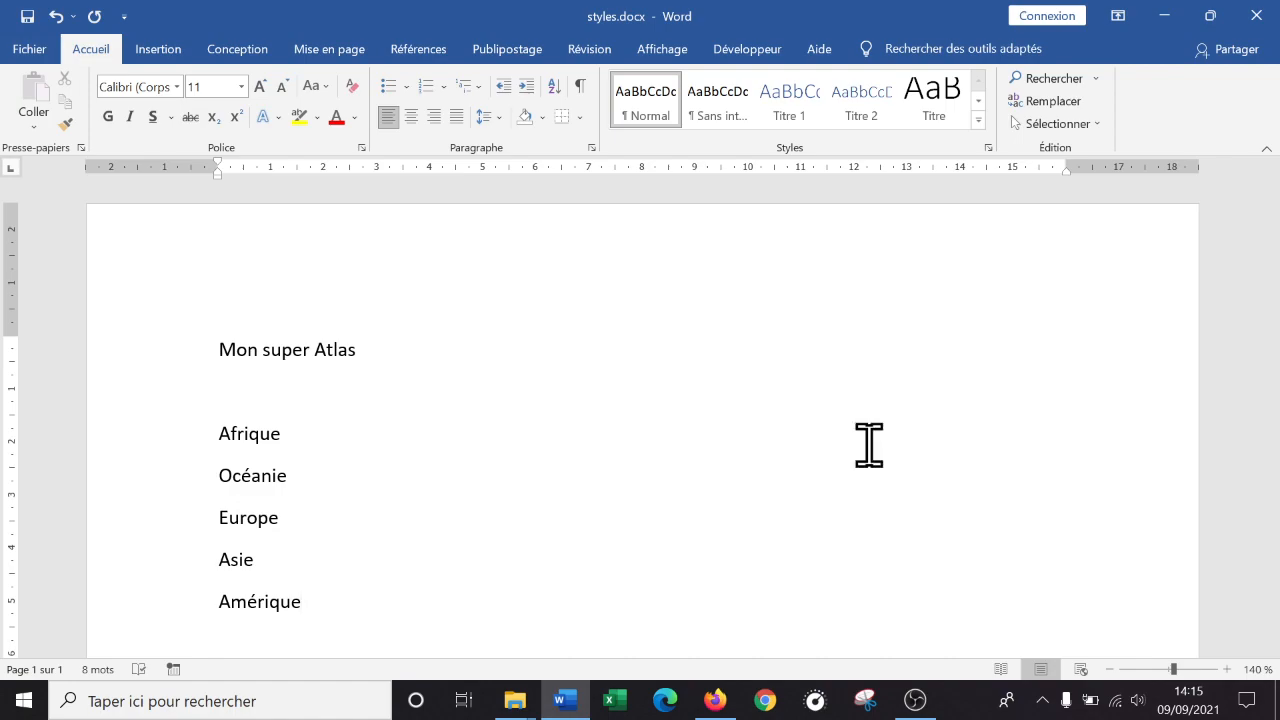
# - Sort the five continent paragraphs as text in ascending order, with no header row
pyautogui.click(704, 531)
pyautogui.moveTo(311, 600); pyautogui.dragTo(180, 460)
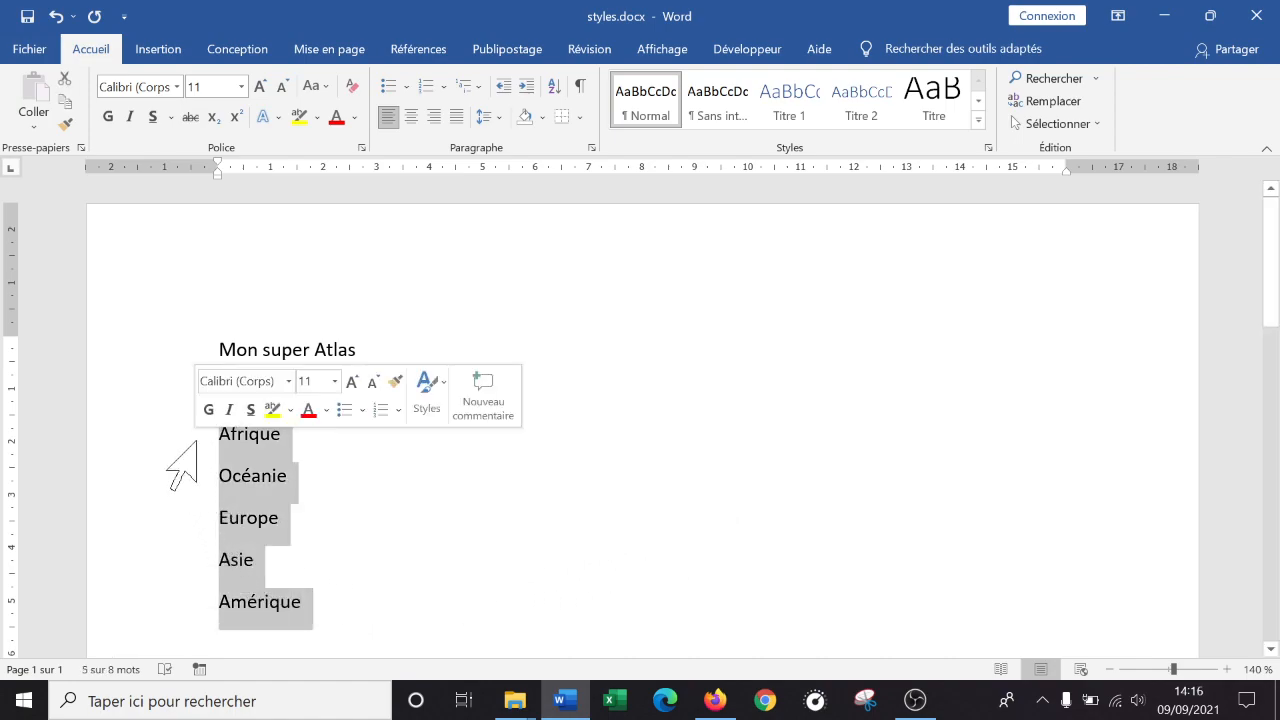
pyautogui.click(553, 87)
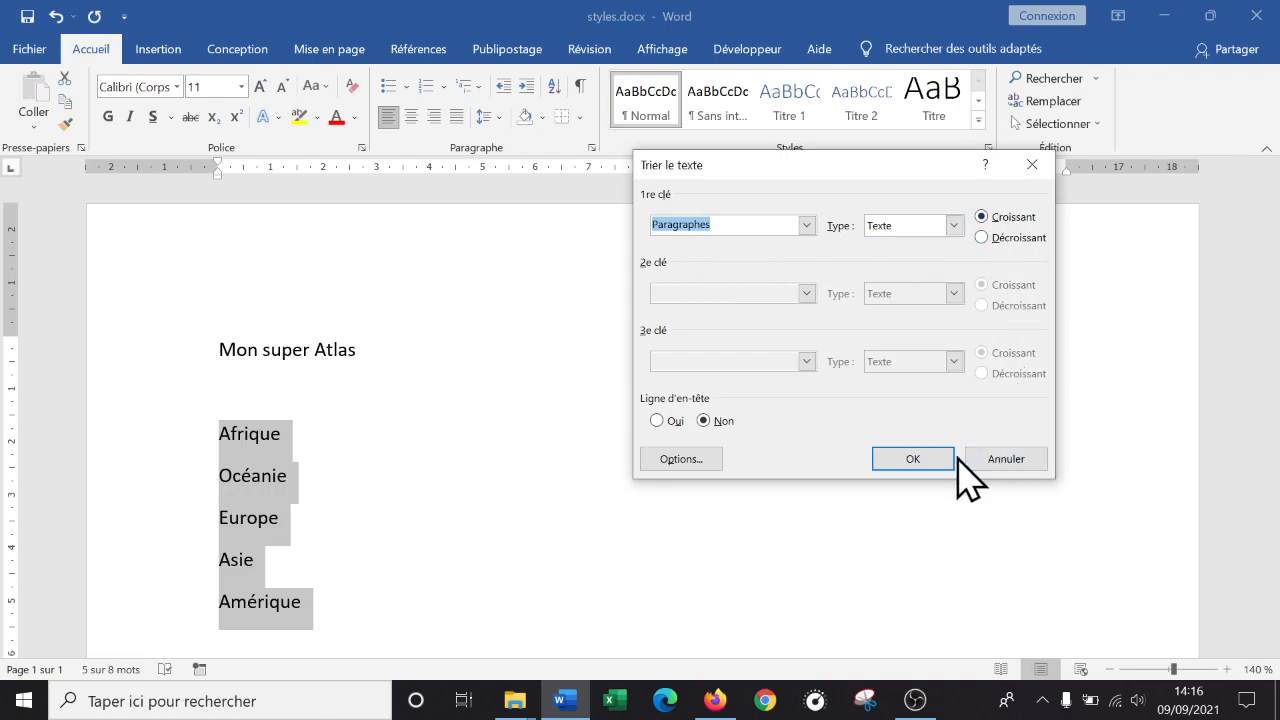
pyautogui.moveTo(940, 466); pyautogui.dragTo(694, 428)
pyautogui.click(926, 462)
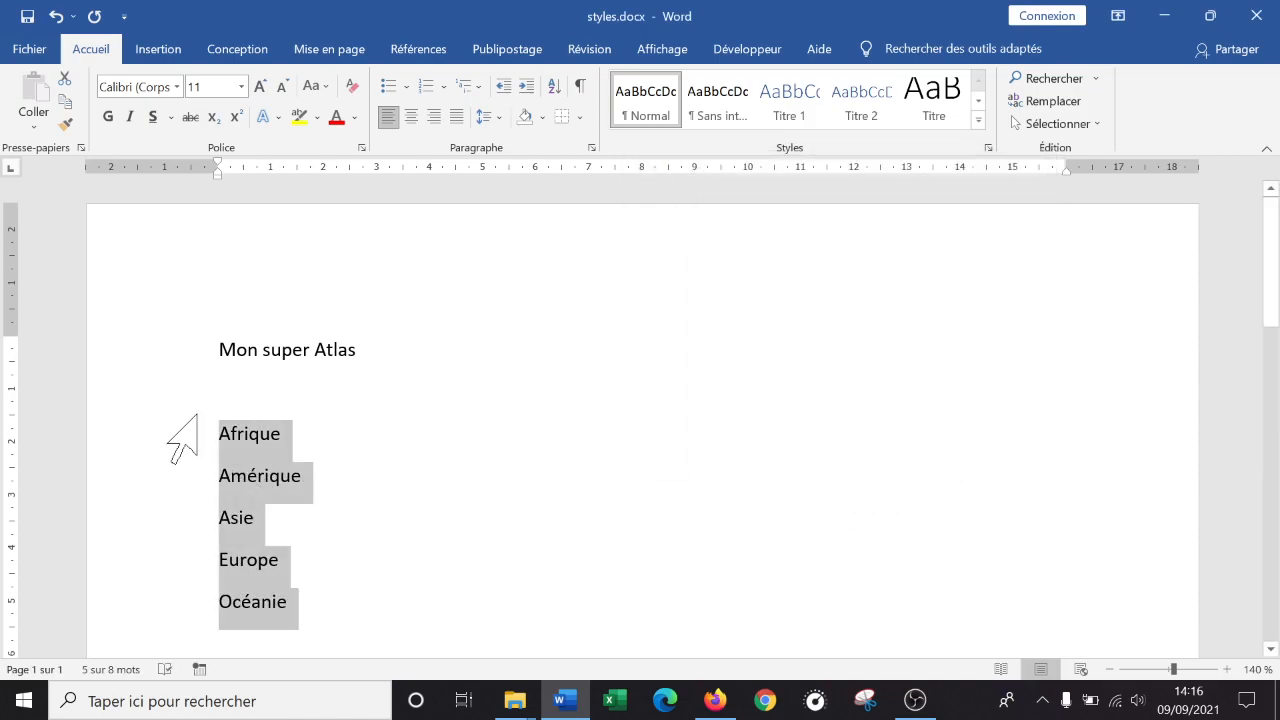
# - Generate placeholder text in a new paragraph under Afrique with =lorem(3,4)
pyautogui.click(371, 437)
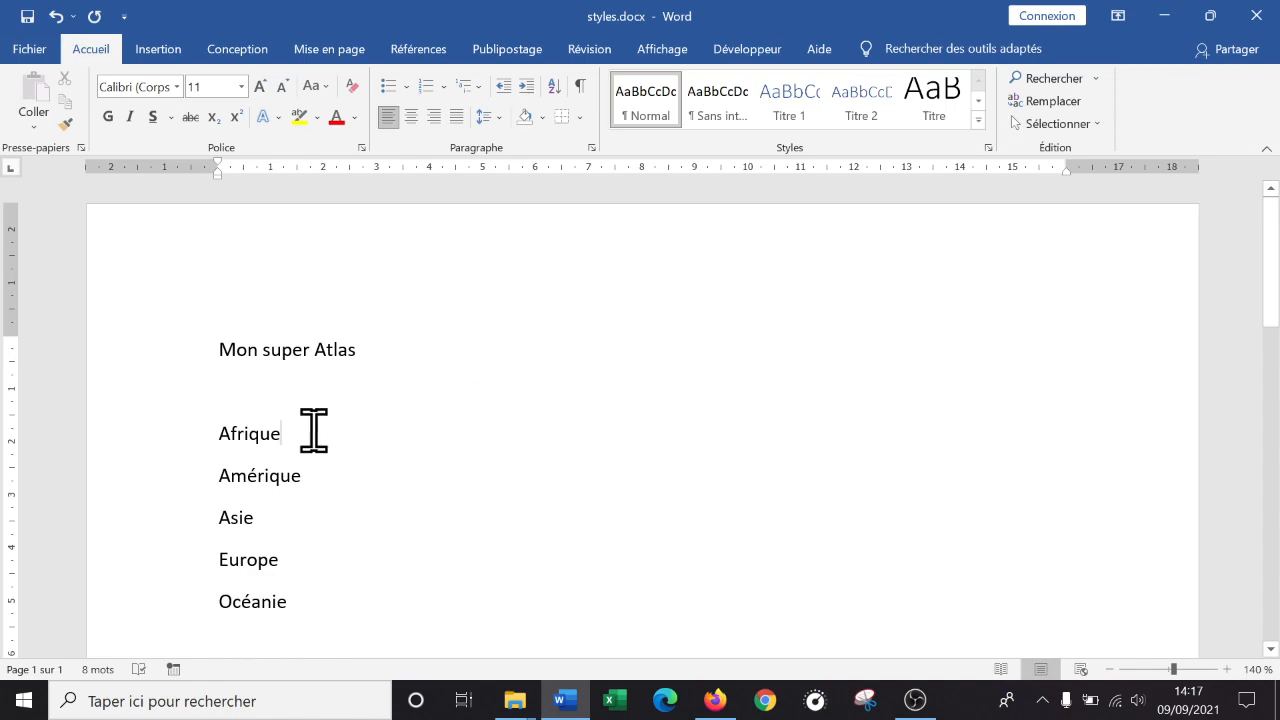
pyautogui.press('Return')
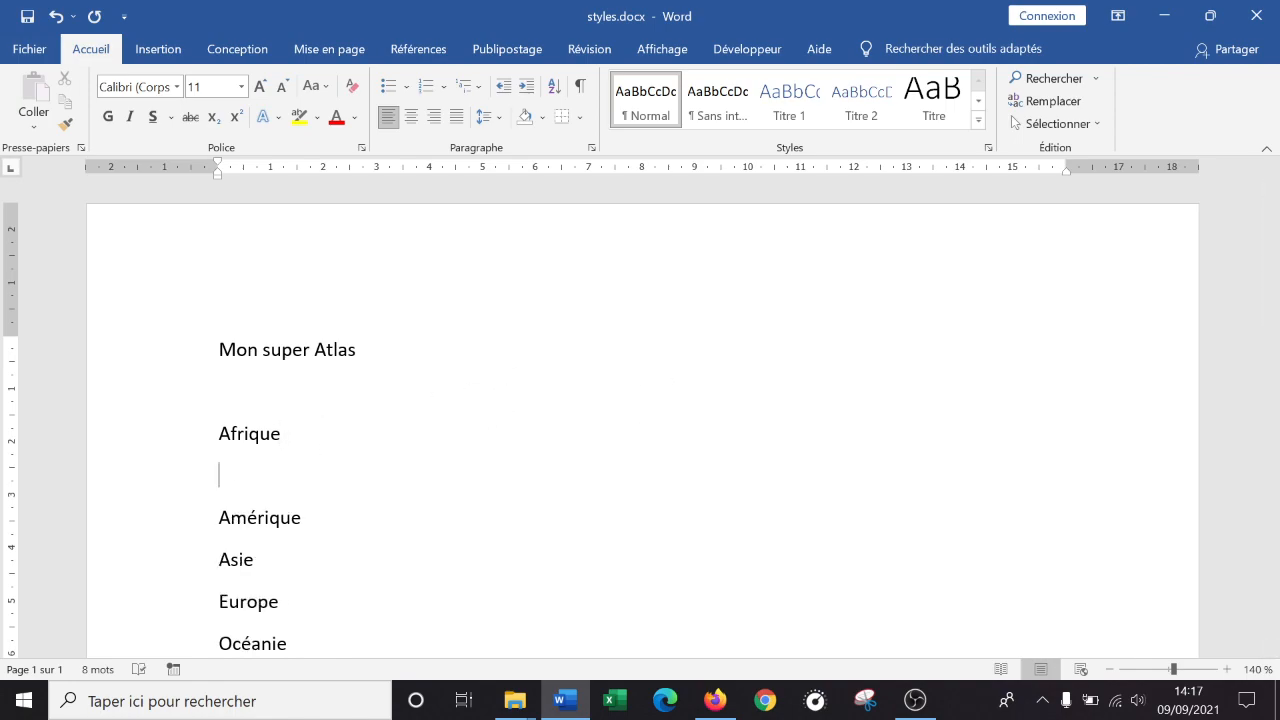
pyautogui.write('=lorem(5,')
pyautogui.press('BackSpace')
pyautogui.press('BackSpace')
pyautogui.write('3,4)')
pyautogui.press('Return')
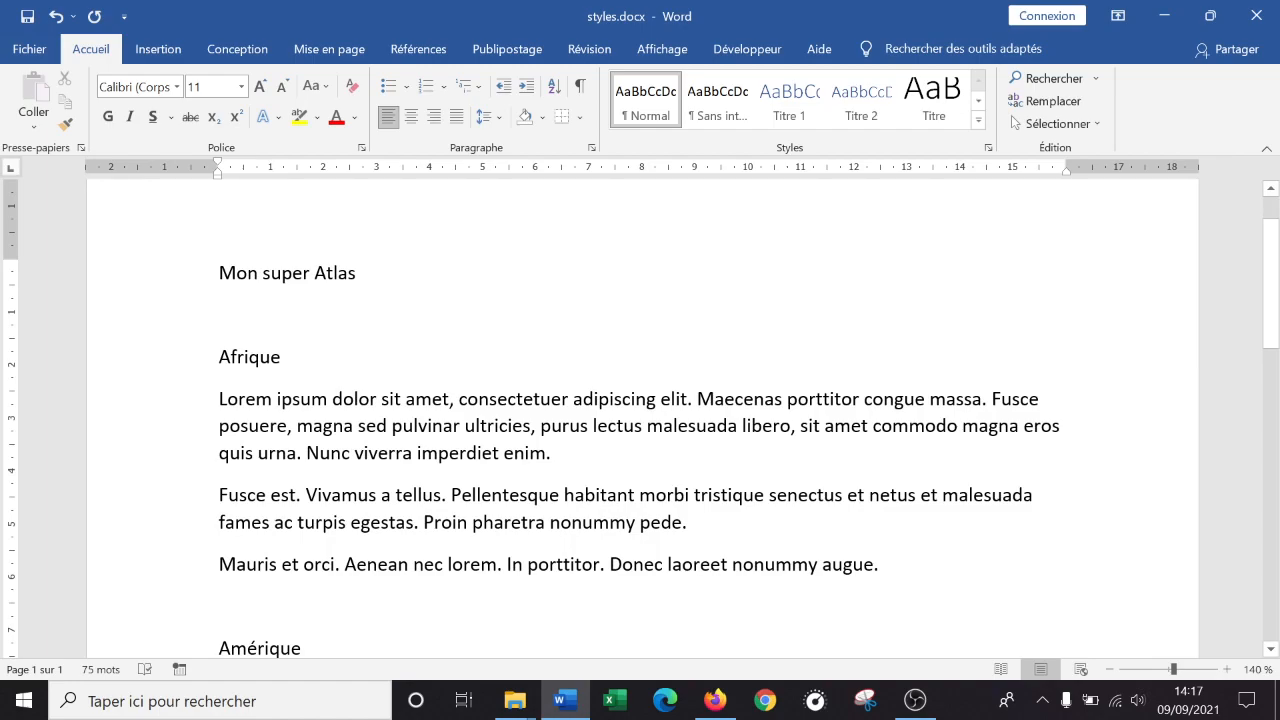
# - Generate placeholder text in a new paragraph under Amérique with =lorem(4,5)
pyautogui.click(314, 357)
pyautogui.scroll(-4, 330, 405)
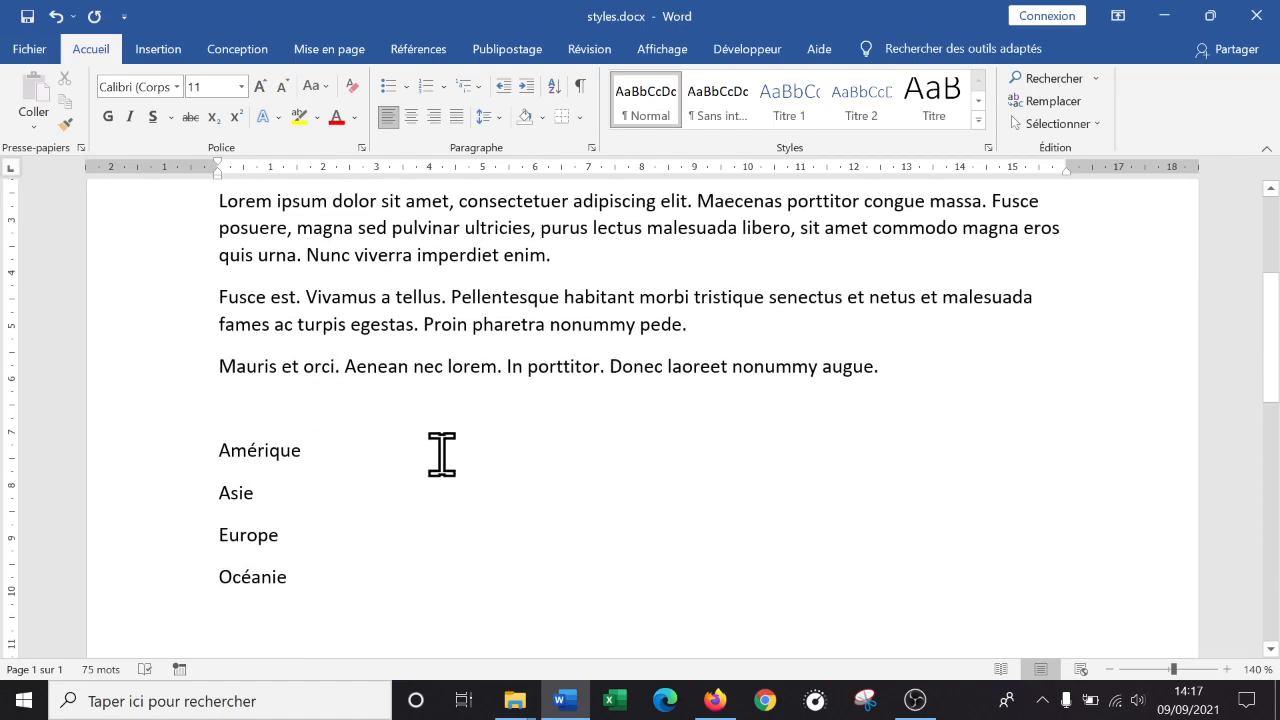
pyautogui.scroll(1, 442, 455)
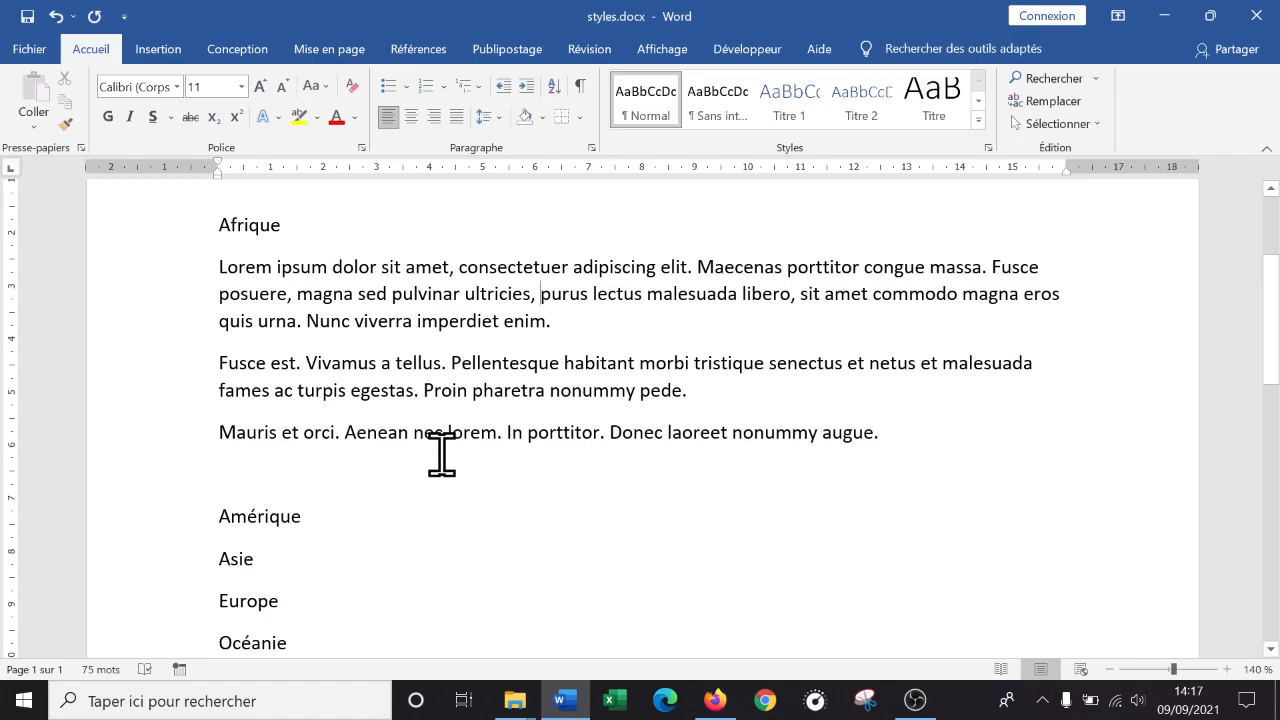
pyautogui.click(355, 515)
pyautogui.press('Return')
pyautogui.write('=')
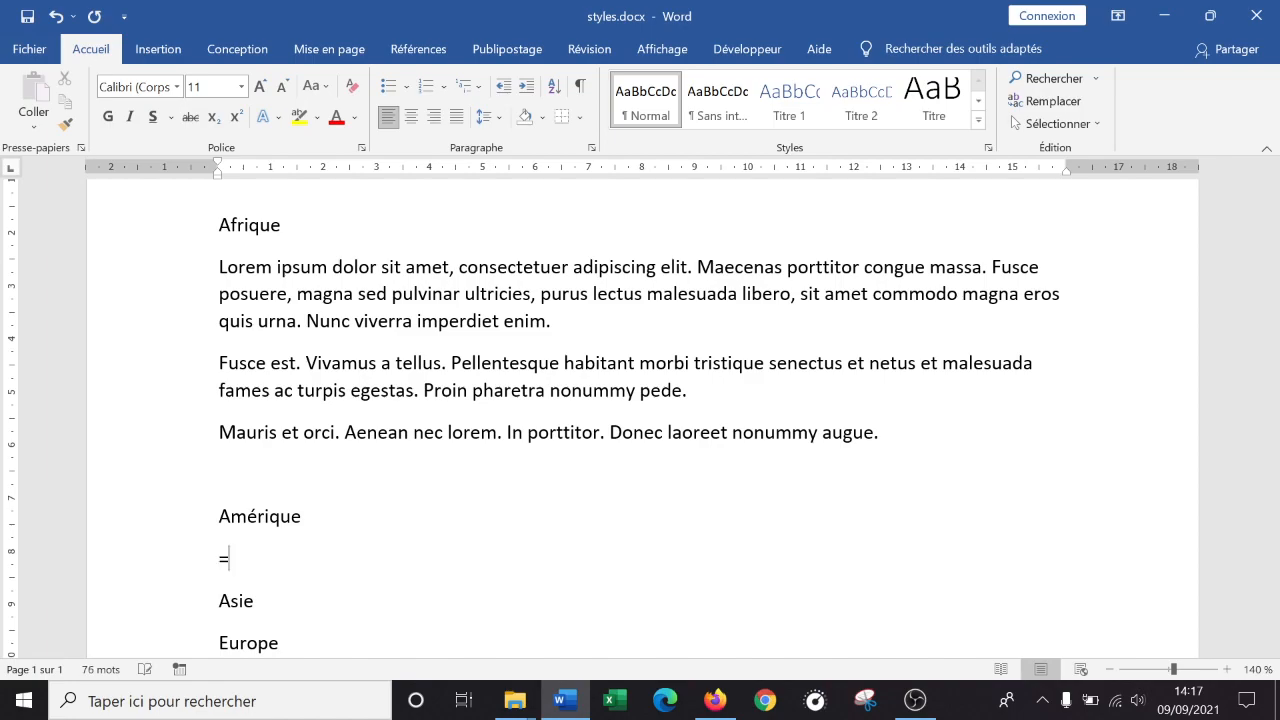
pyautogui.write('lorem(4,5')
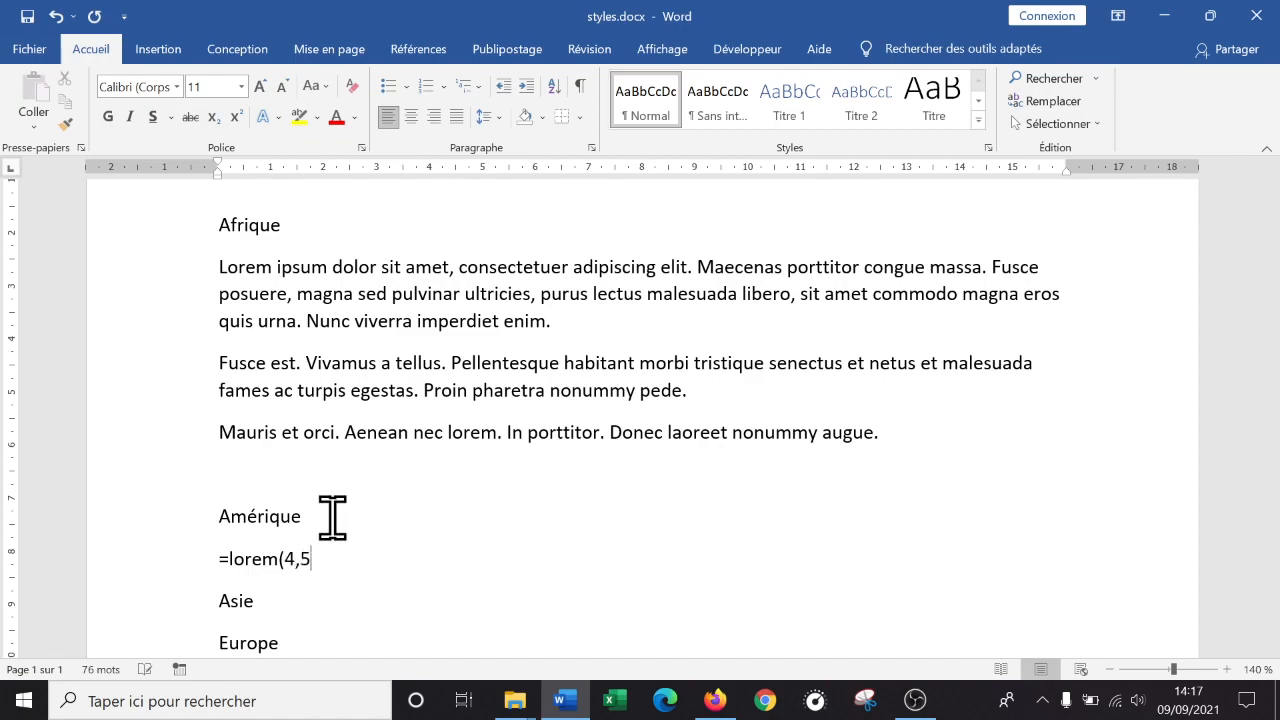
pyautogui.write(')')
pyautogui.press('Return')
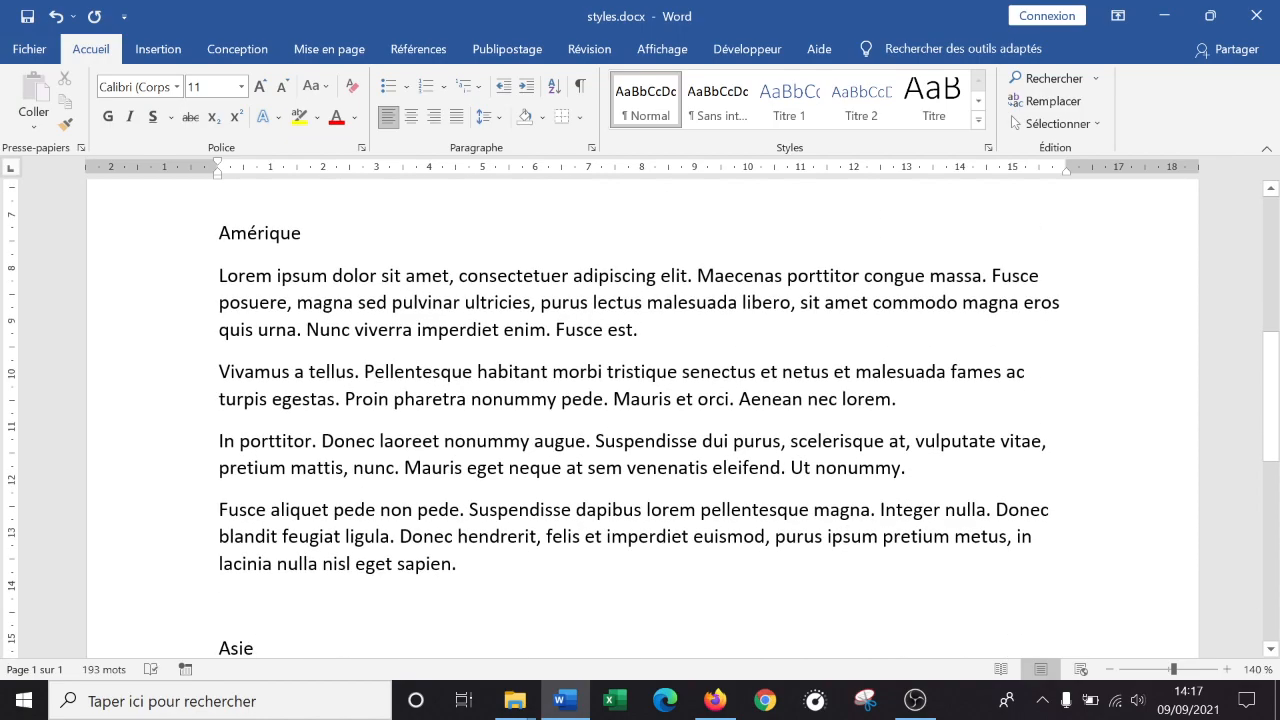
# - Generate placeholder text in a new paragraph under Asie with =lorem(4,6)
pyautogui.scroll(3, 330, 517)
pyautogui.scroll(-5, 330, 517)
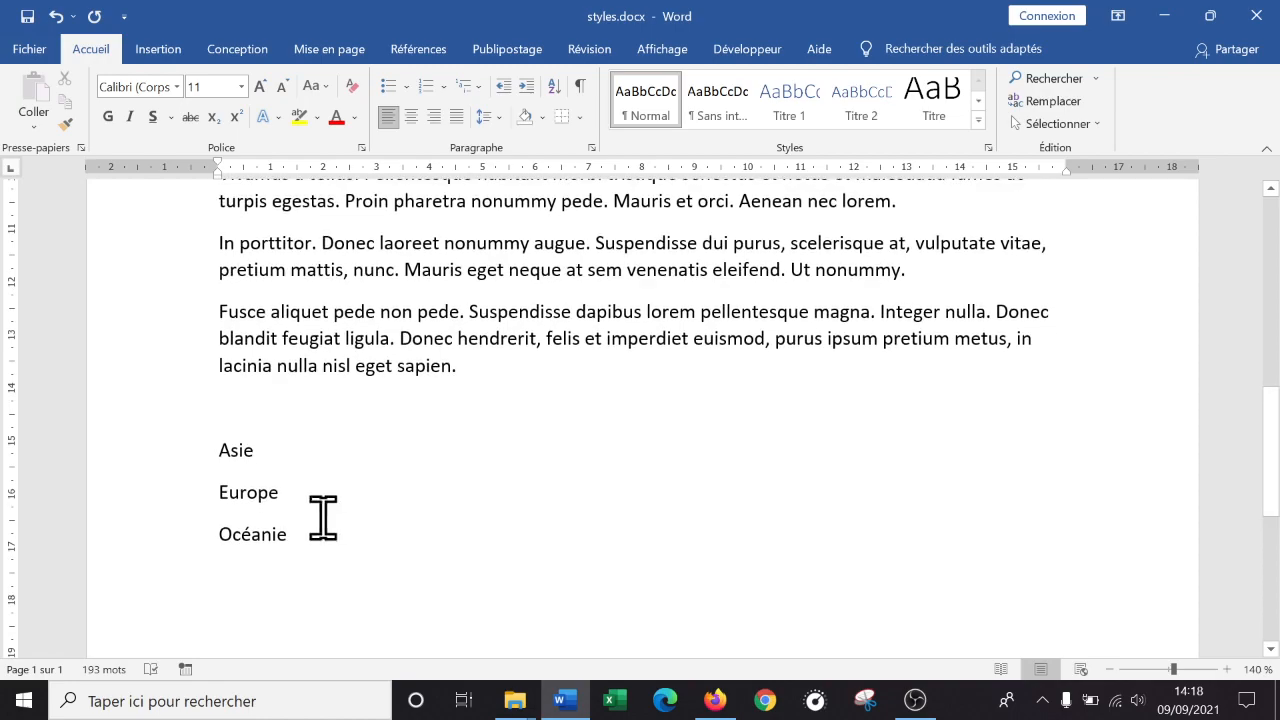
pyautogui.click(271, 449)
pyautogui.press('Return')
pyautogui.write('=lorem(')
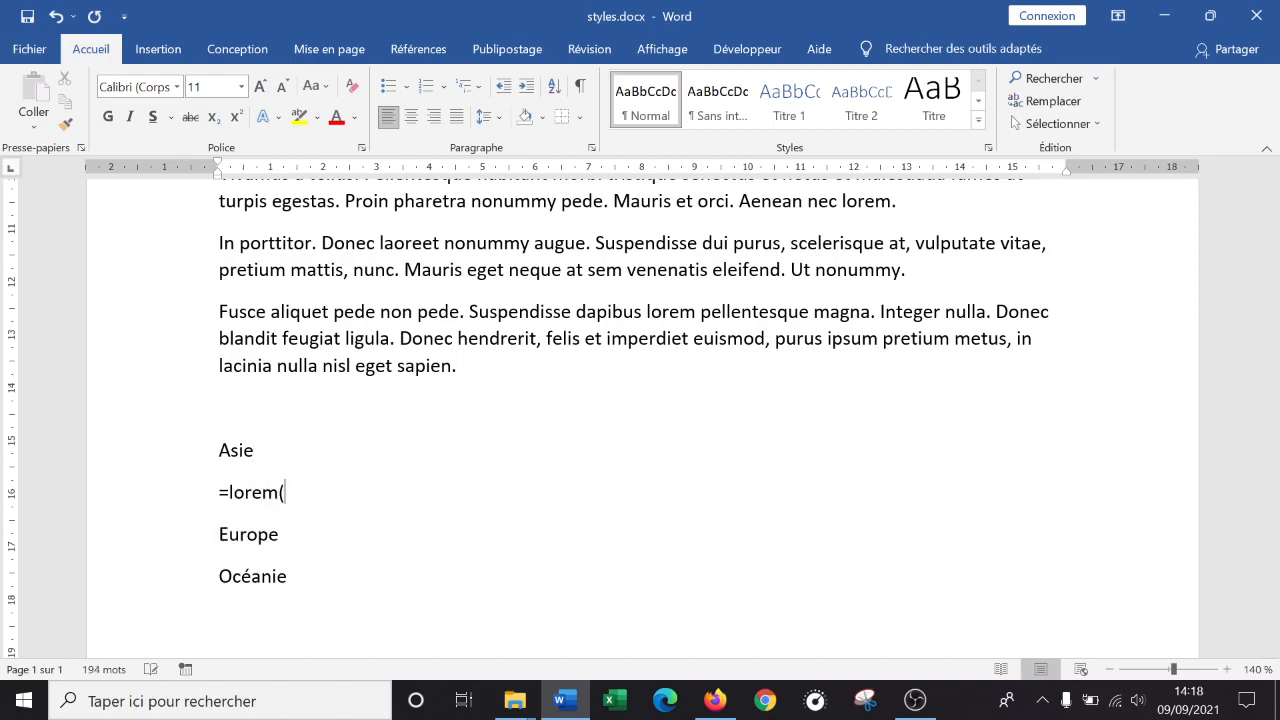
pyautogui.write('4,6)')
pyautogui.press('Return')
# - Generate placeholder text in a new paragraph under Europe with =lorem(5,6)
pyautogui.scroll(-4, 614, 480)
pyautogui.click(361, 395)
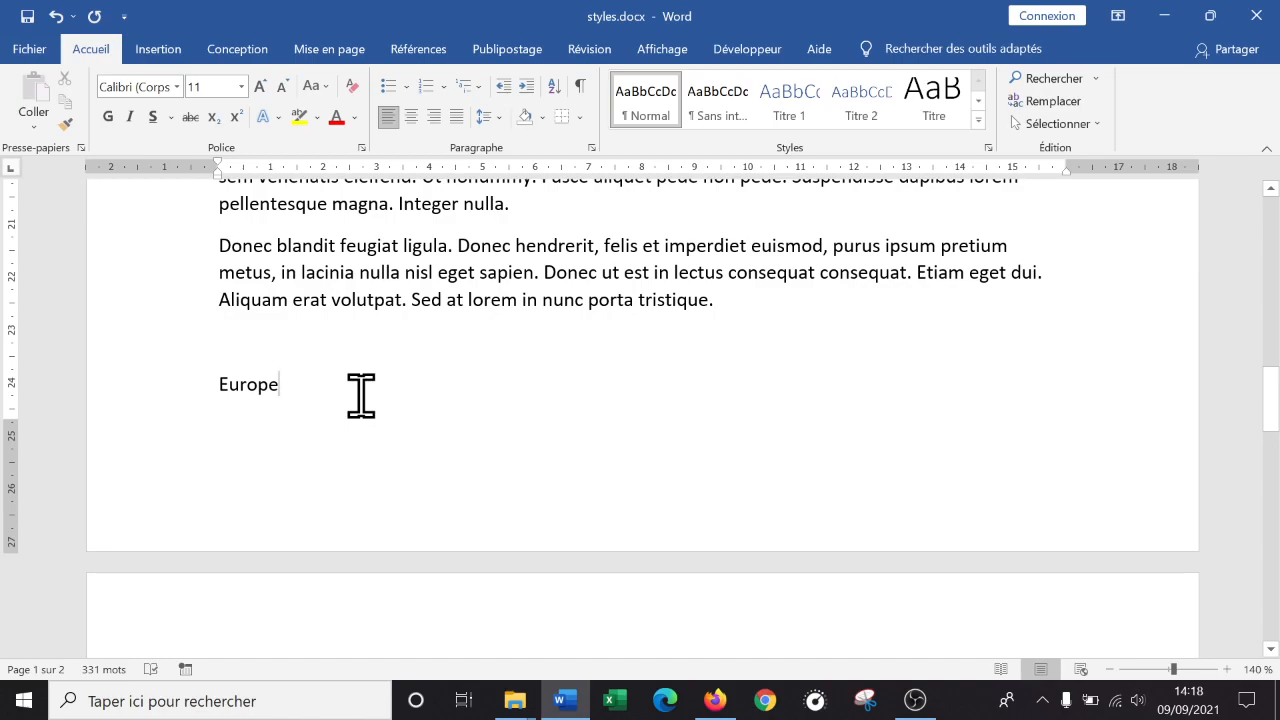
pyautogui.press('Return')
pyautogui.write('=lorem')
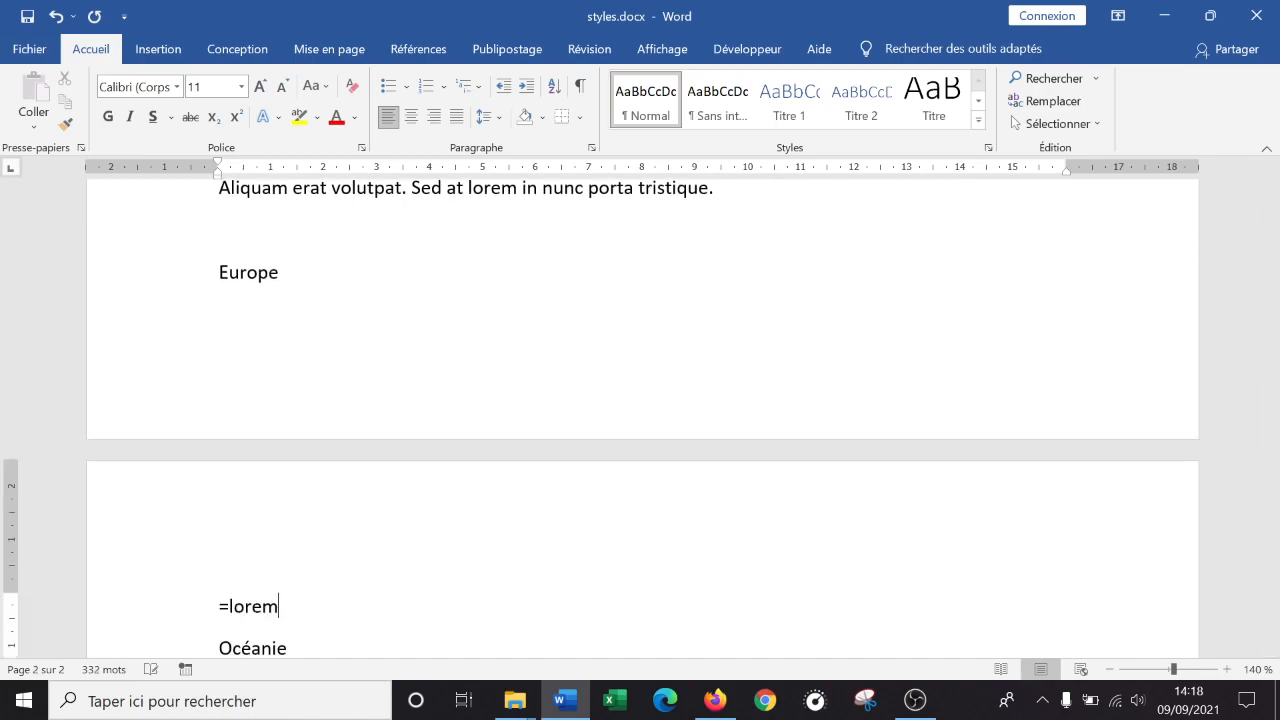
pyautogui.write('(5,6)')
pyautogui.press('Return')
# - Generate placeholder text in a new paragraph under Océanie with =lorem(4,7)
pyautogui.scroll(-3, 357, 400)
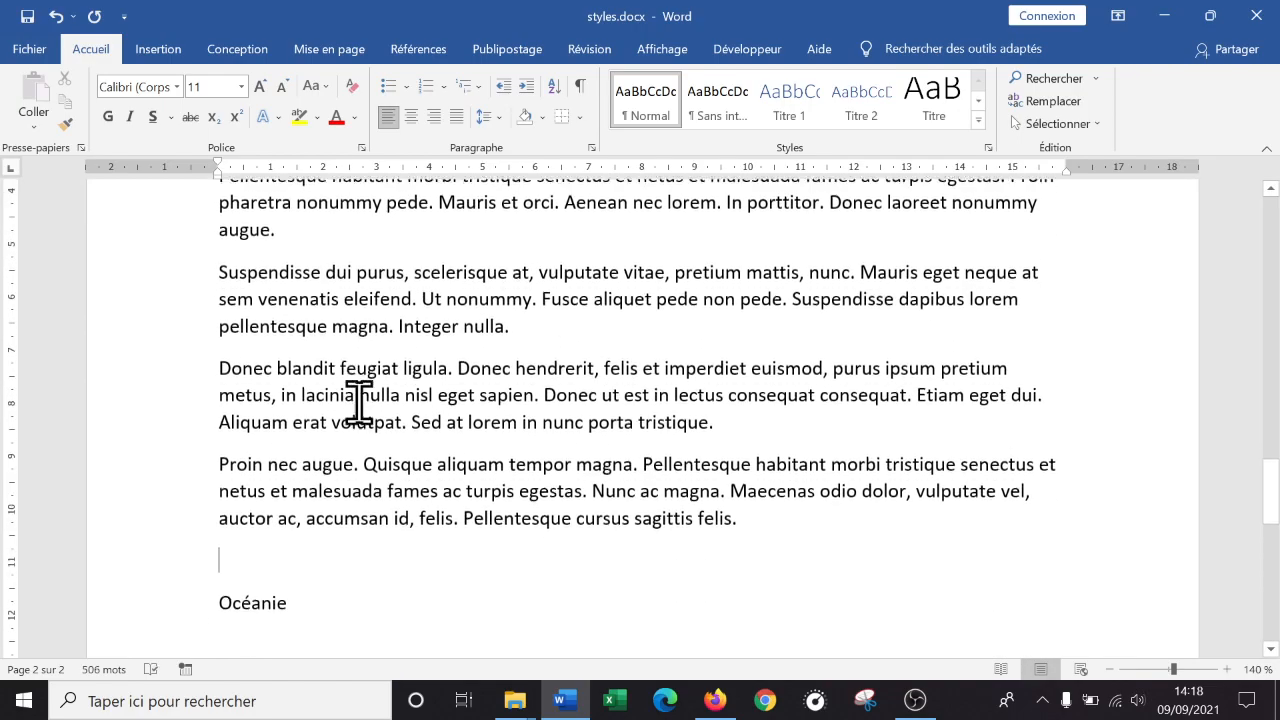
pyautogui.click(353, 462)
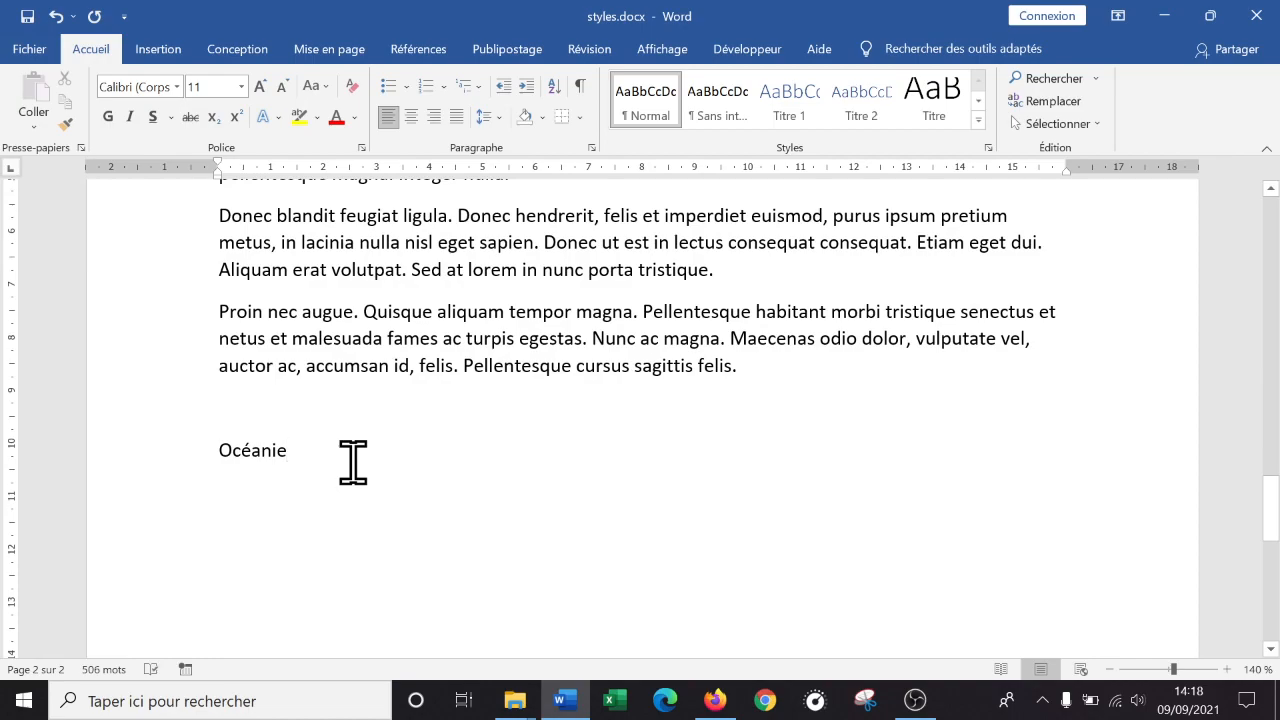
pyautogui.press('Return')
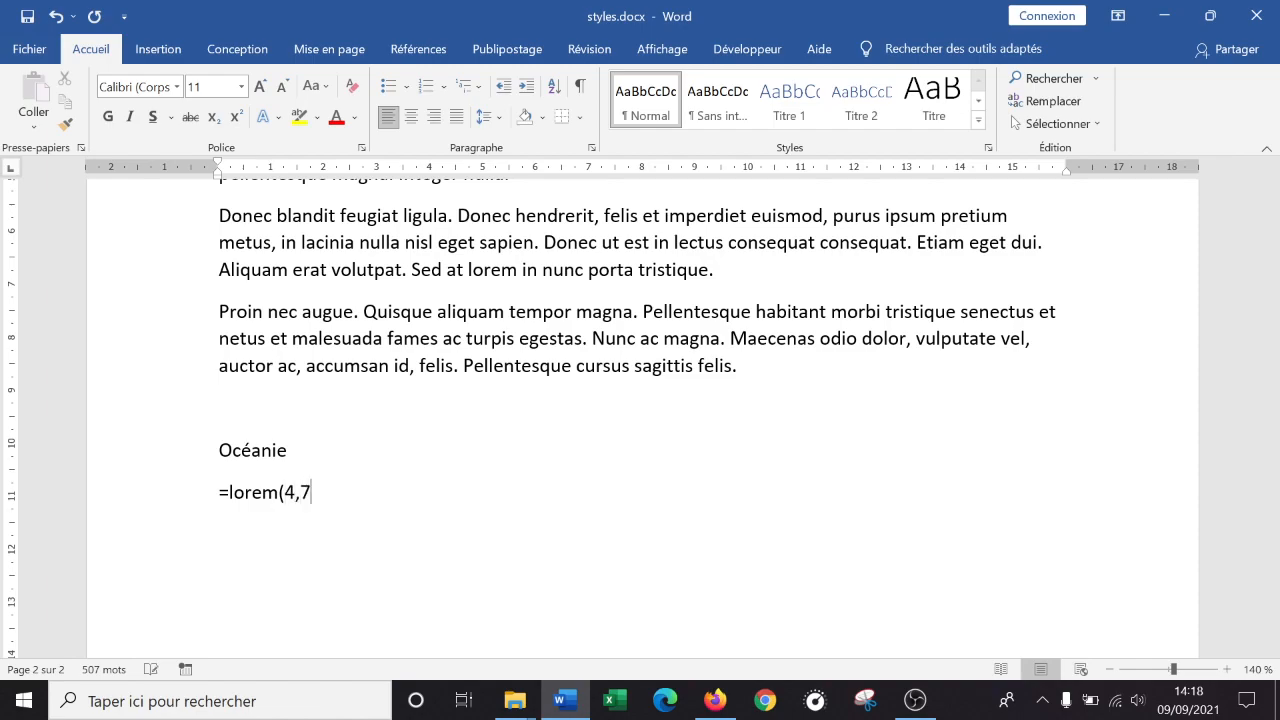
pyautogui.press('Return')
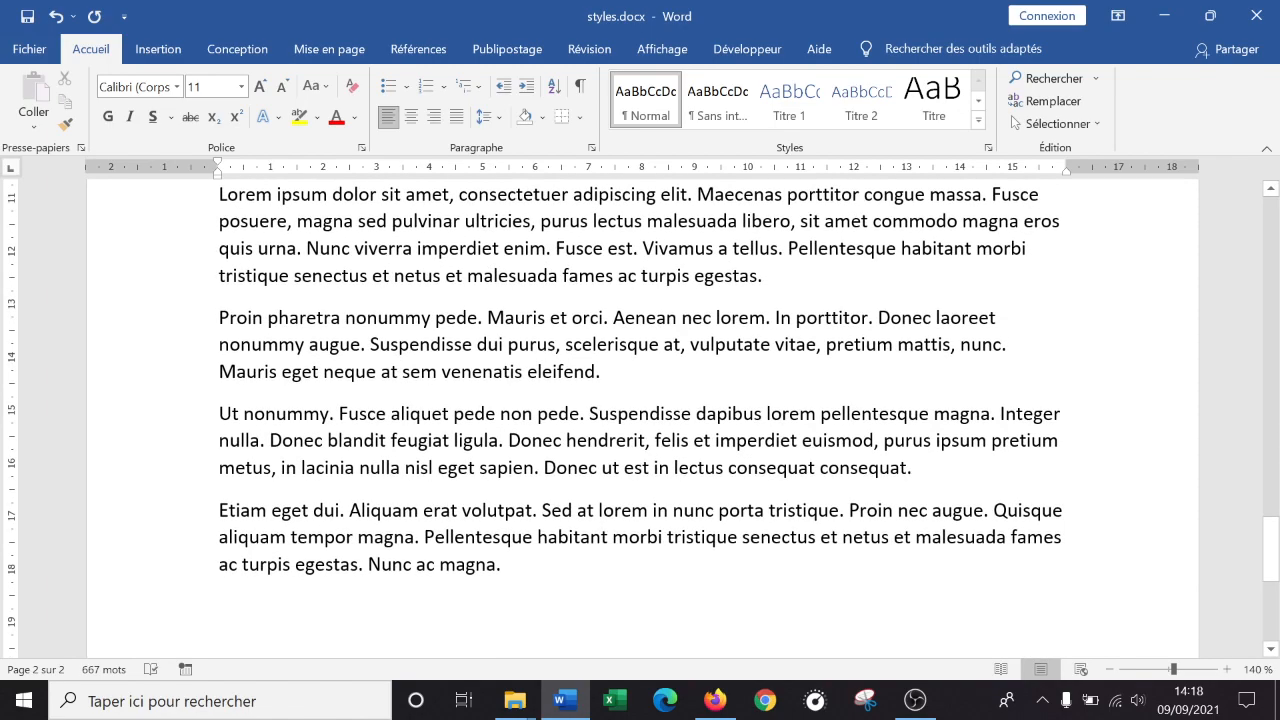
# - Review the whole document, checking the title, the continent headings and the placeholder paragraphs beneath them
pyautogui.scroll(15, 551, 440)
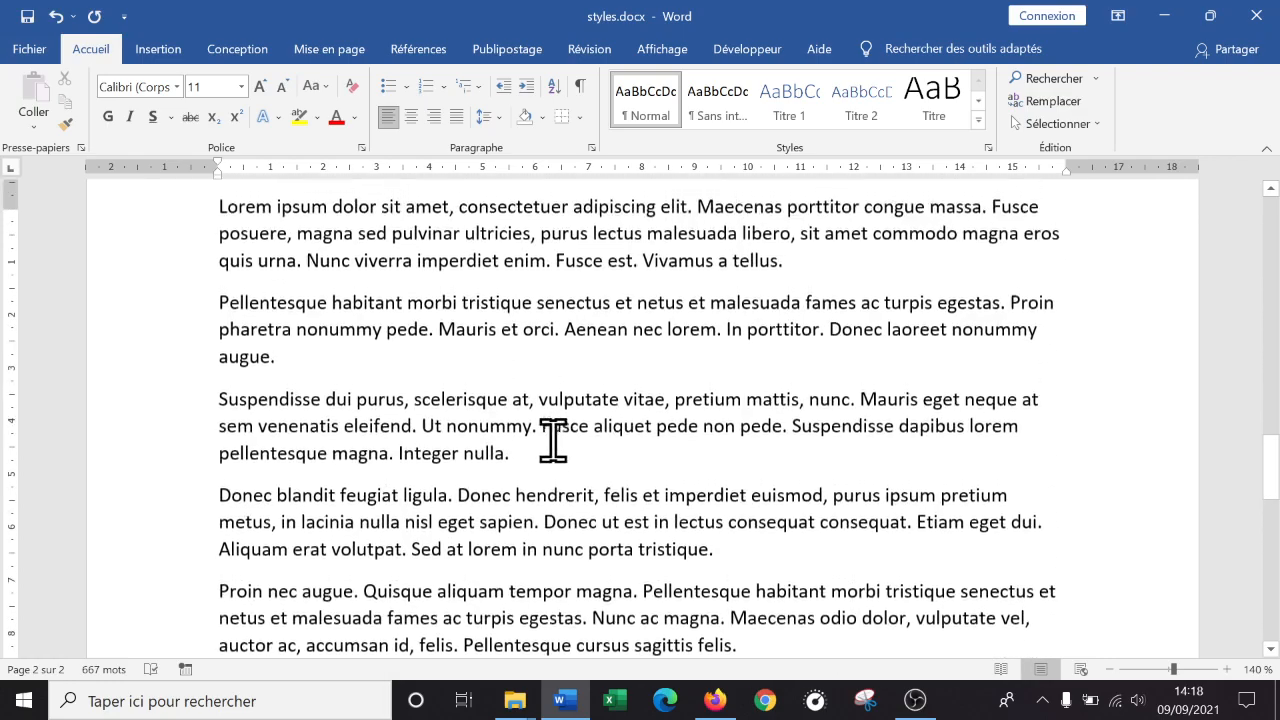
pyautogui.scroll(15, 646, 447)
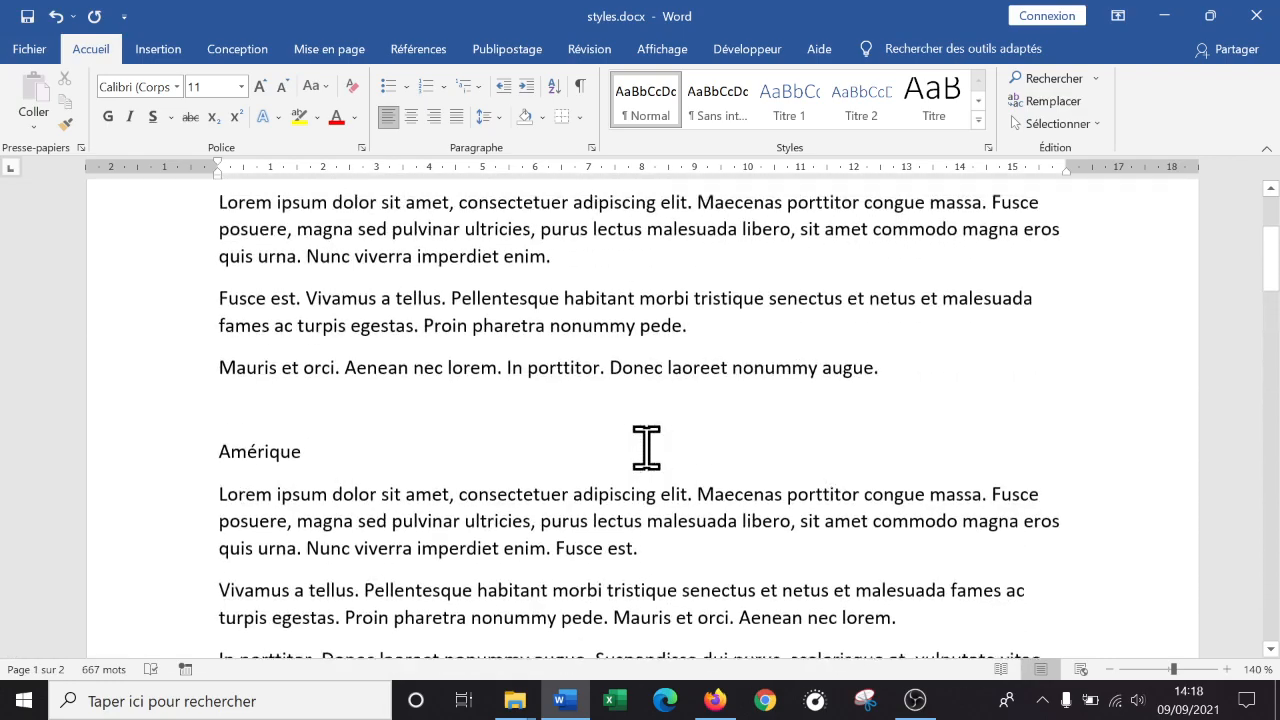
pyautogui.scroll(-3, 646, 447)
pyautogui.scroll(4, 646, 447)
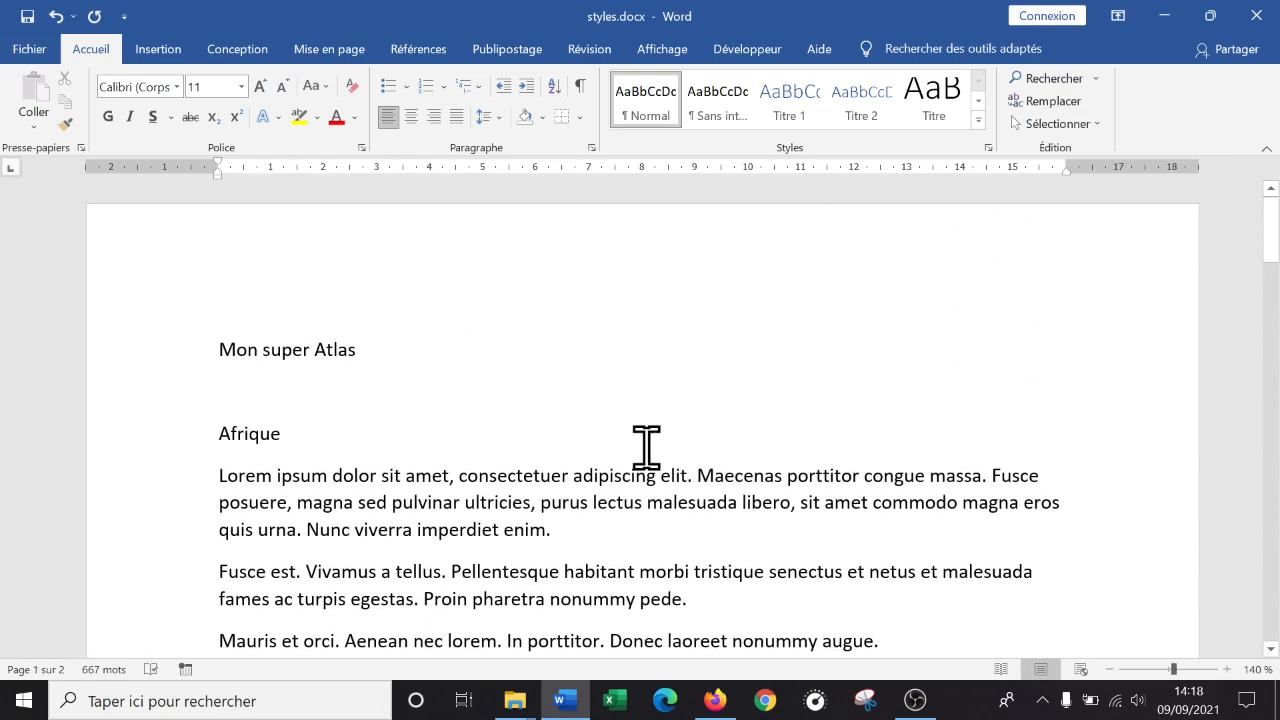
pyautogui.scroll(-2, 646, 447)
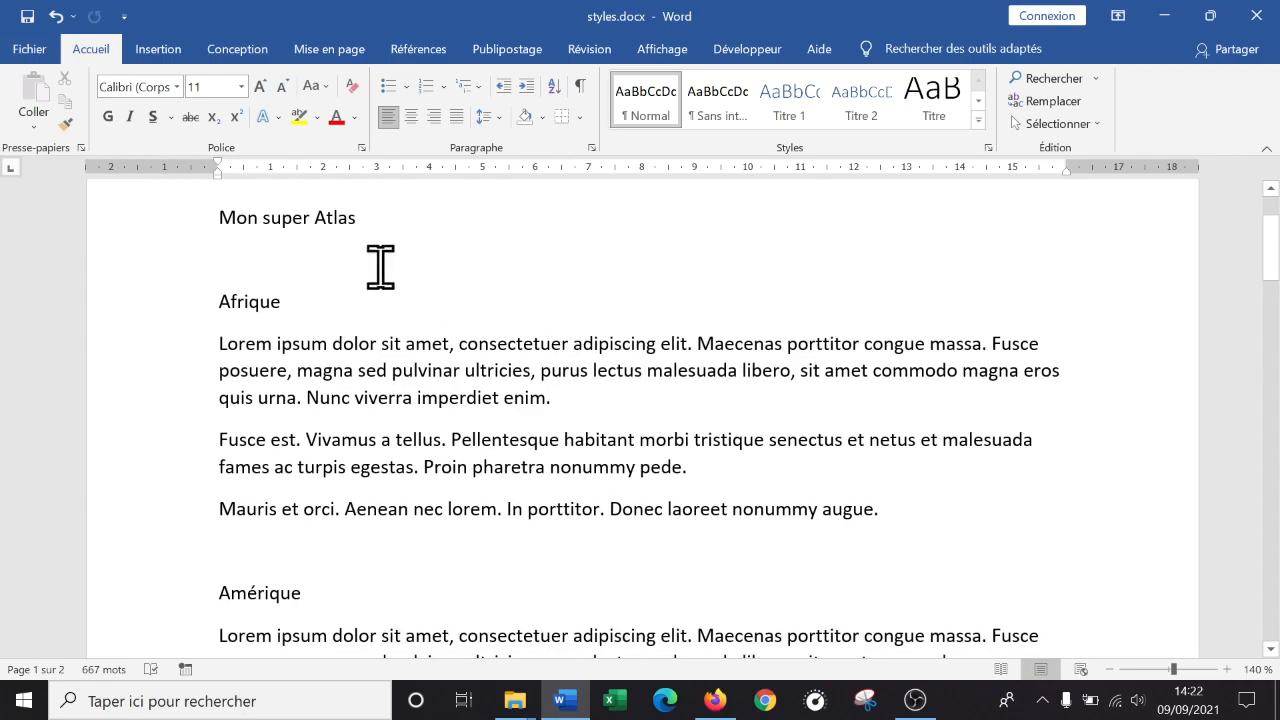
pyautogui.scroll(-5, 390, 270)
pyautogui.scroll(6, 388, 325)
pyautogui.moveTo(406, 351); pyautogui.dragTo(140, 357)
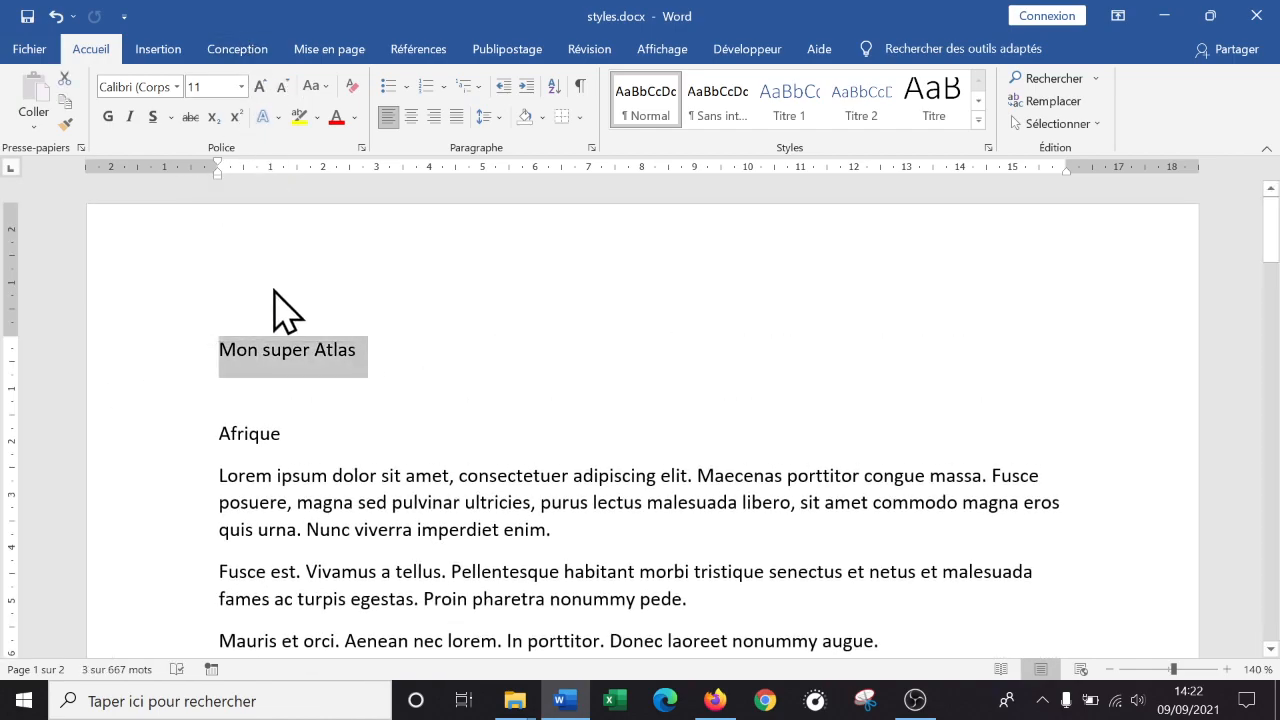
pyautogui.moveTo(287, 430); pyautogui.dragTo(160, 437)
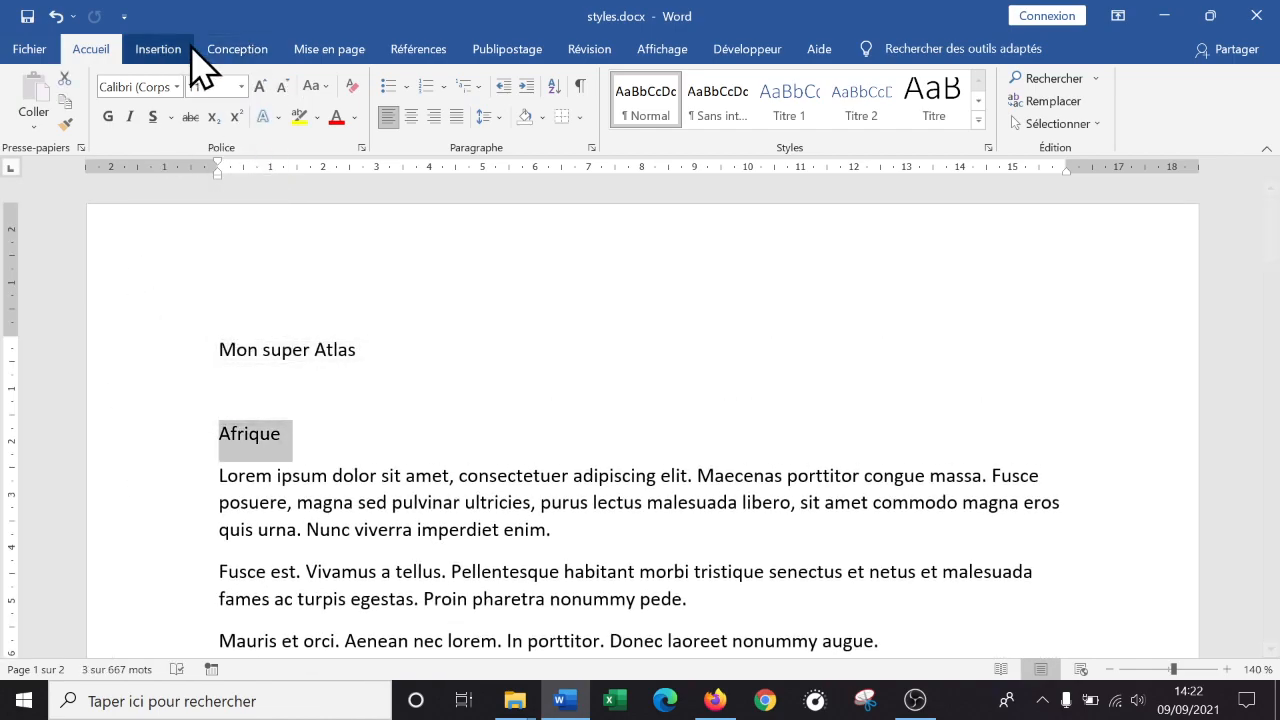
pyautogui.scroll(-20, 466, 370)
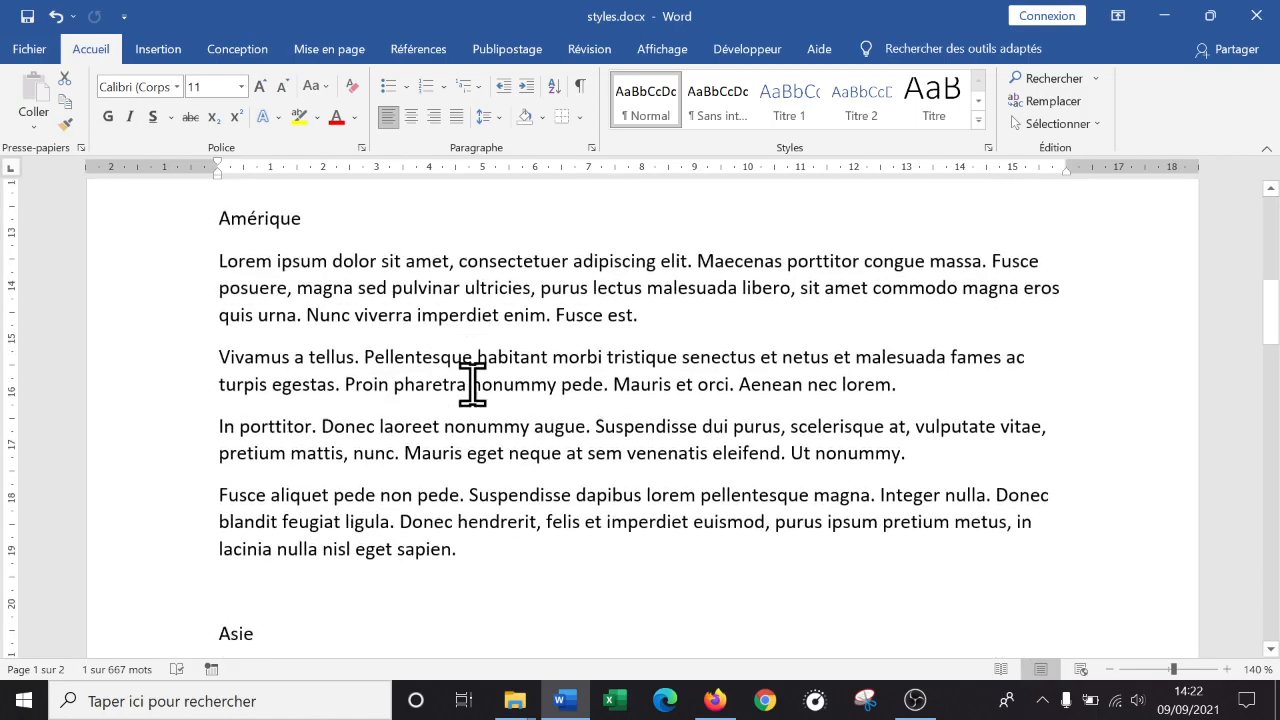
# - Apply the Titre style to the document title "Mon super Atlas"
pyautogui.scroll(12, 464, 427)
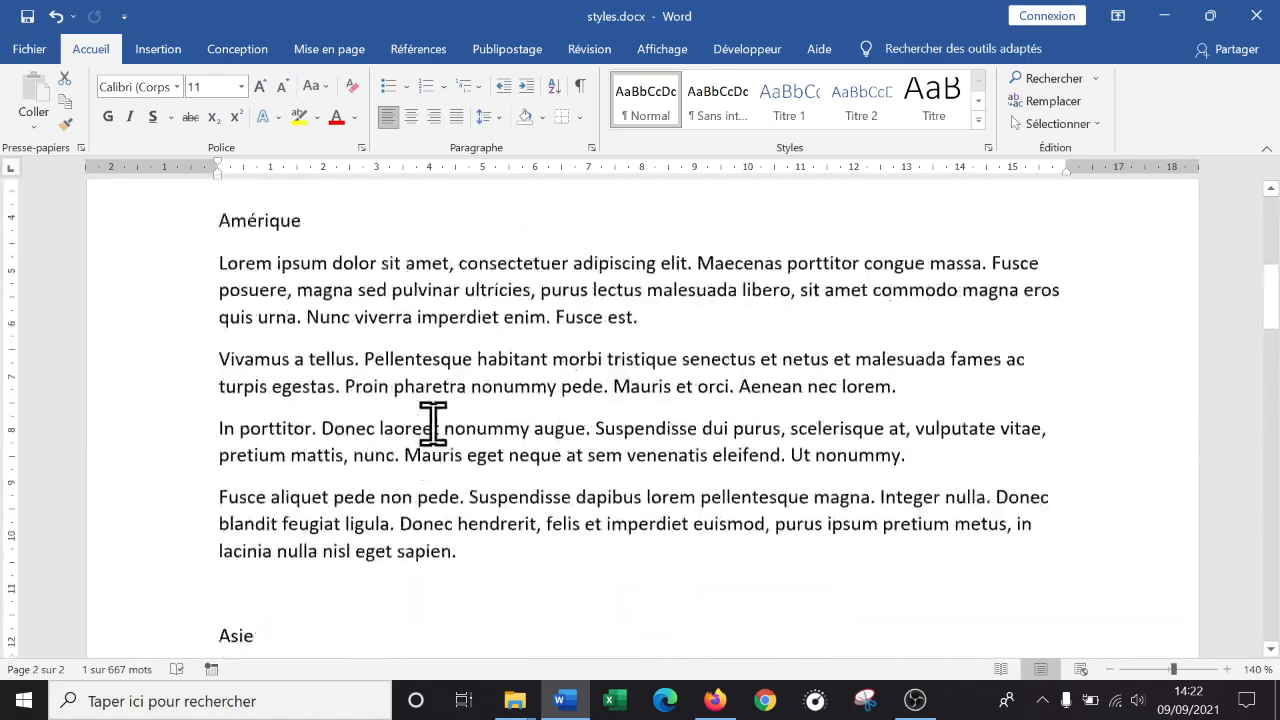
pyautogui.scroll(5, 303, 383)
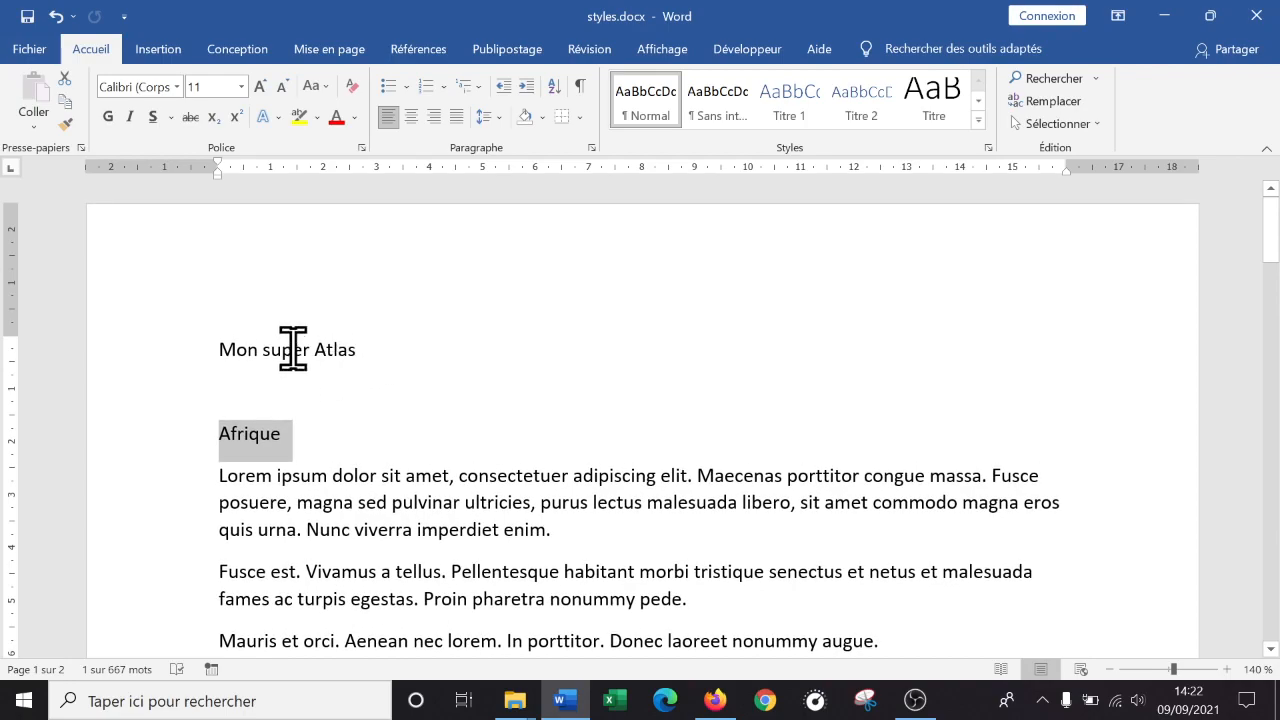
pyautogui.click(330, 442)
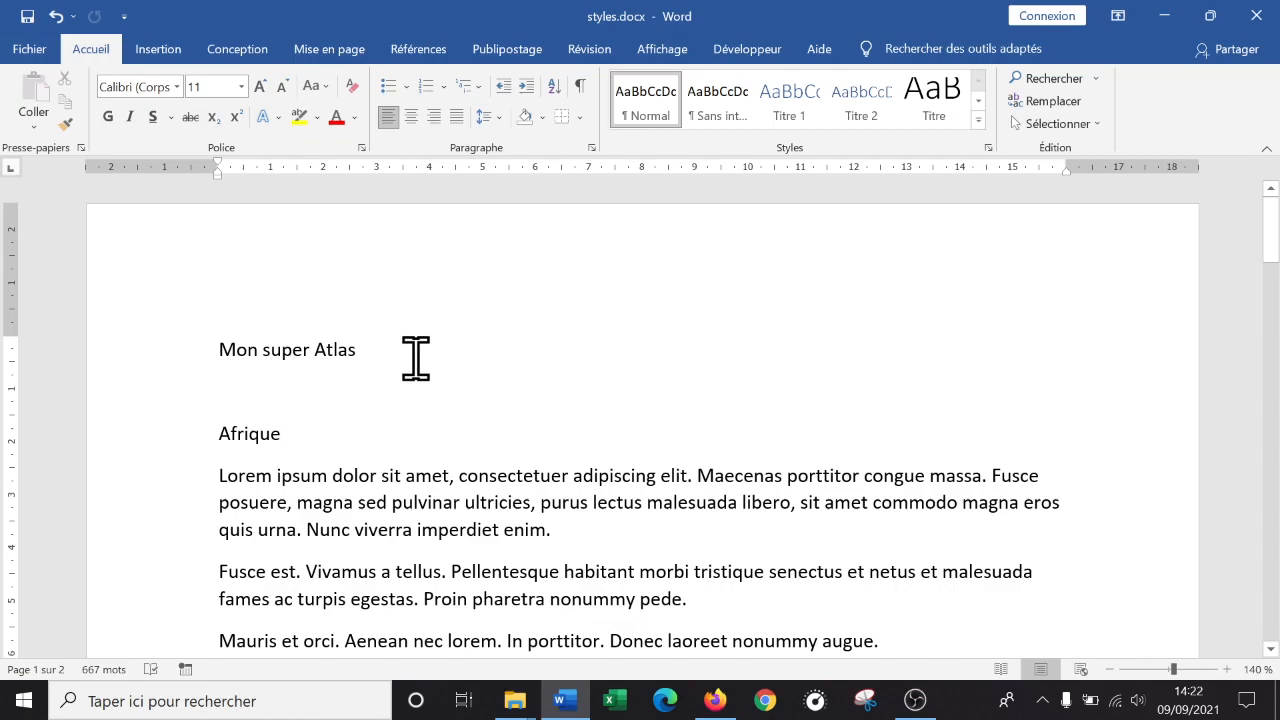
pyautogui.moveTo(402, 352); pyautogui.dragTo(203, 345)
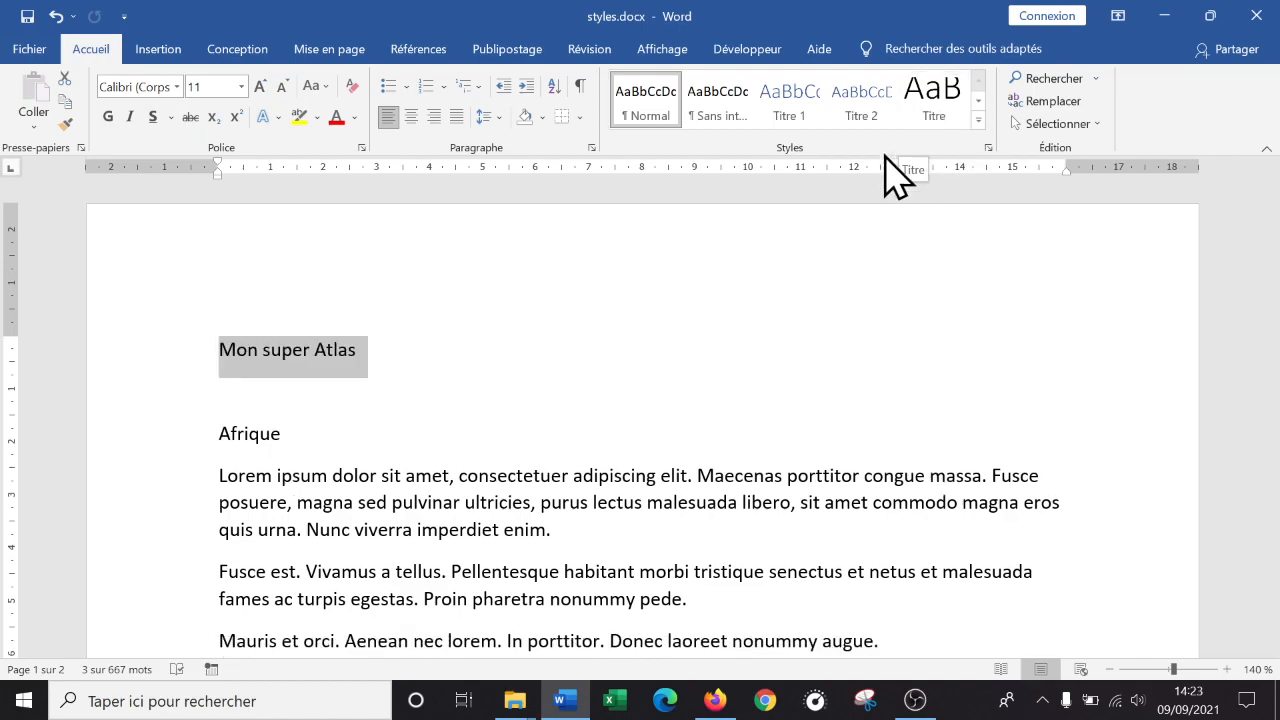
pyautogui.click(924, 110)
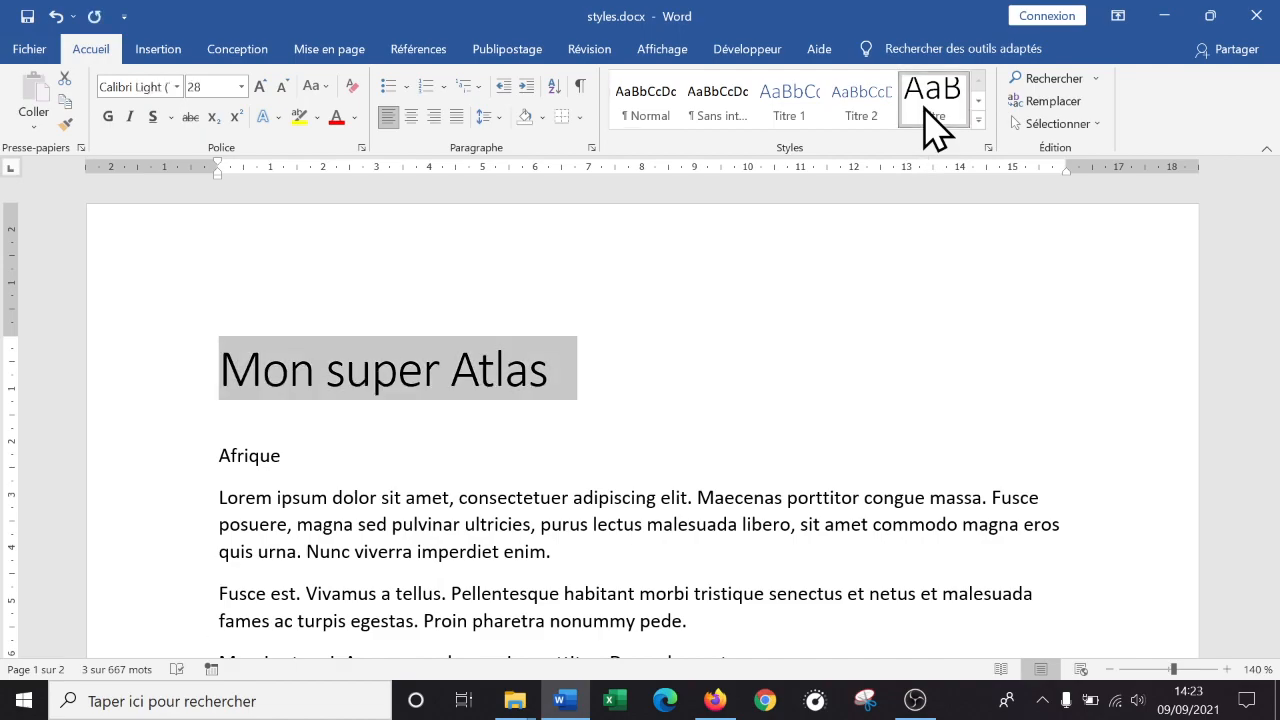
# - Apply the Titre 1 style to the continent headings Afrique and Amérique
pyautogui.scroll(-8, 470, 405)
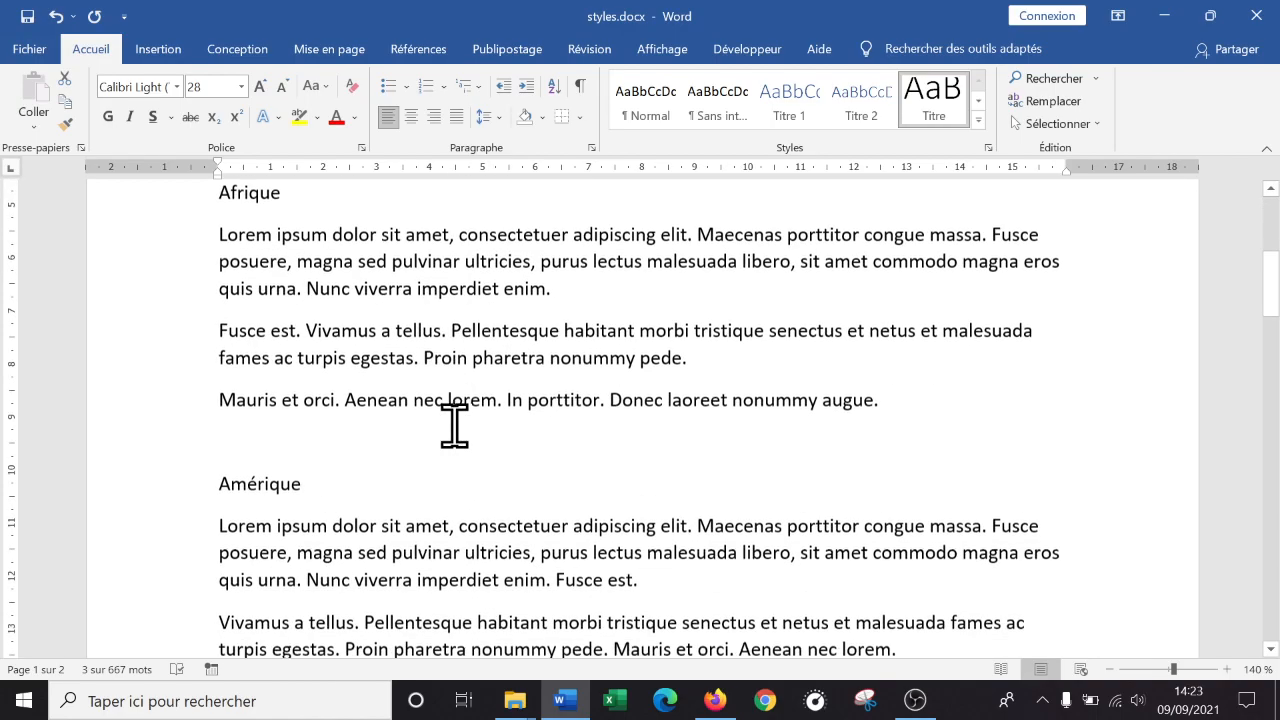
pyautogui.scroll(5, 464, 430)
pyautogui.scroll(3, 464, 441)
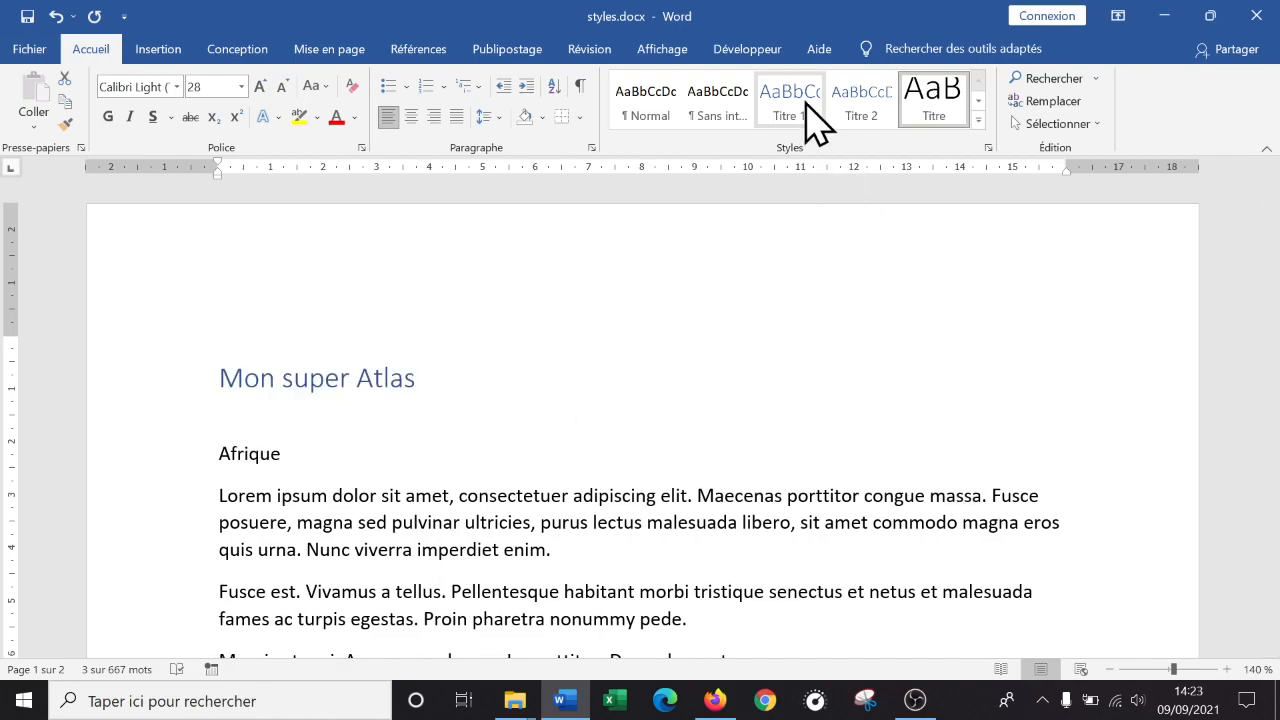
pyautogui.moveTo(306, 466); pyautogui.dragTo(214, 457)
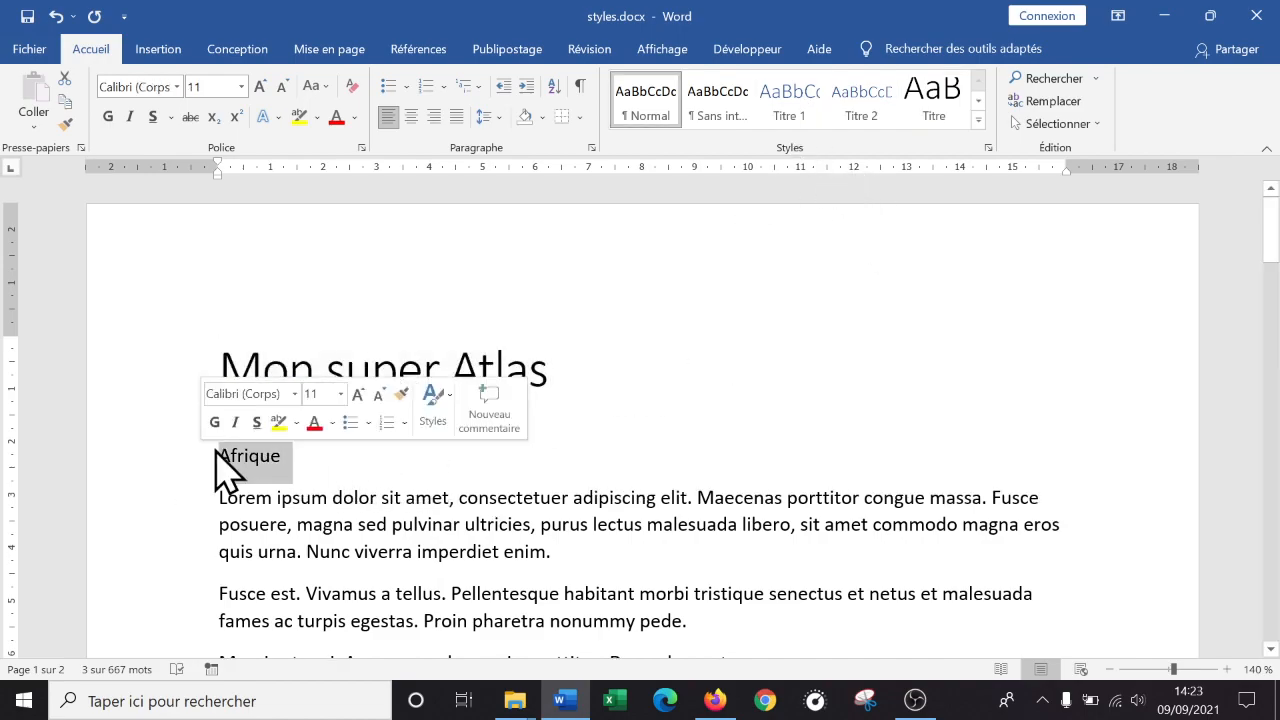
pyautogui.click(785, 100)
pyautogui.scroll(-3, 566, 417)
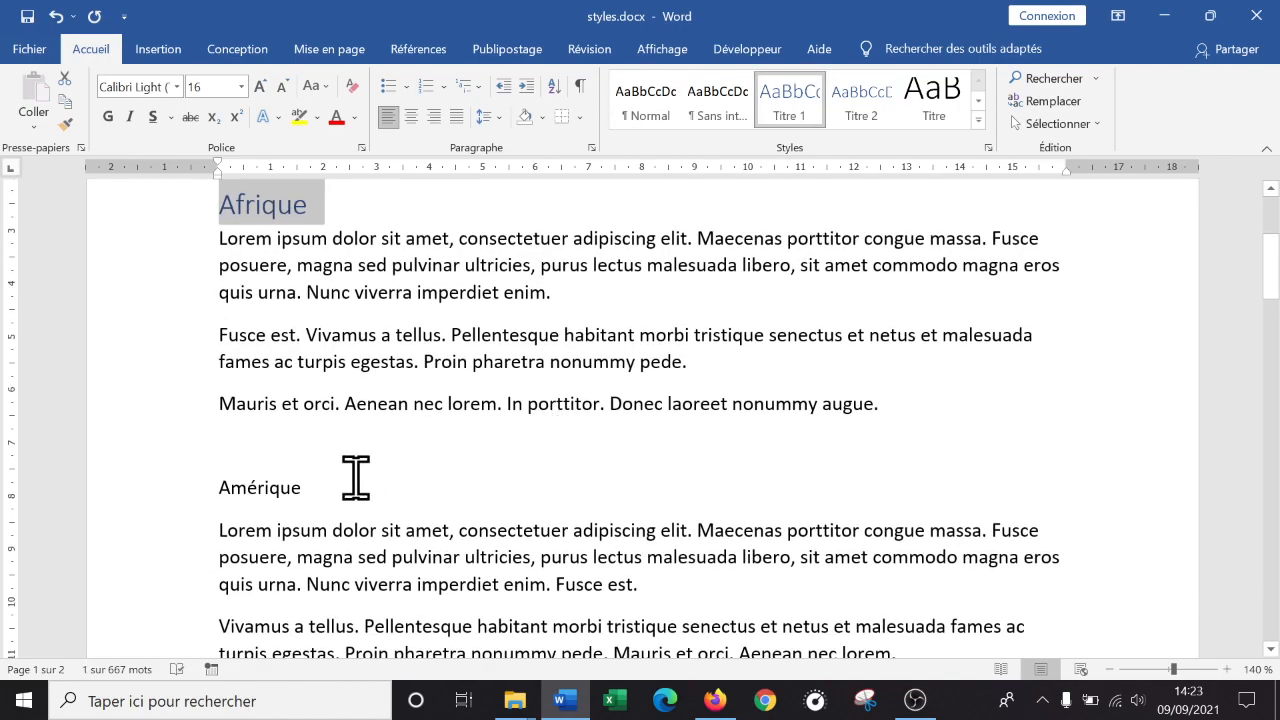
pyautogui.moveTo(356, 477); pyautogui.dragTo(230, 486)
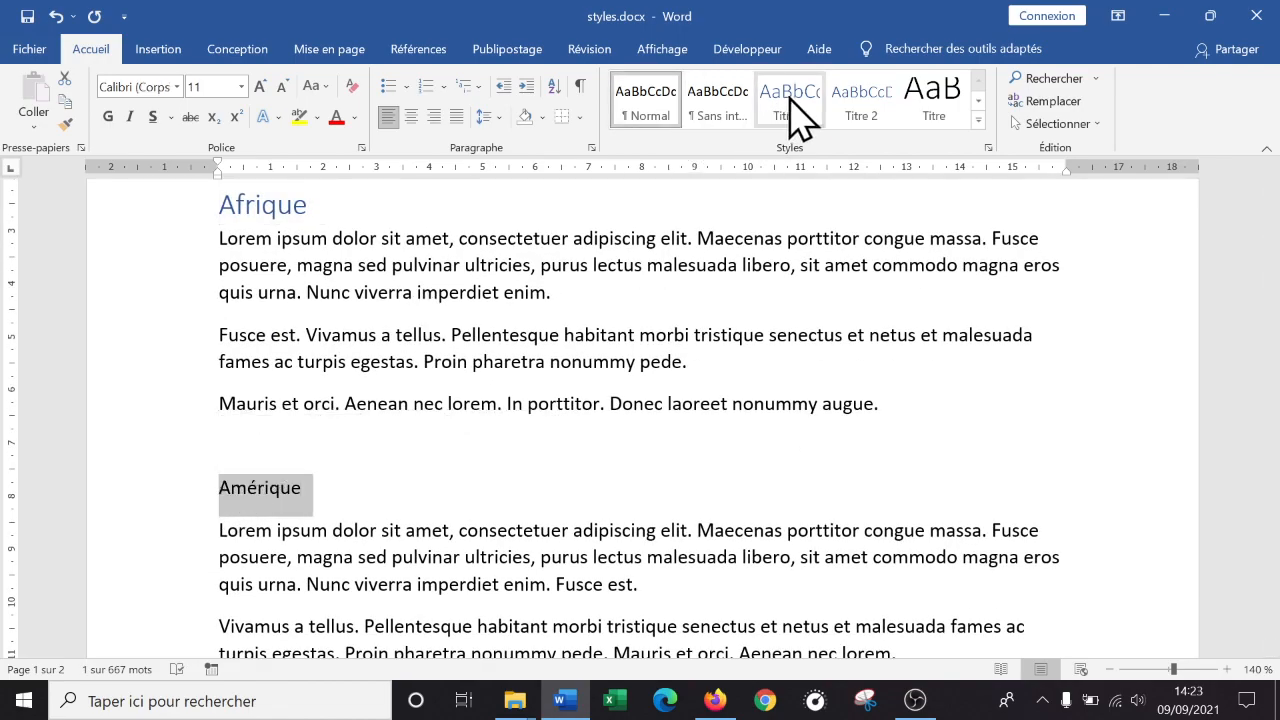
pyautogui.click(790, 100)
# - Apply the Titre 1 style to the continent headings Asie and Europe
pyautogui.scroll(-5, 623, 400)
pyautogui.moveTo(234, 445); pyautogui.dragTo(173, 458)
pyautogui.click(786, 104)
pyautogui.scroll(-3, 552, 413)
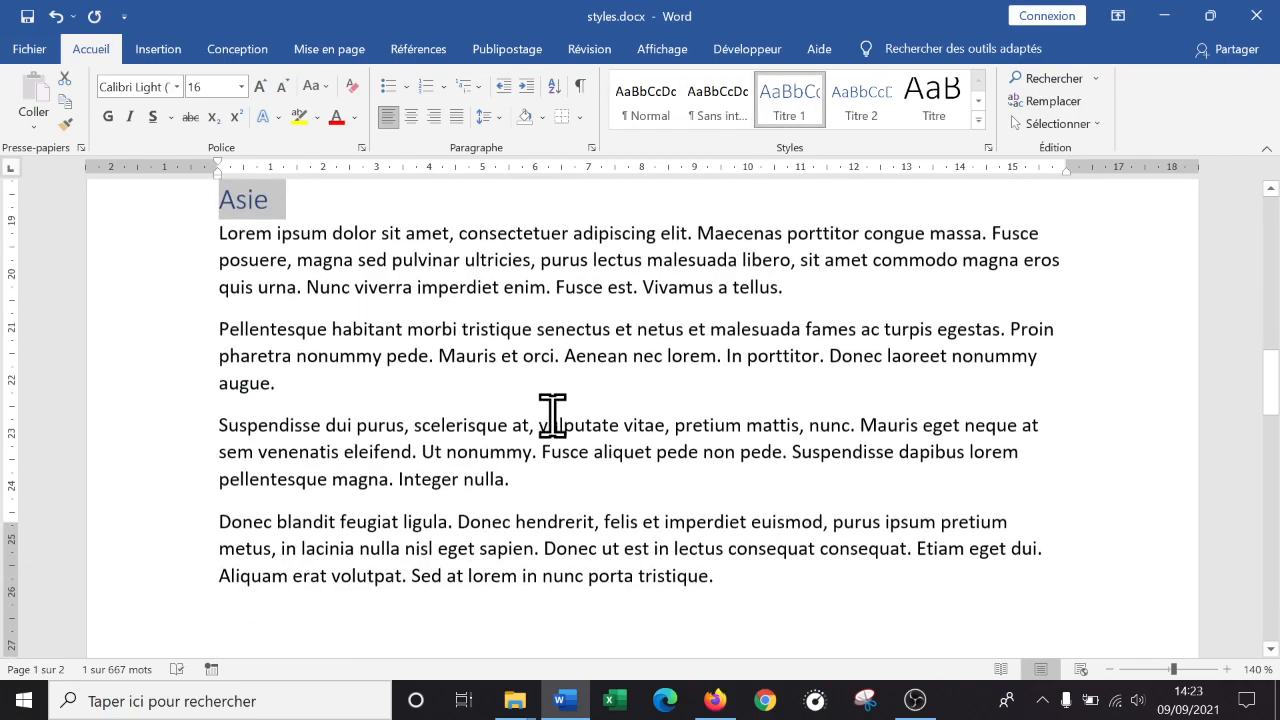
pyautogui.scroll(-7, 394, 434)
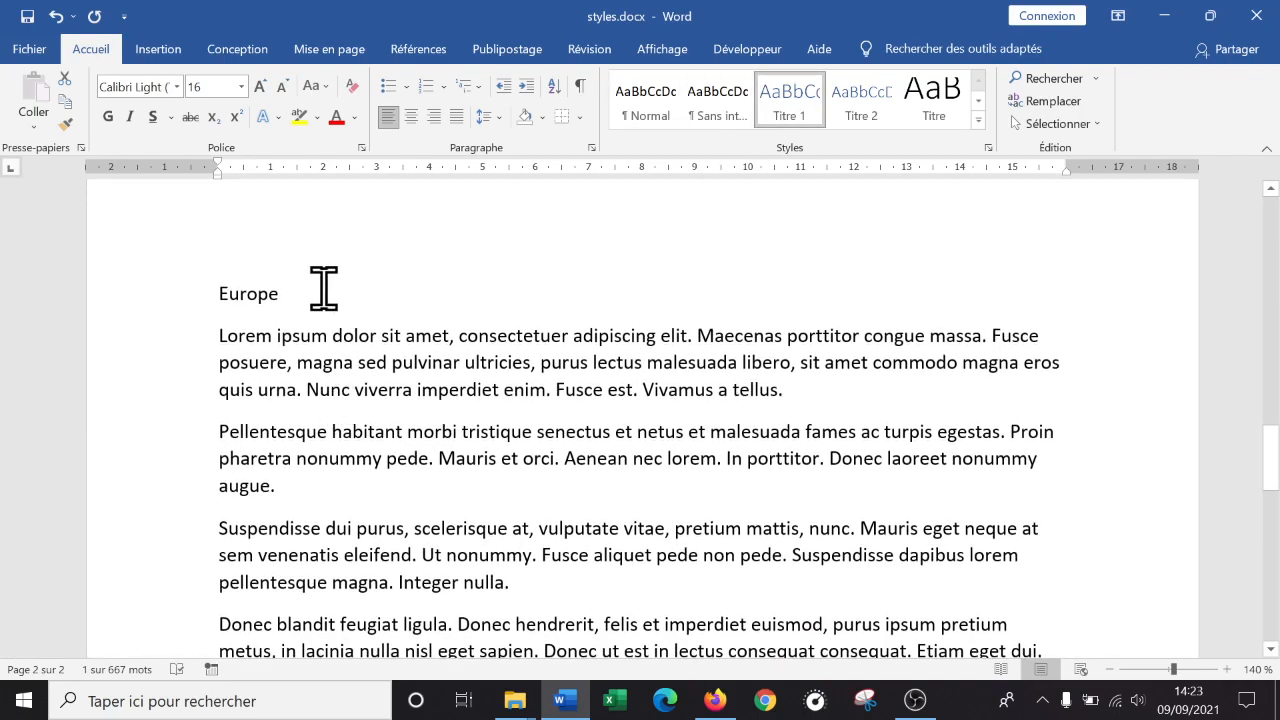
pyautogui.moveTo(330, 289); pyautogui.dragTo(140, 300)
pyautogui.click(795, 110)
# - Apply the Titre 1 style to the last continent heading, Océanie
pyautogui.scroll(-3, 685, 337)
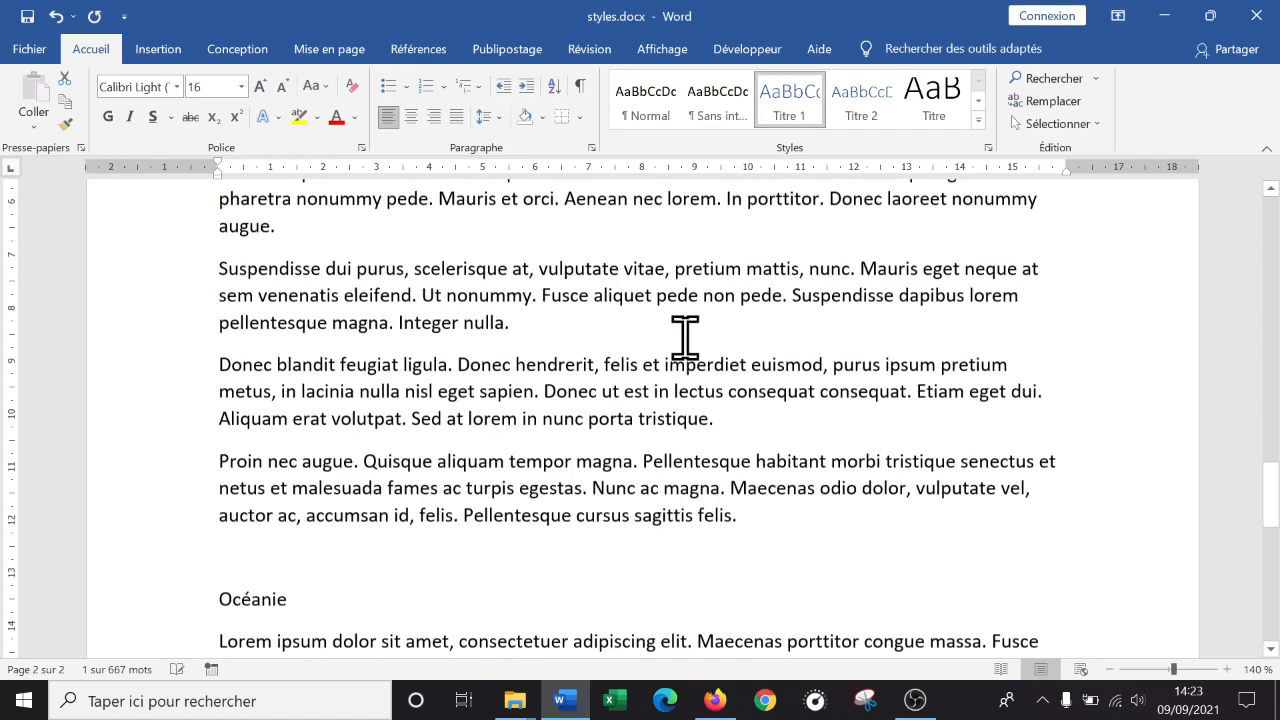
pyautogui.scroll(-5, 685, 337)
pyautogui.scroll(2, 334, 263)
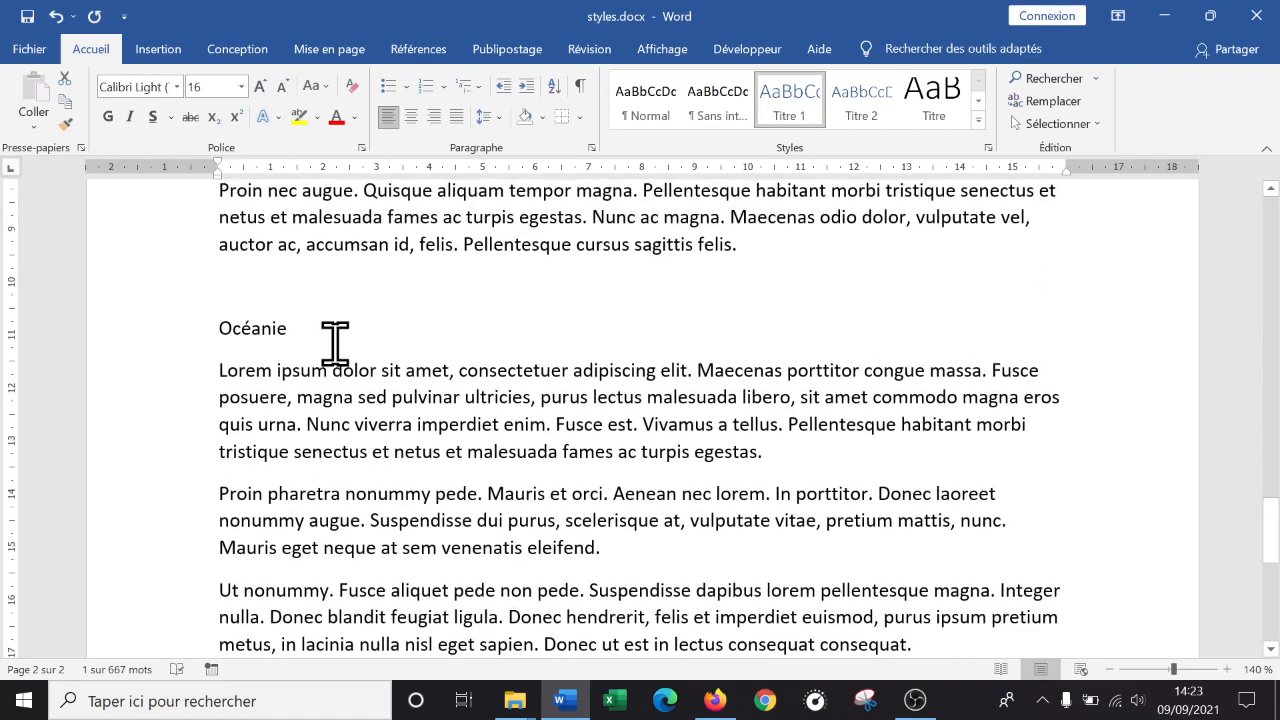
pyautogui.click(790, 100)
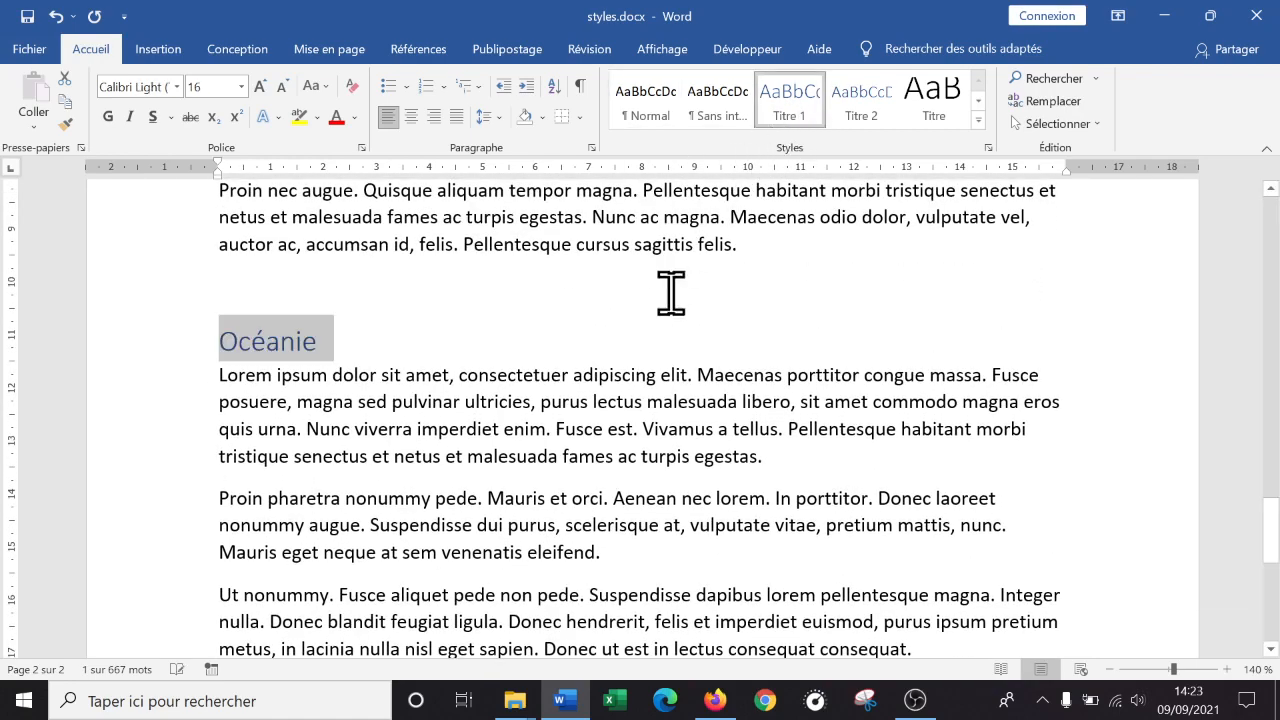
# - Review the whole document, checking the formatting of the title and of every continent heading
pyautogui.scroll(-5, 665, 330)
pyautogui.scroll(15, 655, 365)
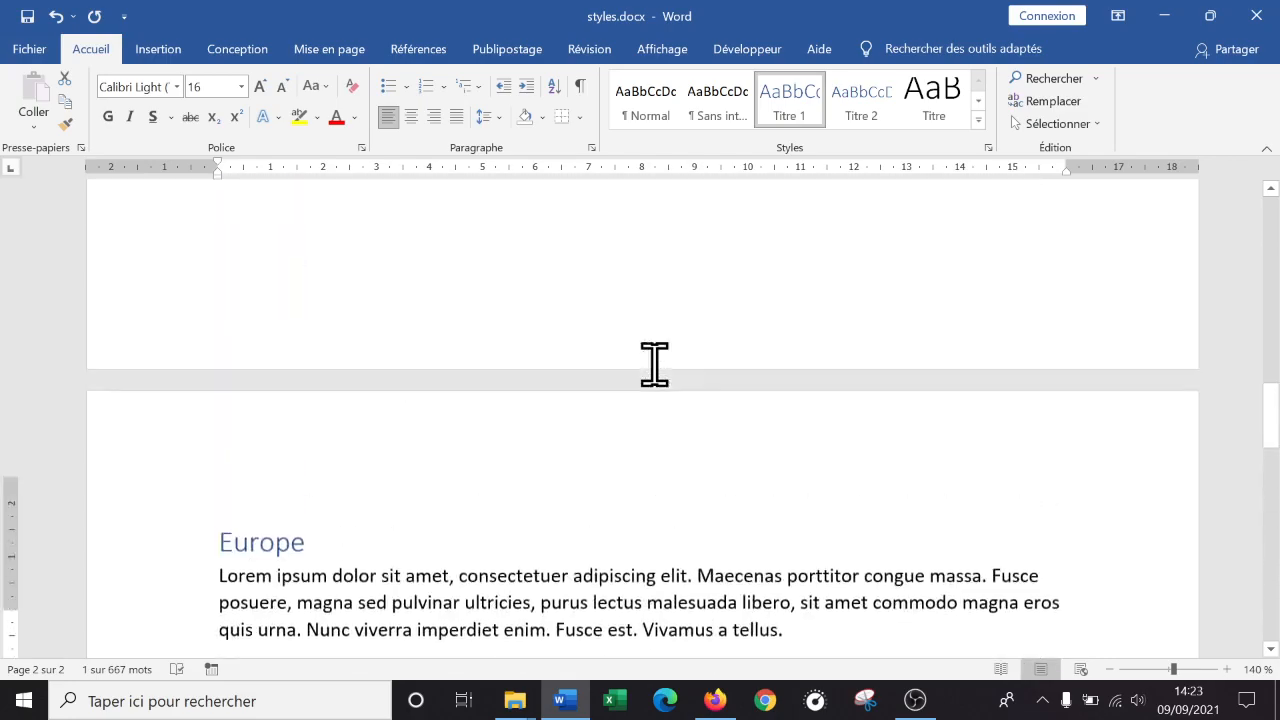
pyautogui.scroll(12, 655, 365)
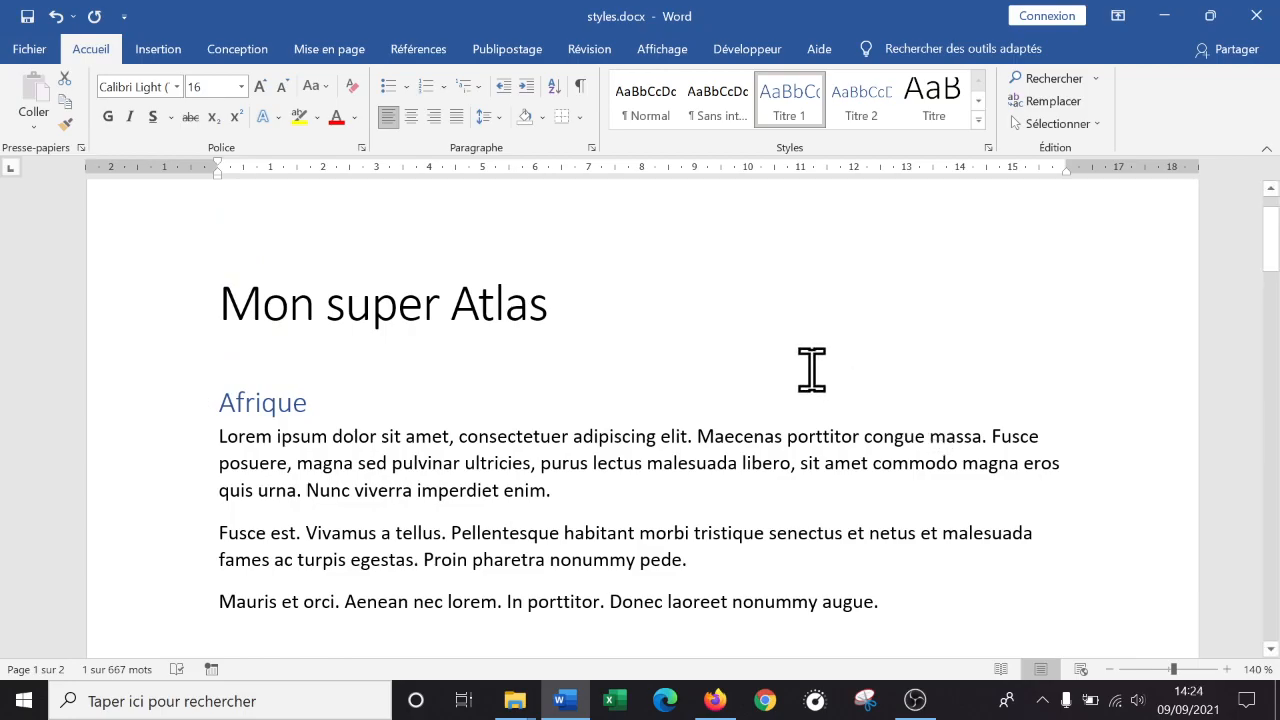
pyautogui.scroll(-12, 811, 366)
pyautogui.scroll(-8, 888, 550)
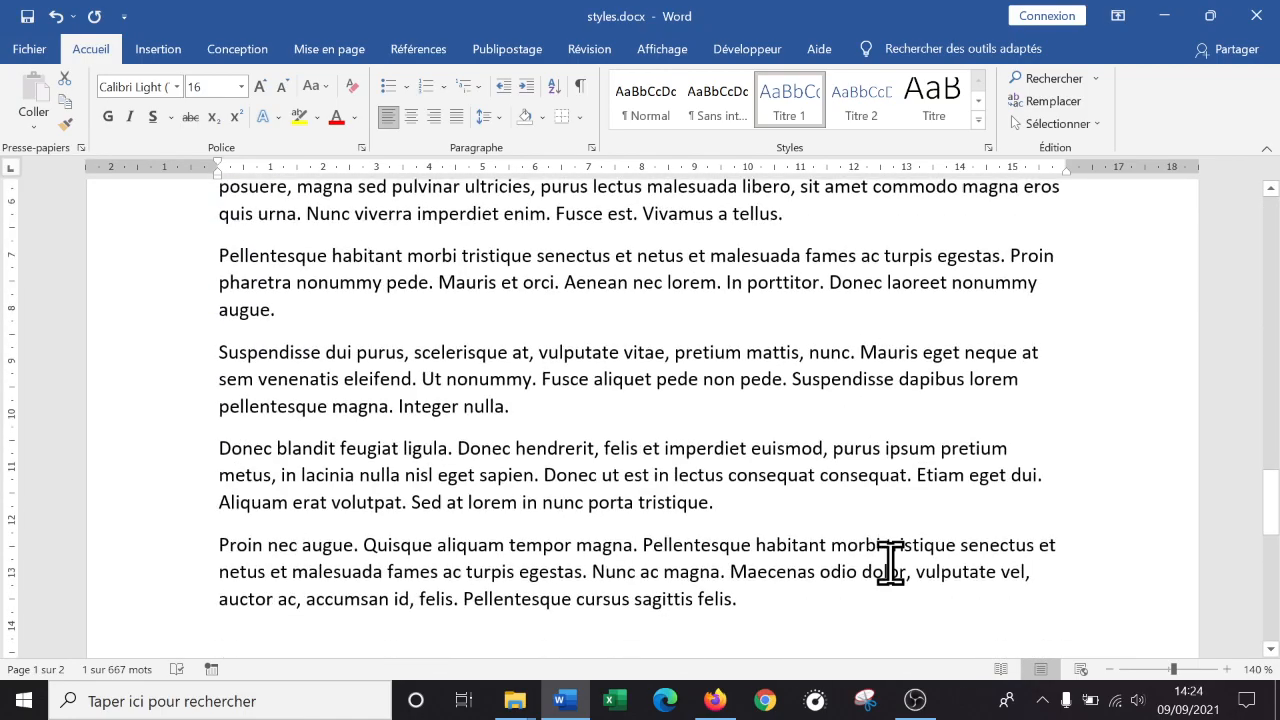
pyautogui.scroll(10, 891, 580)
pyautogui.scroll(11, 895, 580)
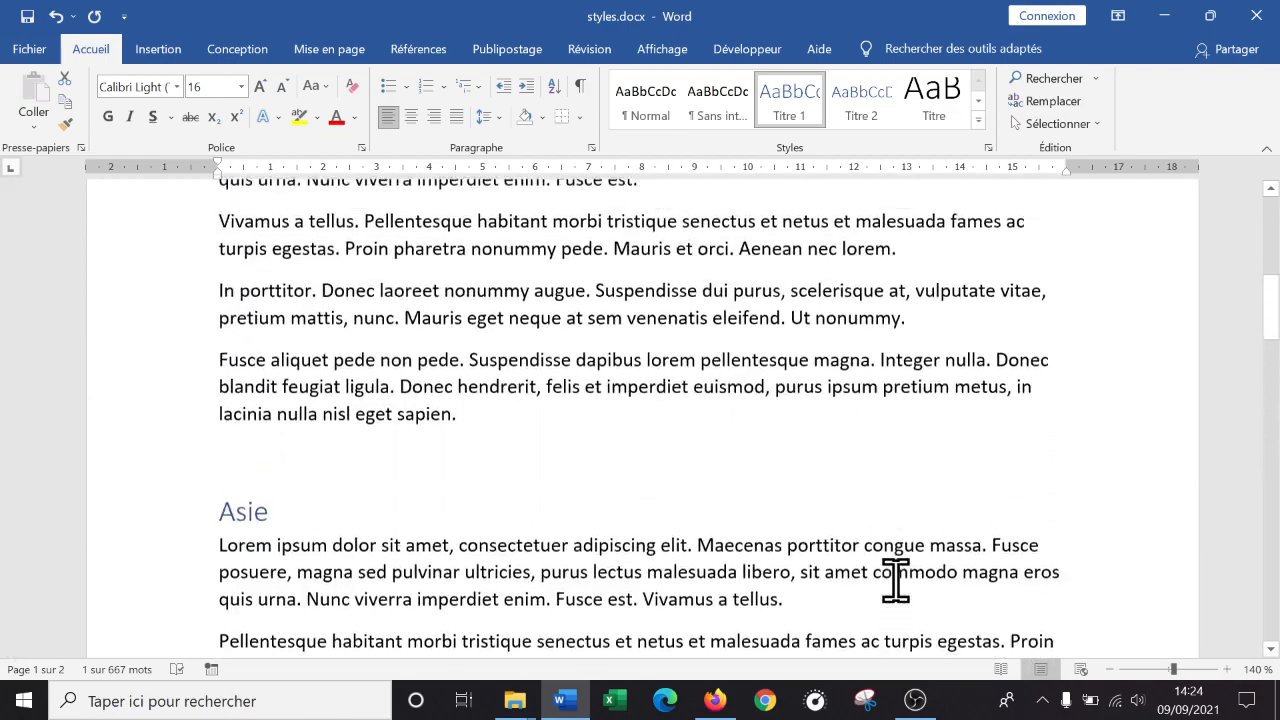
pyautogui.scroll(-1, 898, 578)
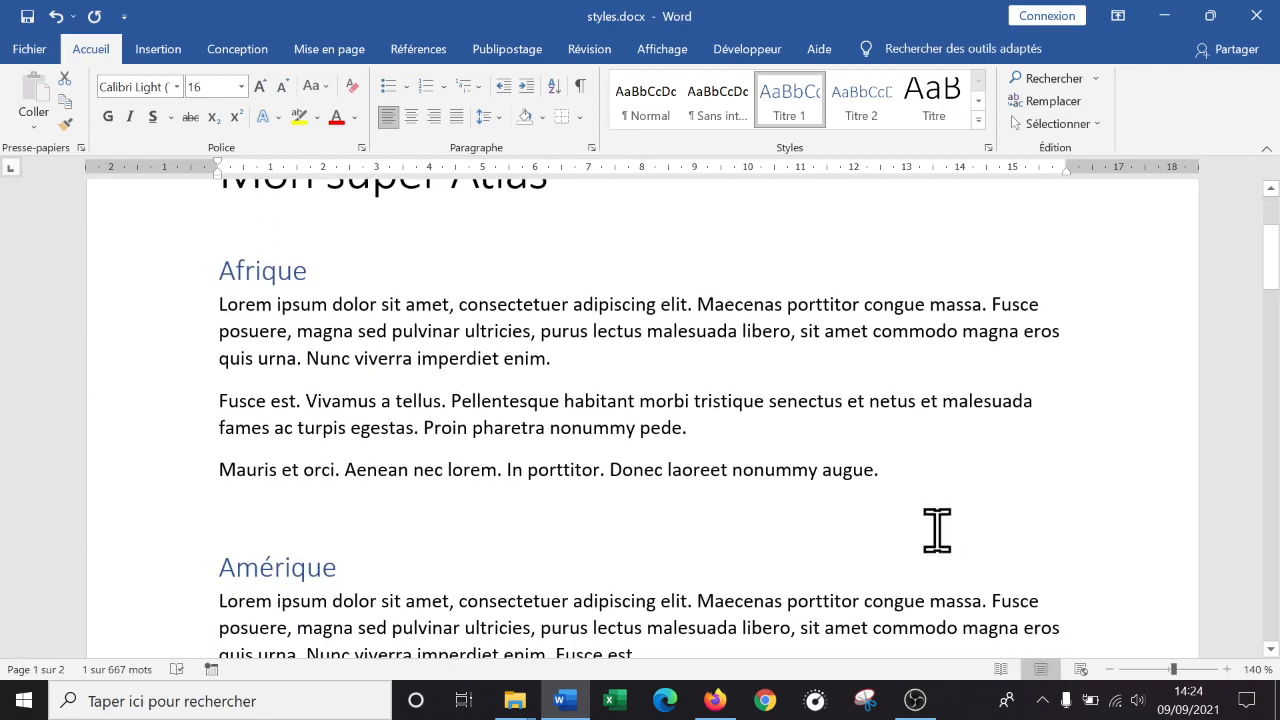
# - Add the country names Algérie, Maroc and Tunisie as separate paragraphs after the last placeholder paragraph under Afrique
pyautogui.click(937, 472)
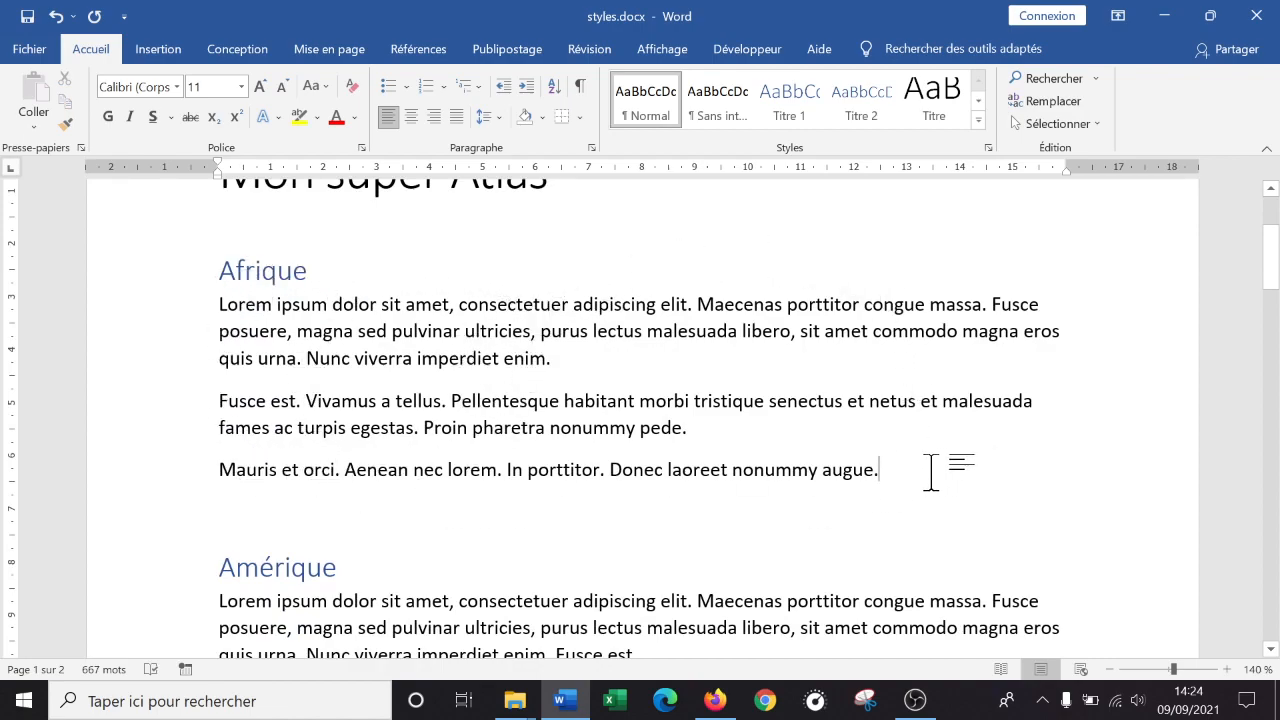
pyautogui.press('Return')
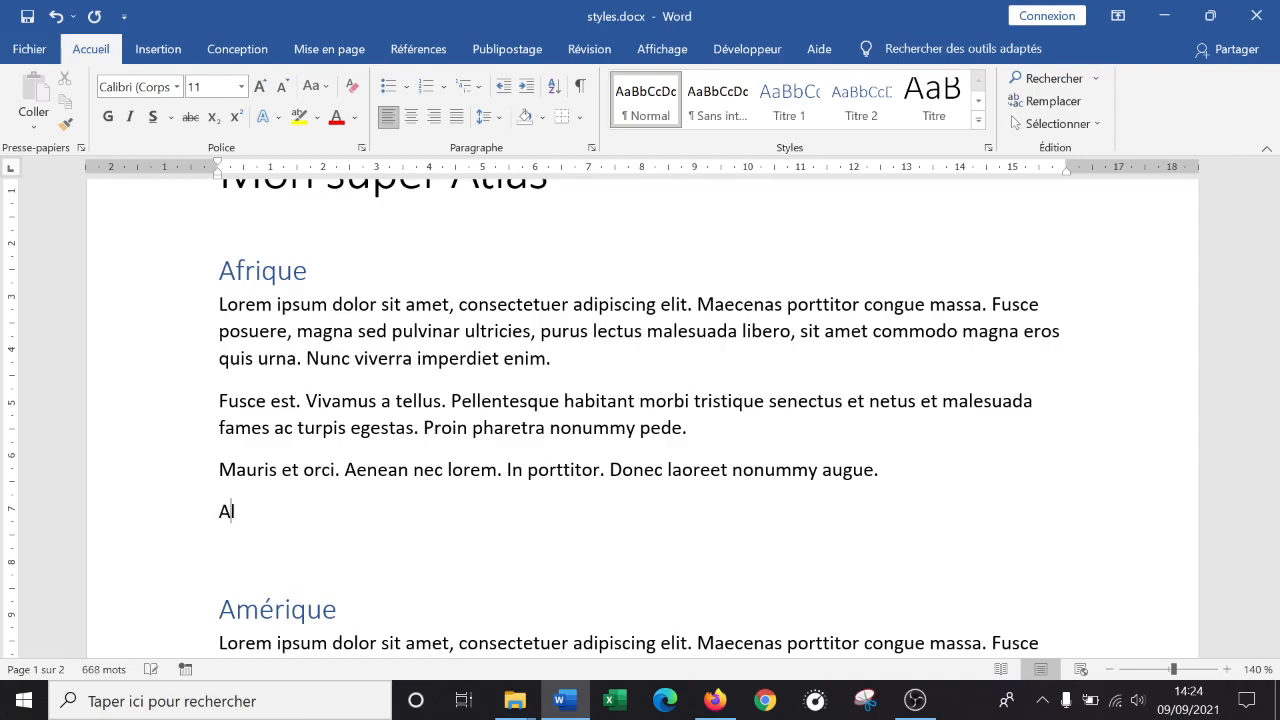
pyautogui.press('Return')
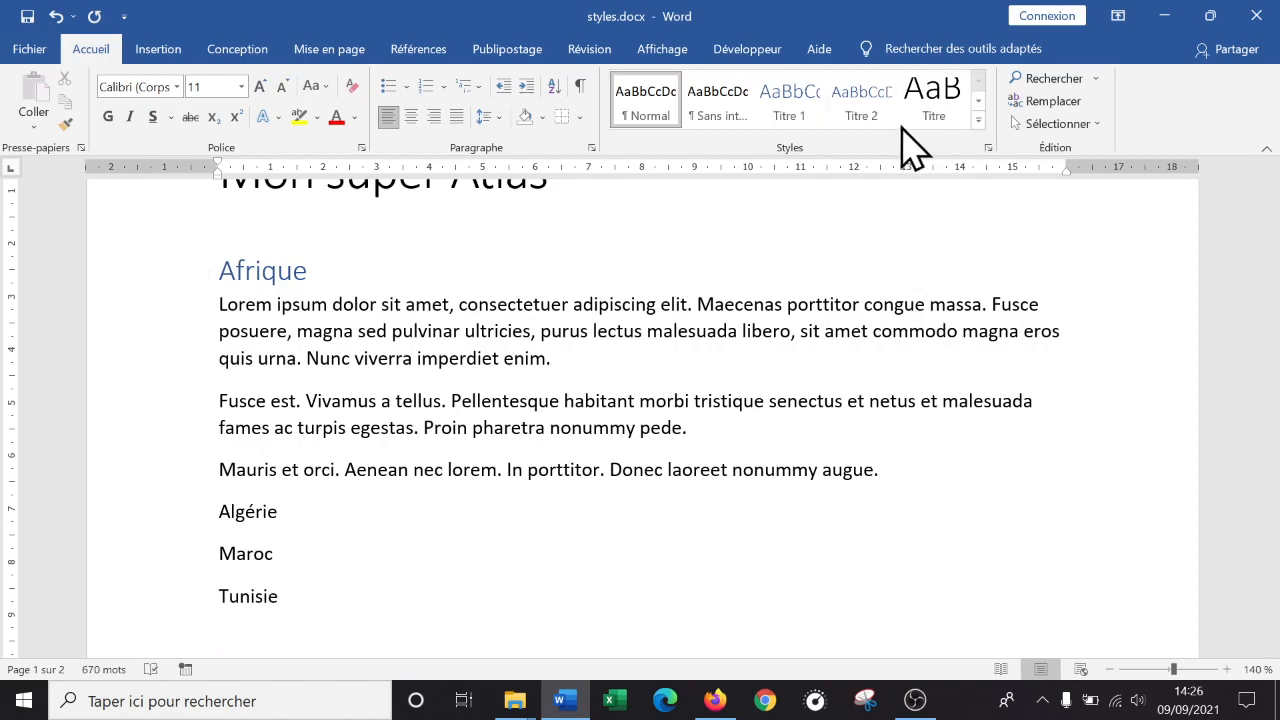
# - Examine the full gallery of available styles without applying any of them
pyautogui.click(979, 121)
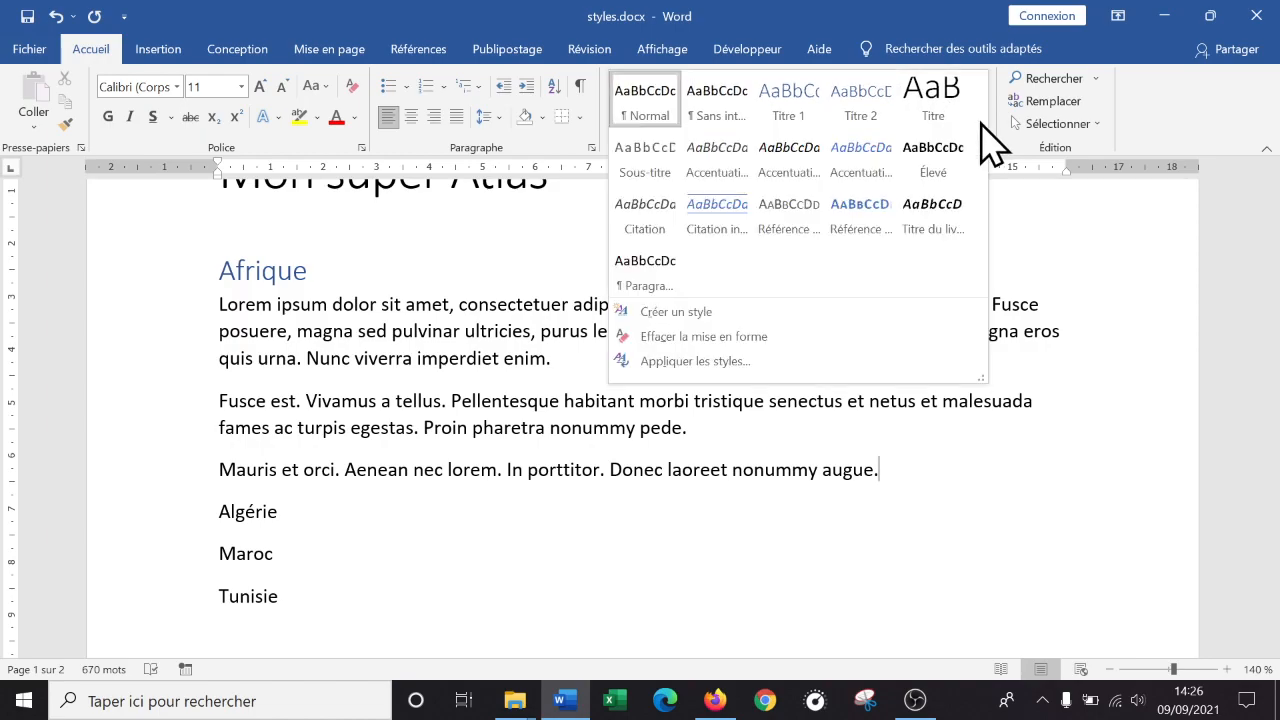
pyautogui.click(1020, 200)
pyautogui.click(979, 121)
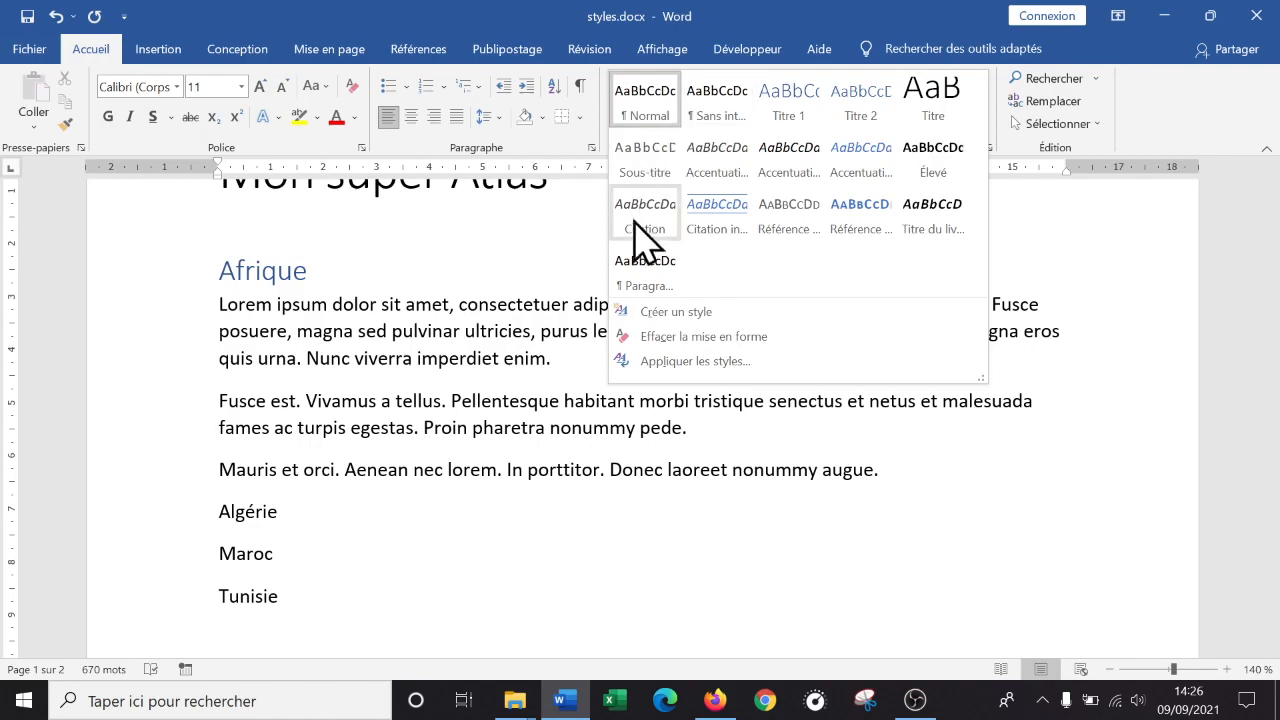
pyautogui.click(1099, 267)
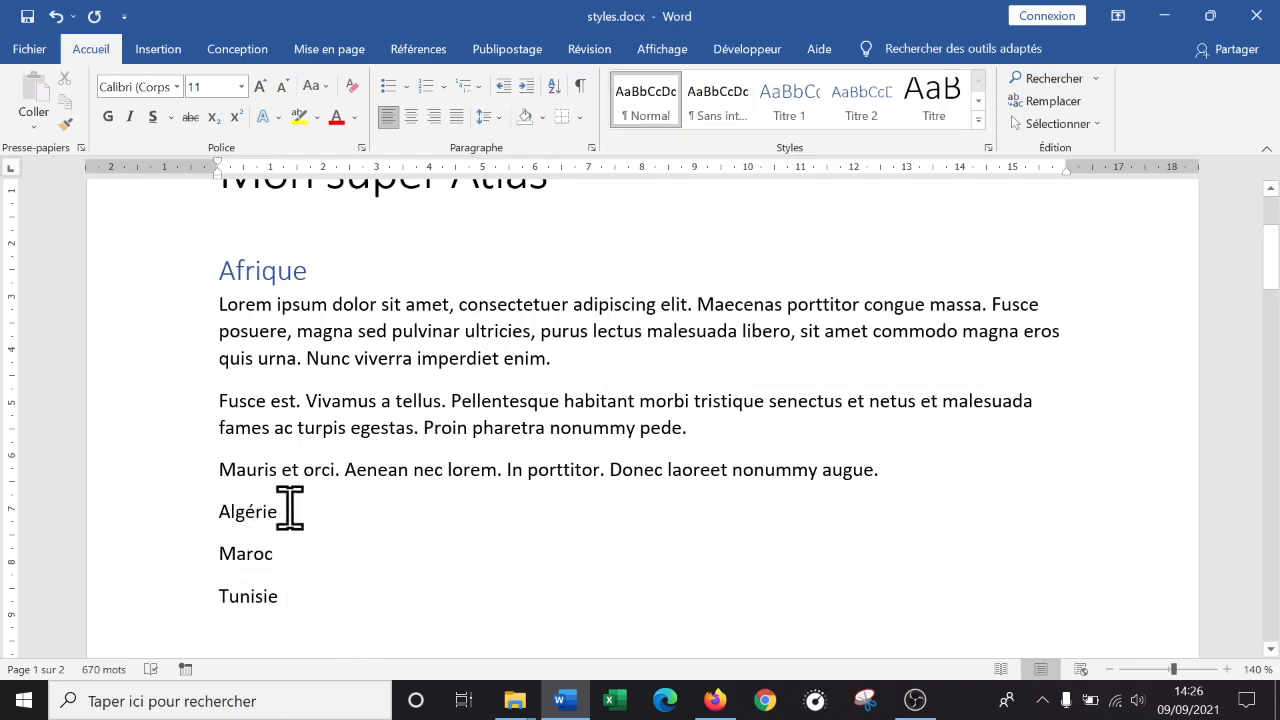
# - Generate placeholder text in a new paragraph under Algérie with =lorem(3,4)
pyautogui.scroll(-3, 371, 591)
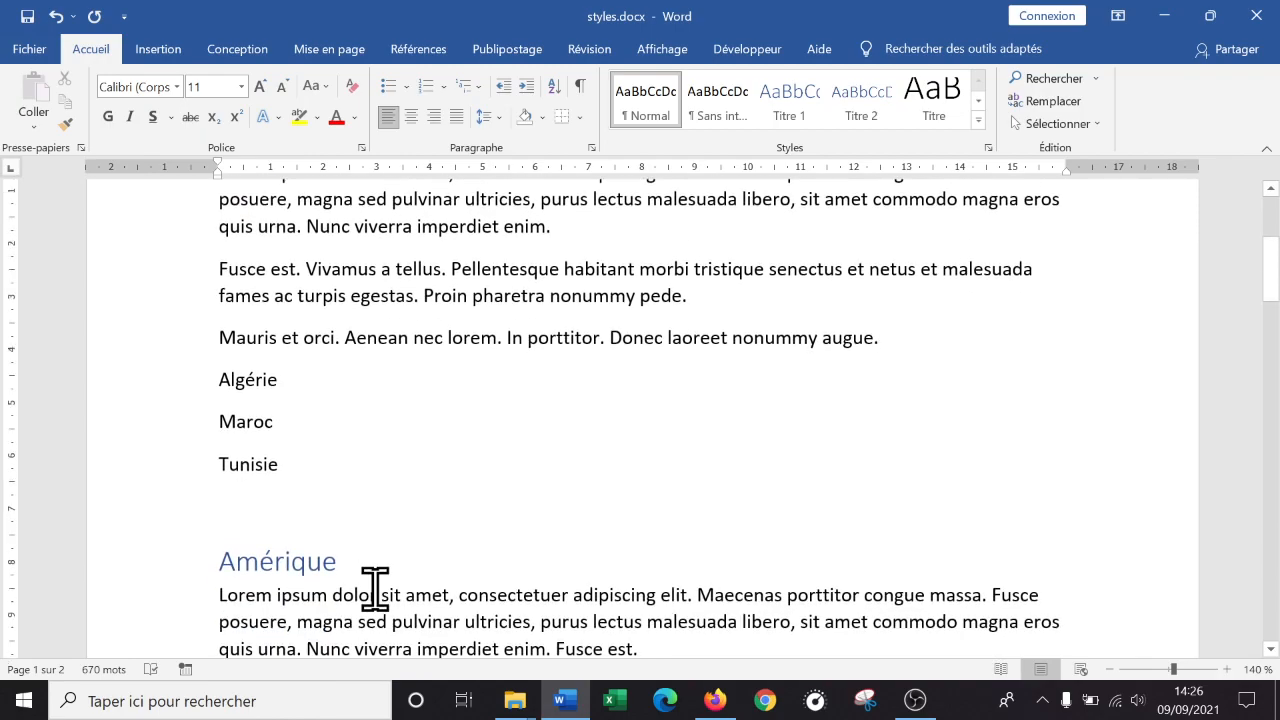
pyautogui.scroll(3, 375, 588)
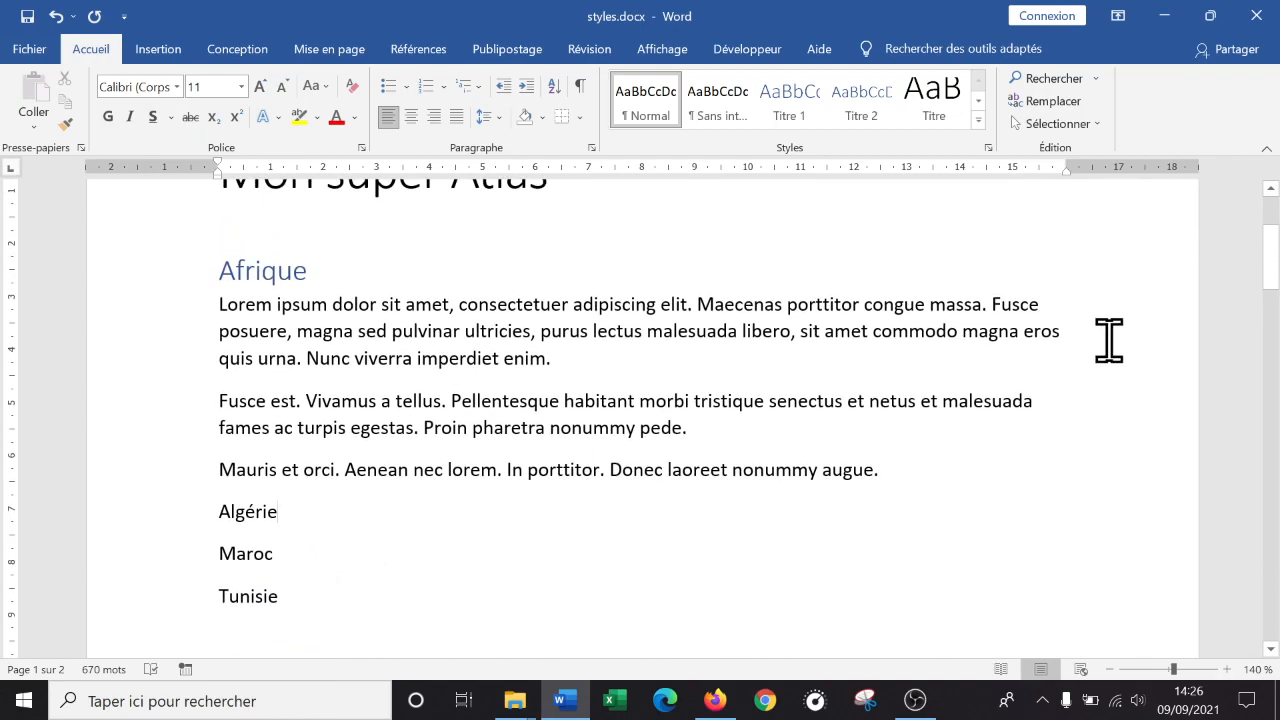
pyautogui.press('Return')
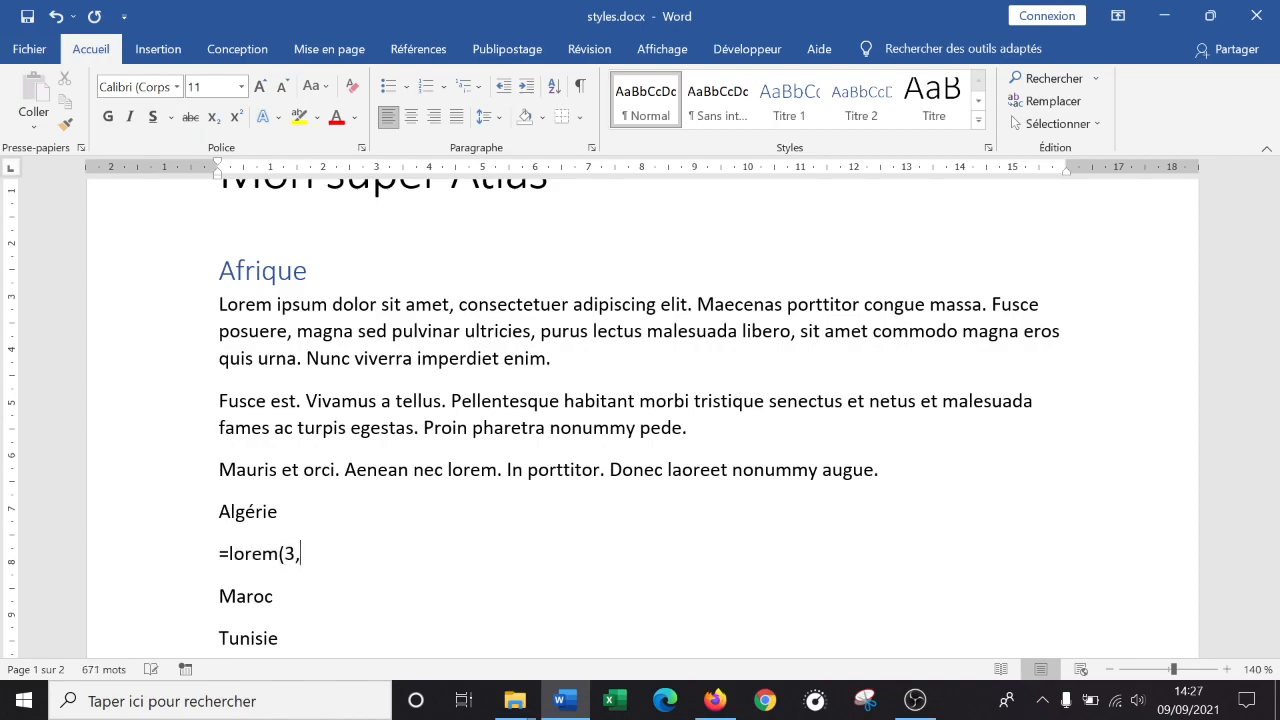
pyautogui.press('Return')
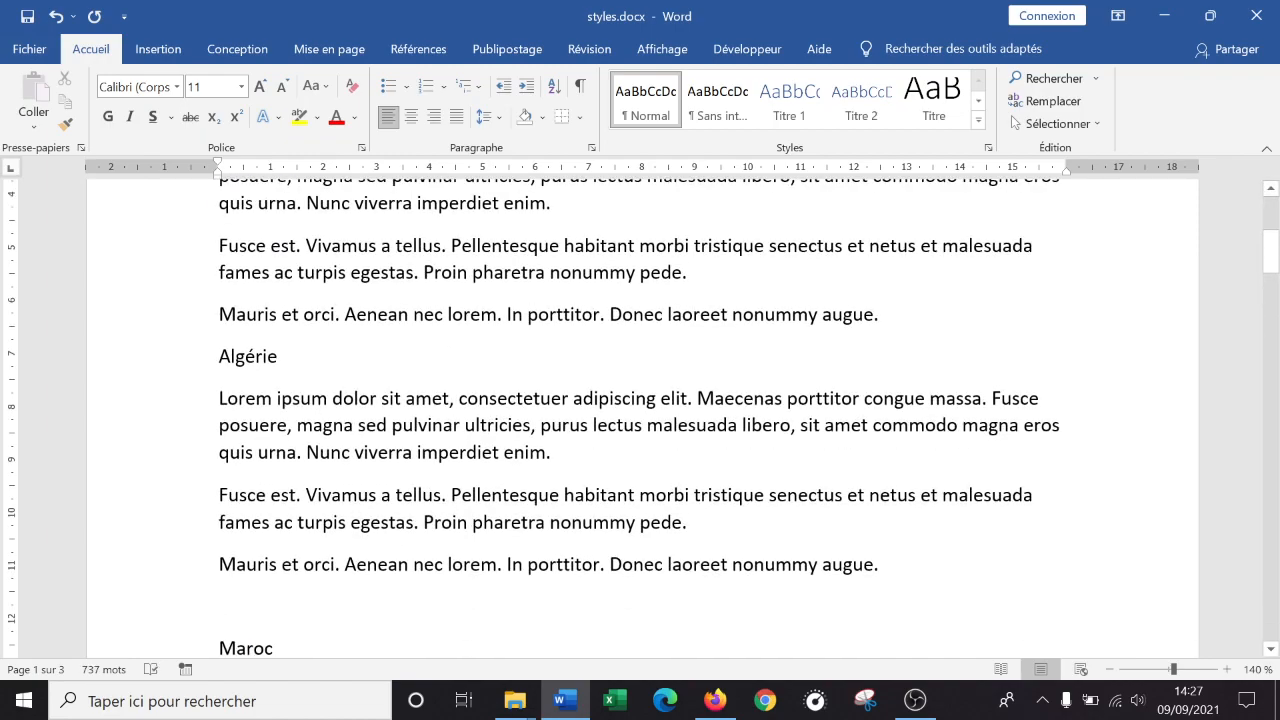
# - Generate placeholder text in a new paragraph under Maroc with =lorem(3,4)
pyautogui.scroll(-3, 947, 338)
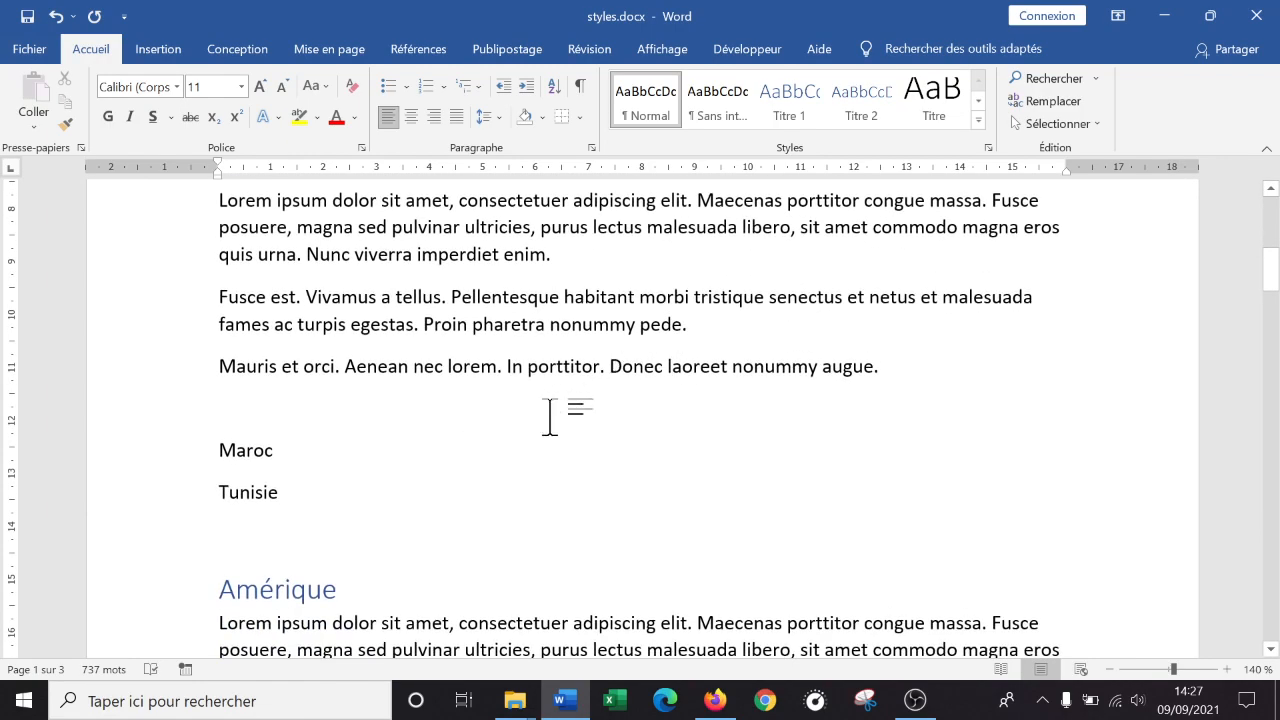
pyautogui.click(314, 456)
pyautogui.press('Return')
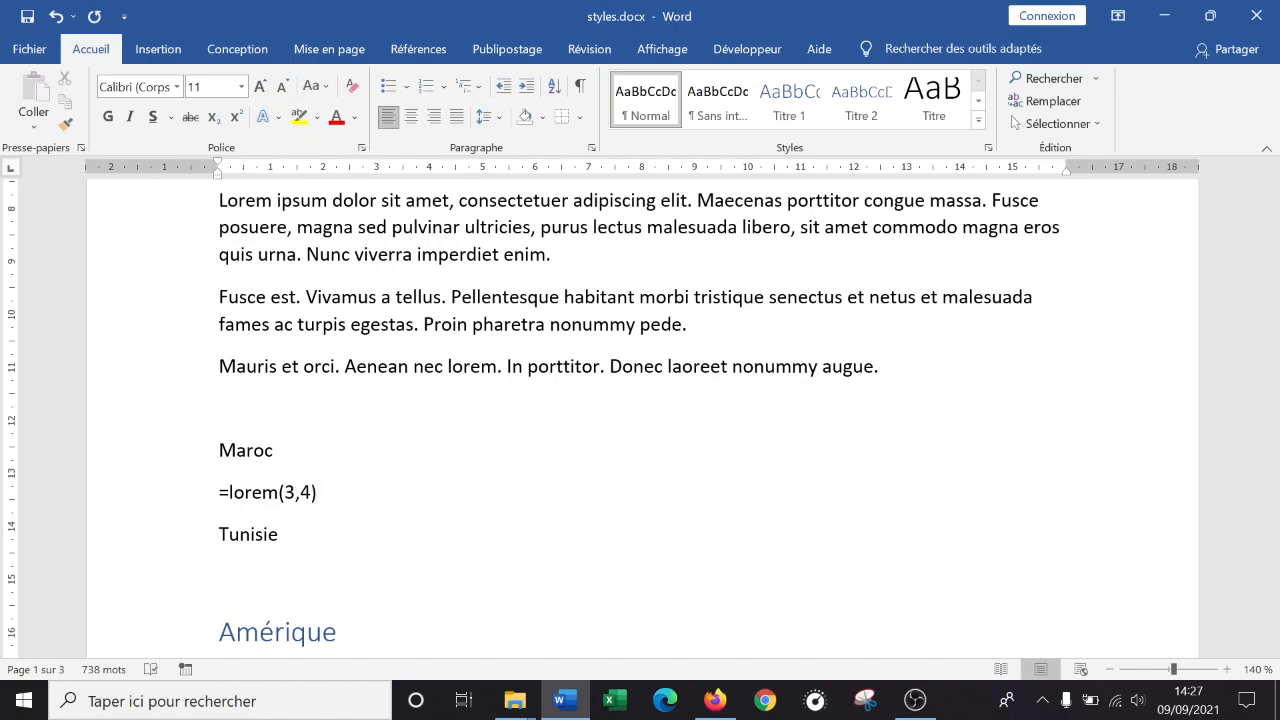
pyautogui.press('Return')
# - Generate placeholder text in a new paragraph under Tunisie with =lorem(3,4)
pyautogui.scroll(-4, 309, 457)
pyautogui.click(330, 384)
pyautogui.press('Return')
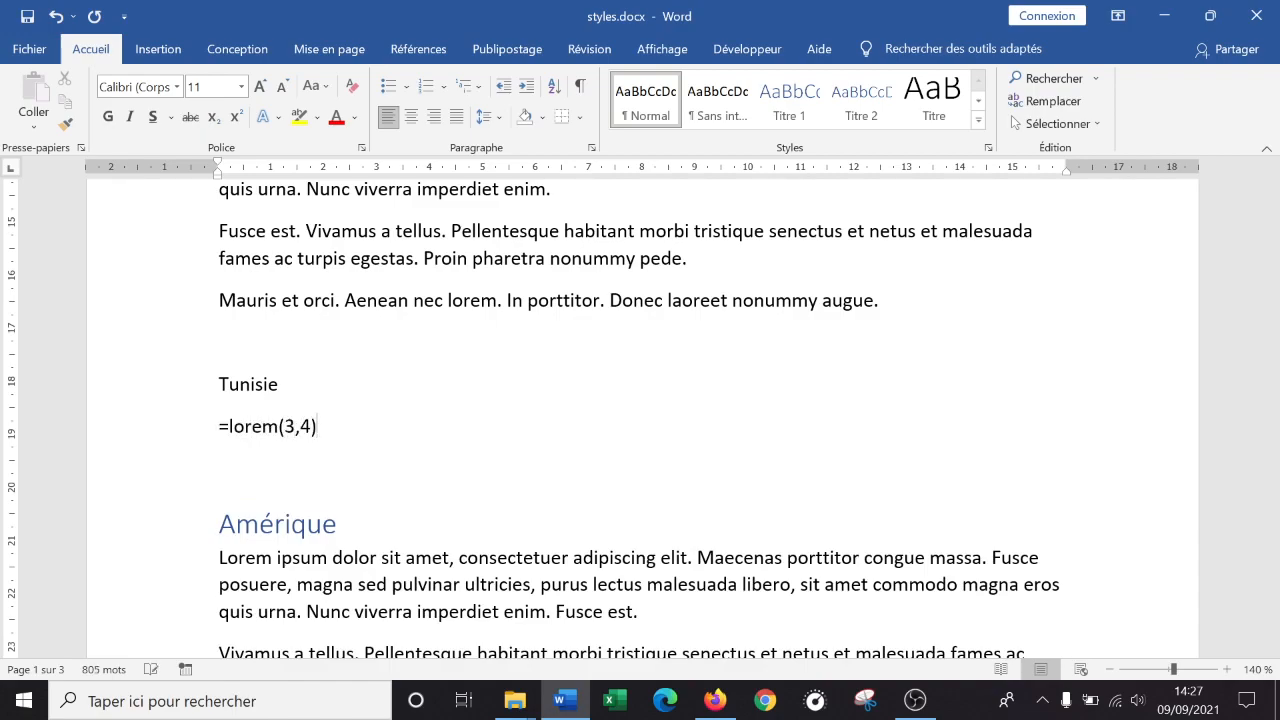
pyautogui.write('=lorem(3,4)')
pyautogui.press('Return')
pyautogui.scroll(9, 357, 406)
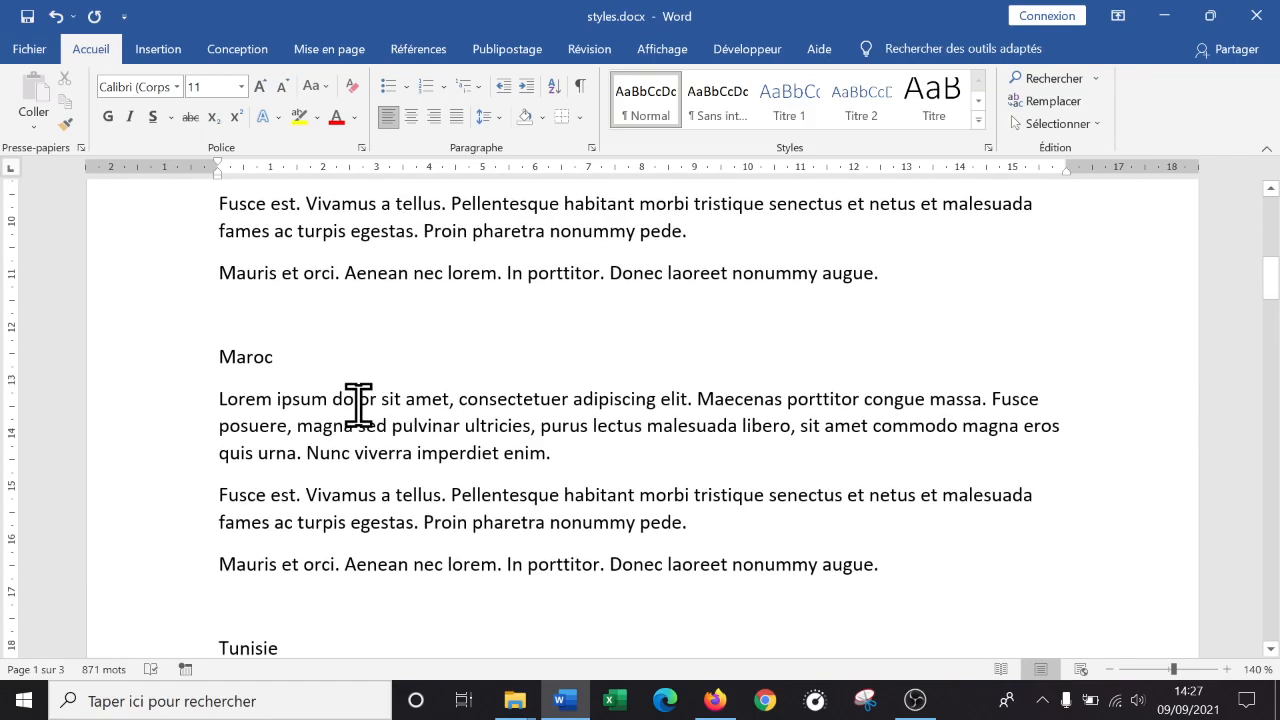
pyautogui.scroll(-2, 357, 380)
pyautogui.scroll(-8, 357, 380)
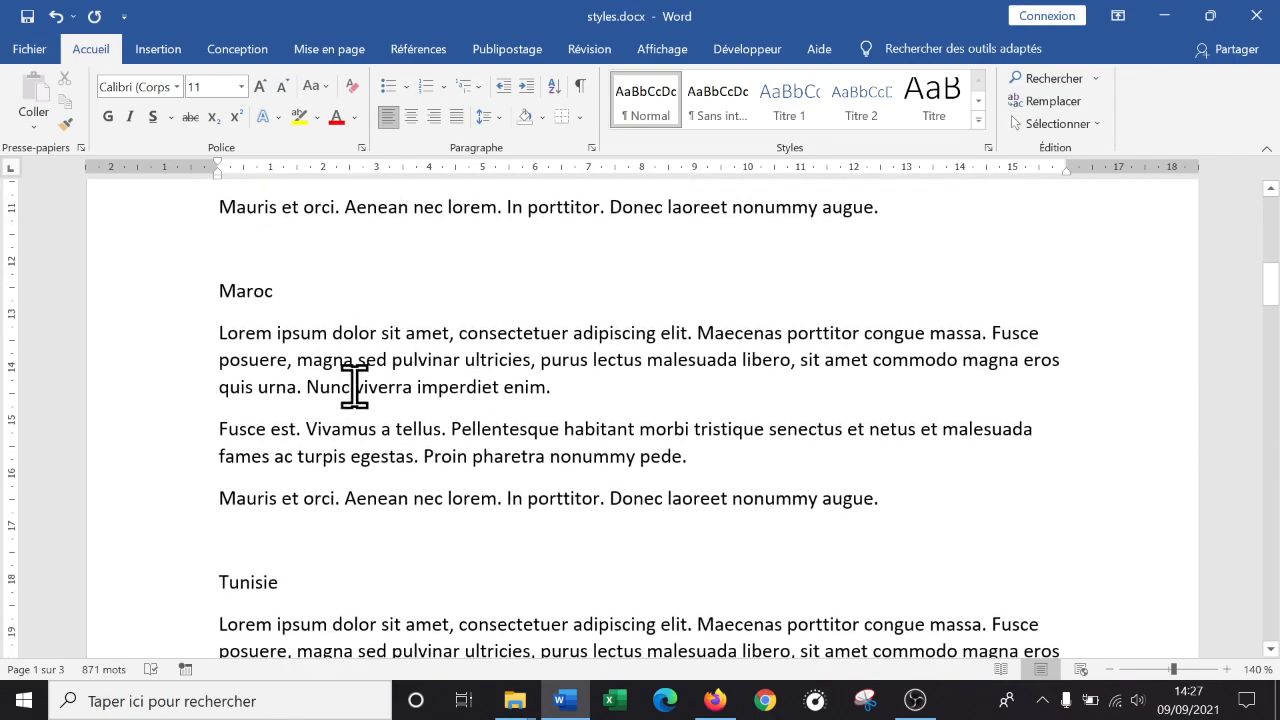
# - Apply the Titre 2 style to the Algérie subsection heading
pyautogui.scroll(6, 354, 386)
pyautogui.scroll(2, 354, 386)
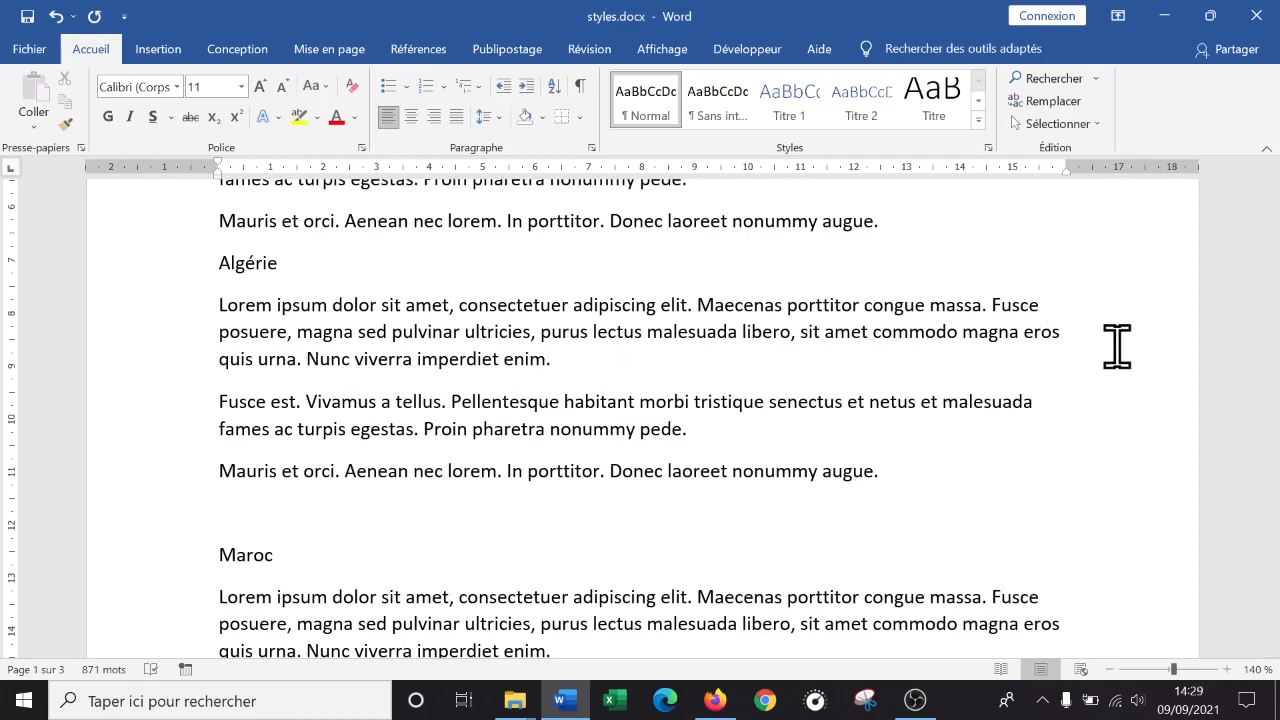
pyautogui.scroll(7, 1083, 486)
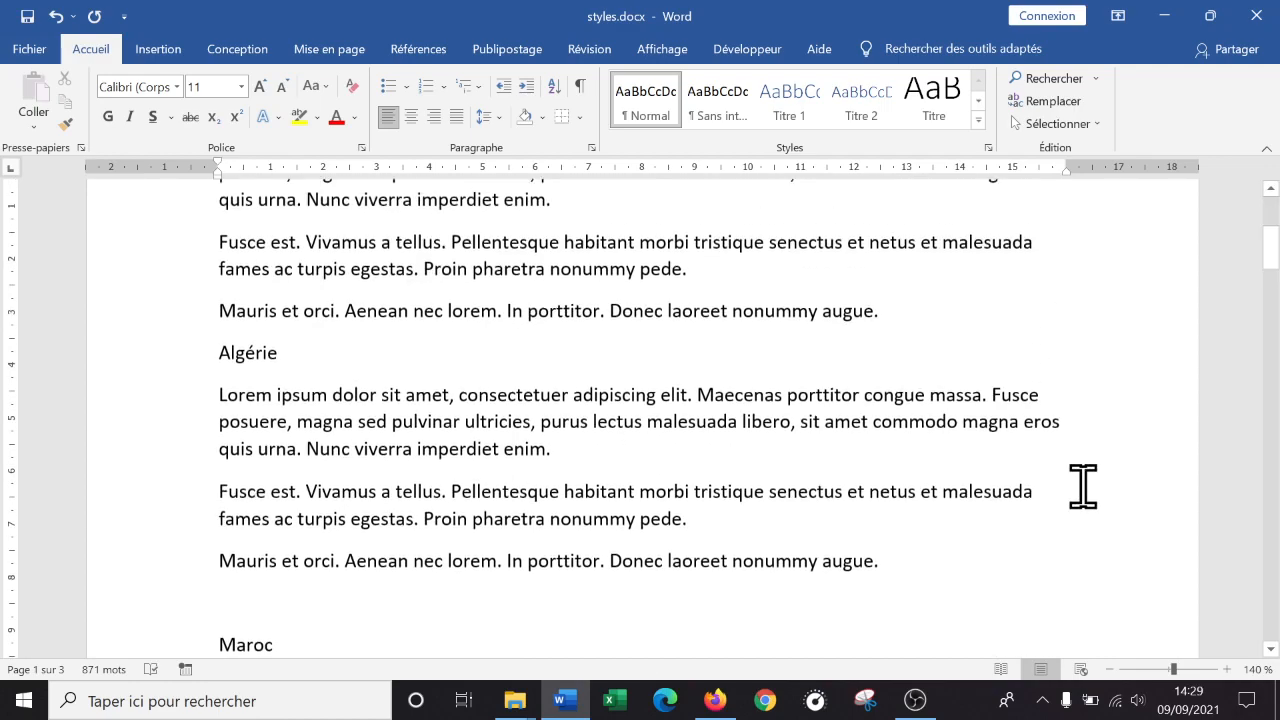
pyautogui.scroll(-5, 1080, 488)
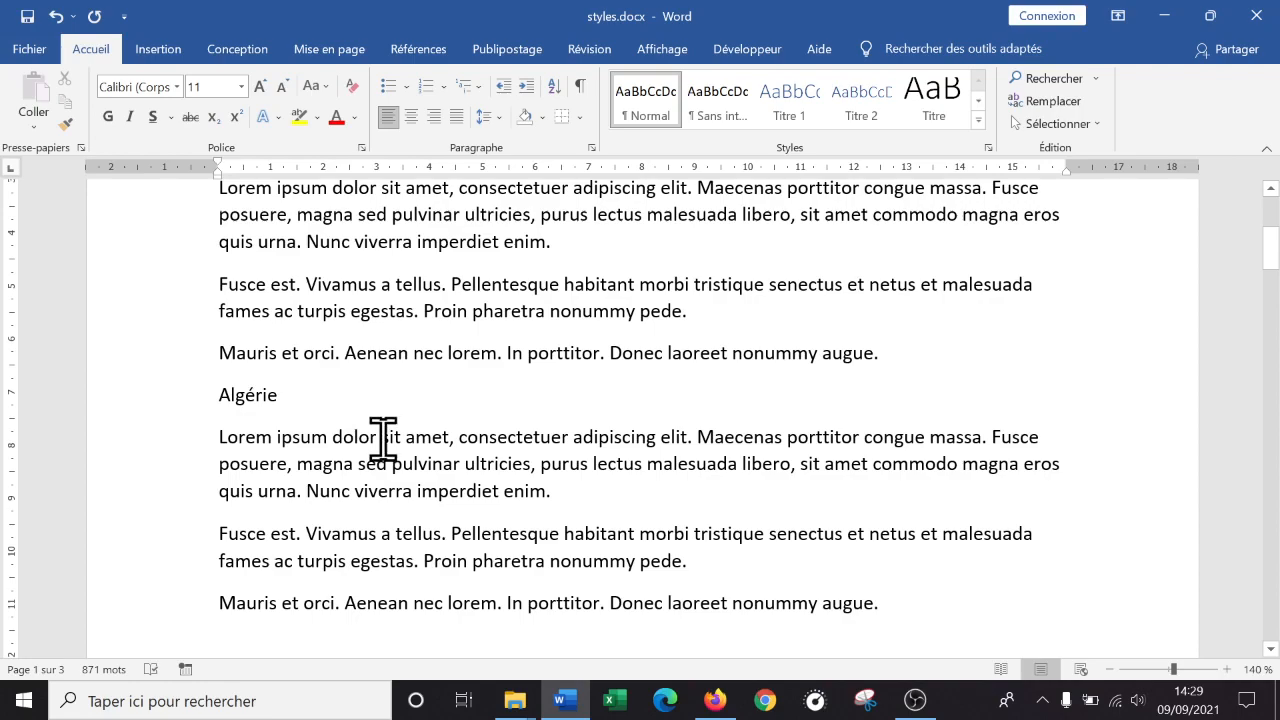
pyautogui.moveTo(314, 392); pyautogui.dragTo(128, 394)
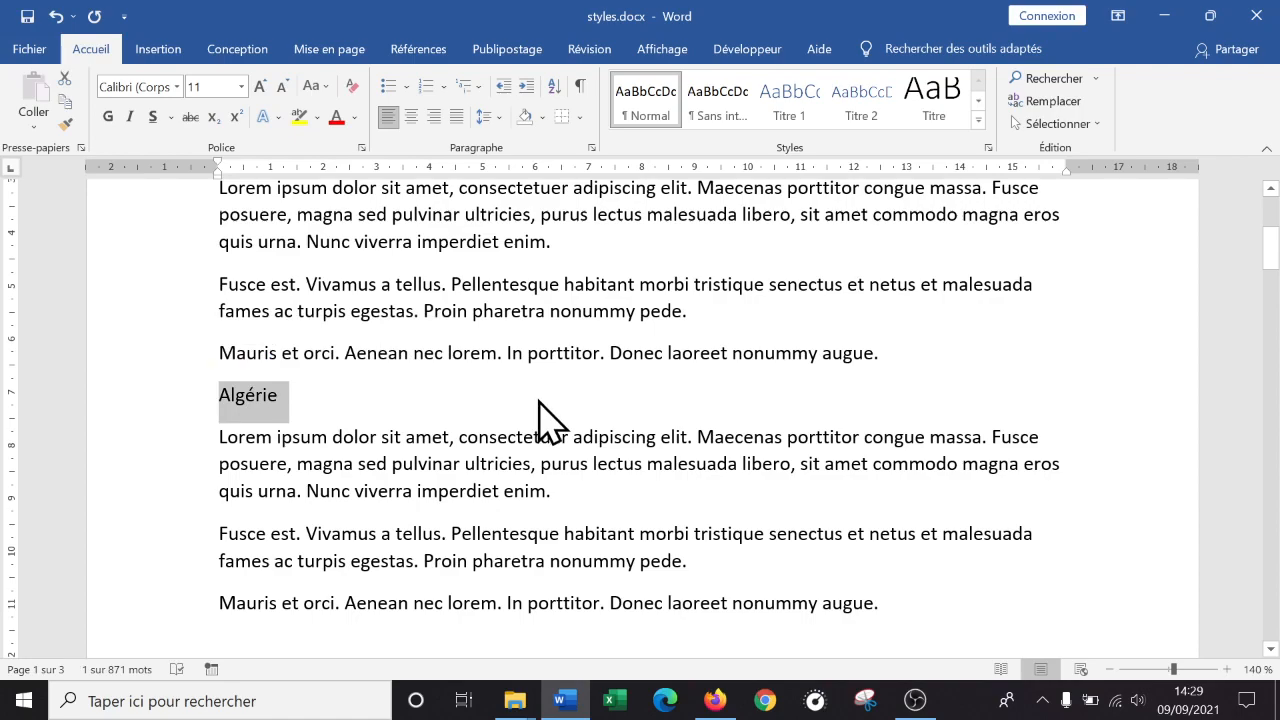
pyautogui.click(849, 100)
# - Apply the Titre 2 style to the Maroc and Tunisie headings together
pyautogui.scroll(-4, 751, 380)
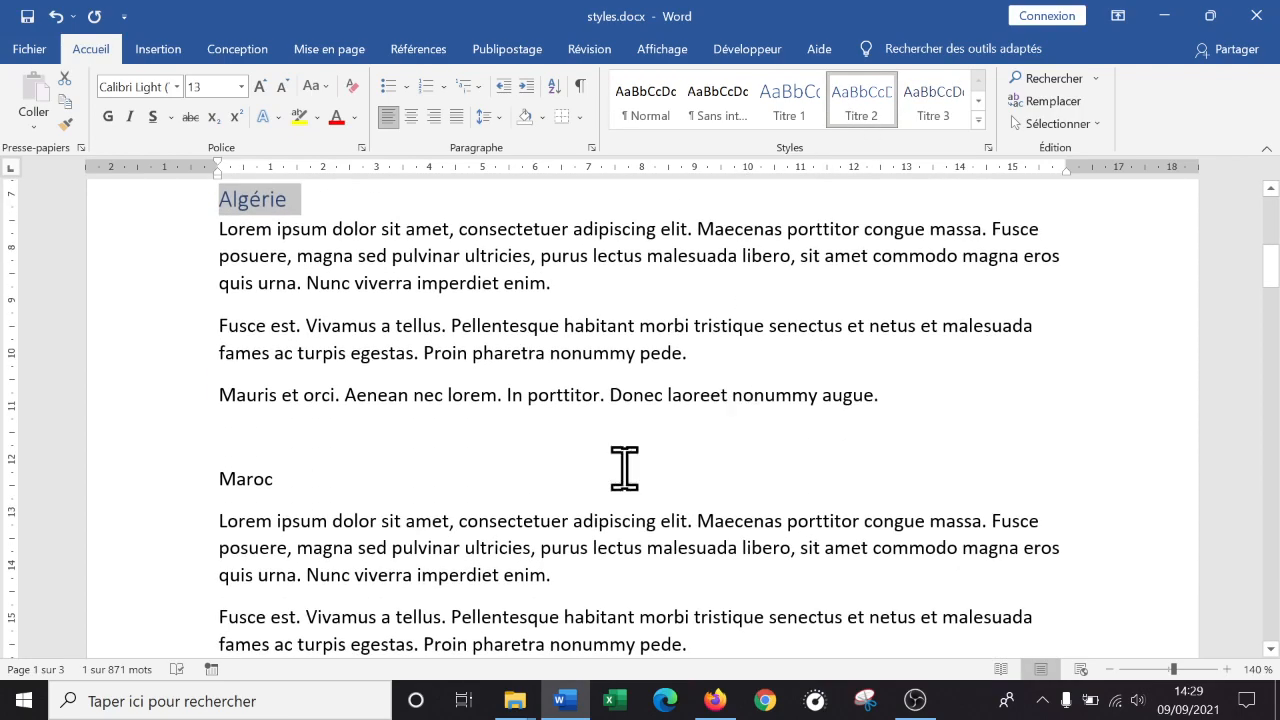
pyautogui.scroll(-3, 666, 447)
pyautogui.tripleClick(249, 346)
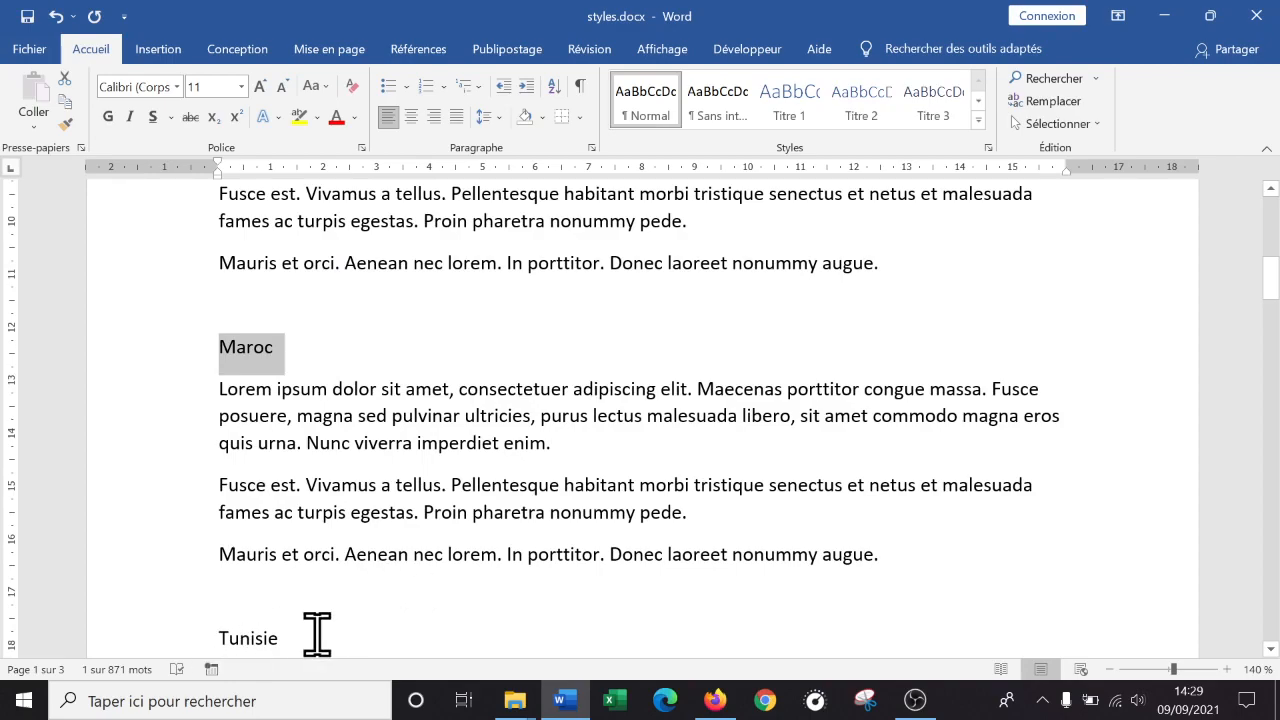
pyautogui.keyDown('ctrl'); pyautogui.click(198, 636); pyautogui.keyUp('ctrl')
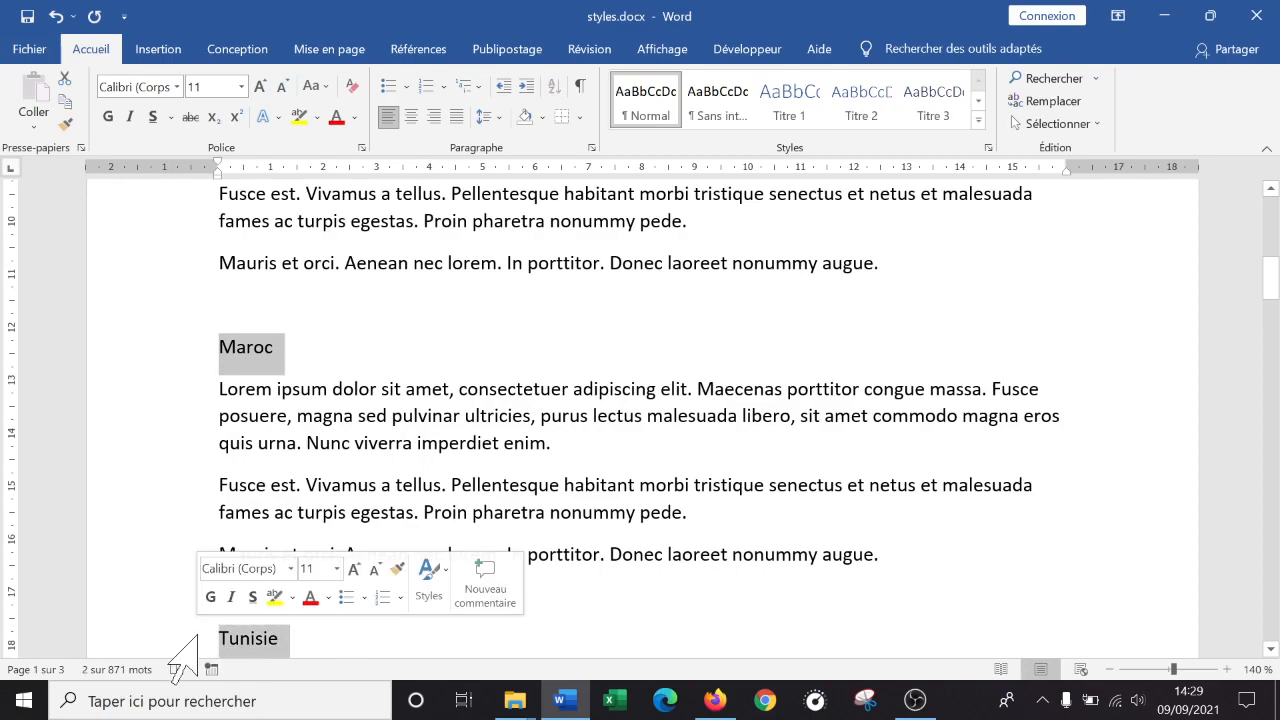
pyautogui.scroll(-2, 571, 466)
pyautogui.scroll(1, 560, 449)
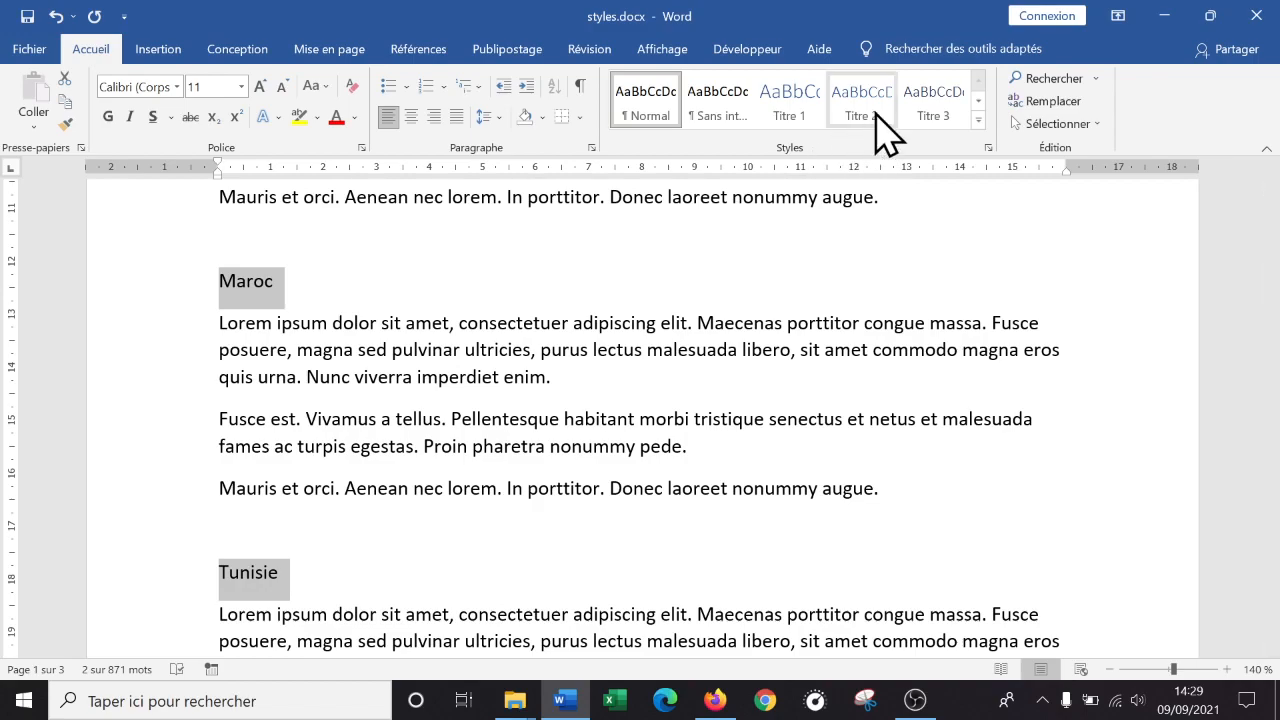
pyautogui.click(868, 128)
pyautogui.scroll(3, 571, 457)
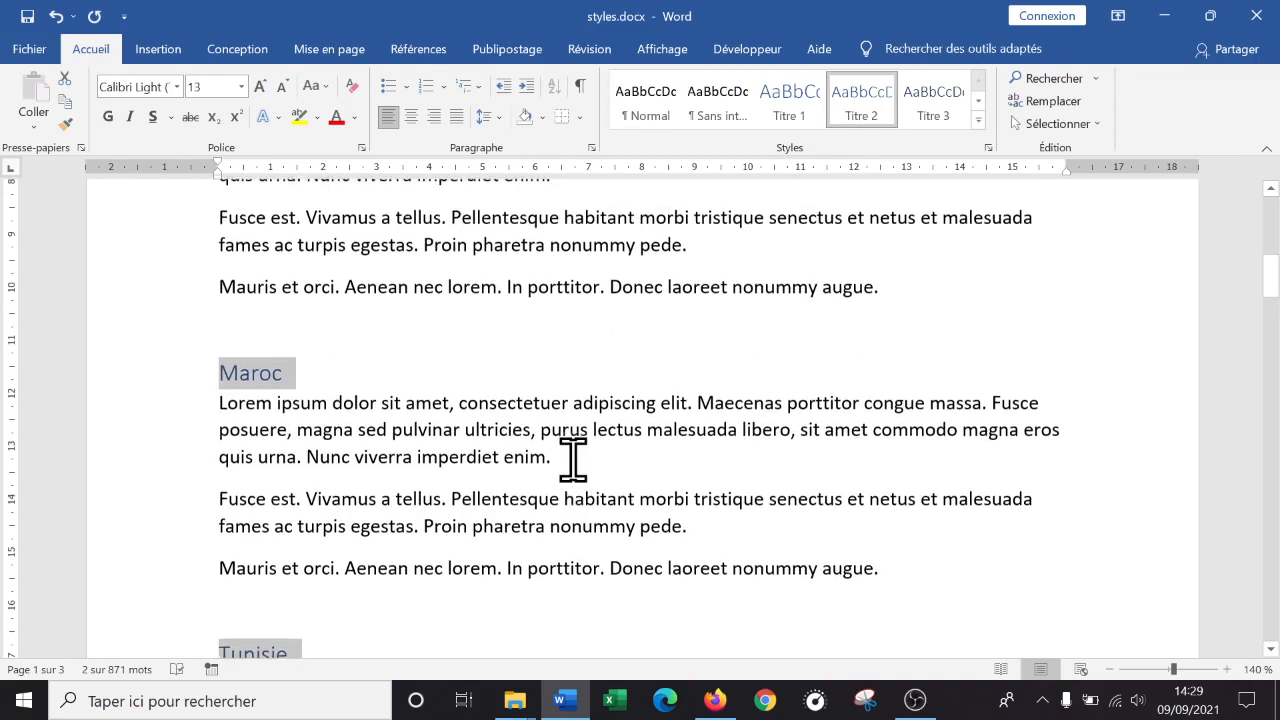
# - Add an Alger entry at the end of the Algérie section, followed by placeholder text generated with =lorem(3,2)
pyautogui.scroll(-3, 573, 460)
pyautogui.scroll(3, 573, 460)
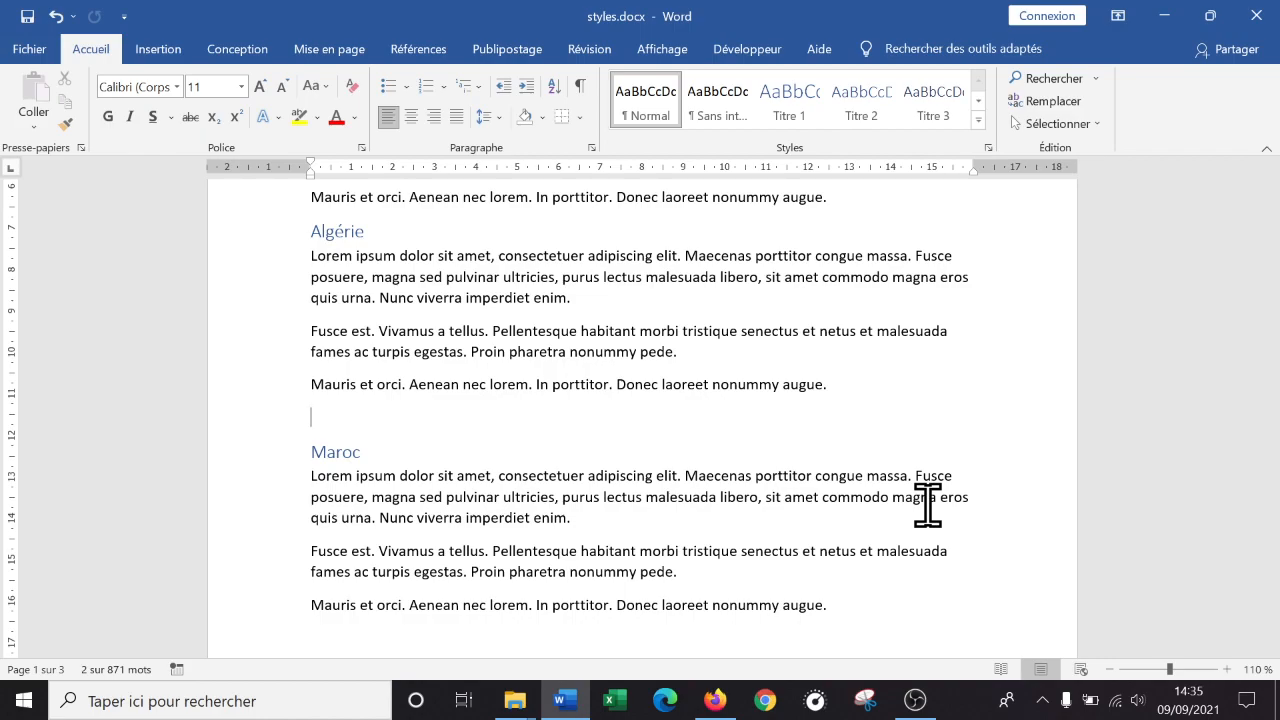
pyautogui.write('Alger')
pyautogui.press('Return')
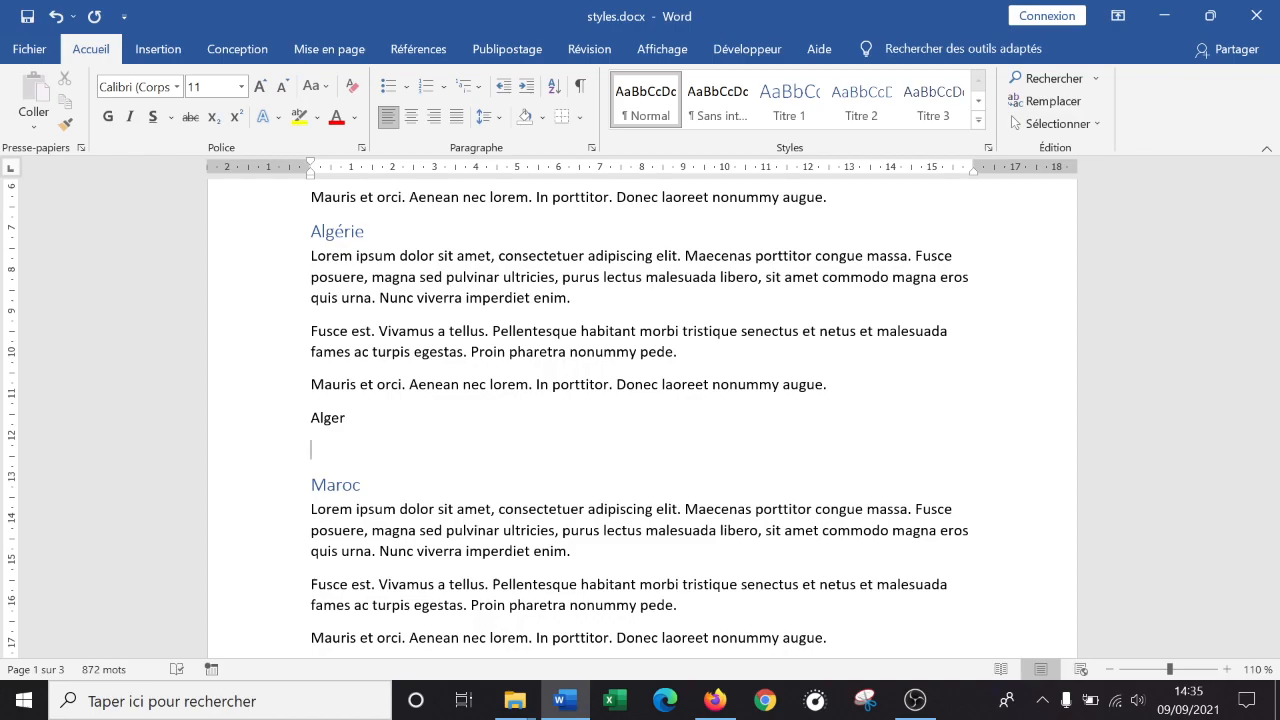
pyautogui.write('=lorem(3,2)')
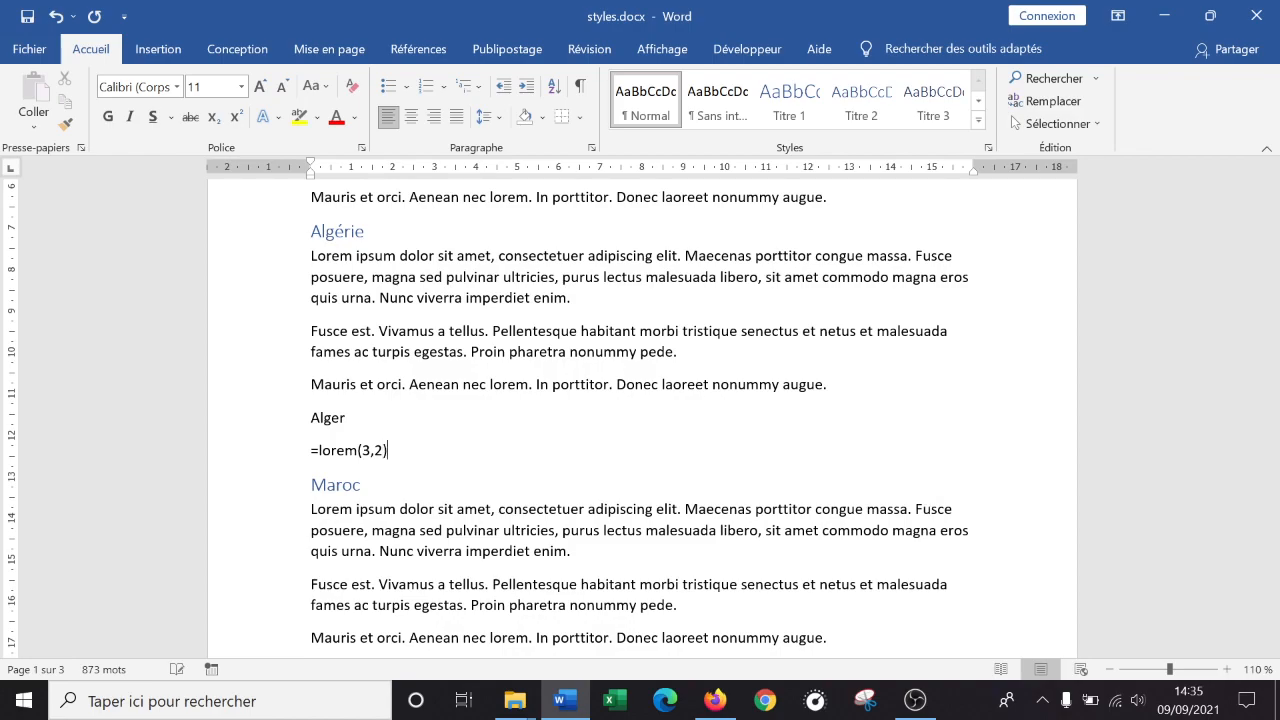
pyautogui.press('Return')
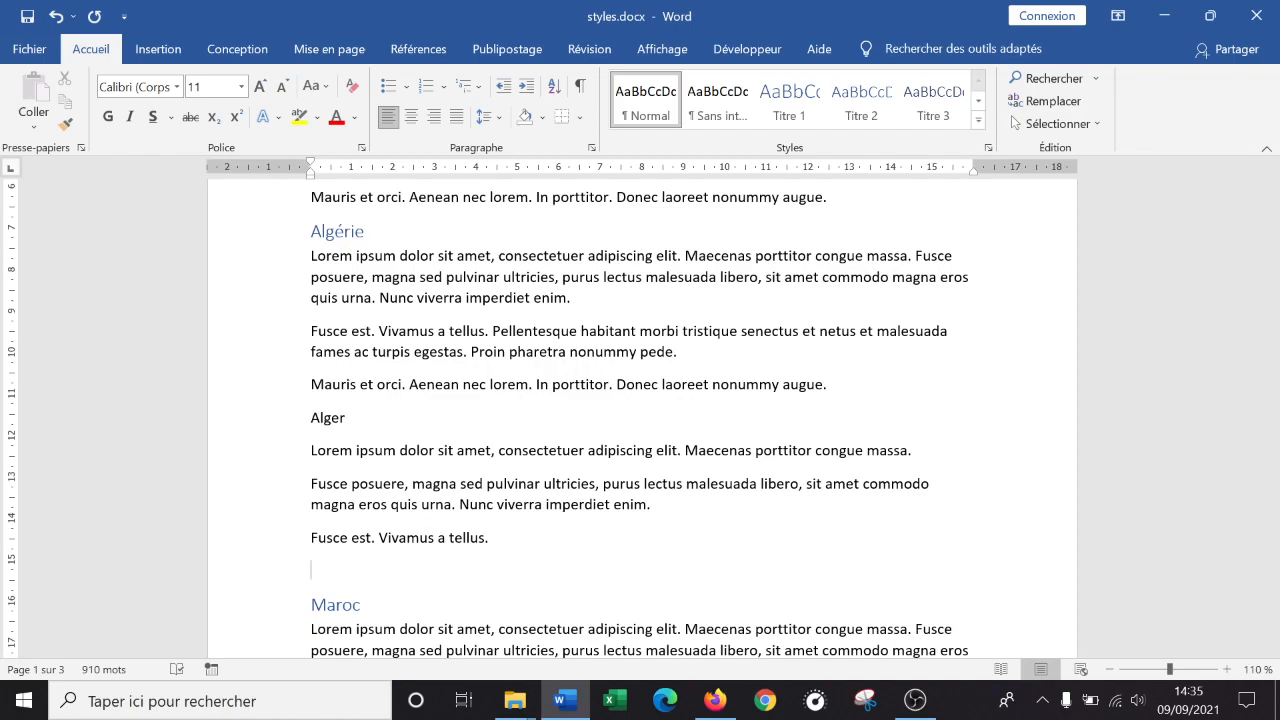
# - Add a Constantine entry below the Alger text, followed by placeholder text generated with =lorem(4,5)
pyautogui.write('Constantine')
pyautogui.press('Return')
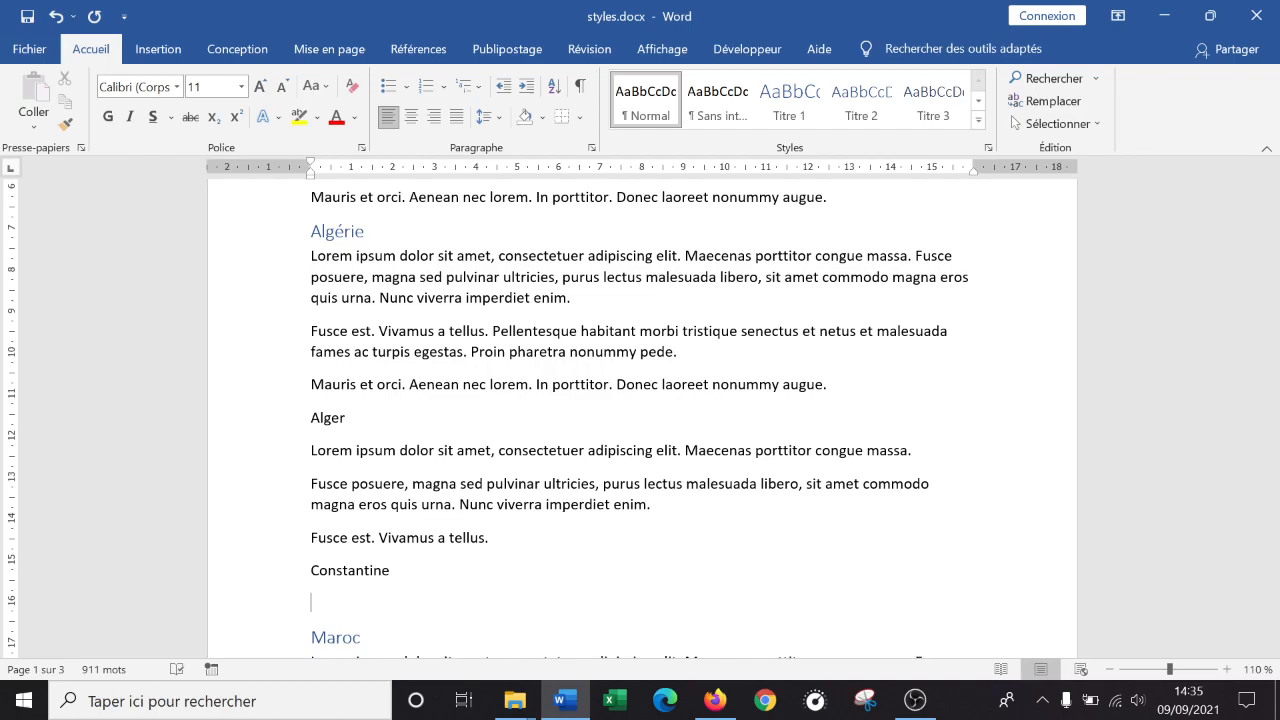
pyautogui.write('=lorem(')
pyautogui.write('4,5)')
pyautogui.press('Return')
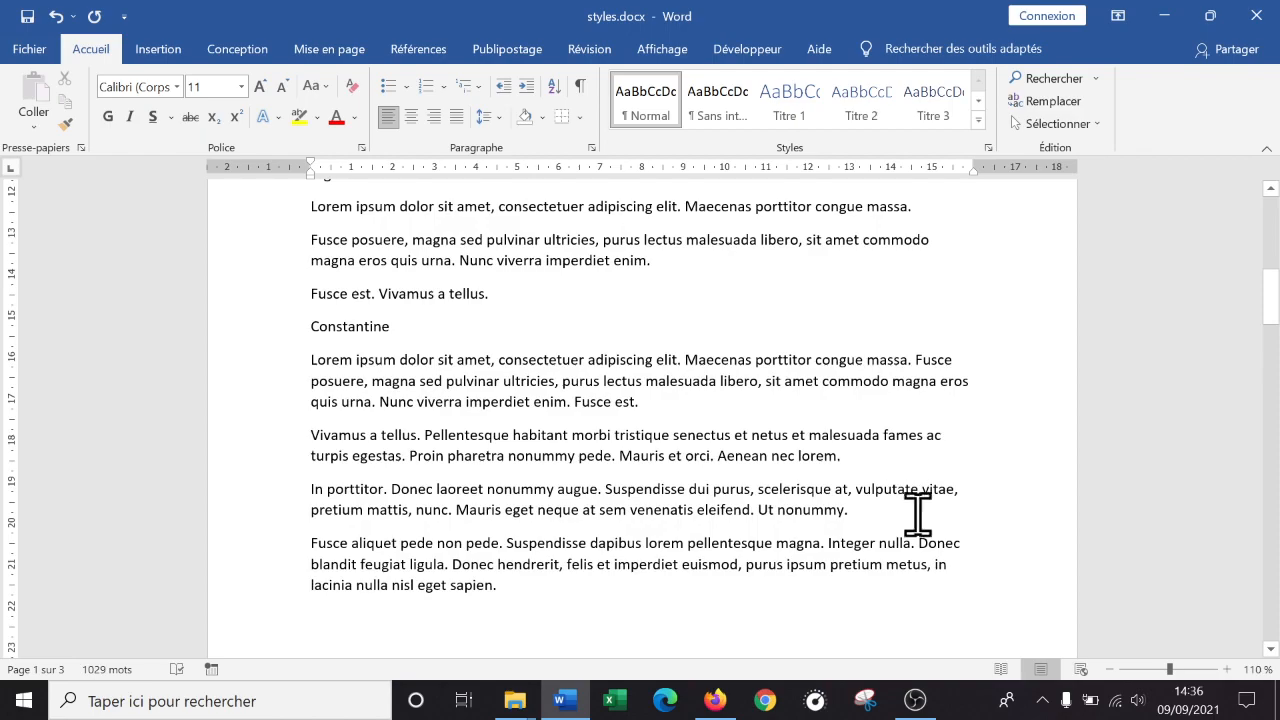
# - Add an Oran entry below the Constantine text, followed by placeholder text generated with =lorem(3,4)
pyautogui.scroll(3, 895, 495)
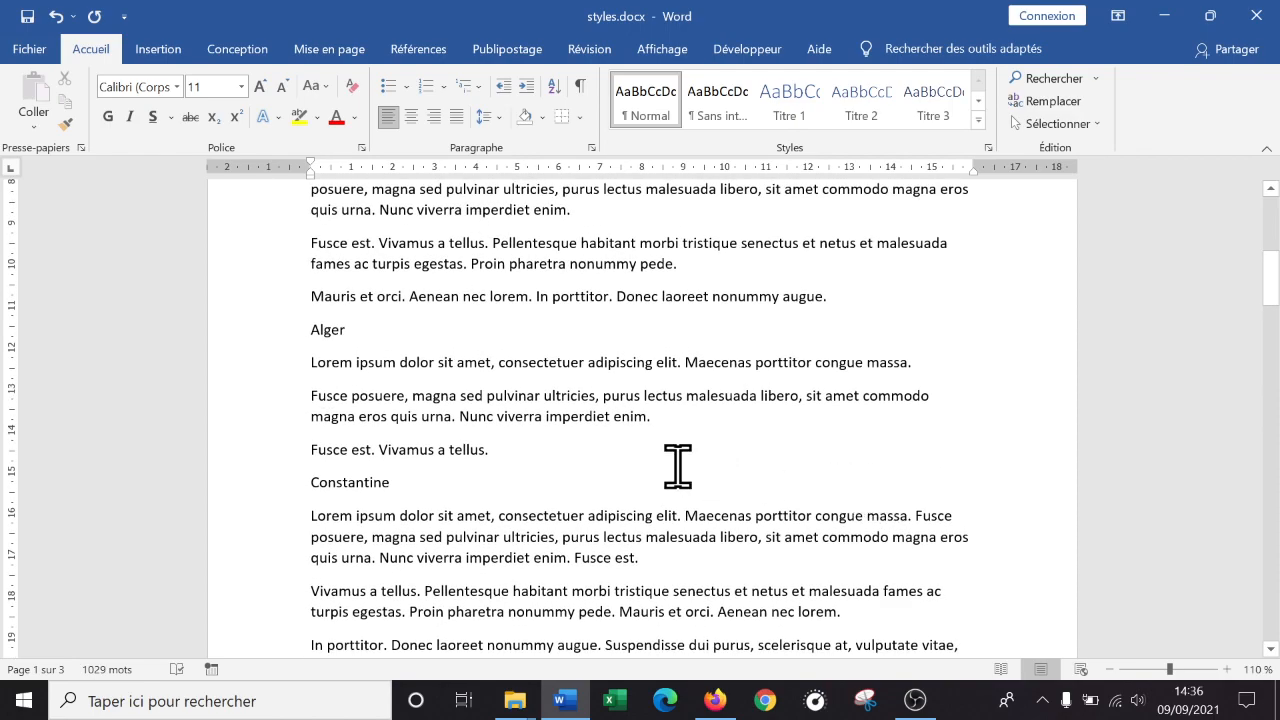
pyautogui.scroll(-2, 677, 466)
pyautogui.scroll(1, 675, 465)
pyautogui.scroll(2, 675, 465)
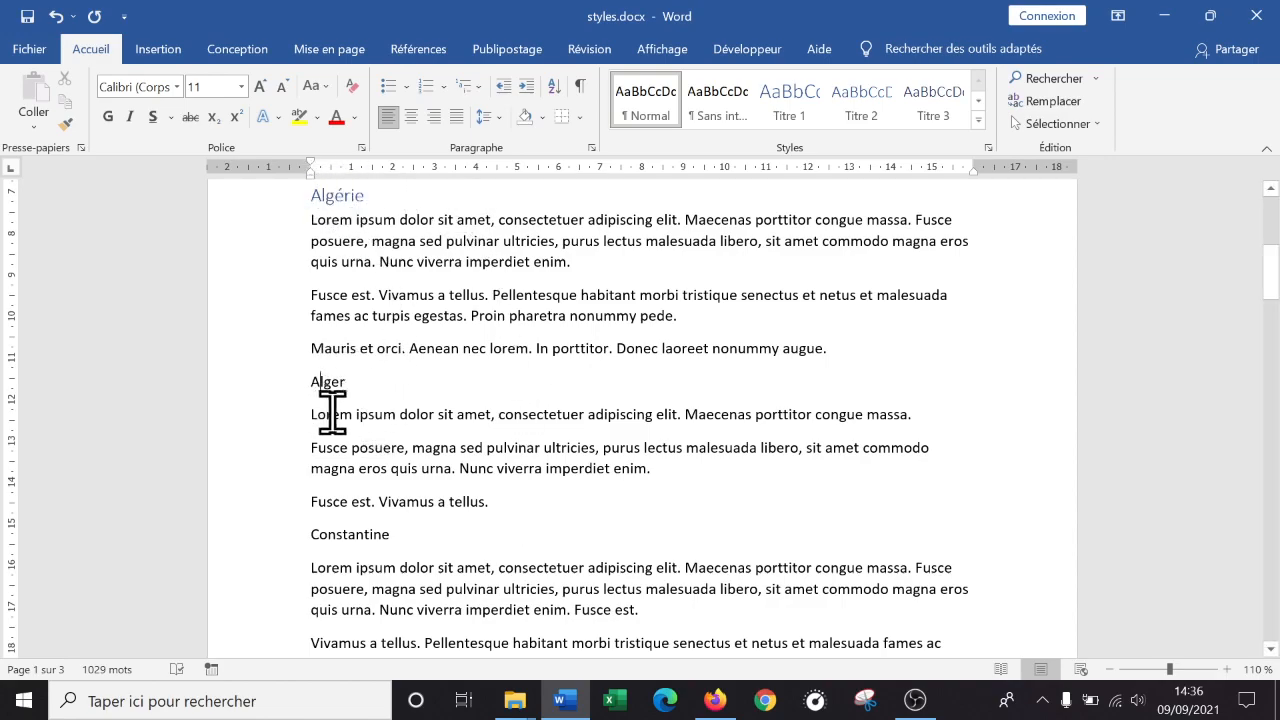
pyautogui.scroll(-2, 452, 555)
pyautogui.scroll(-2, 452, 555)
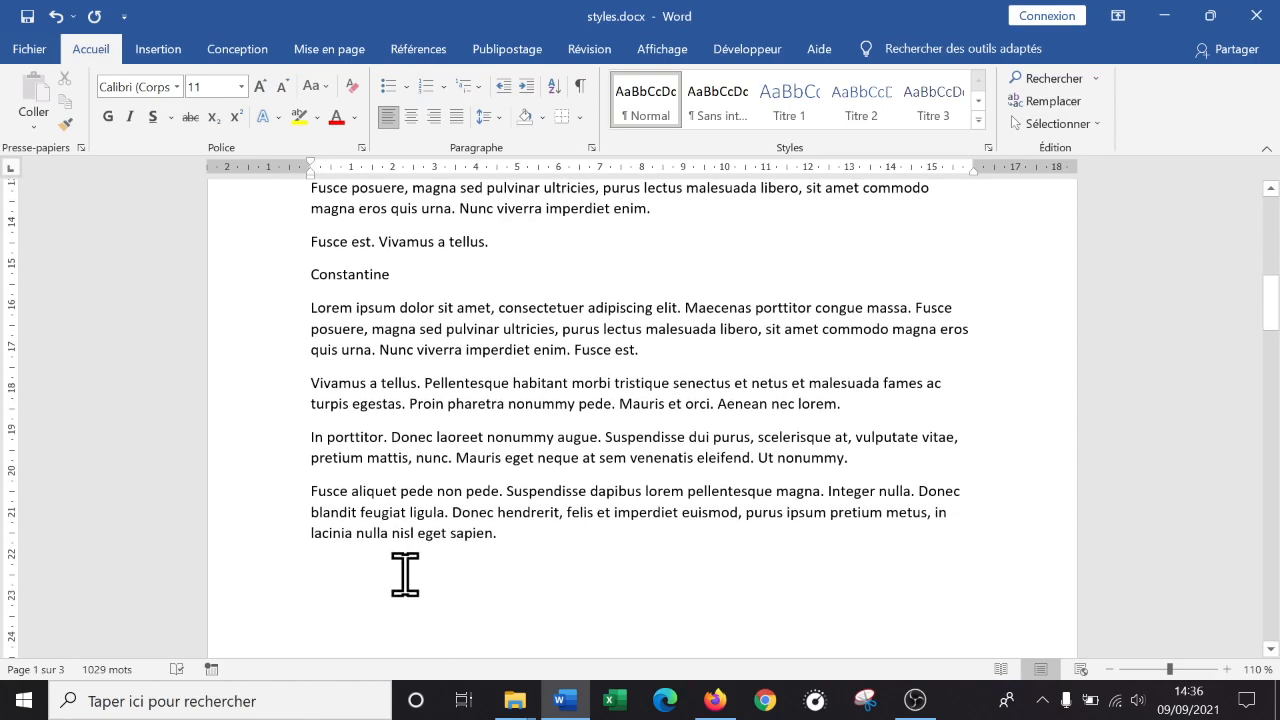
pyautogui.press('Return')
pyautogui.write('Oran')
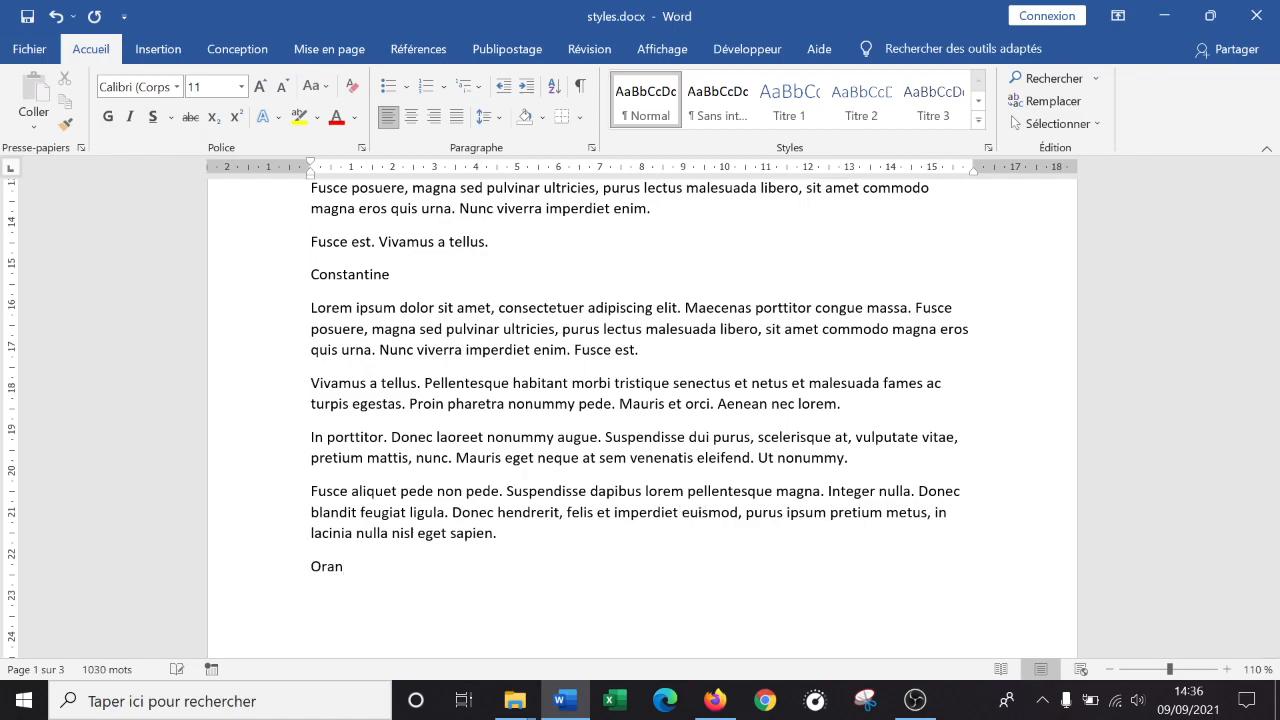
pyautogui.write('lorem(3,4)')
pyautogui.press('Return')
# - Apply the Titre 3 style to the Alger heading
pyautogui.scroll(4, 504, 495)
pyautogui.scroll(4, 363, 217)
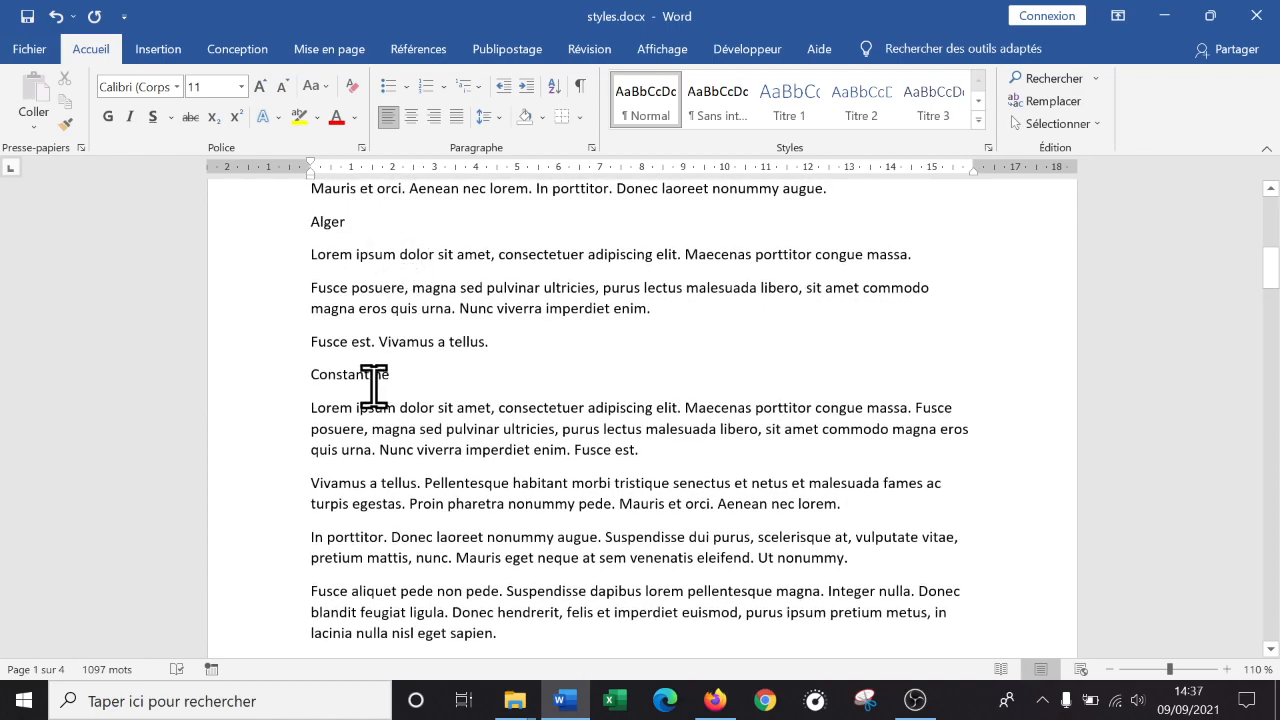
pyautogui.scroll(-4, 374, 387)
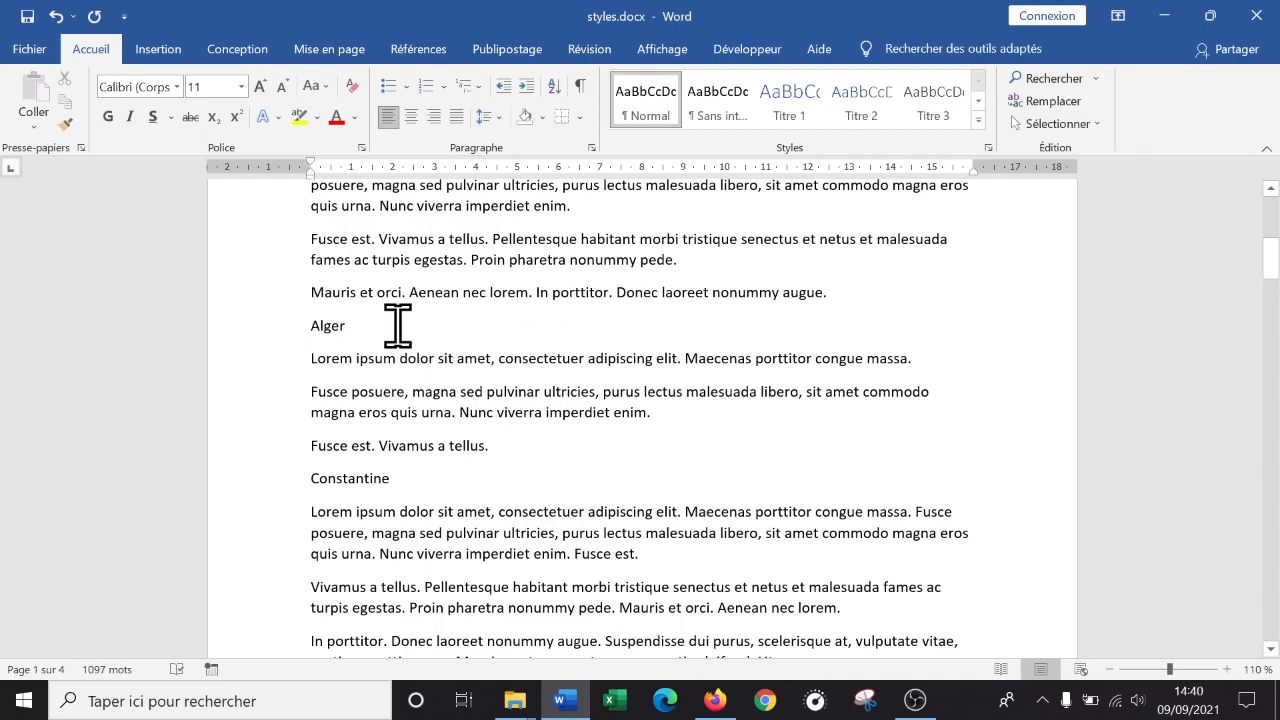
pyautogui.scroll(2, 386, 325)
pyautogui.scroll(-1, 391, 349)
pyautogui.moveTo(366, 430); pyautogui.dragTo(269, 432)
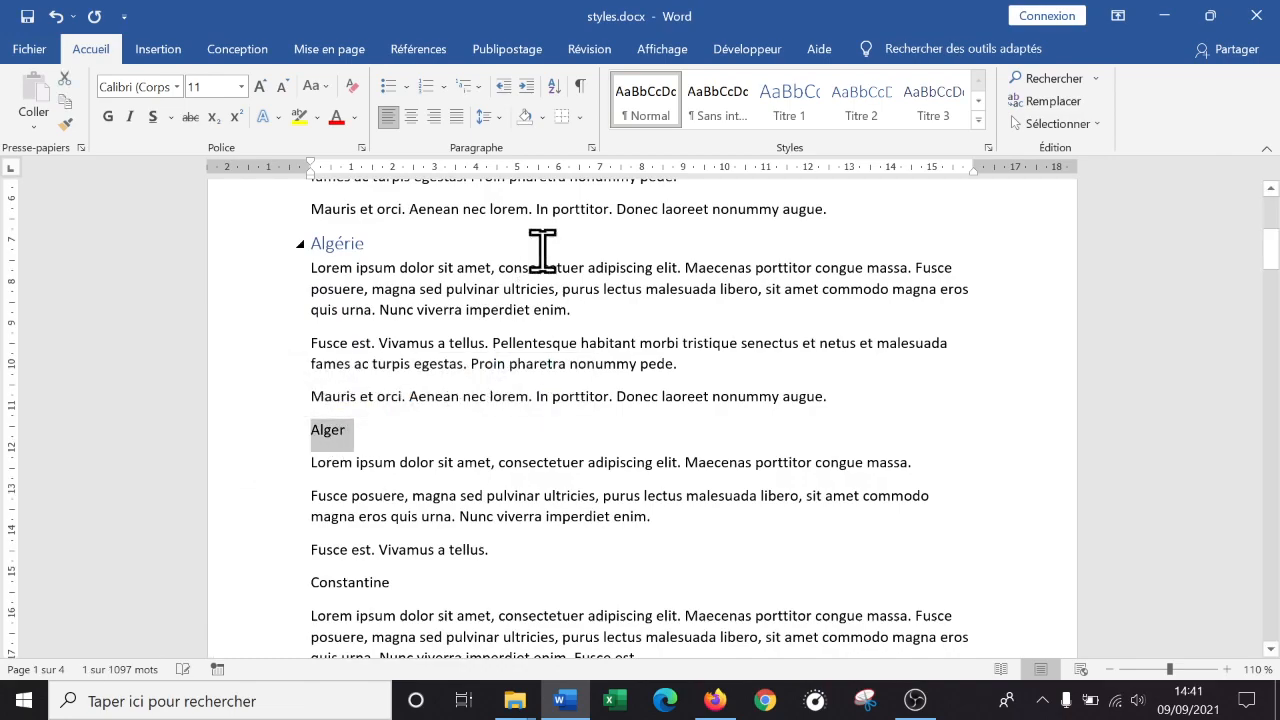
pyautogui.click(933, 100)
# - Apply the Titre 3 style to the Constantine heading
pyautogui.scroll(-3, 615, 345)
pyautogui.moveTo(405, 420); pyautogui.dragTo(340, 440)
pyautogui.click(933, 100)
# - Apply the Titre 3 style to the Oran heading
pyautogui.scroll(-5, 614, 323)
pyautogui.doubleClick(340, 440)
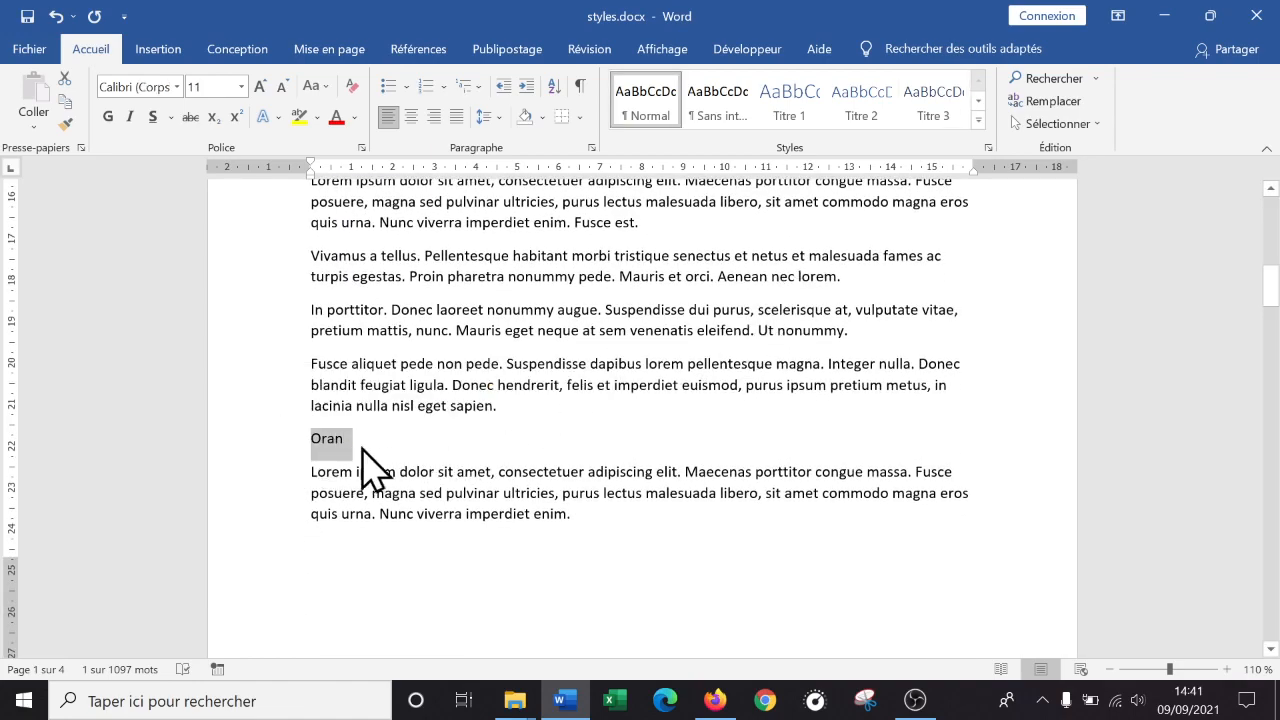
pyautogui.moveTo(258, 468)
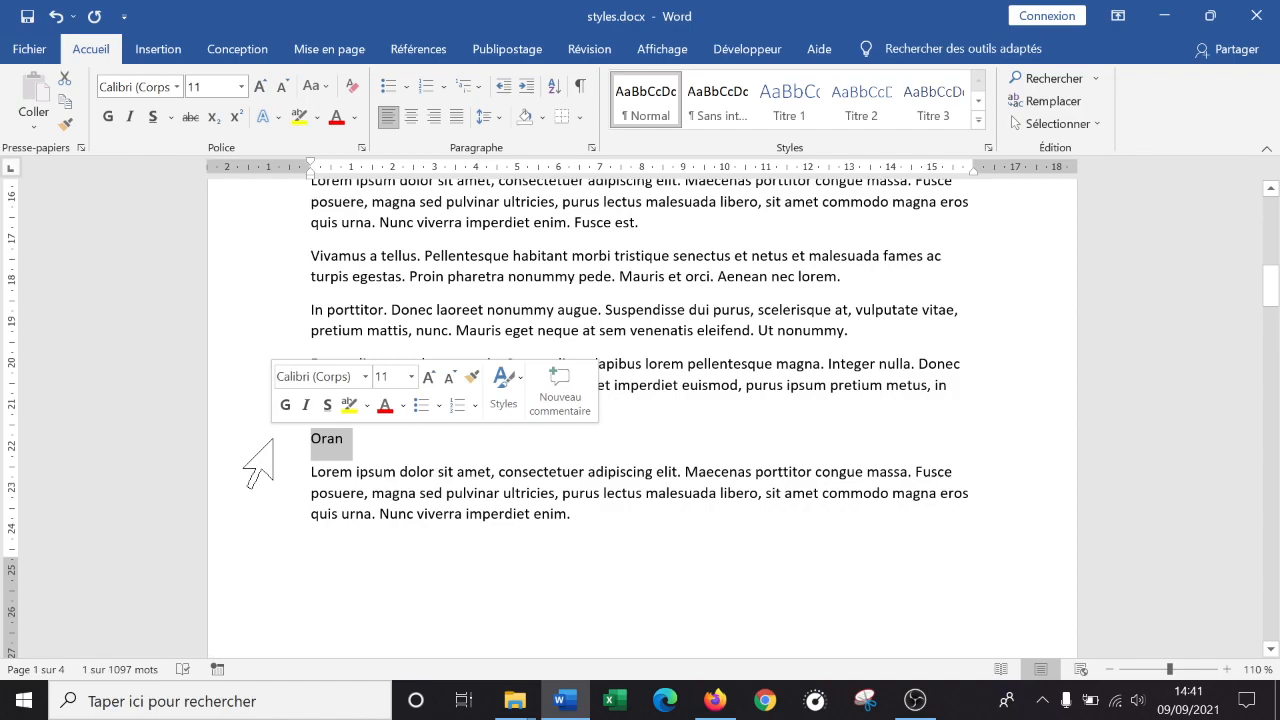
pyautogui.click(517, 385)
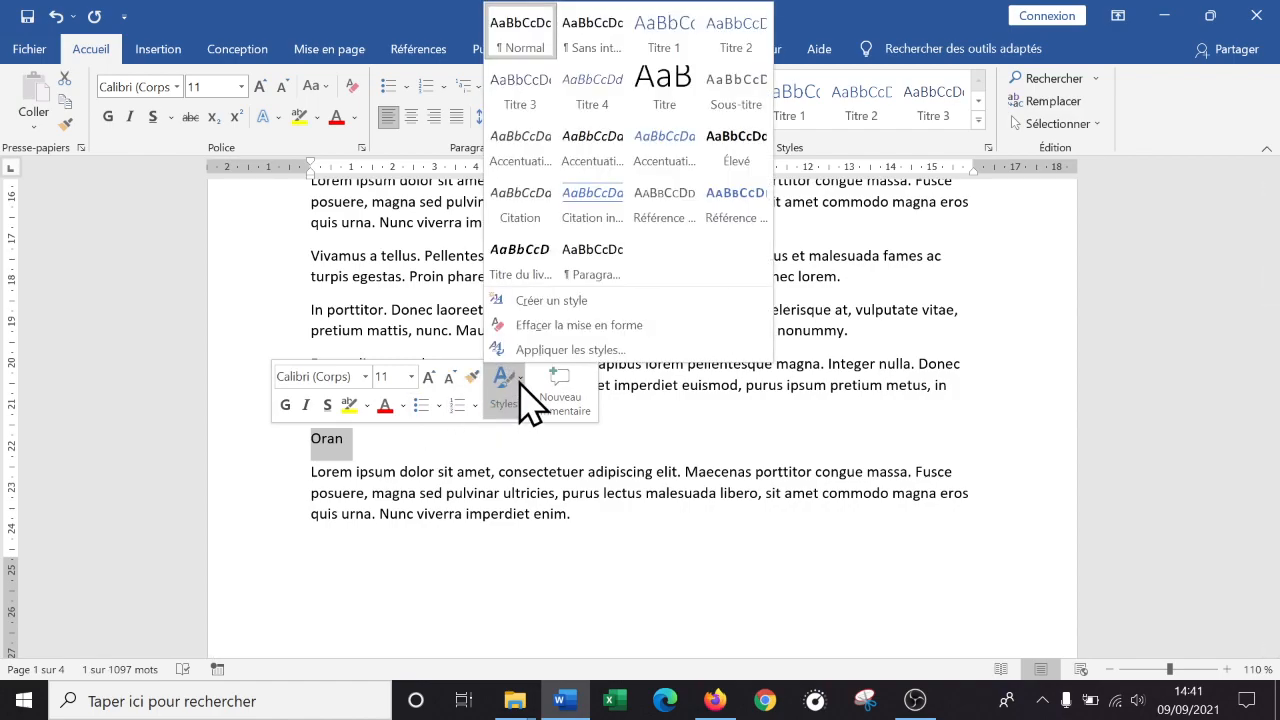
pyautogui.click(520, 120)
pyautogui.click(535, 460)
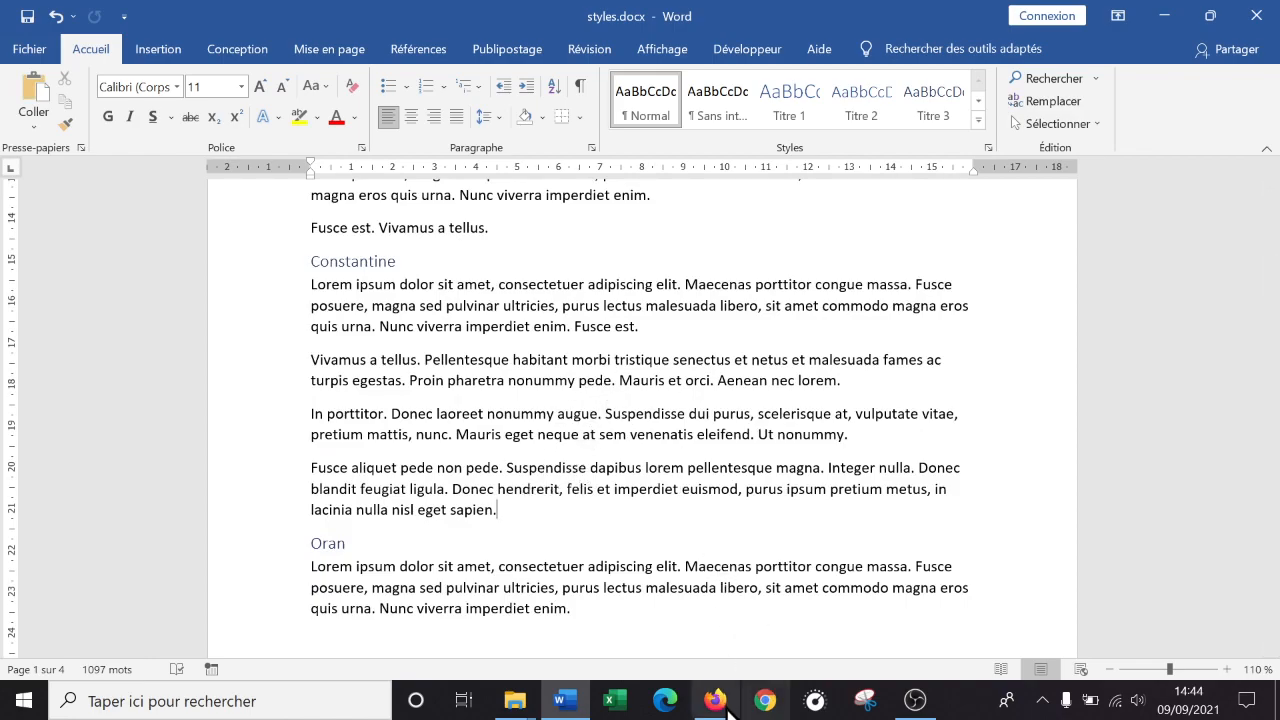
# - Switch to Firefox and view the open photograph of the bridge in Constantine
pyautogui.click(715, 702)
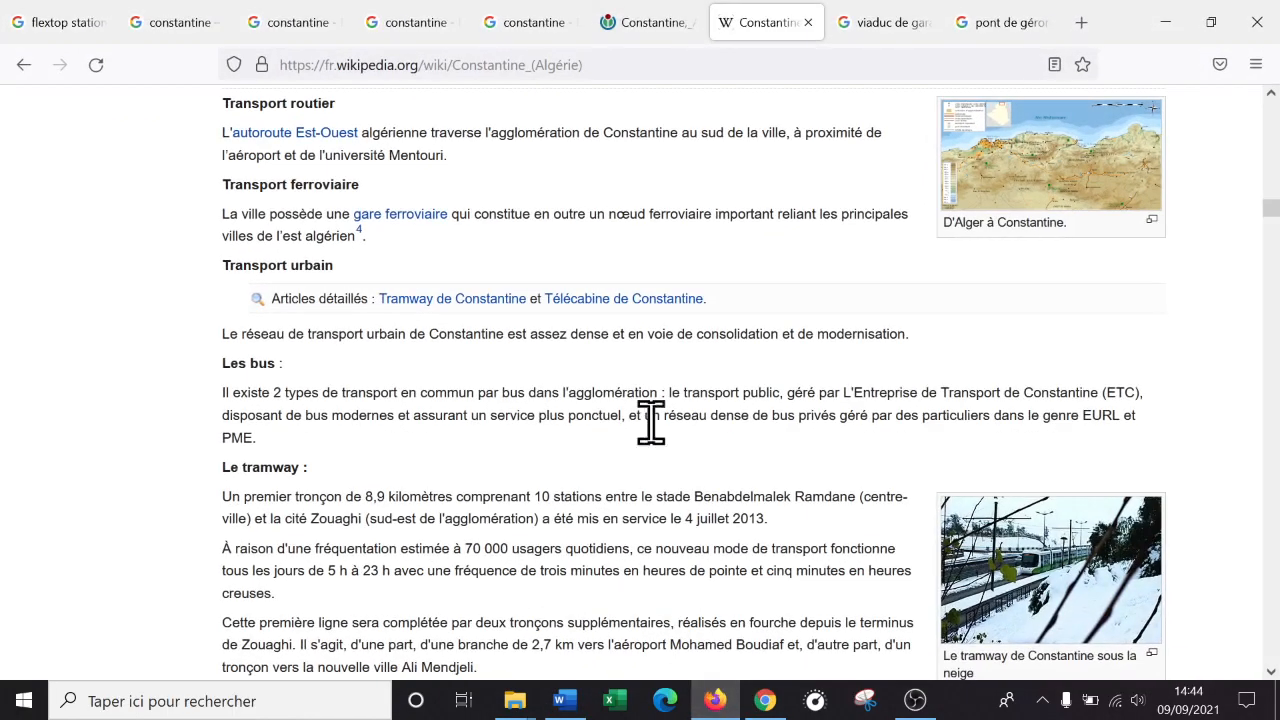
pyautogui.click(642, 22)
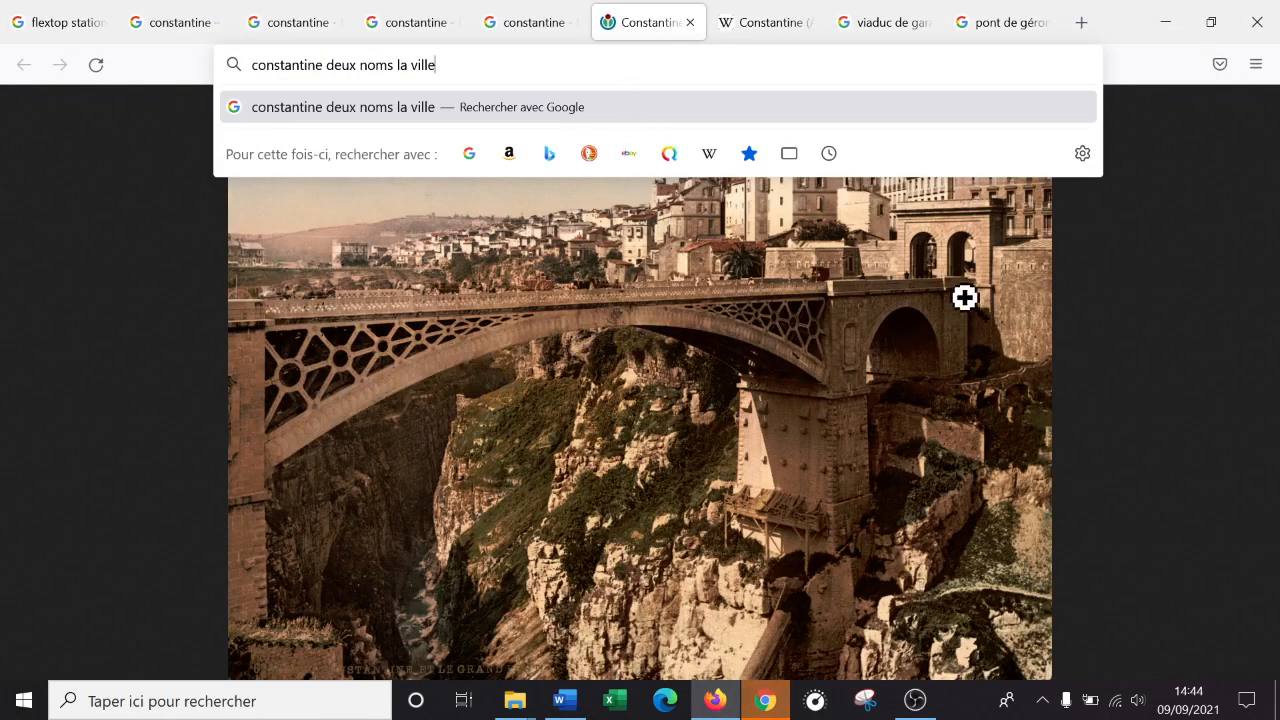
pyautogui.click(1130, 229)
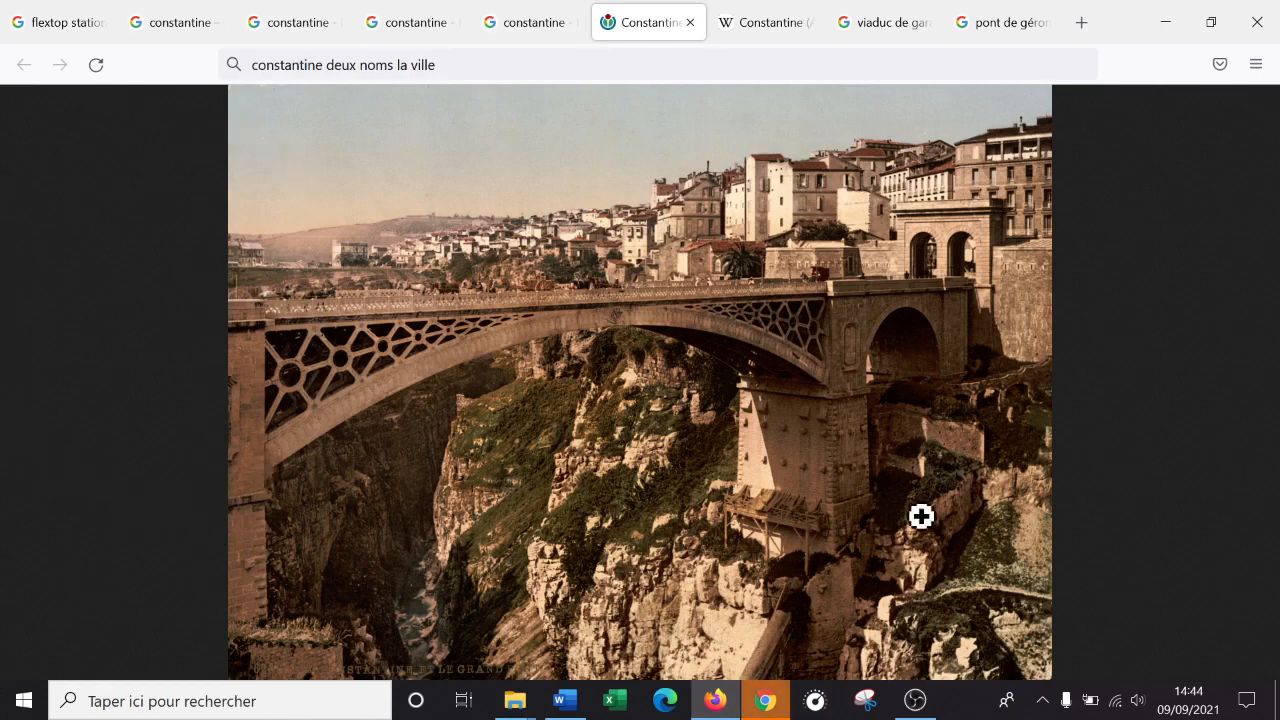
# - Return to Word and add a Centre ville entry at the end of the Constantine section, with placeholder text from =lorem(2,3)
pyautogui.click(565, 702)
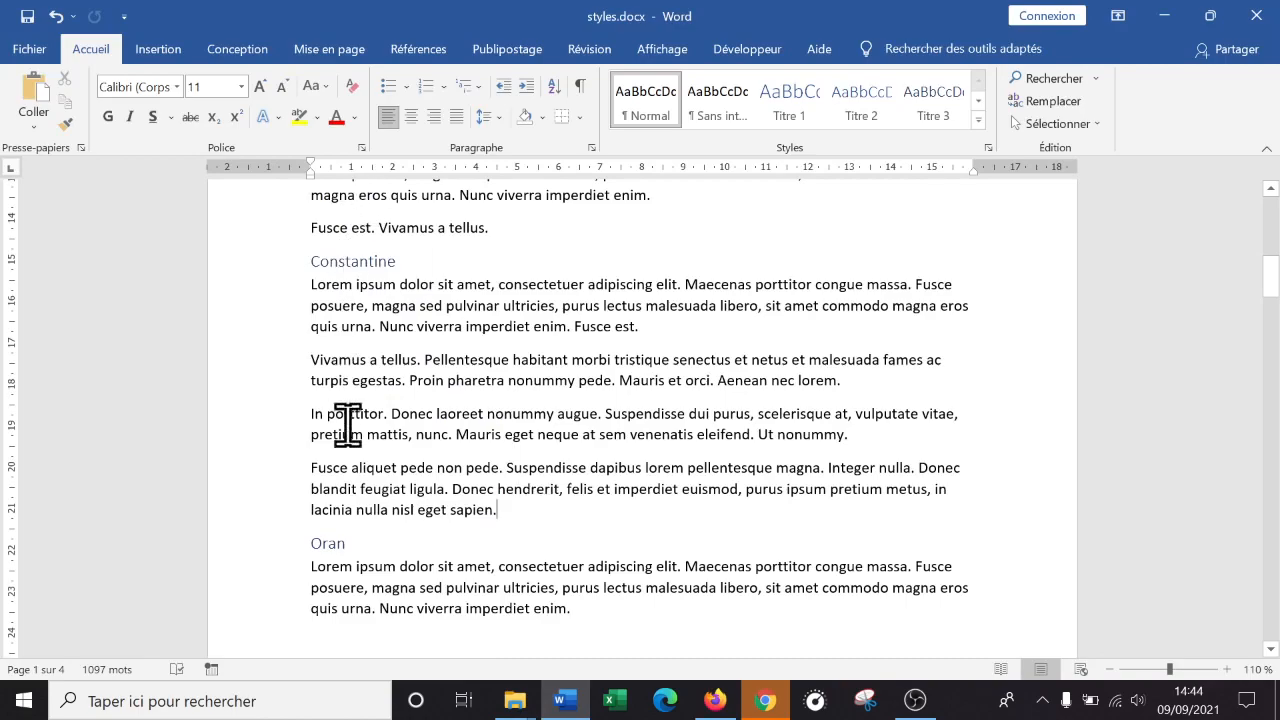
pyautogui.press('Return')
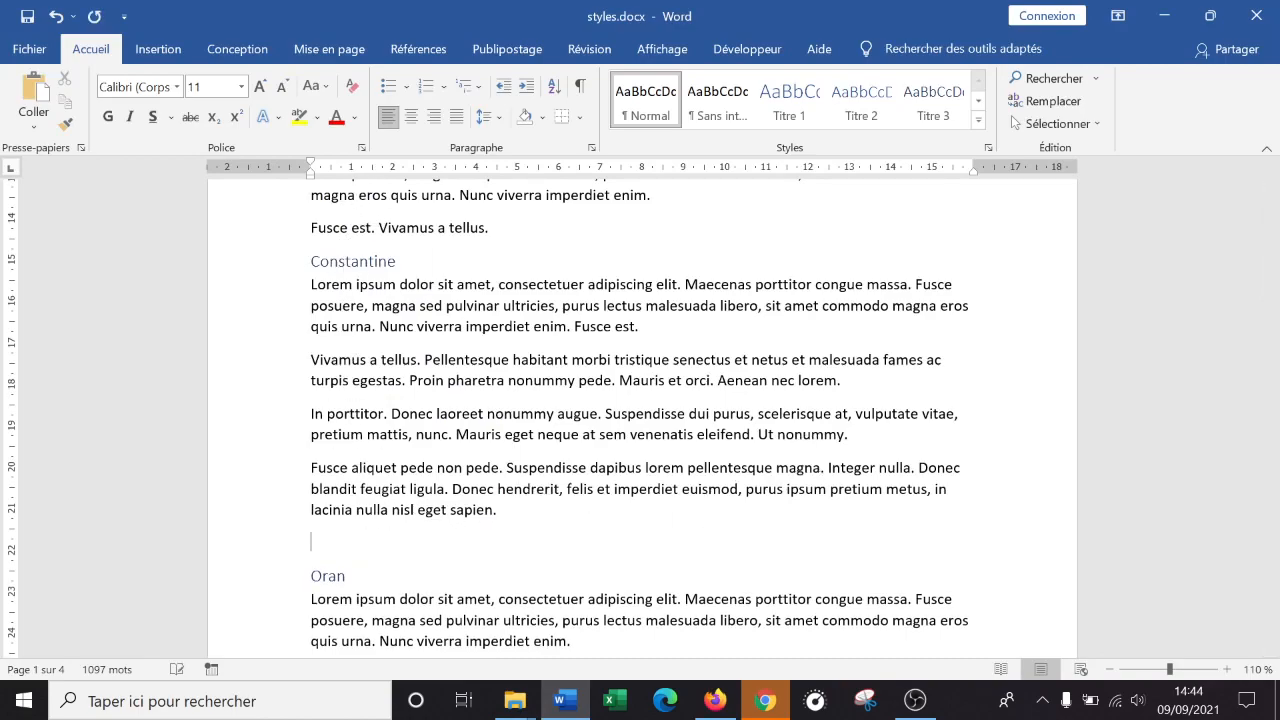
pyautogui.write('CCentre Vill voe')
pyautogui.press('Return')
pyautogui.write('=lorem(2,3)')
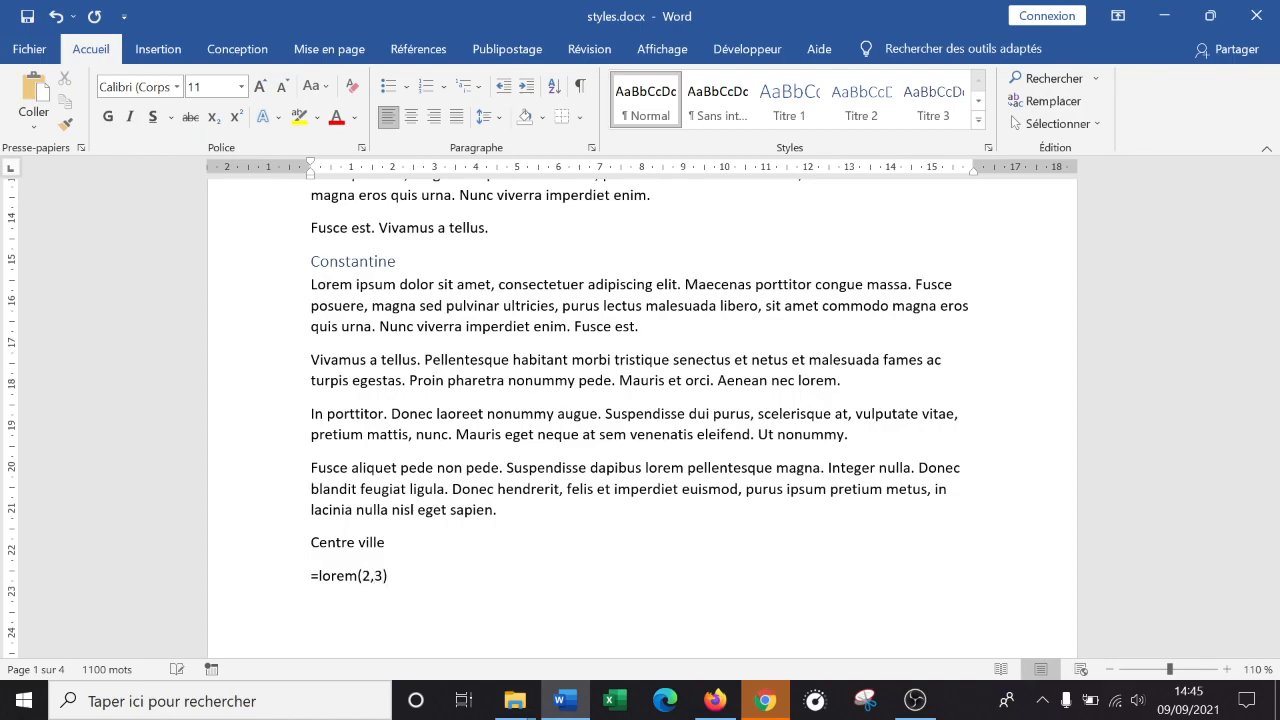
pyautogui.press('Return')
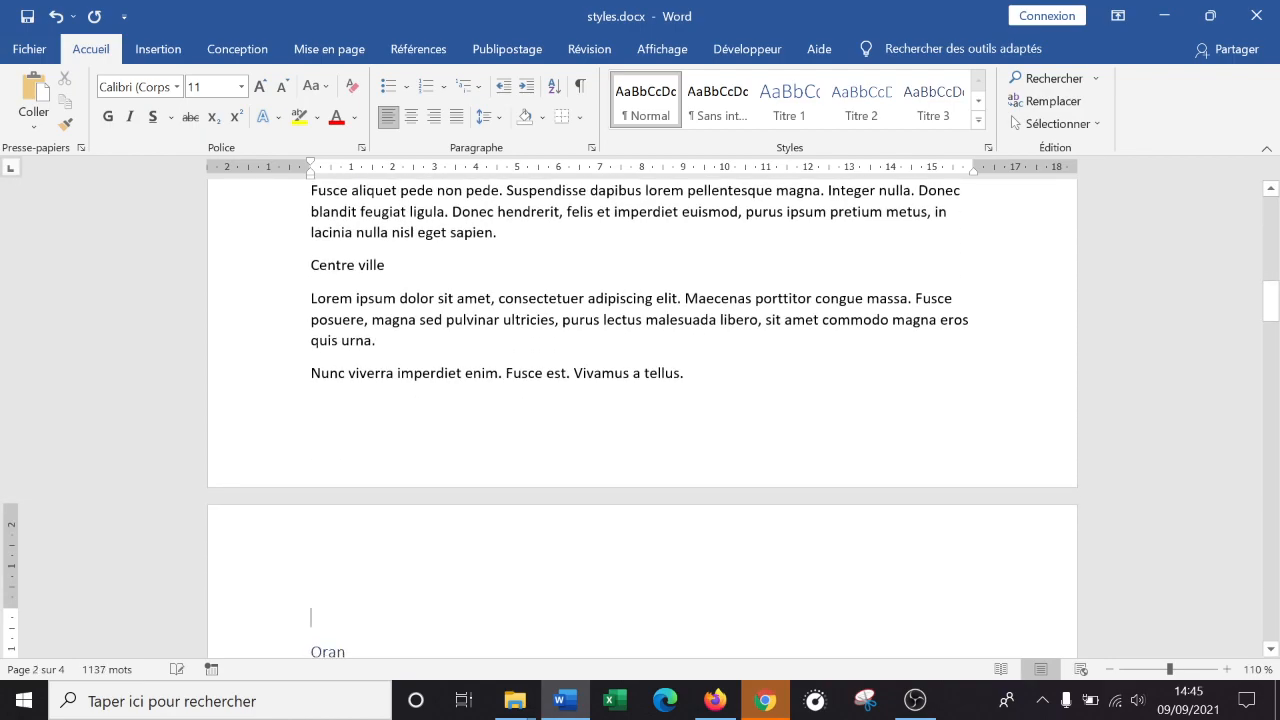
# - Add a Cité entry below the Centre ville text in the Constantine section, with placeholder text from =lorem(2,3)
pyautogui.write('Cité')
pyautogui.press('Return')
pyautogui.write("=lorem'")
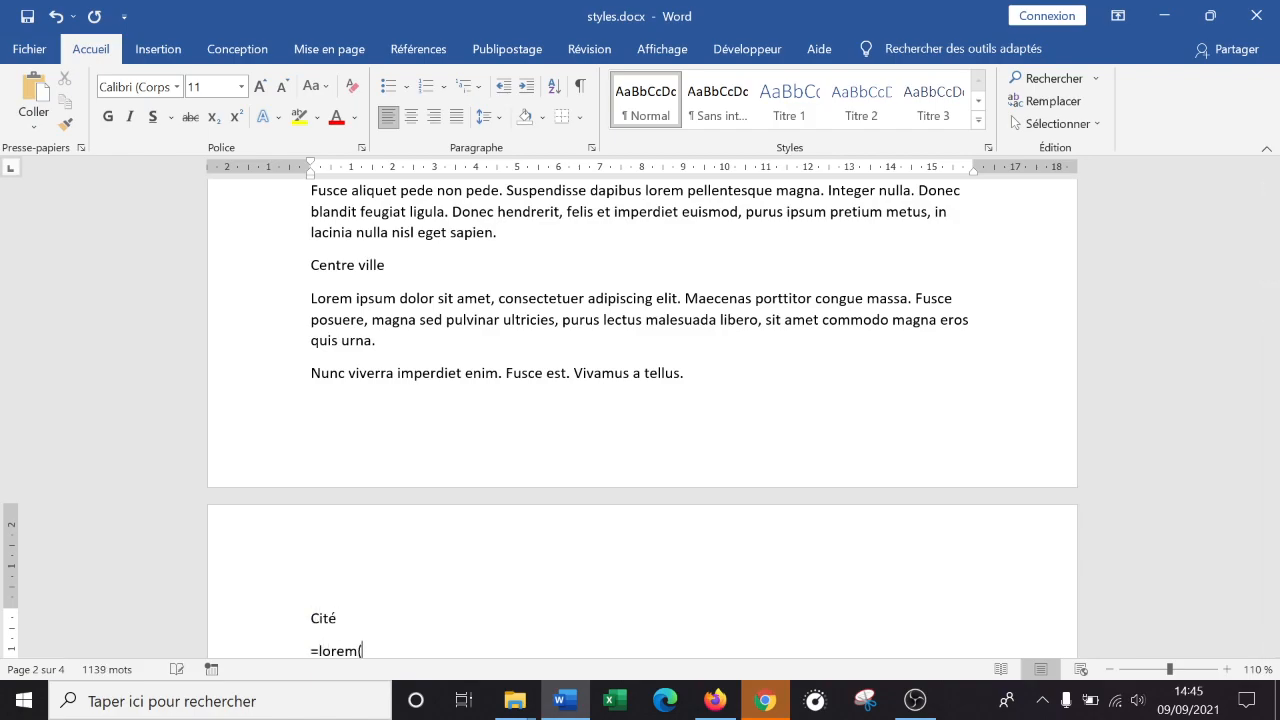
pyautogui.write('2,3)')
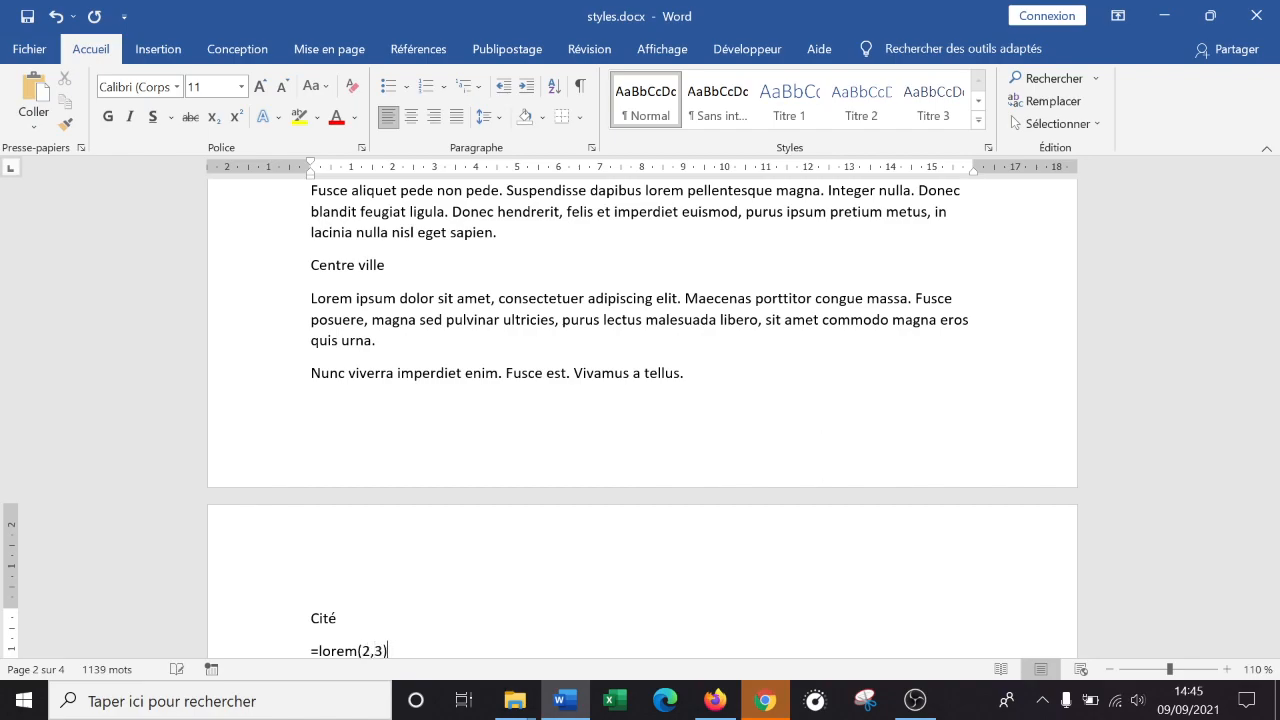
pyautogui.press('Return')
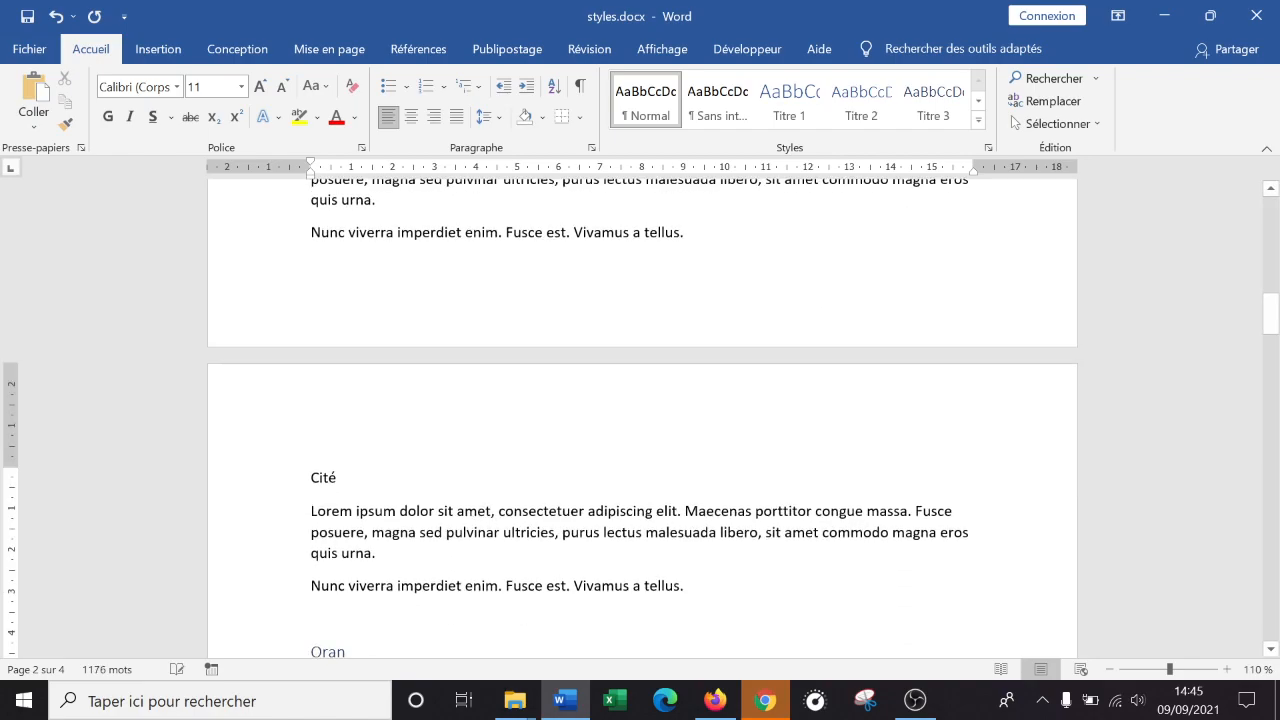
# - Apply the Titre 4 style to the Centre ville heading
pyautogui.scroll(1, 737, 477)
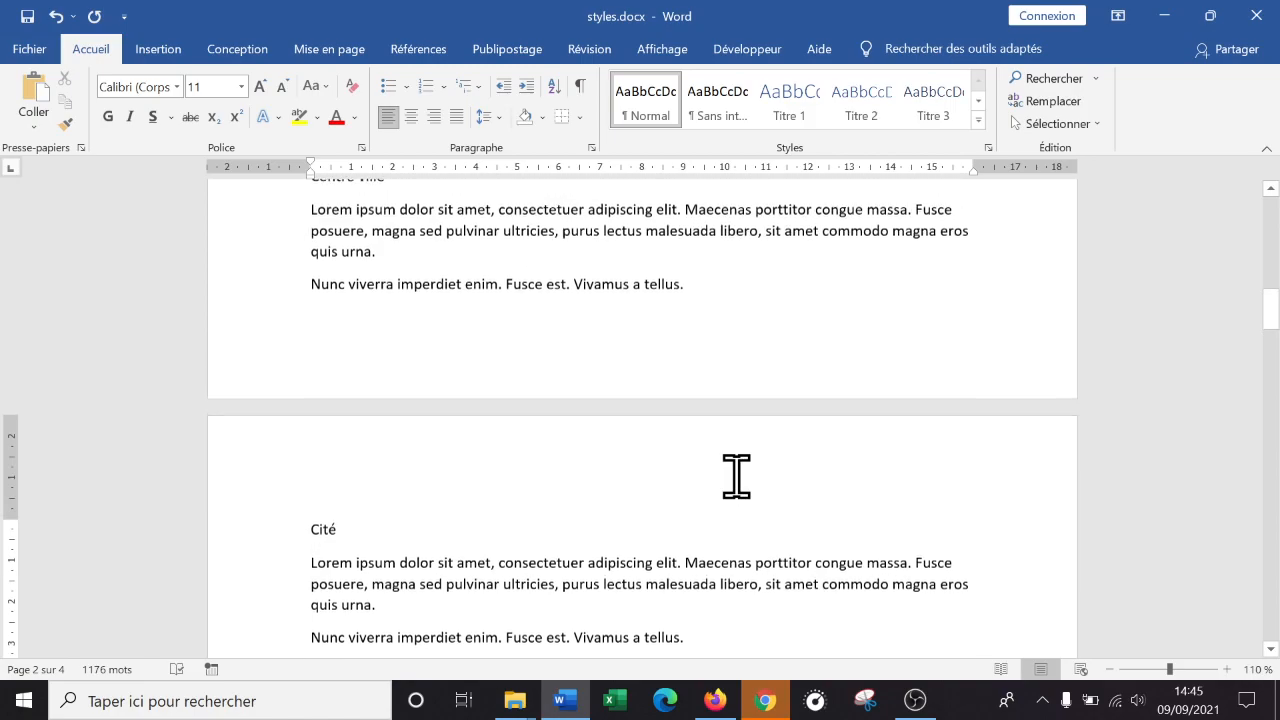
pyautogui.scroll(1, 737, 477)
pyautogui.scroll(-1, 737, 477)
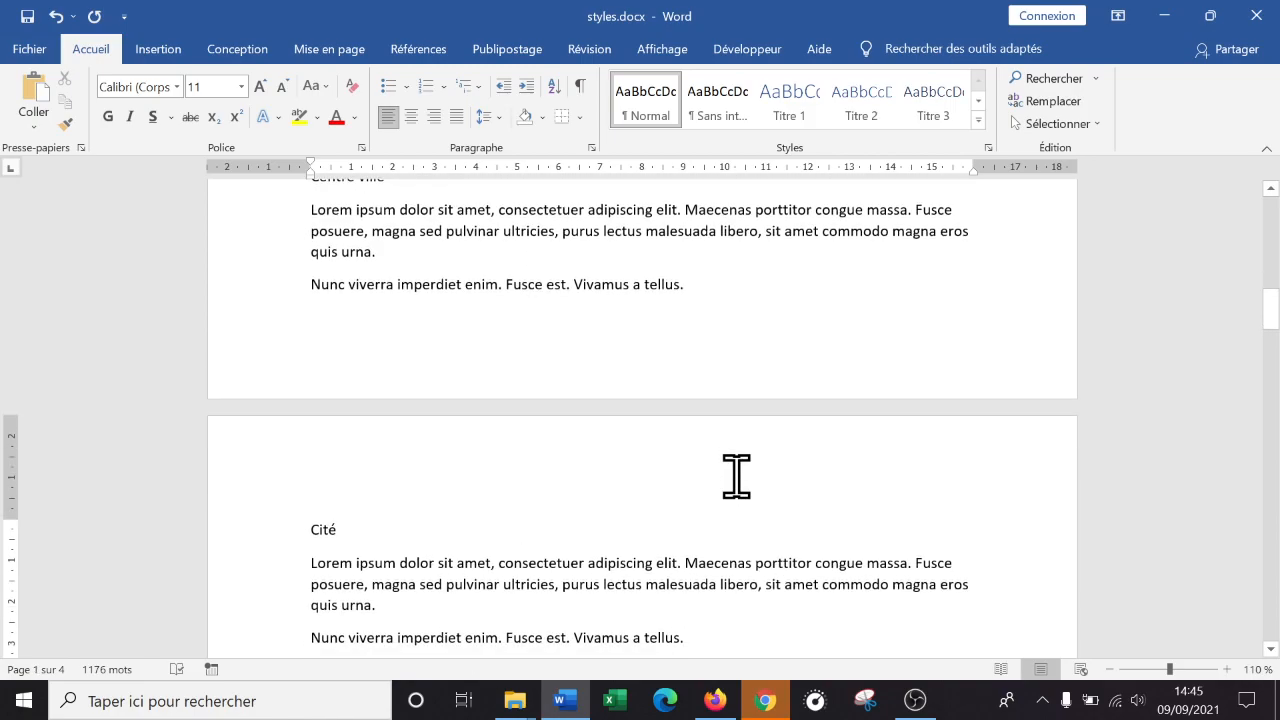
pyautogui.scroll(1, 737, 477)
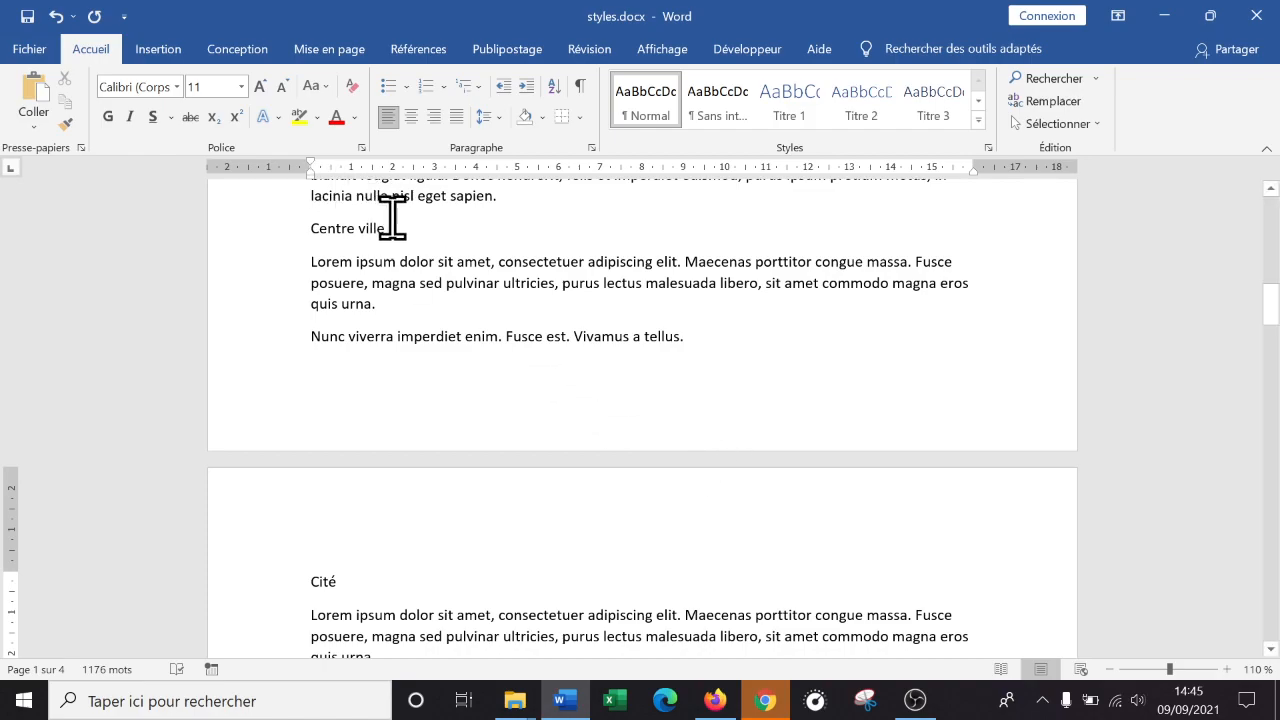
pyautogui.moveTo(405, 228); pyautogui.dragTo(294, 232)
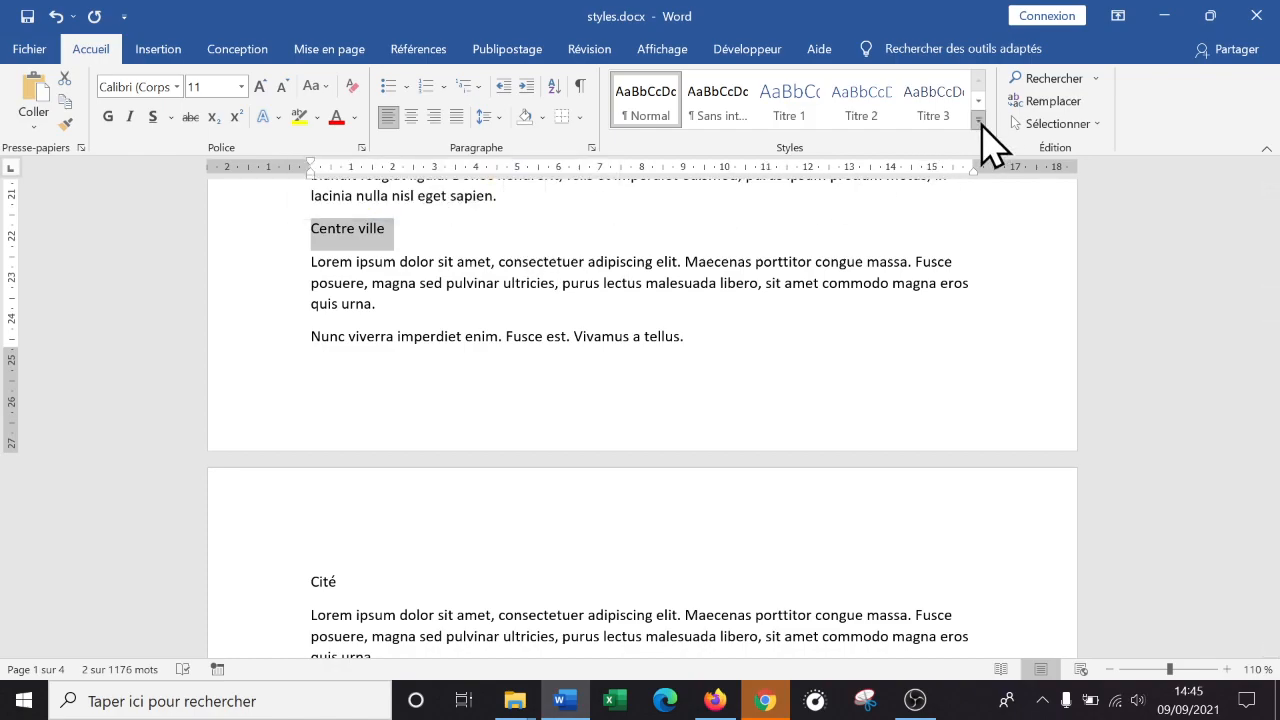
pyautogui.click(978, 119)
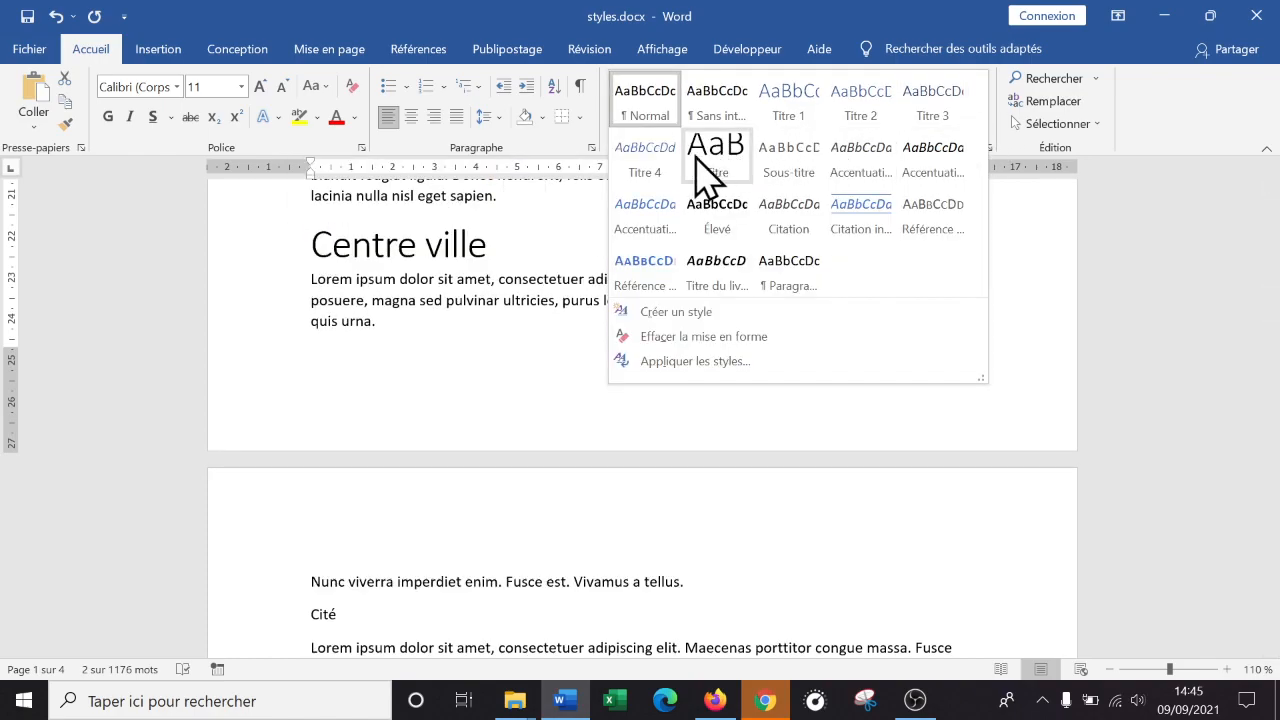
pyautogui.click(654, 166)
# - Apply the Titre 4 style to the Cité heading
pyautogui.doubleClick(329, 584)
pyautogui.click(978, 119)
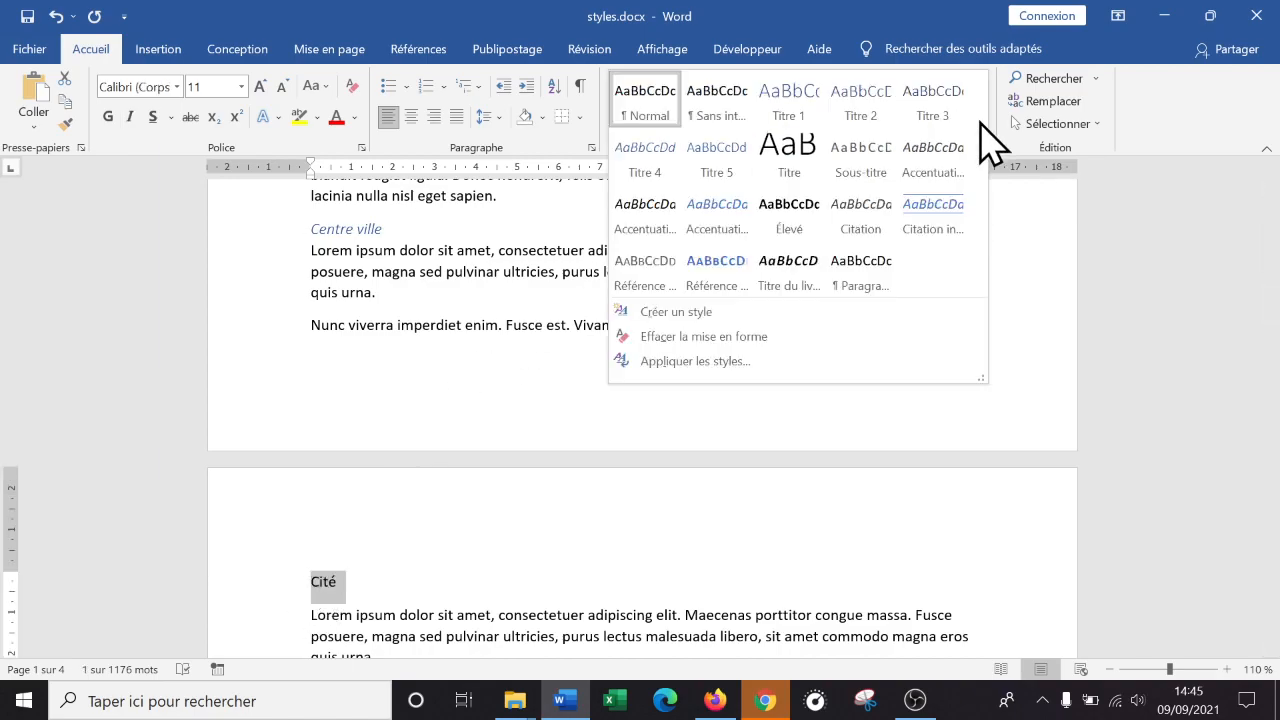
pyautogui.click(655, 166)
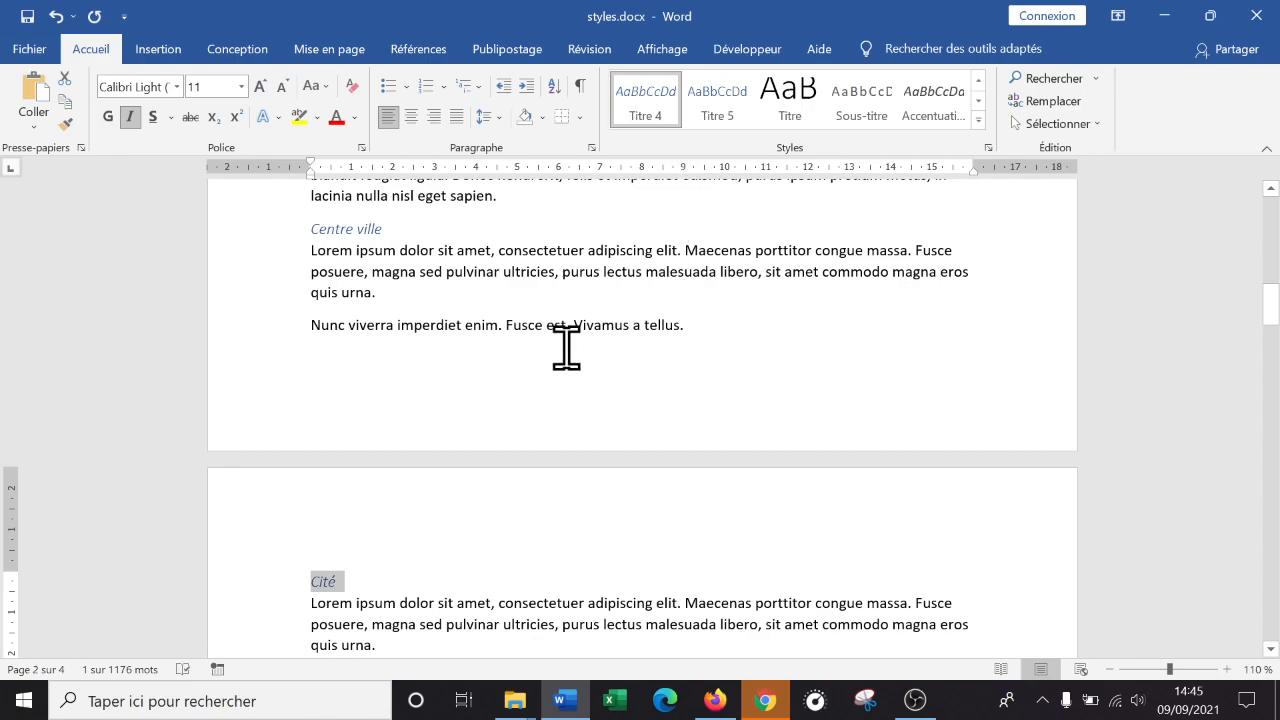
# - Select the Centre ville heading and look at its style in the full style gallery
pyautogui.scroll(1, 566, 347)
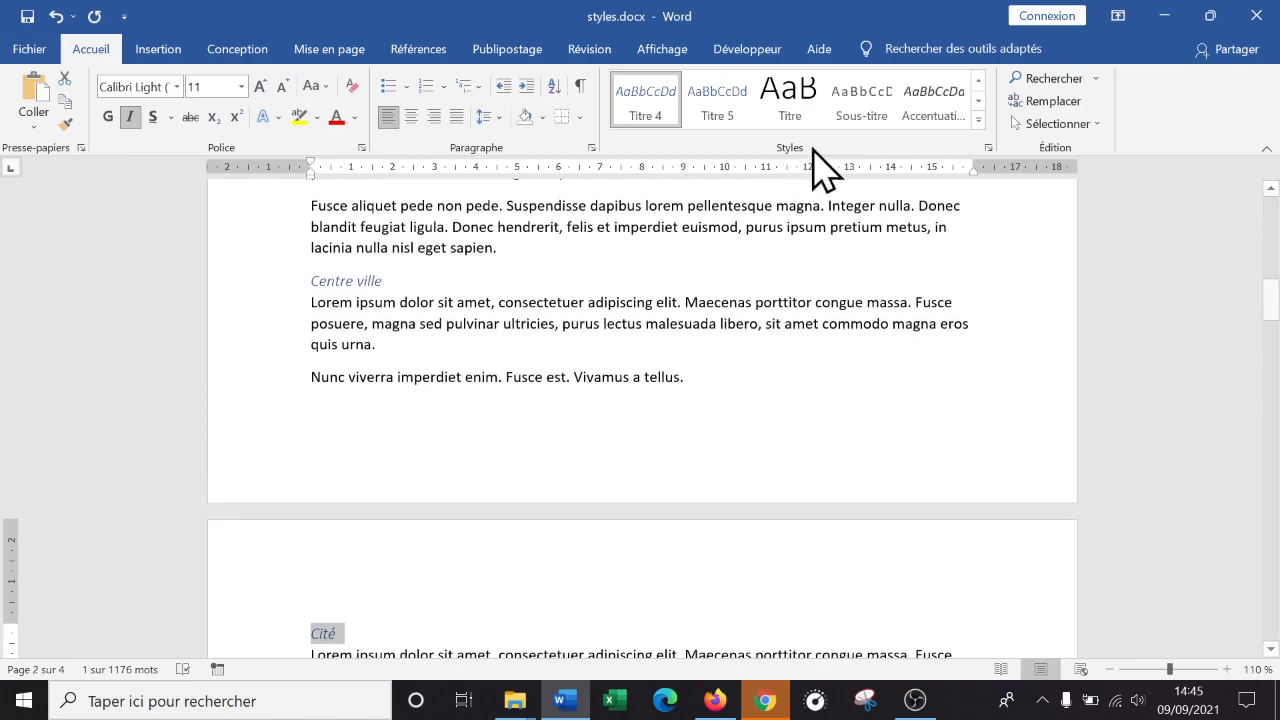
pyautogui.click(302, 281)
pyautogui.click(979, 119)
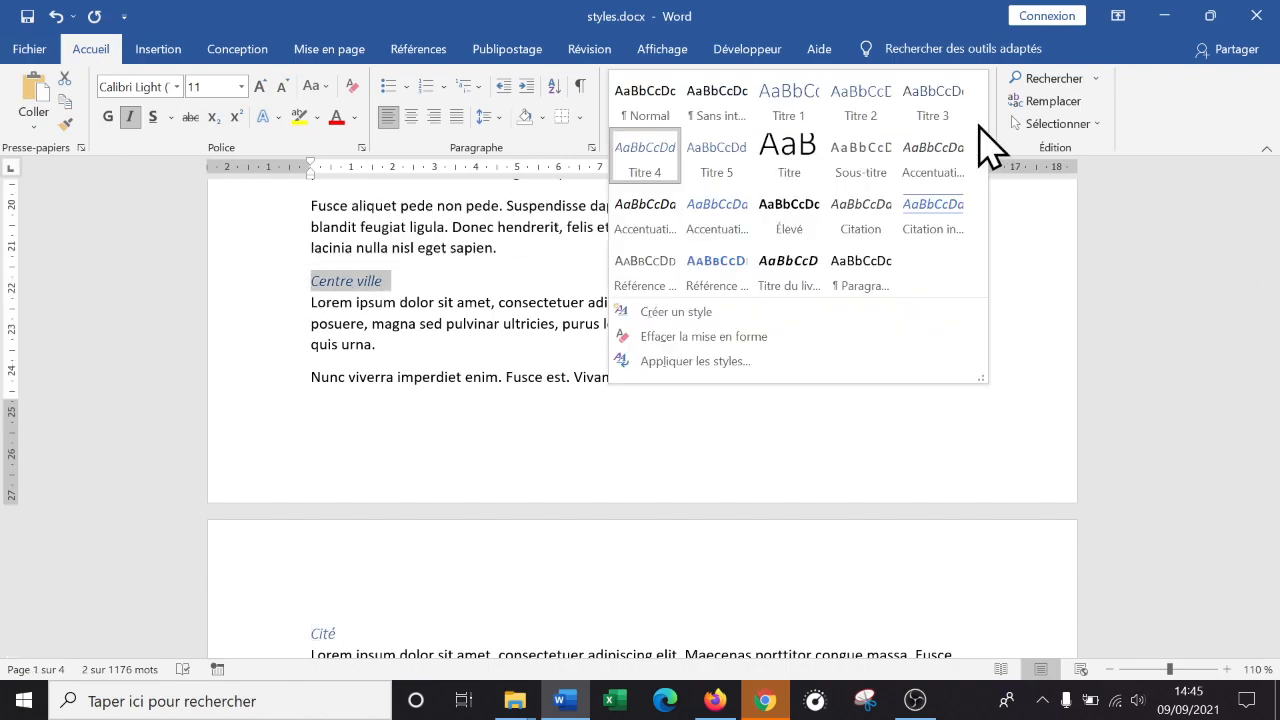
pyautogui.click(500, 328)
pyautogui.click(606, 302)
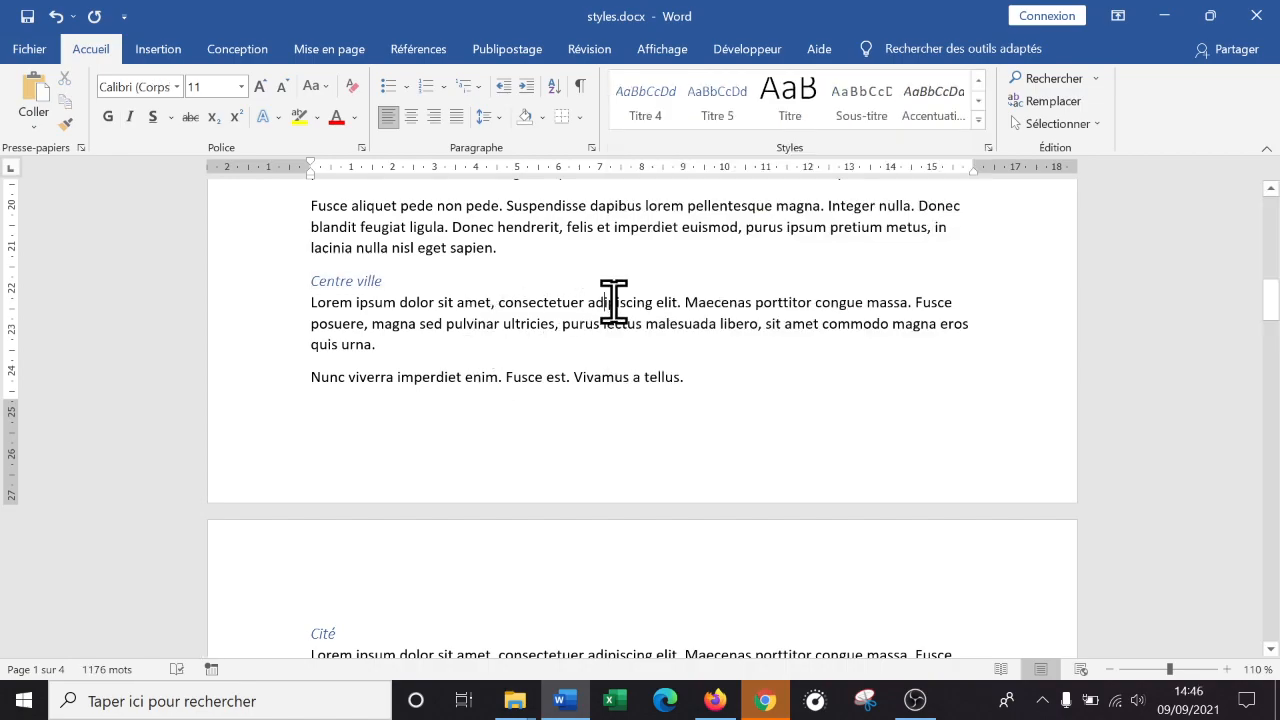
# - Insert two empty paragraphs between the Mon super Atlas title and the Afrique heading
pyautogui.scroll(-1, 817, 331)
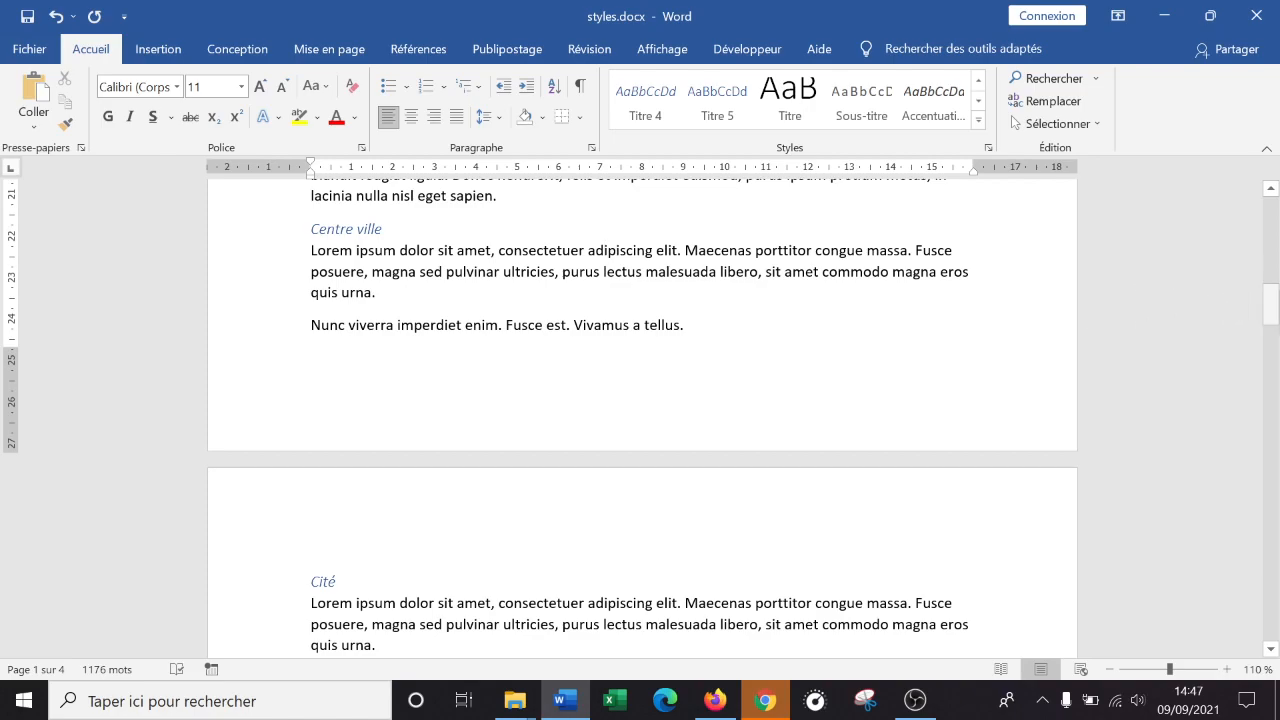
pyautogui.scroll(7, 669, 271)
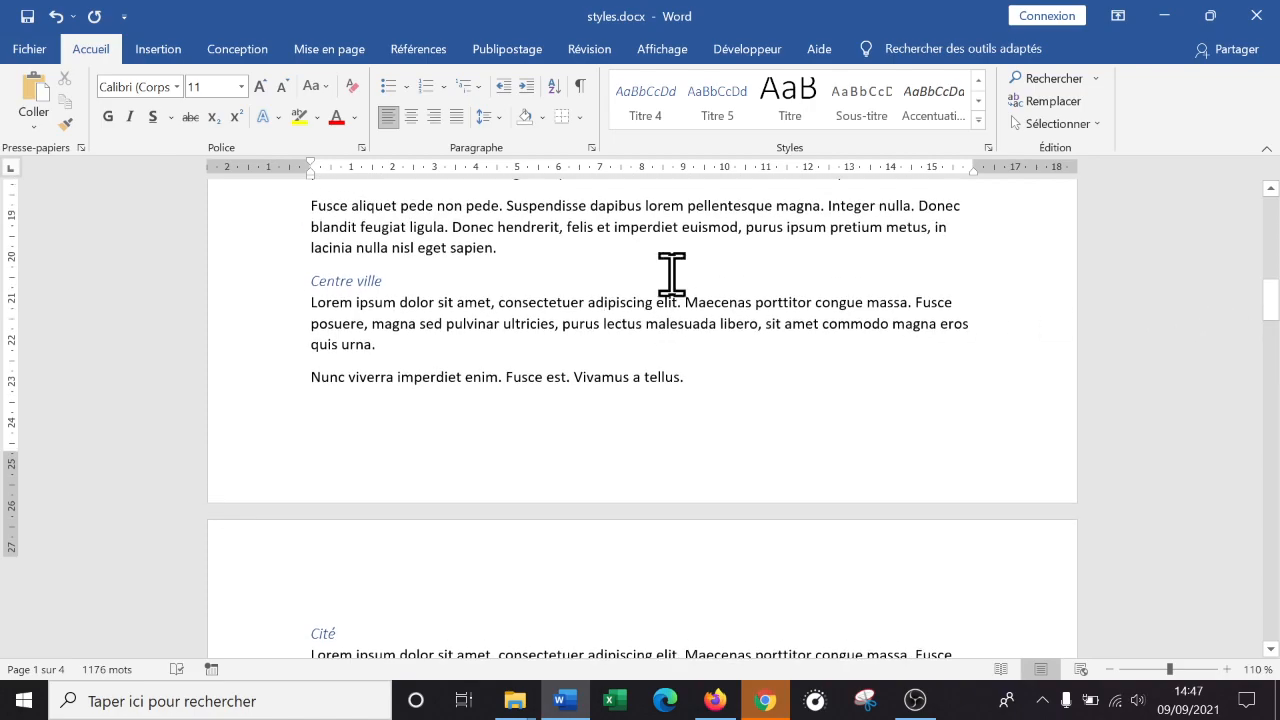
pyautogui.scroll(4, 680, 288)
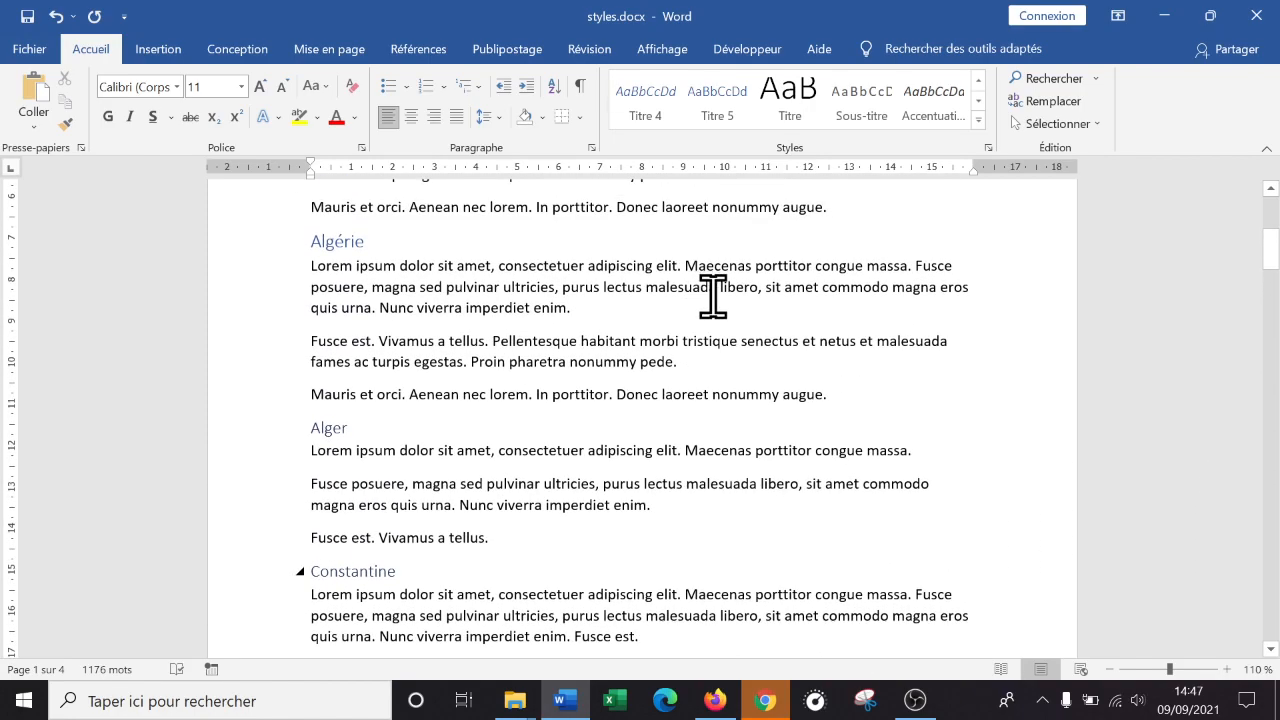
pyautogui.scroll(6, 723, 366)
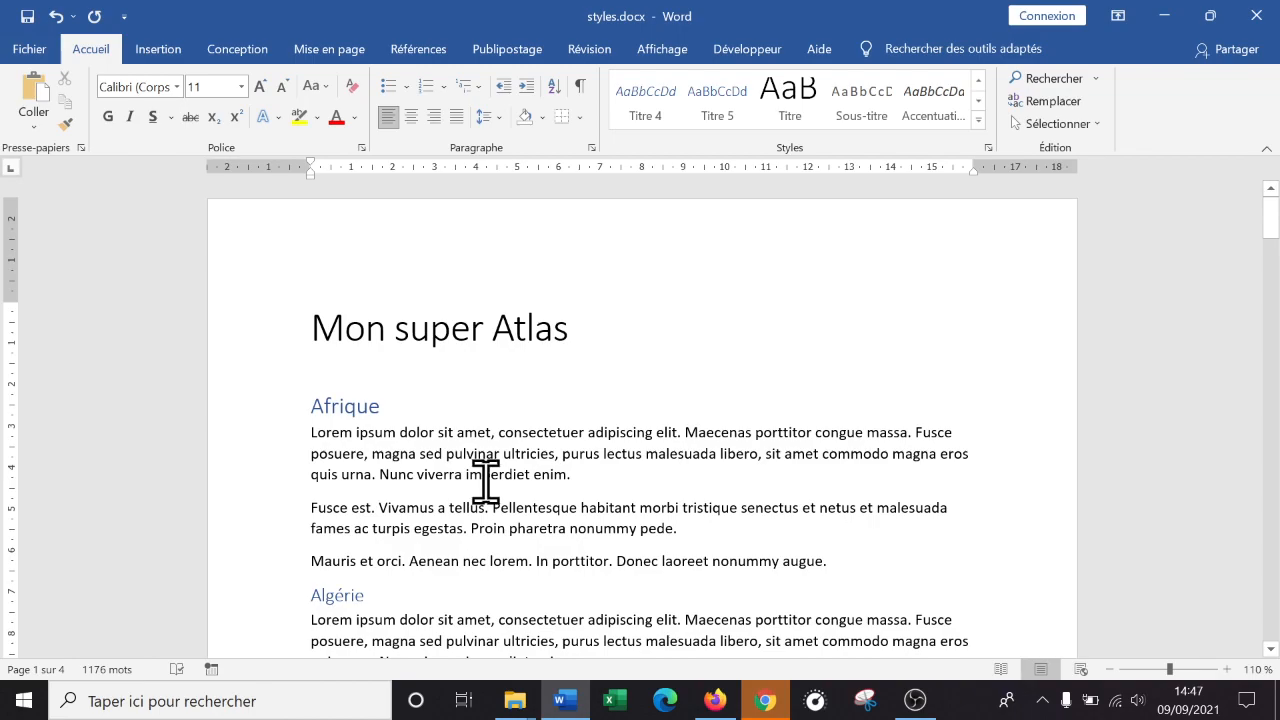
pyautogui.scroll(-5, 486, 482)
pyautogui.scroll(4, 486, 482)
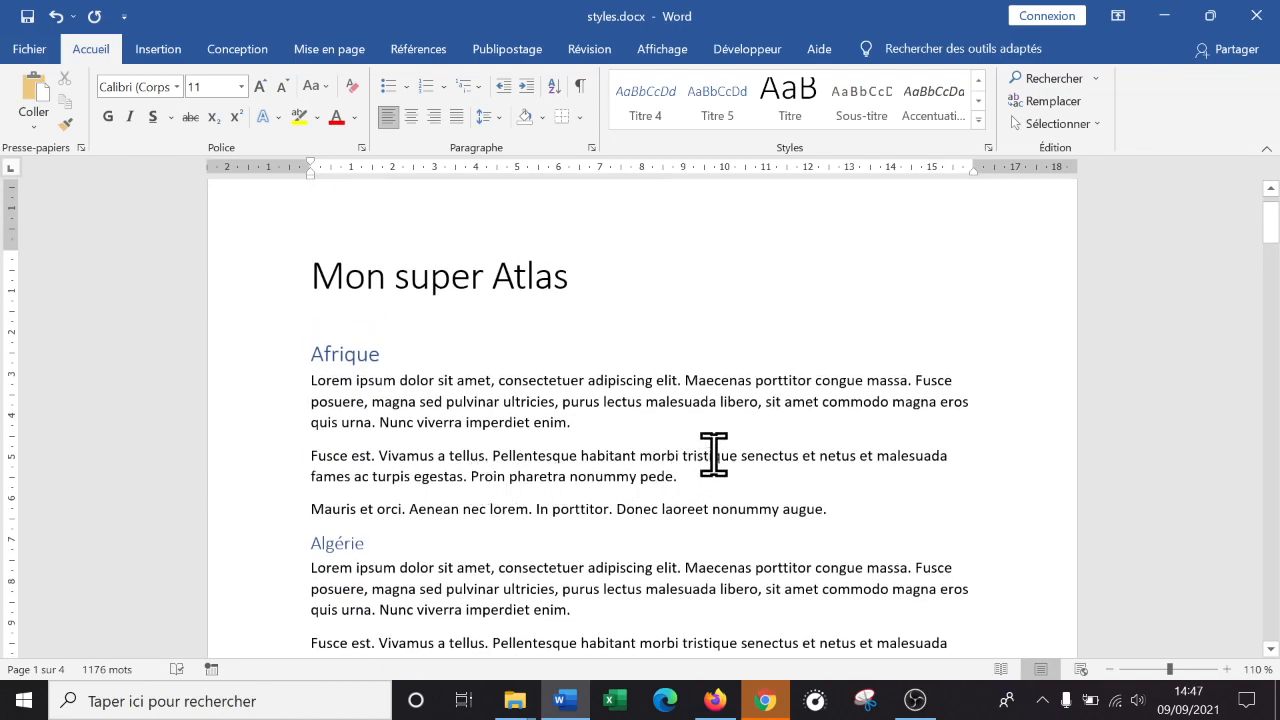
pyautogui.click(619, 274)
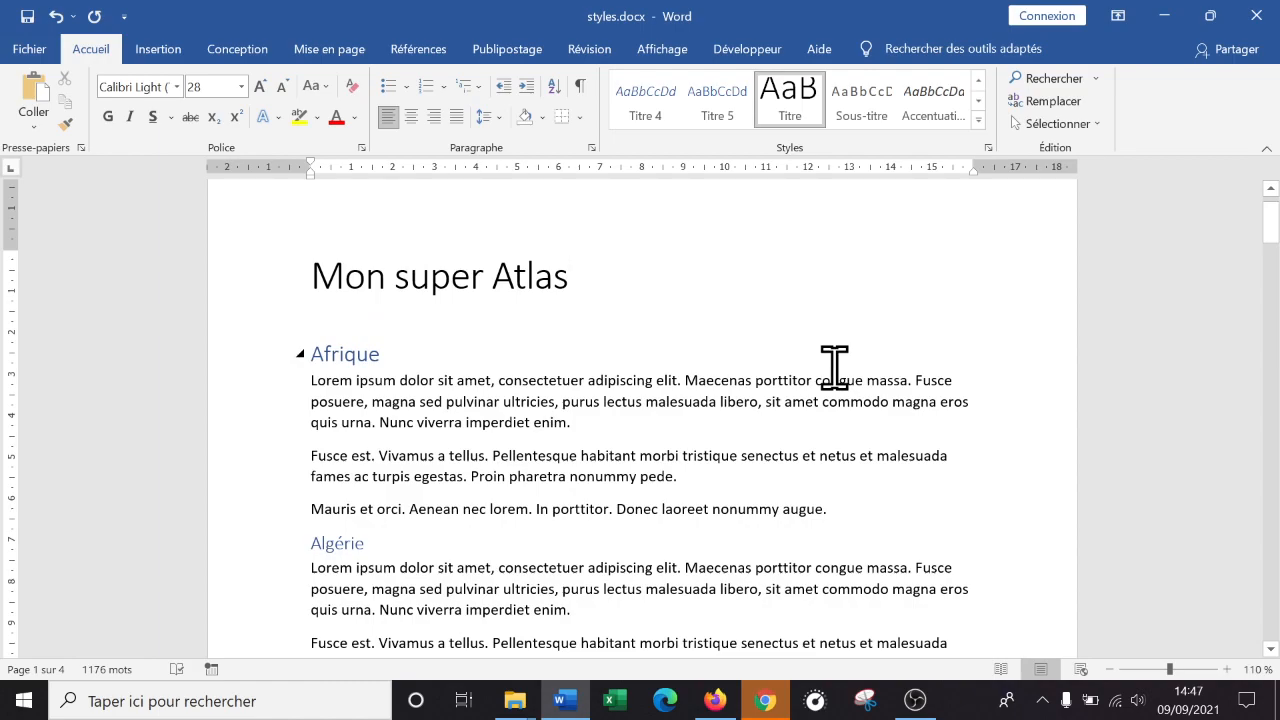
pyautogui.press('Return')
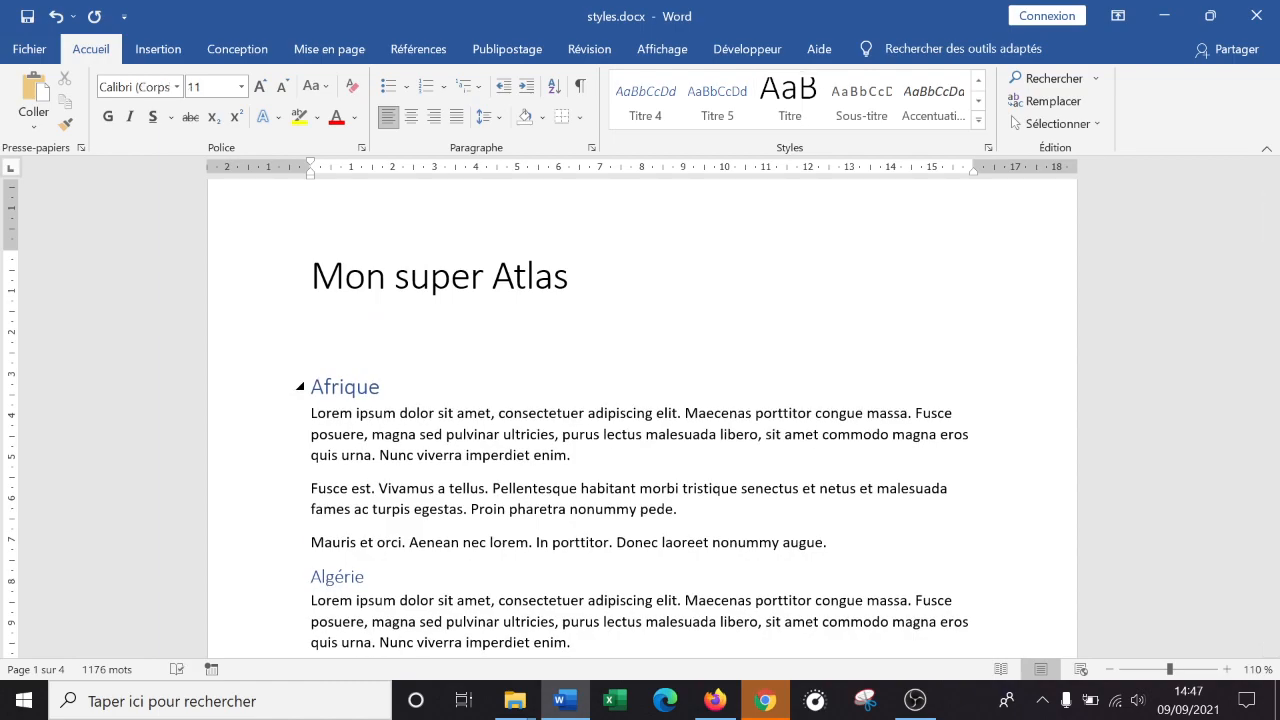
pyautogui.press('Return')
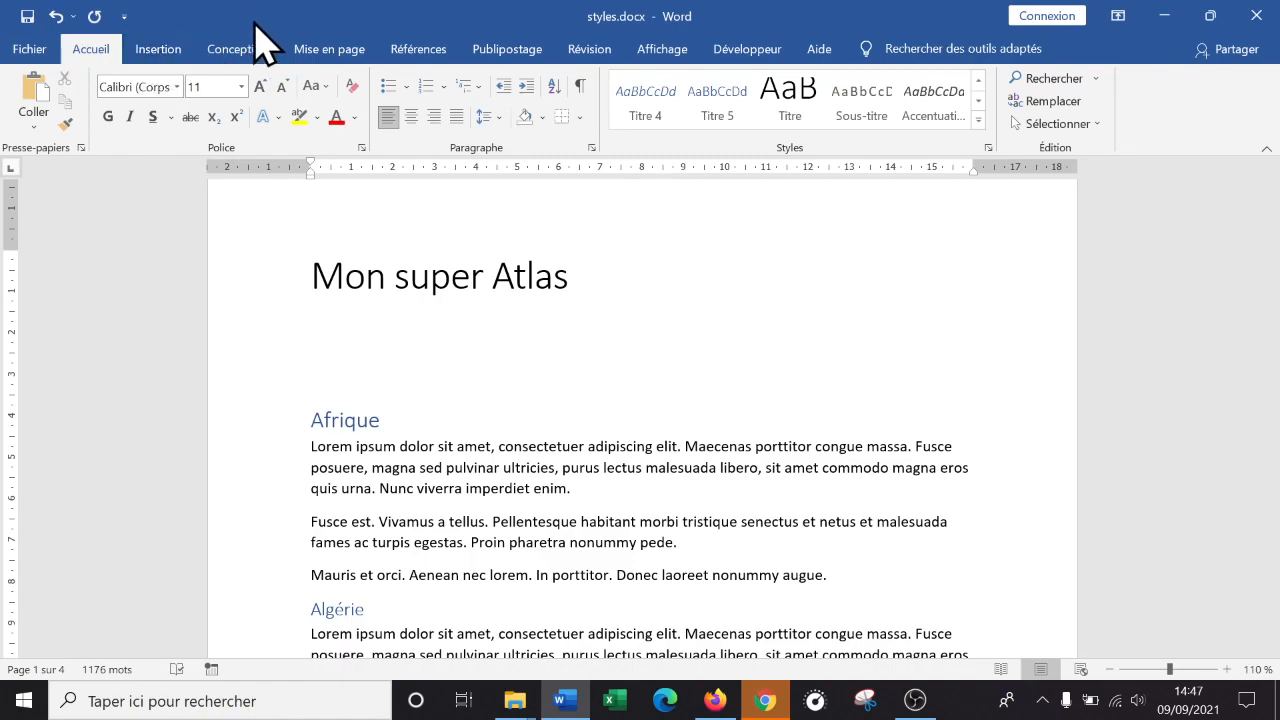
# - Insert a Table automatique 1 table of contents under the Mon super Atlas title and look over its entries
pyautogui.click(428, 50)
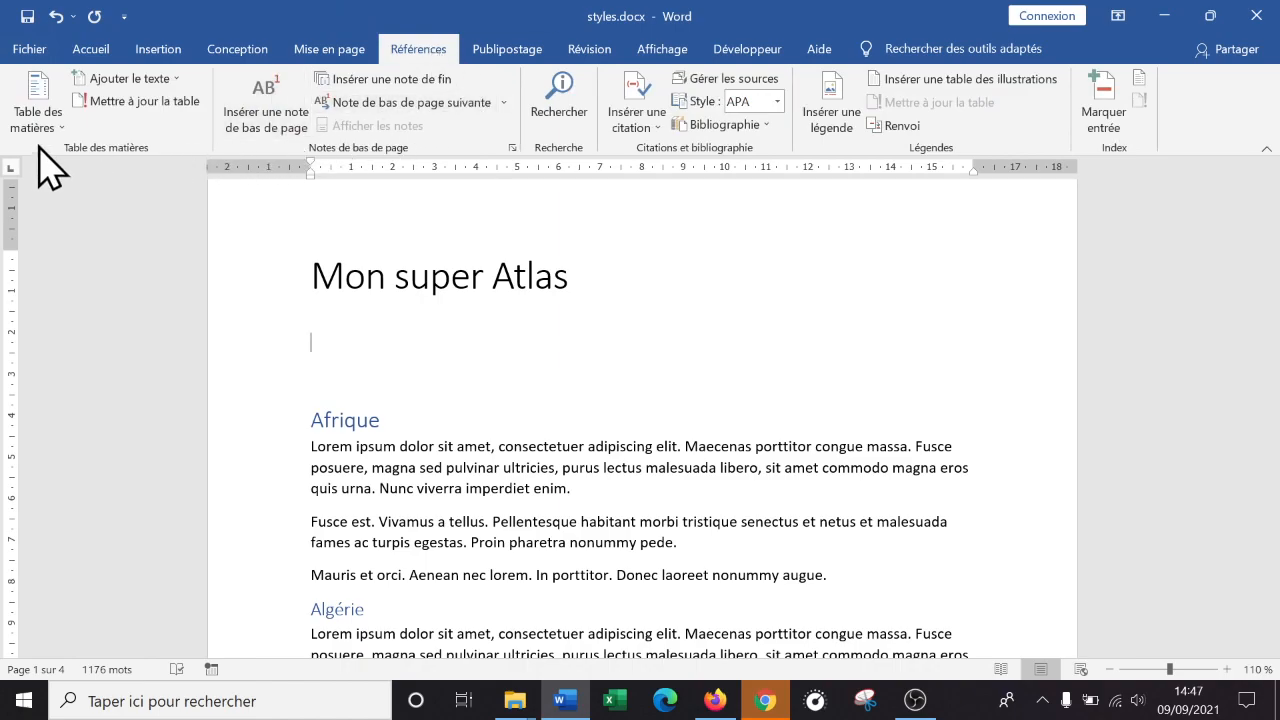
pyautogui.click(60, 122)
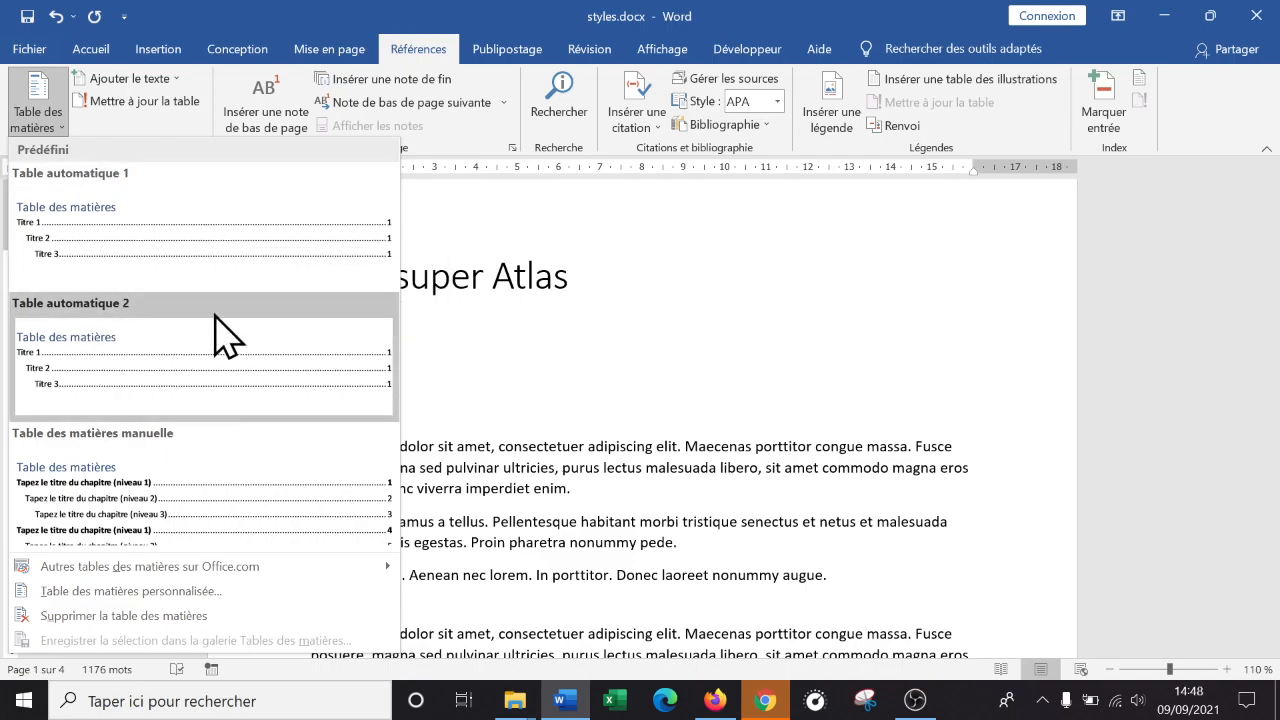
pyautogui.click(194, 257)
pyautogui.scroll(-4, 174, 268)
pyautogui.scroll(7, 709, 434)
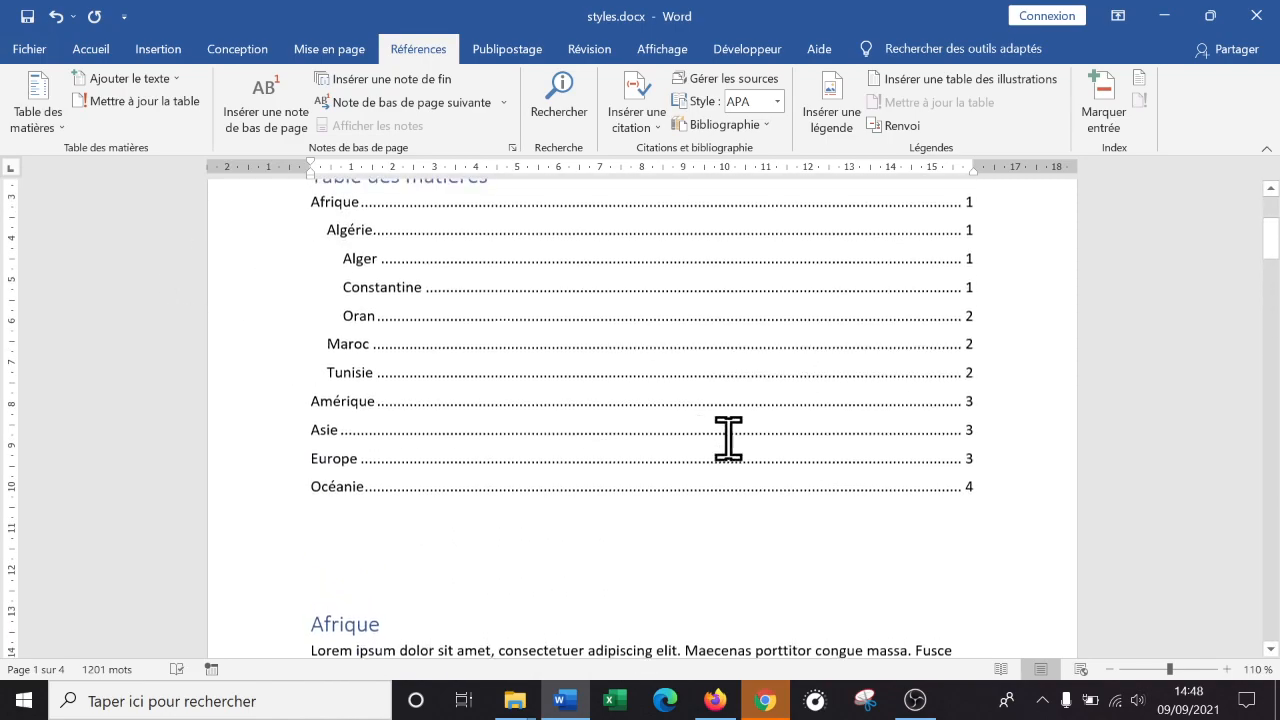
pyautogui.scroll(-1, 940, 433)
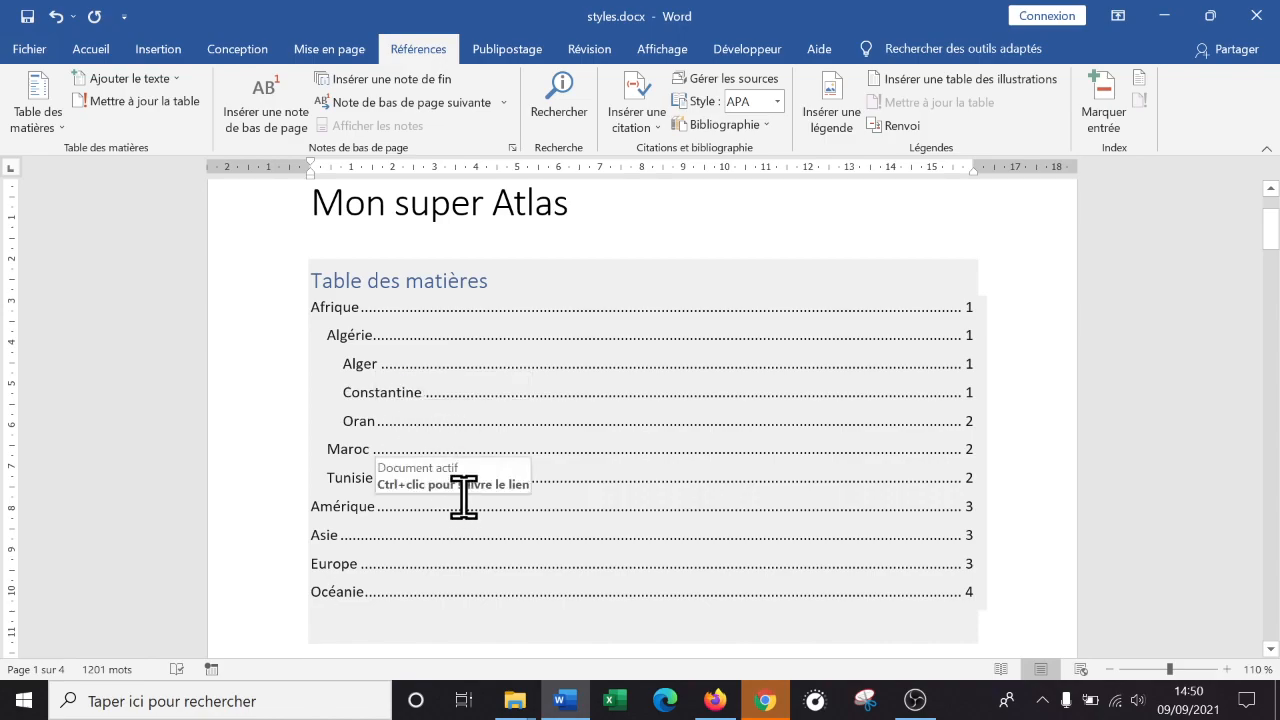
# - Look at the predefined table of contents formats without choosing one, and skim through the document
pyautogui.click(55, 127)
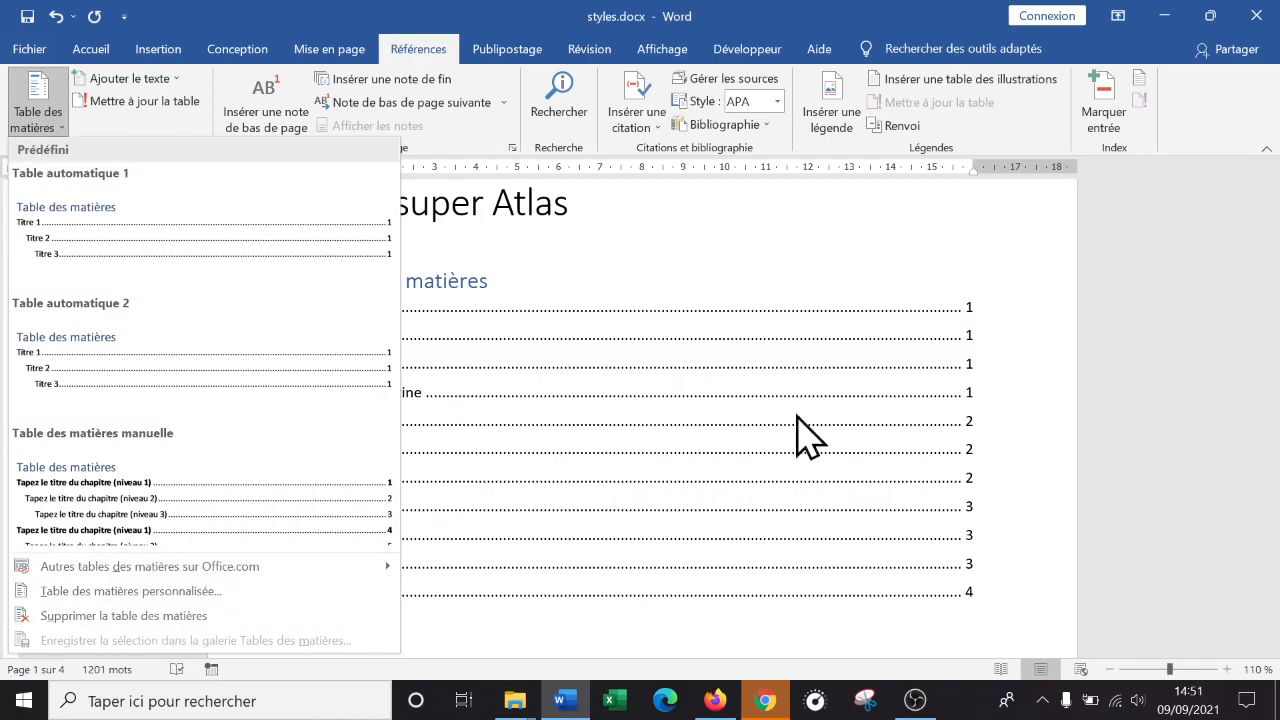
pyautogui.click(732, 252)
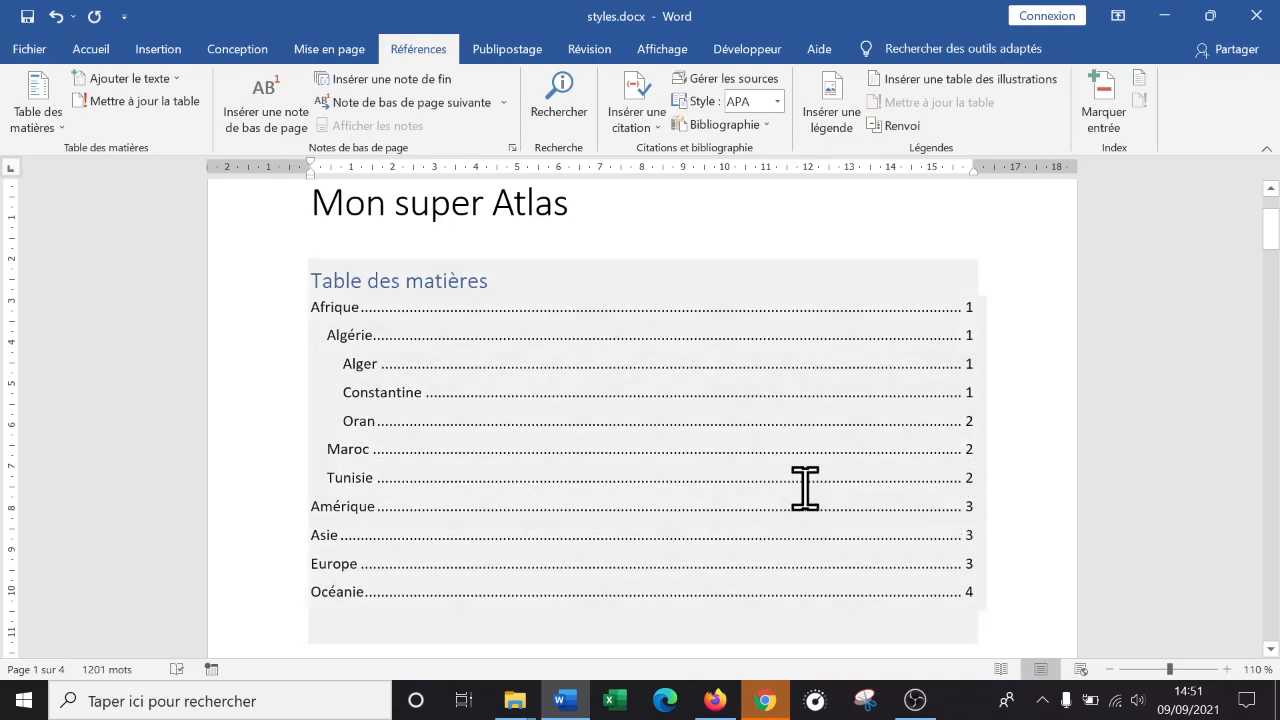
pyautogui.scroll(-10, 866, 452)
pyautogui.scroll(10, 866, 450)
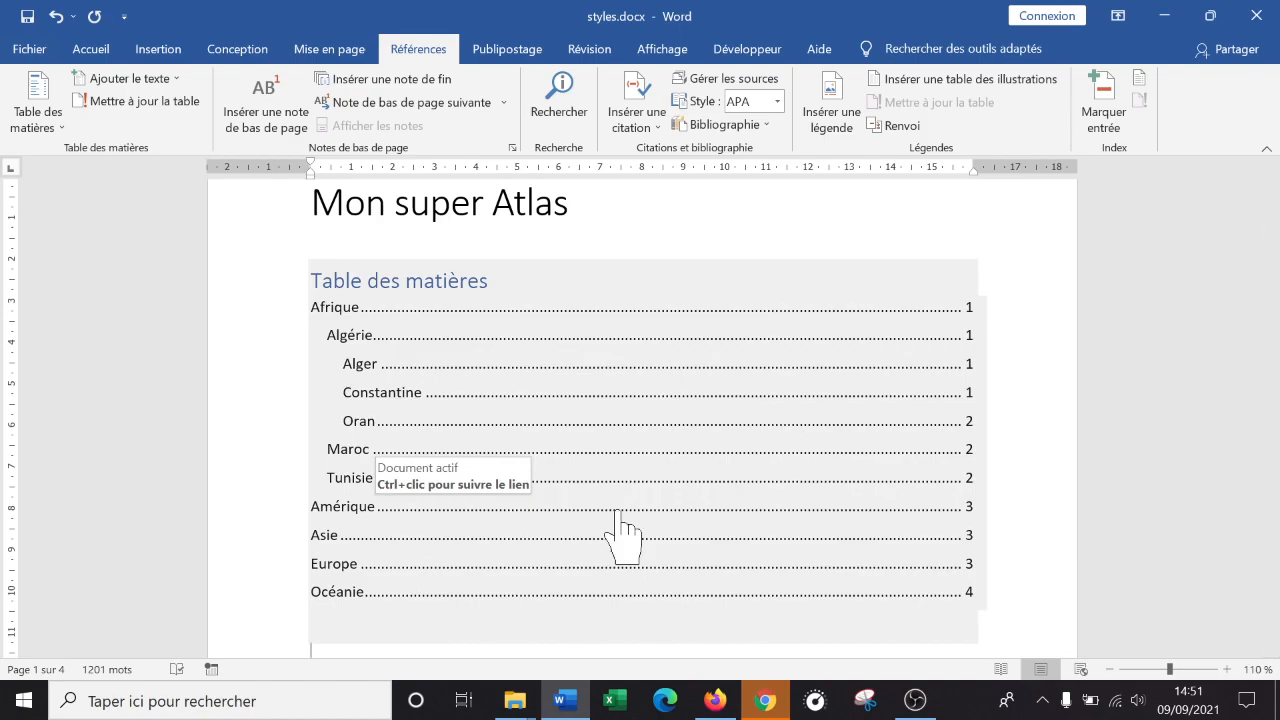
# - Follow the Asie link in the table of contents to its heading, and return to the table of contents
pyautogui.keyDown('ctrl'); pyautogui.click(617, 508); pyautogui.keyUp('ctrl')
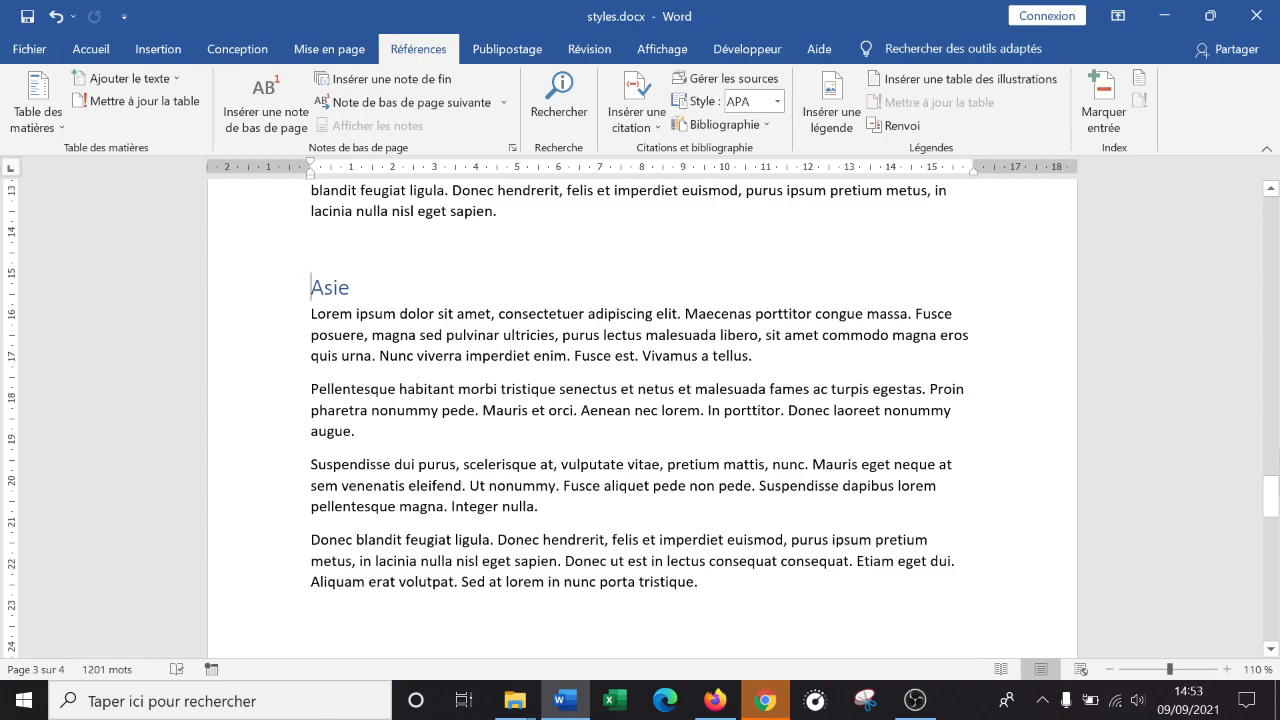
pyautogui.moveTo(1271, 497); pyautogui.dragTo(1183, 229)
pyautogui.scroll(-2, 780, 437)
pyautogui.scroll(1, 773, 441)
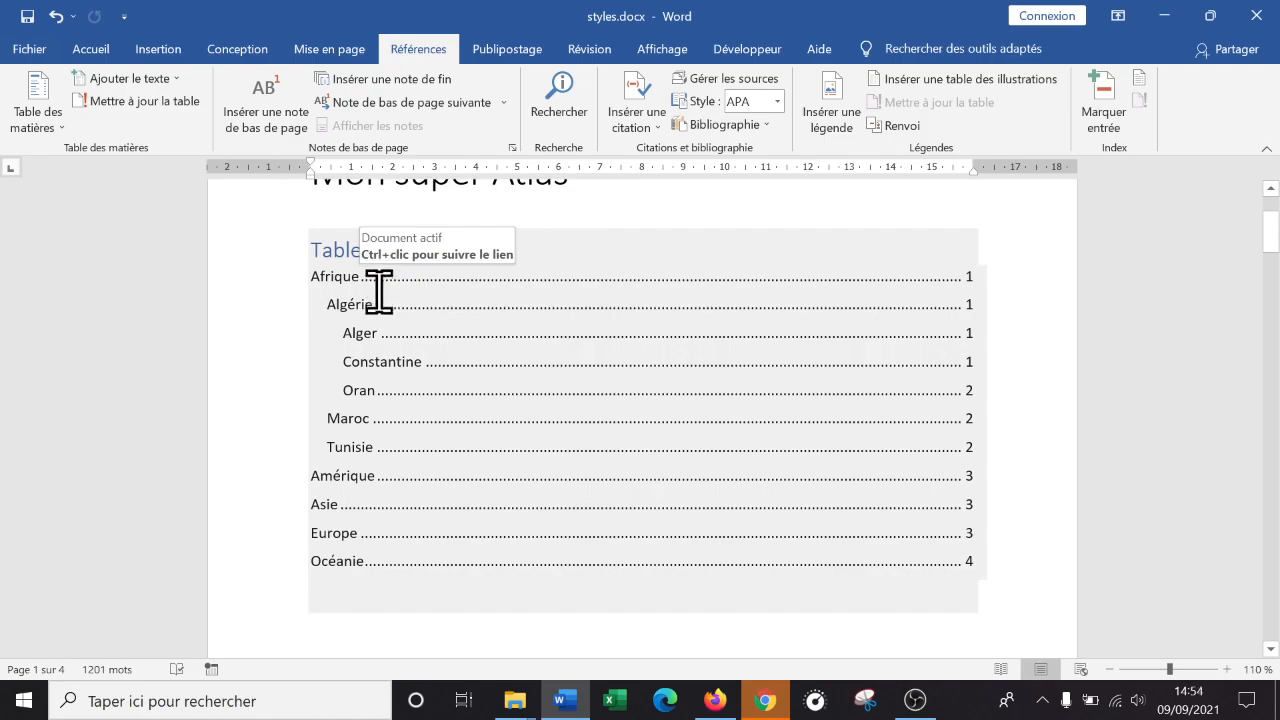
# - Look through the sections following the table of contents and bring the paragraph styles back into view
pyautogui.scroll(-3, 480, 428)
pyautogui.scroll(-2, 484, 434)
pyautogui.scroll(-3, 492, 410)
pyautogui.scroll(-8, 500, 414)
pyautogui.scroll(5, 503, 415)
pyautogui.scroll(6, 503, 415)
pyautogui.click(96, 49)
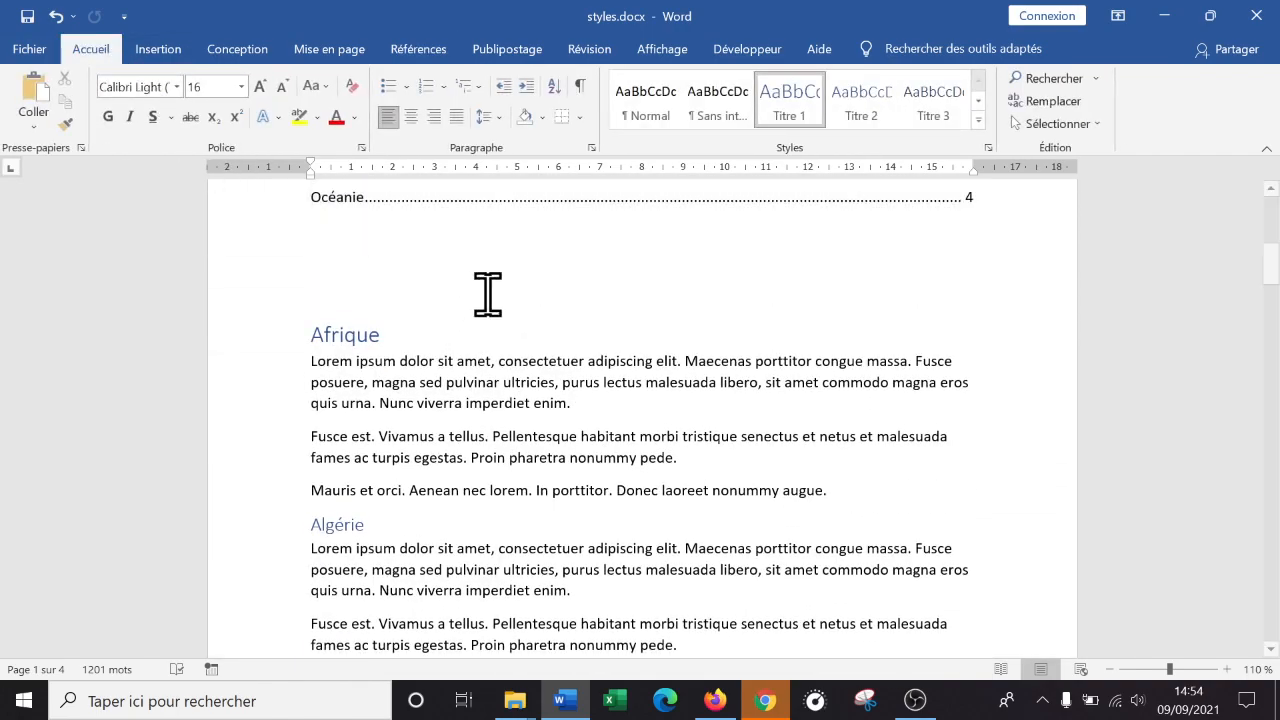
pyautogui.scroll(-4, 669, 371)
pyautogui.scroll(4, 669, 371)
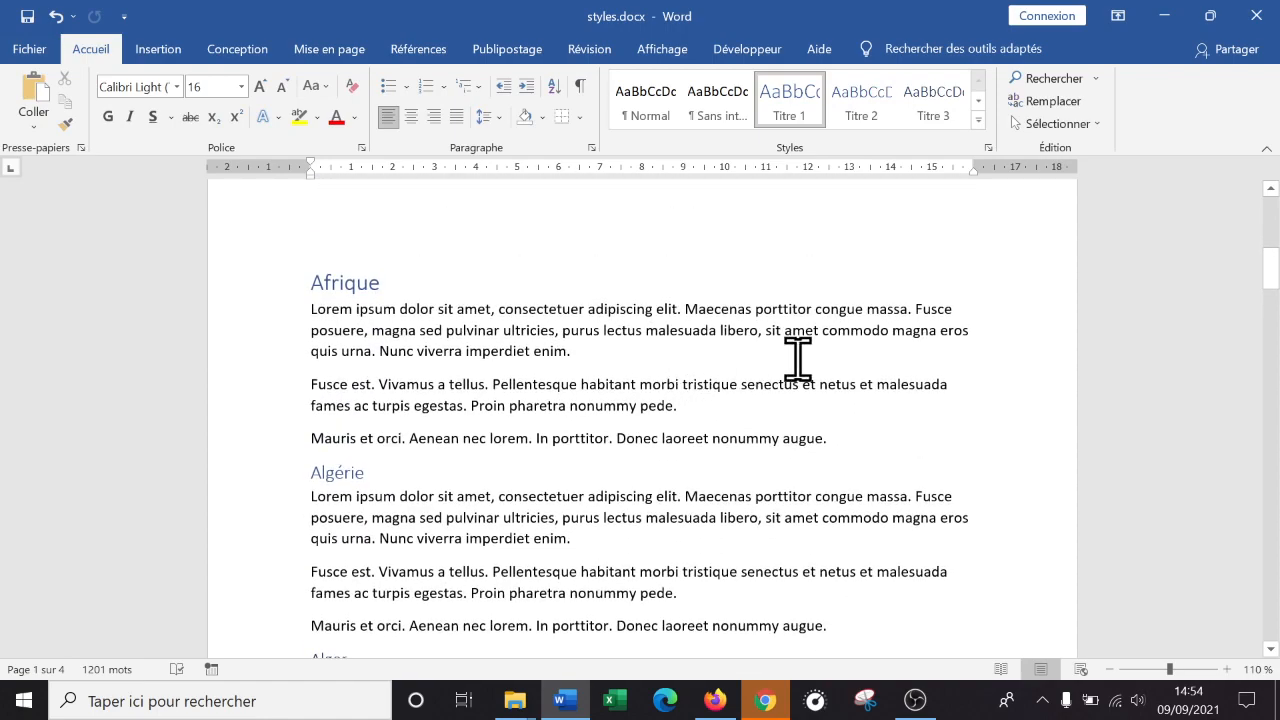
# - Check the styles used by the Afrique heading, its body text and the Algérie heading, and skim the following pages
pyautogui.click(414, 306)
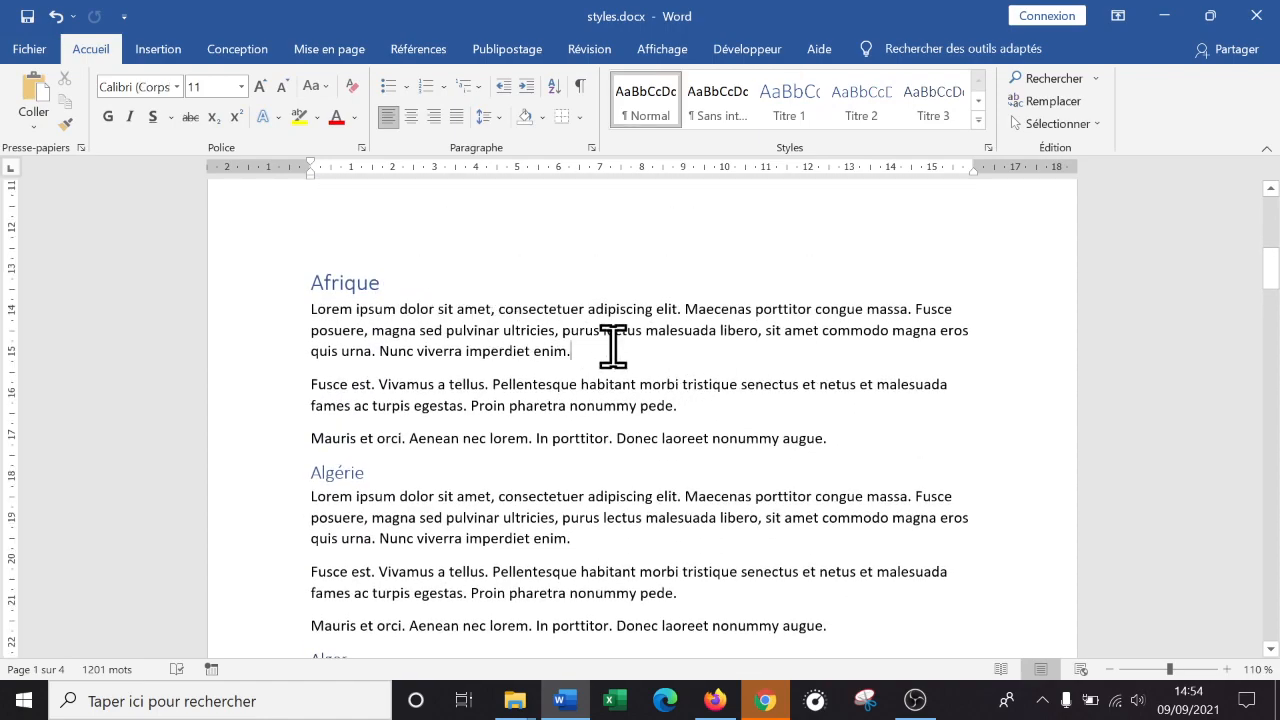
pyautogui.click(325, 287)
pyautogui.click(389, 351)
pyautogui.click(334, 470)
pyautogui.click(330, 282)
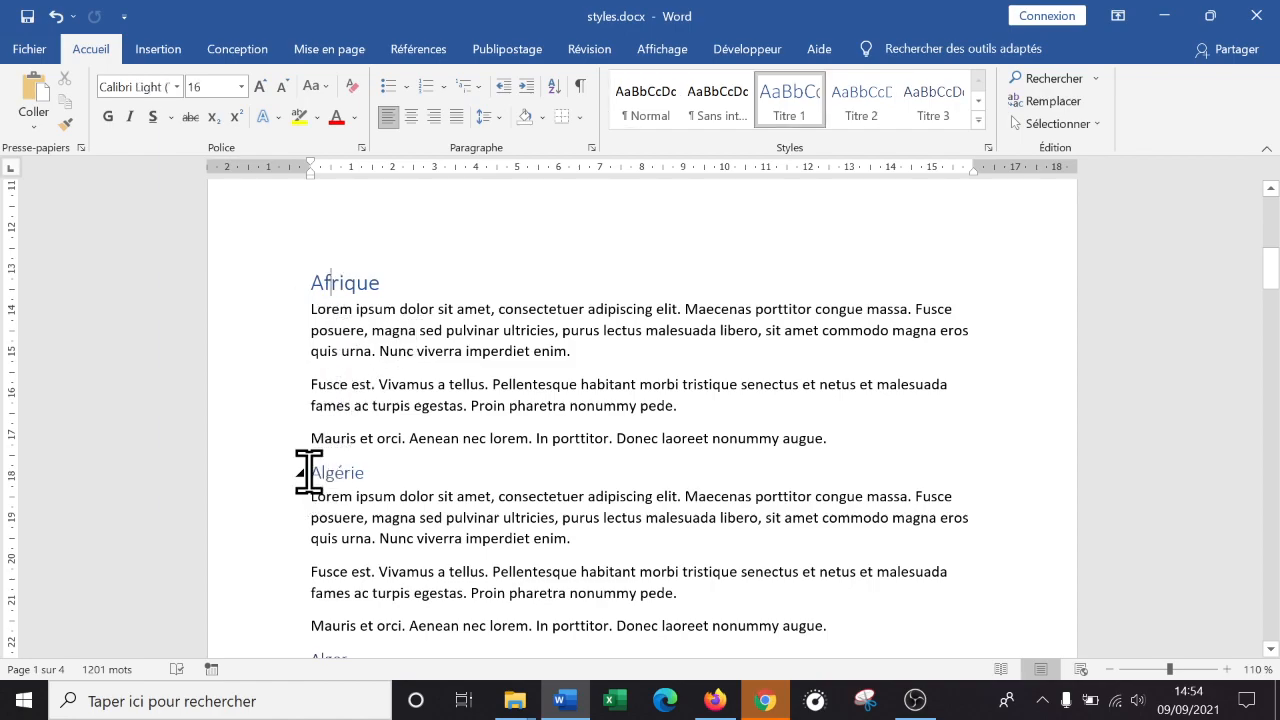
pyautogui.scroll(-15, 343, 466)
pyautogui.scroll(10, 460, 450)
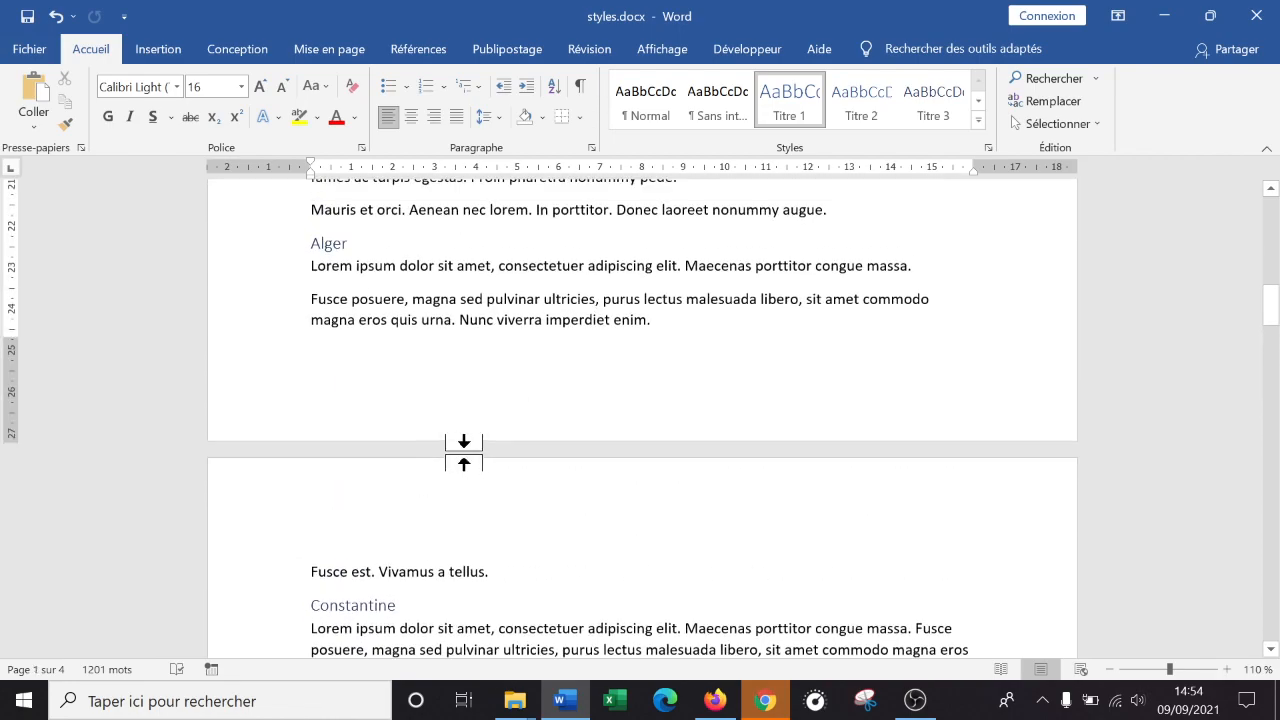
# - Check which styles the Alger and Algérie headings use
pyautogui.scroll(3, 463, 452)
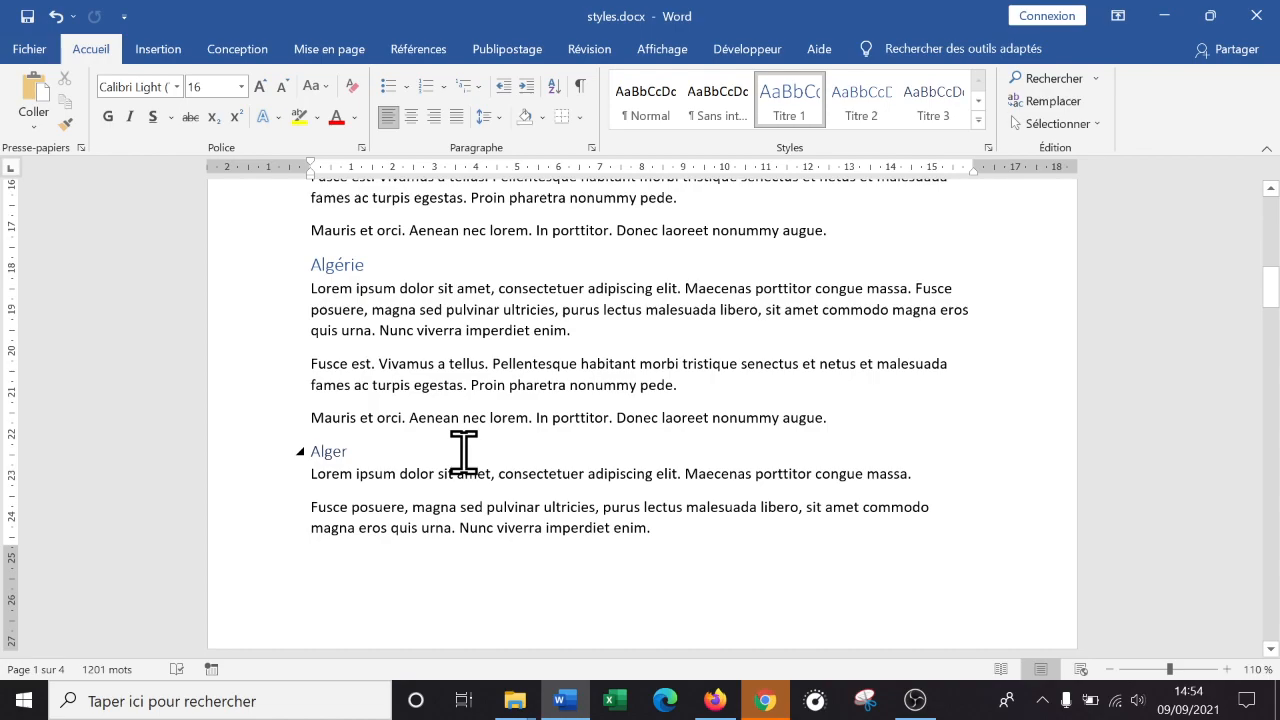
pyautogui.scroll(-7, 463, 452)
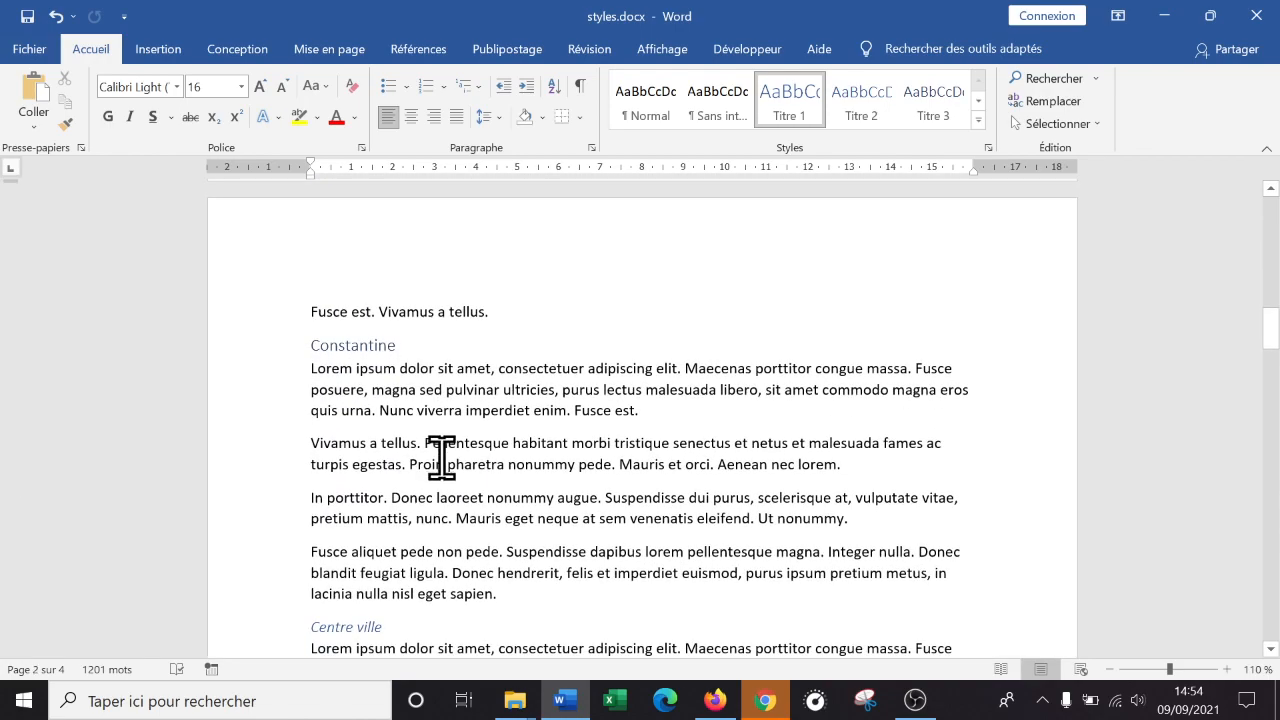
pyautogui.scroll(4, 446, 463)
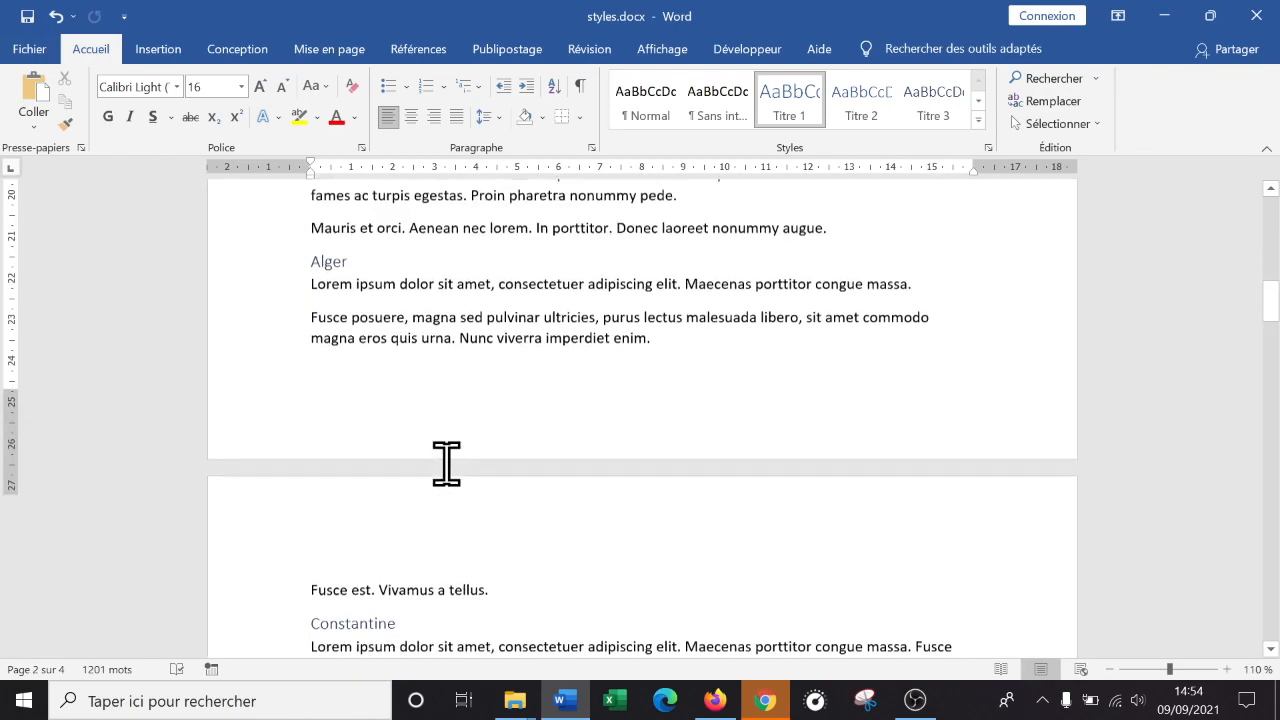
pyautogui.click(371, 303)
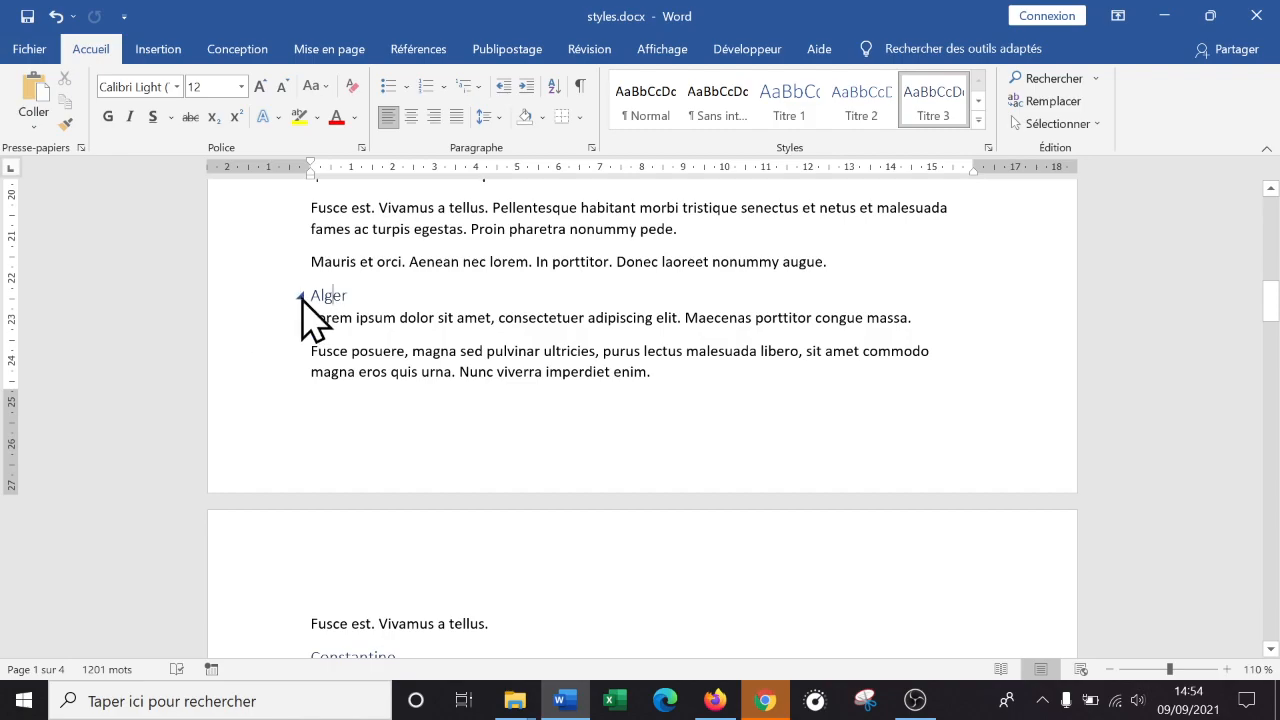
pyautogui.scroll(3, 405, 298)
pyautogui.click(349, 268)
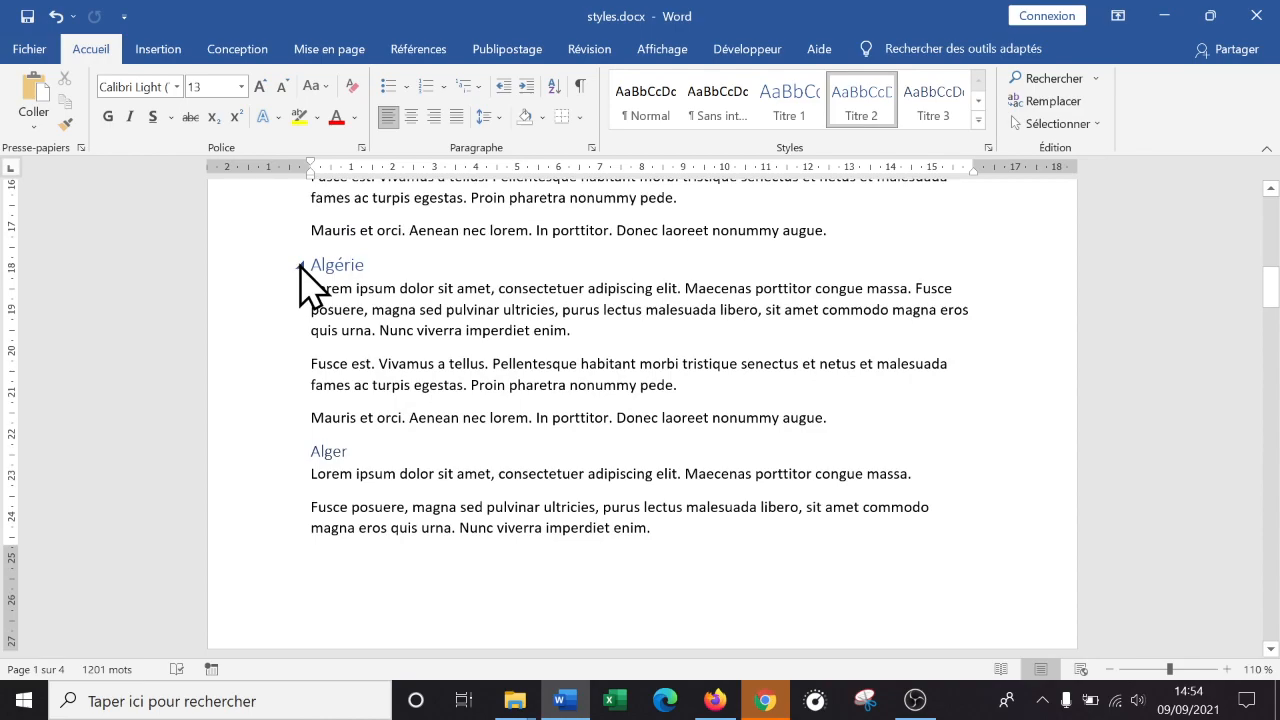
# - Collapse and expand the Algérie section several times from its heading, leaving it collapsed
pyautogui.click(301, 265)
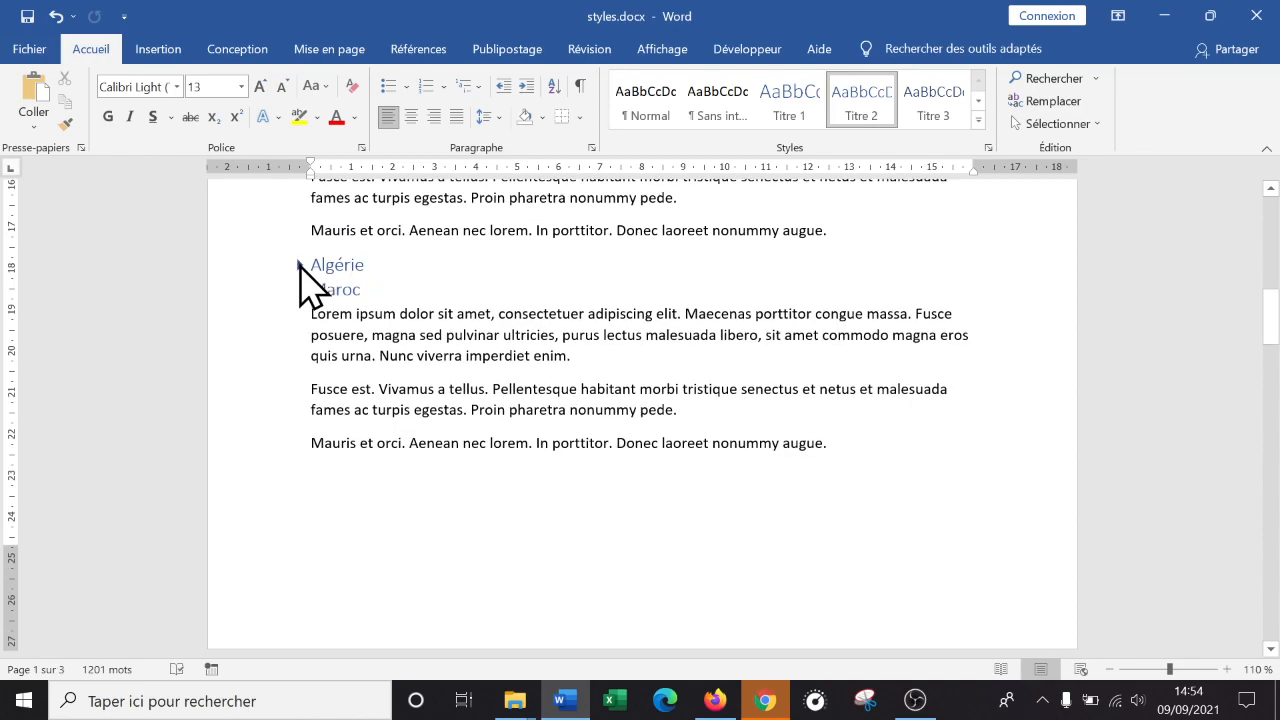
pyautogui.click(301, 265)
pyautogui.click(301, 265)
pyautogui.click(301, 265)
pyautogui.click(301, 265)
pyautogui.click(301, 265)
pyautogui.click(301, 265)
pyautogui.click(301, 265)
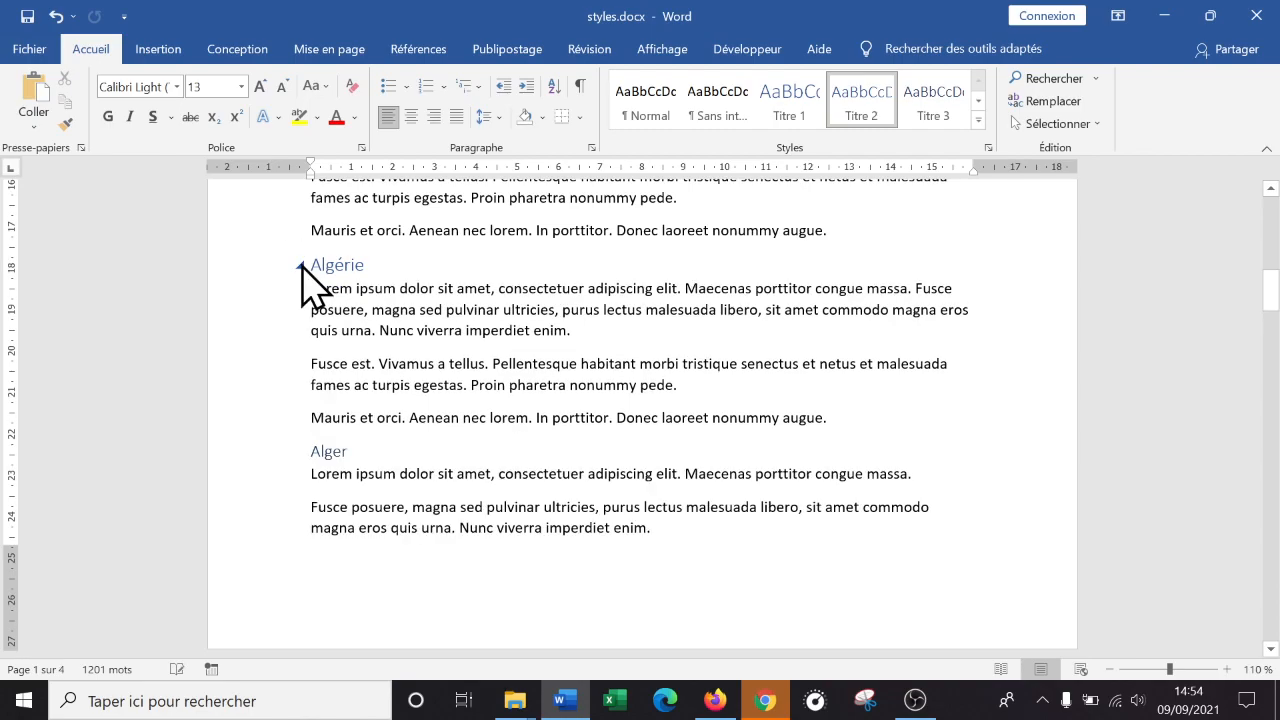
pyautogui.click(301, 265)
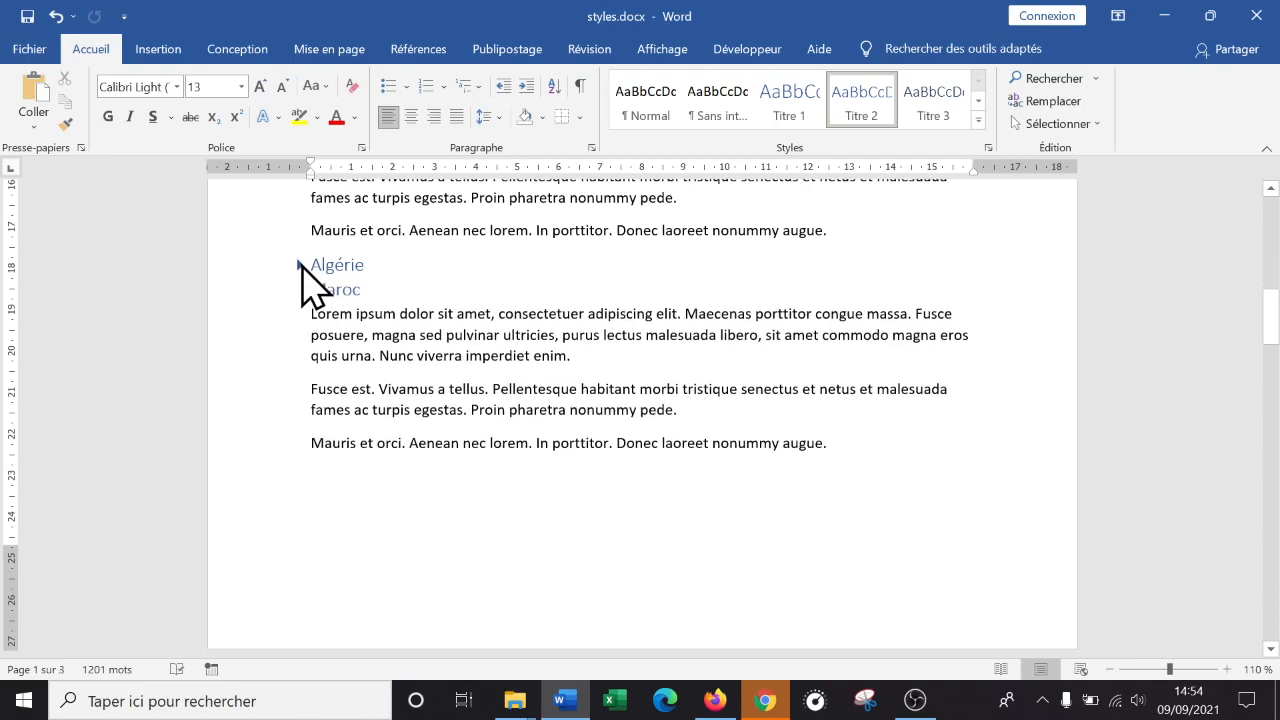
pyautogui.click(301, 265)
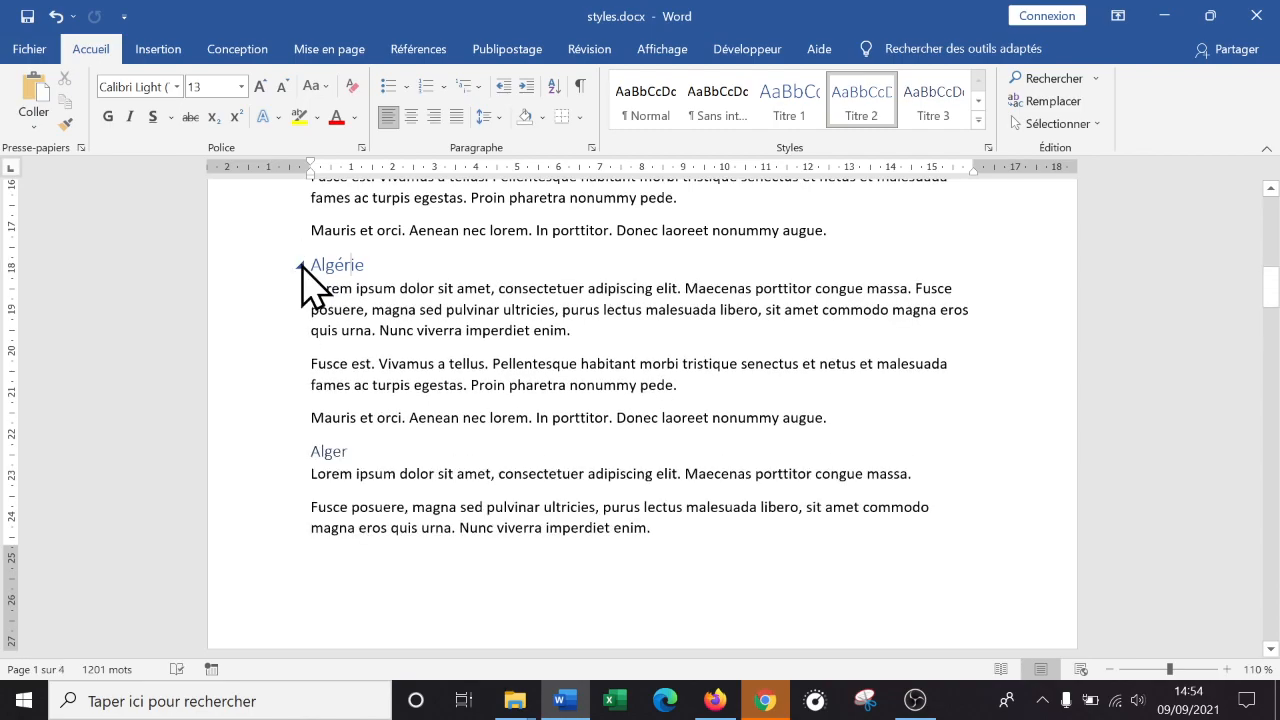
pyautogui.click(301, 265)
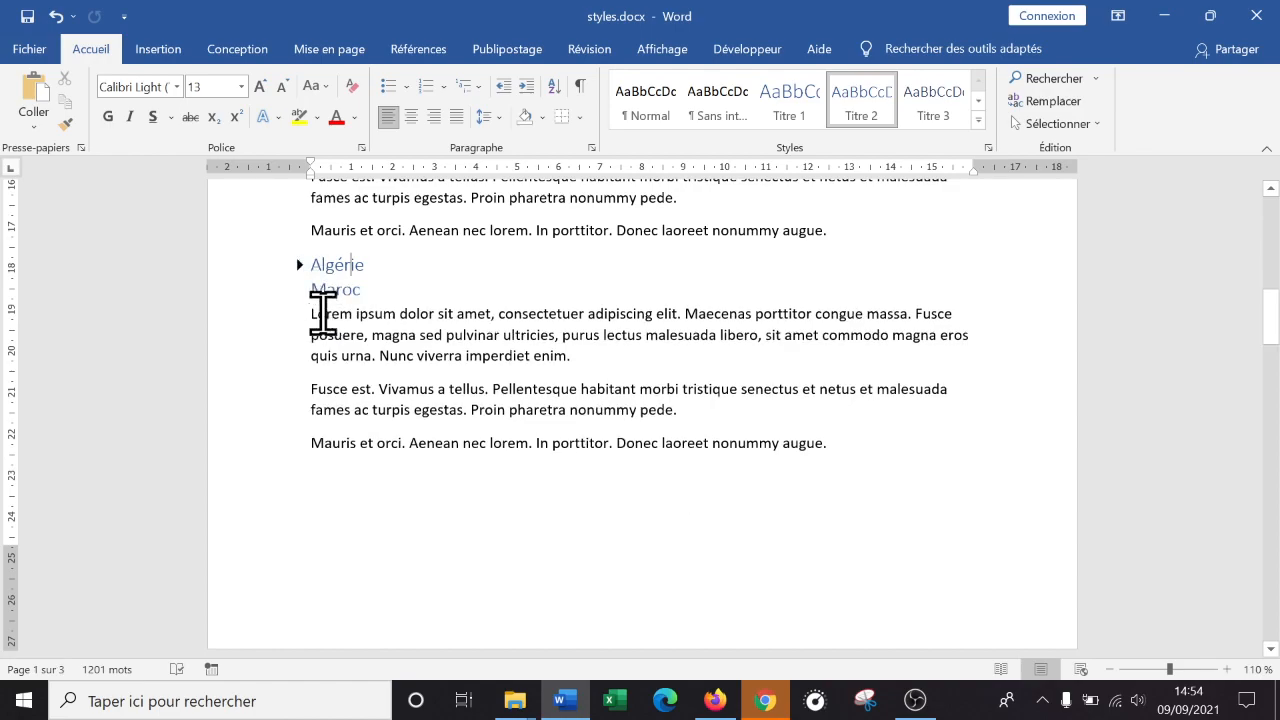
# - Collapse and re-expand the Maroc section, and do the same with the whole Afrique section
pyautogui.click(301, 290)
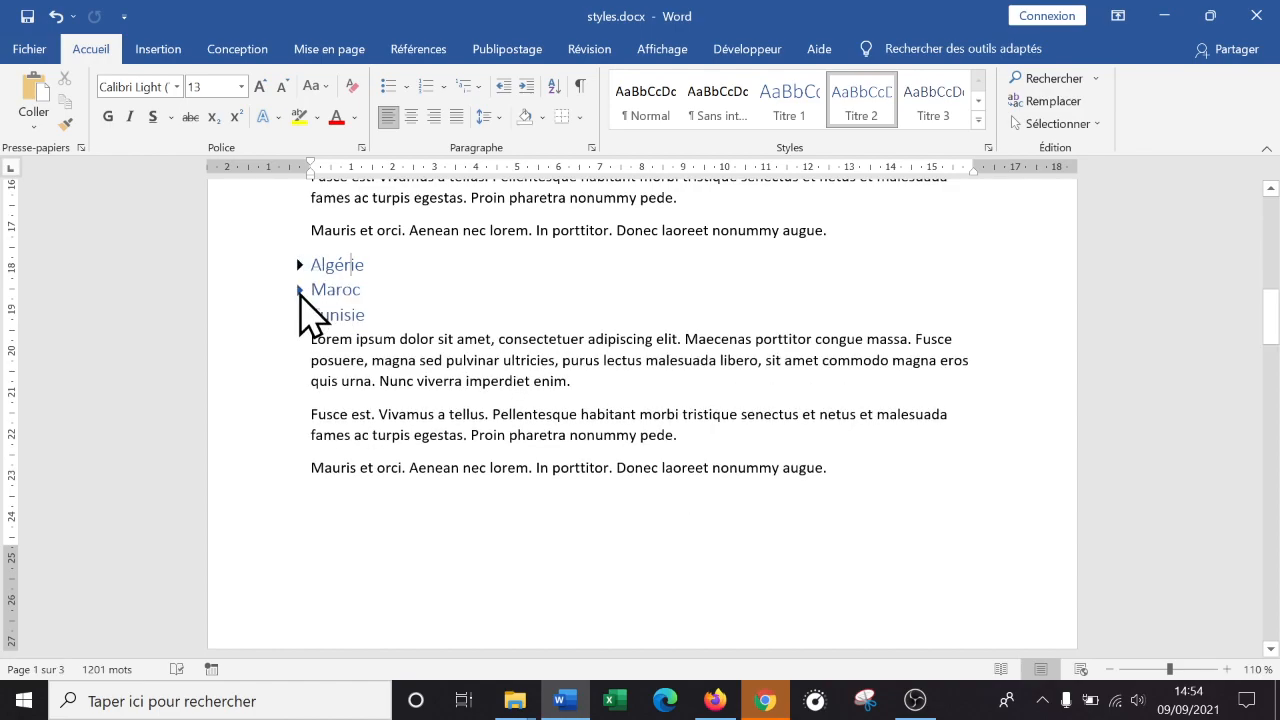
pyautogui.click(301, 290)
pyautogui.scroll(4, 394, 320)
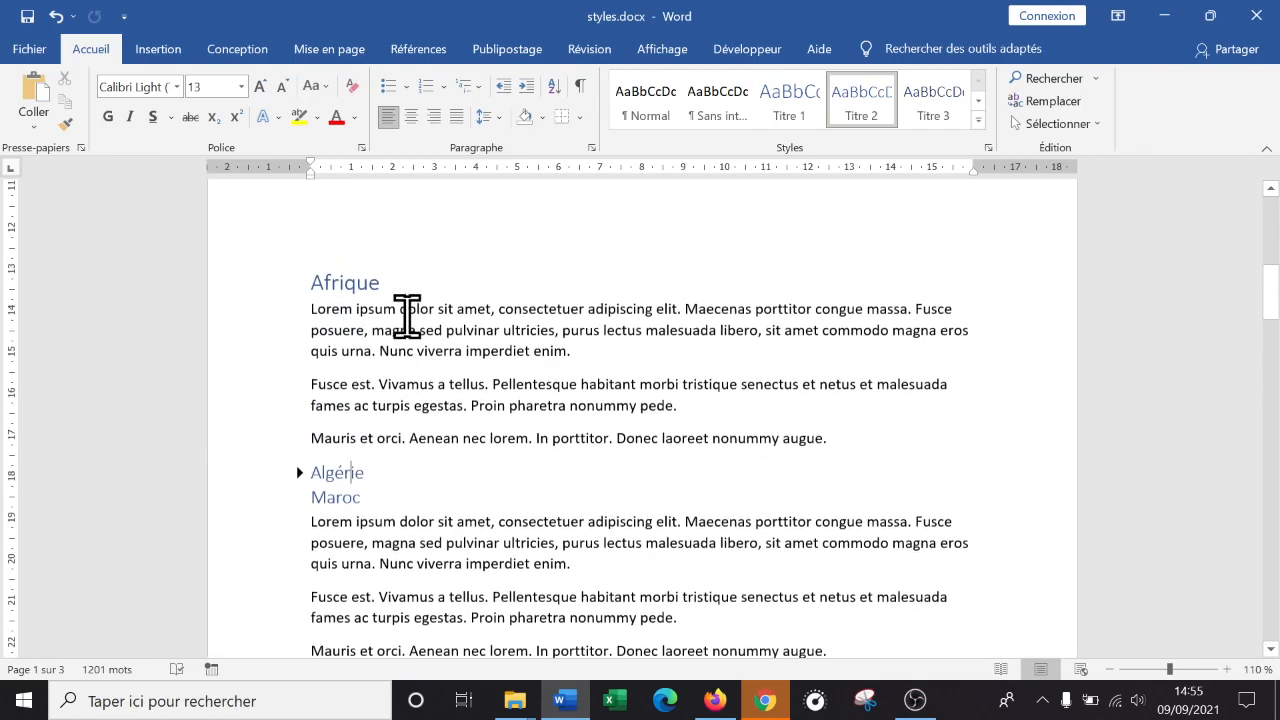
pyautogui.click(345, 283)
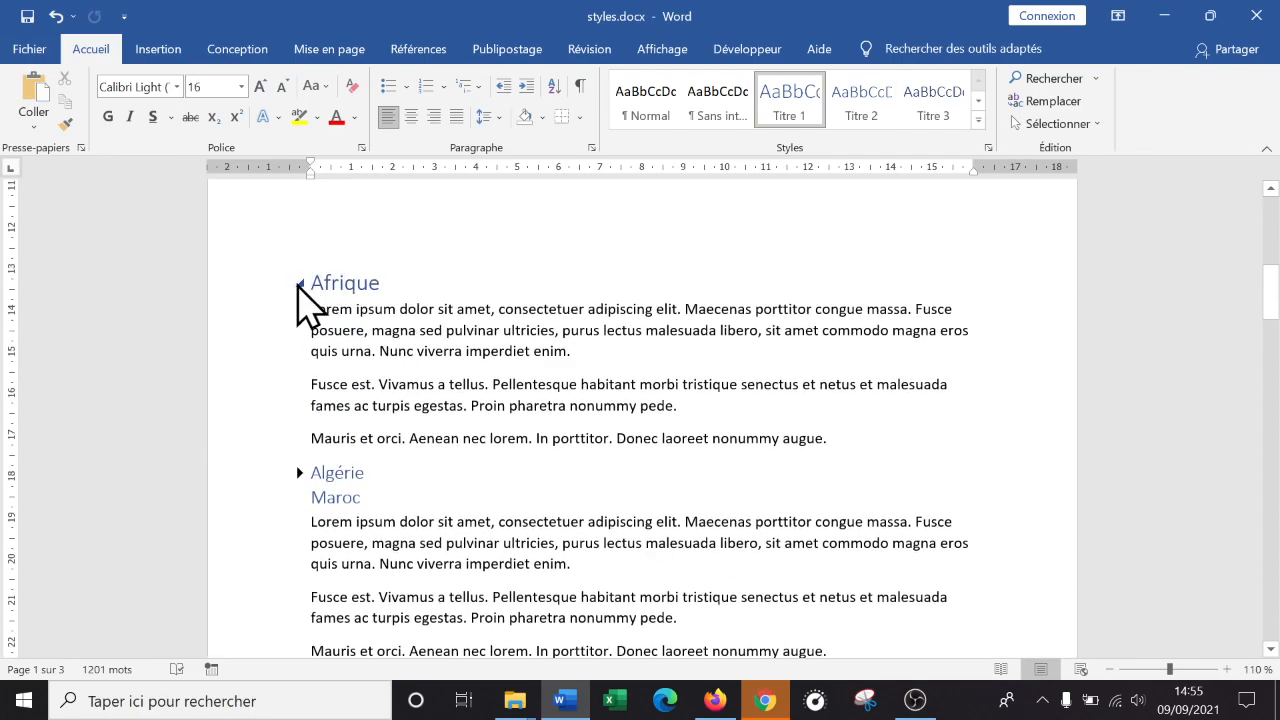
pyautogui.click(301, 285)
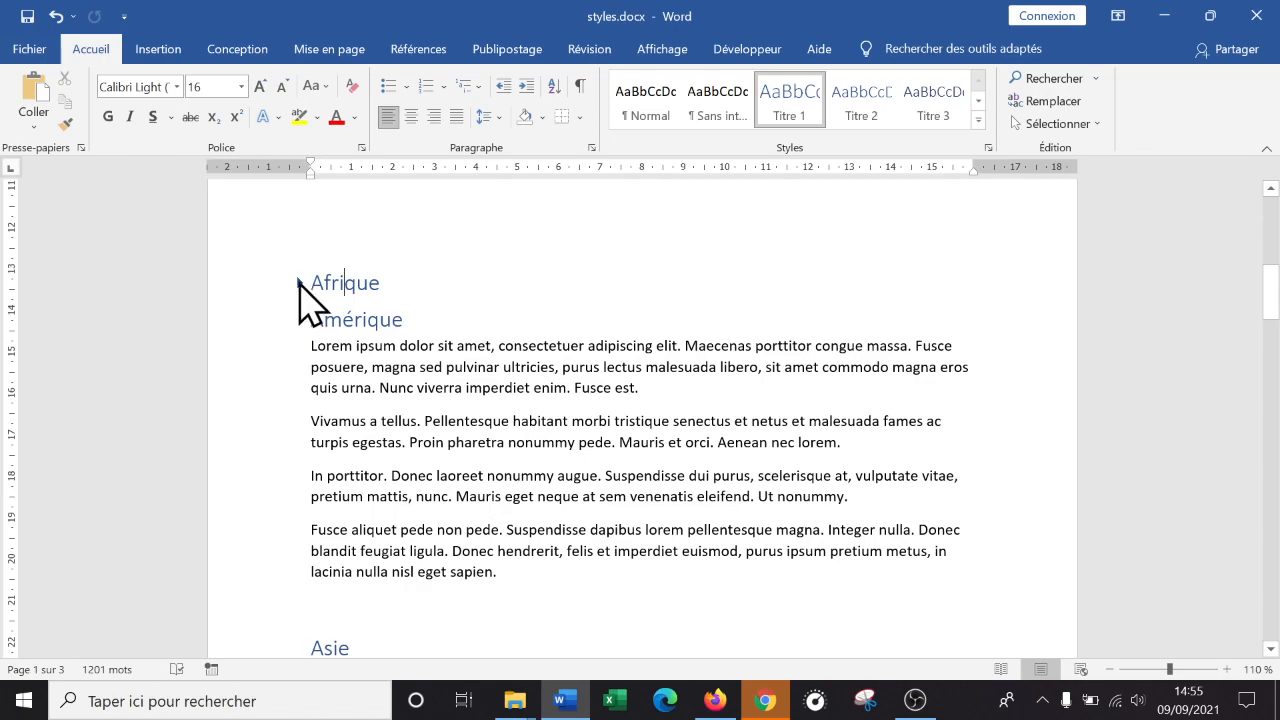
pyautogui.click(301, 285)
# - Collapse the Maroc section, and expand the Maroc and Algérie sections again
pyautogui.click(344, 497)
pyautogui.click(301, 497)
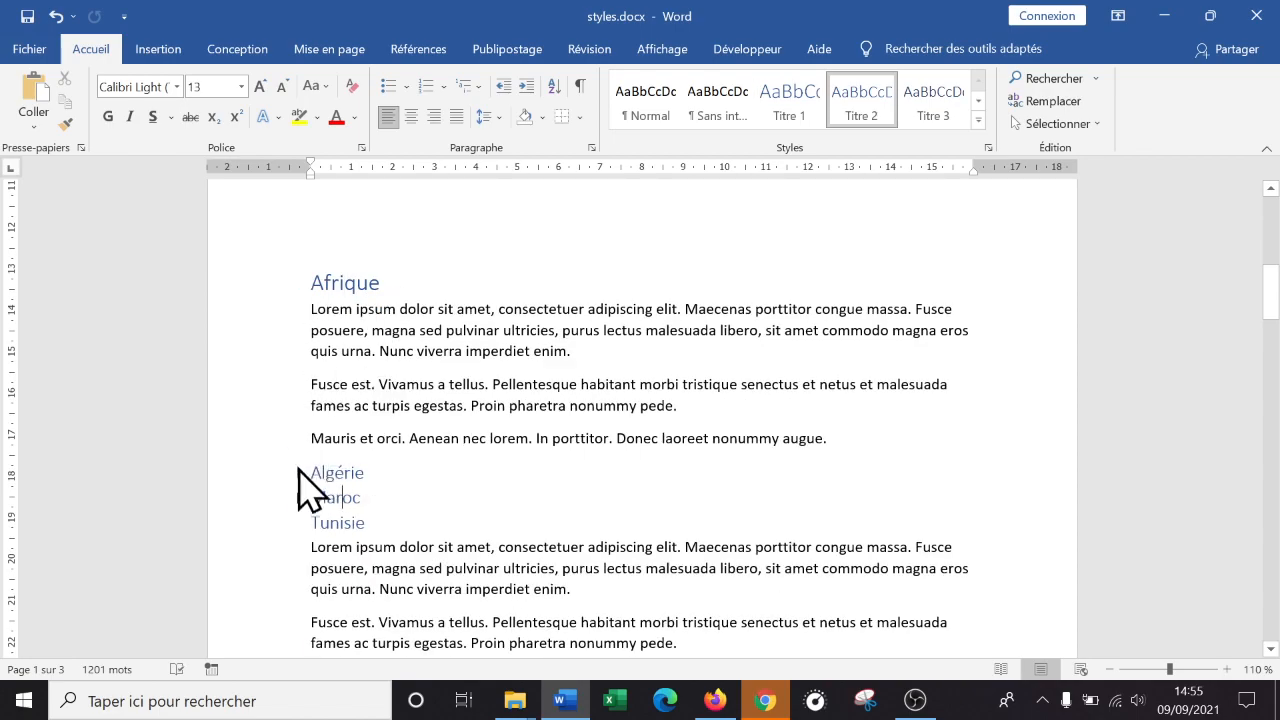
pyautogui.scroll(-4, 509, 443)
pyautogui.scroll(5, 509, 443)
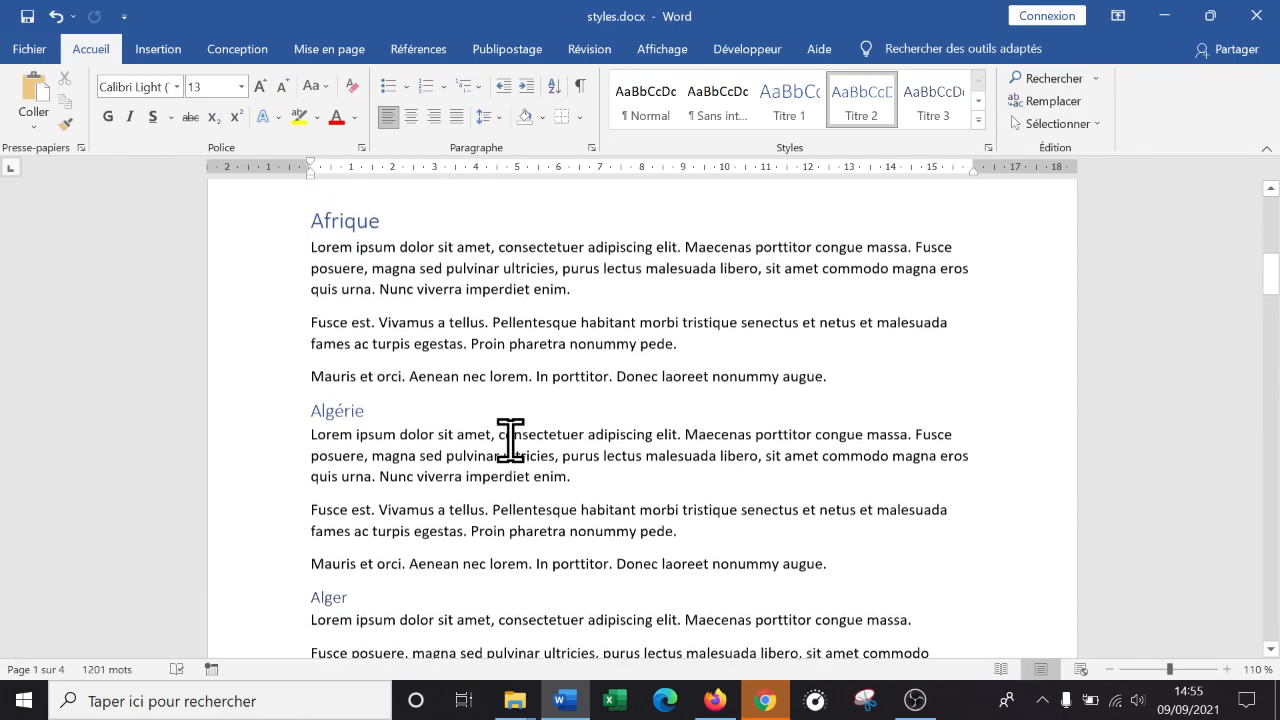
# - Look through the Constantine section with its Centre ville and Cité districts, as far as the Oran heading
pyautogui.scroll(-12, 380, 337)
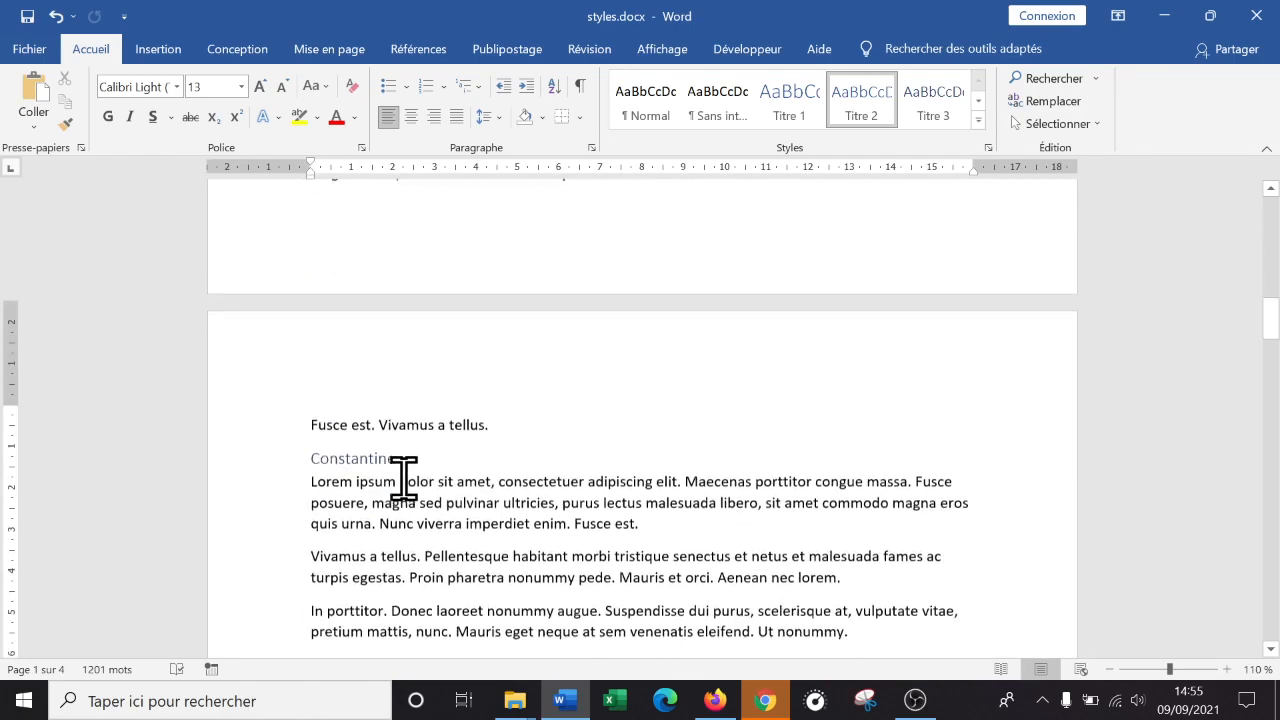
pyautogui.scroll(-1, 405, 477)
pyautogui.scroll(-5, 448, 485)
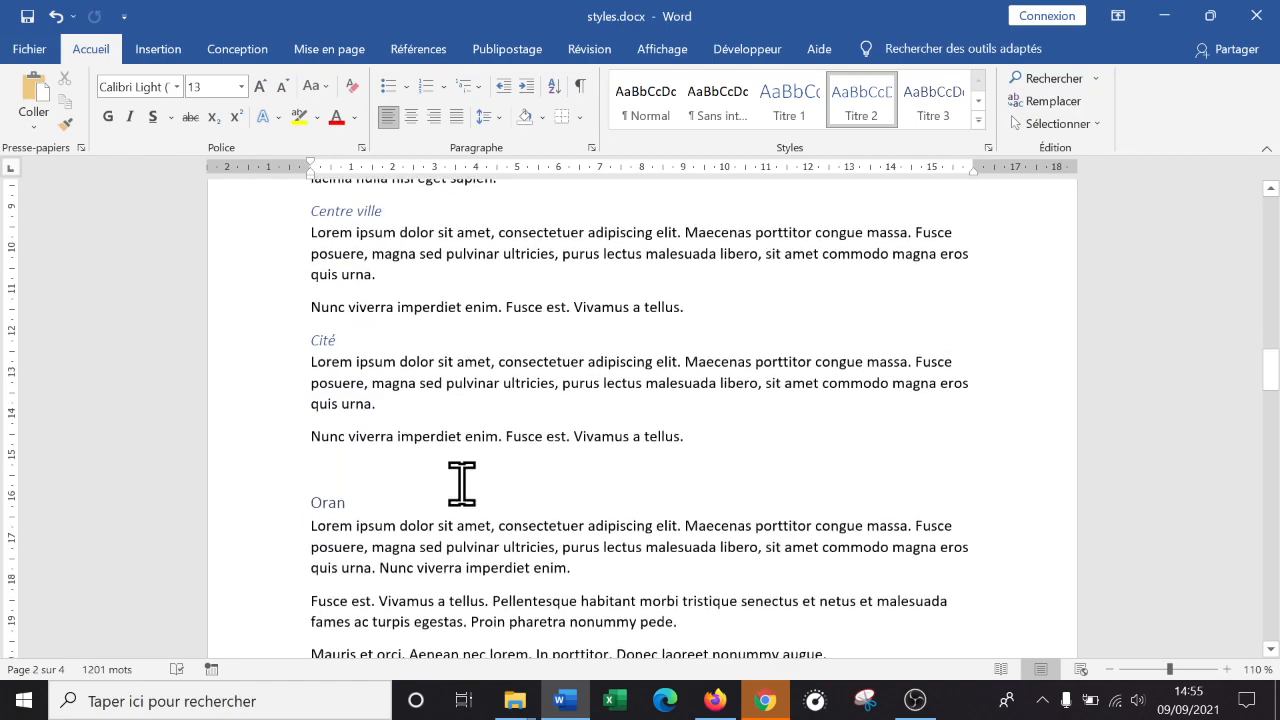
pyautogui.scroll(9, 489, 471)
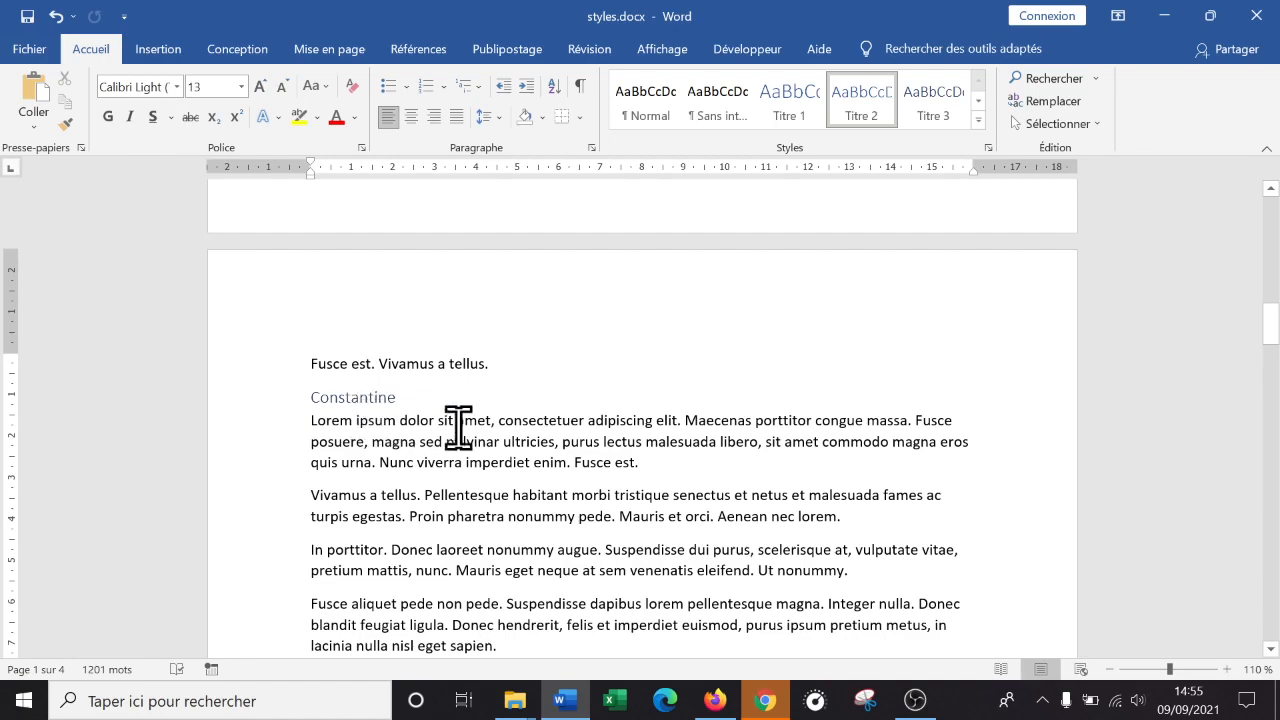
# - Review the title and the entries of the table of contents at the start of the document
pyautogui.scroll(15, 522, 430)
pyautogui.scroll(-2, 522, 430)
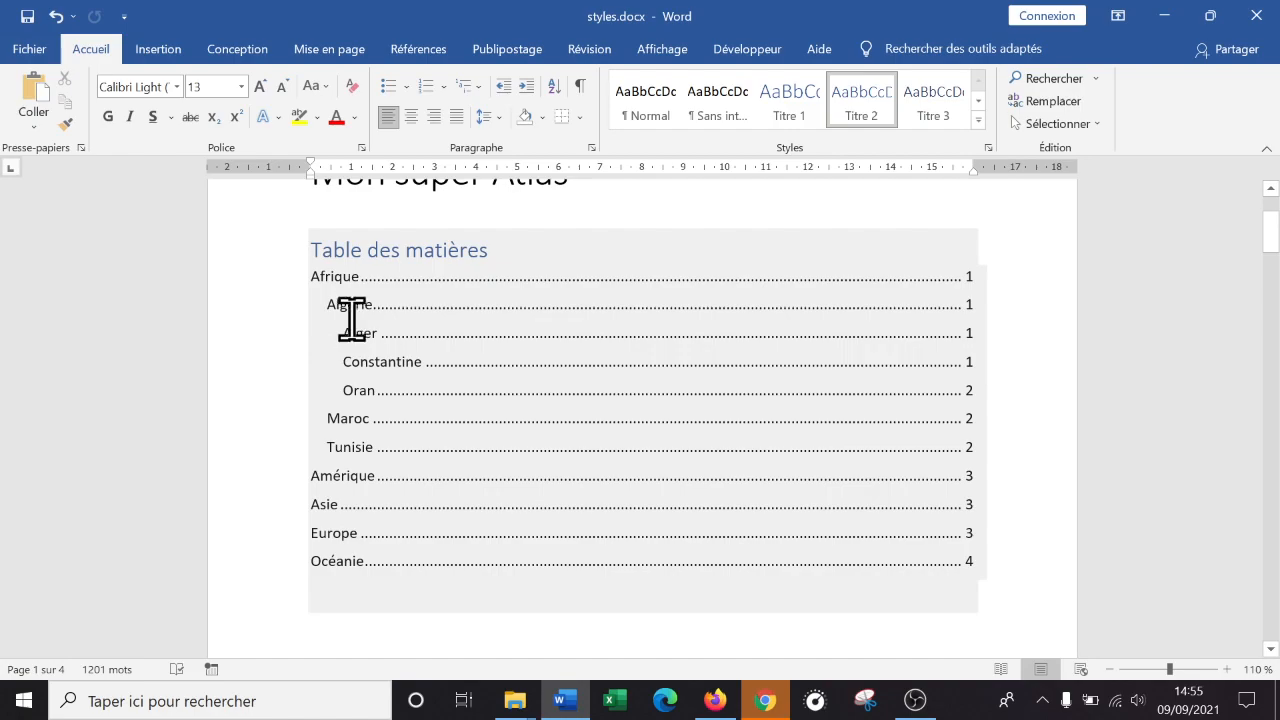
pyautogui.scroll(-2, 654, 429)
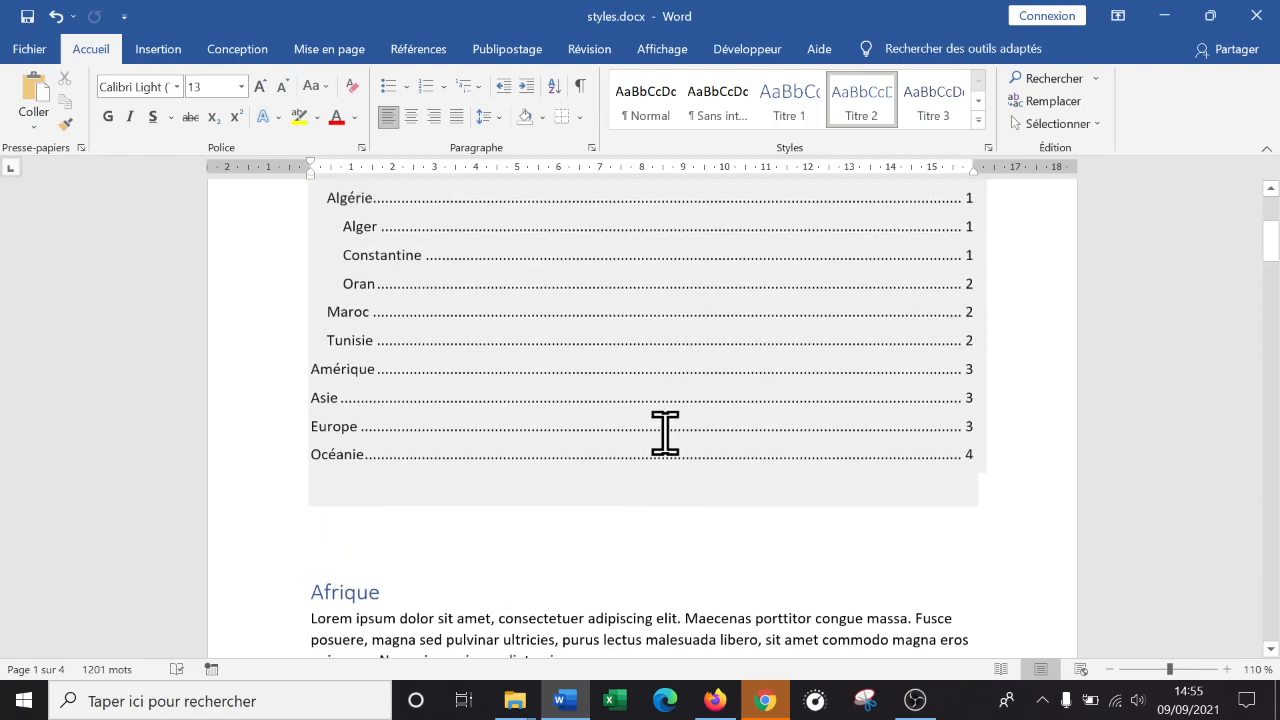
pyautogui.scroll(3, 664, 432)
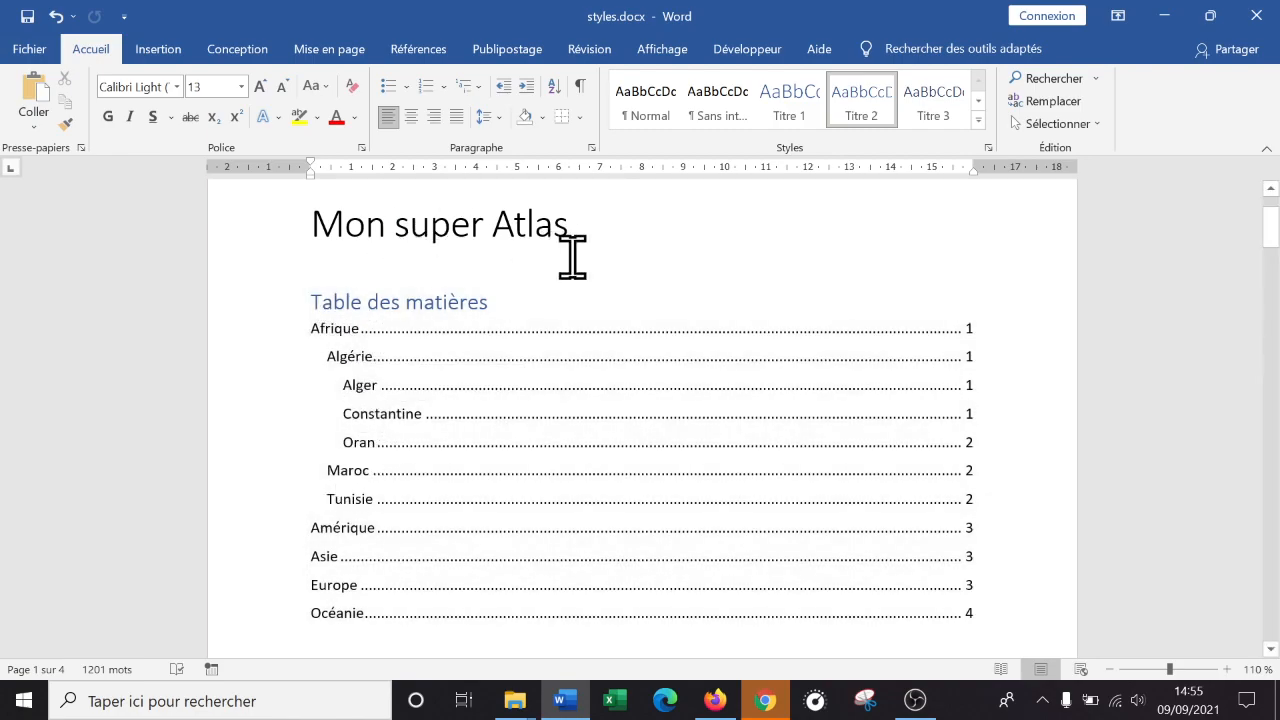
pyautogui.click(771, 249)
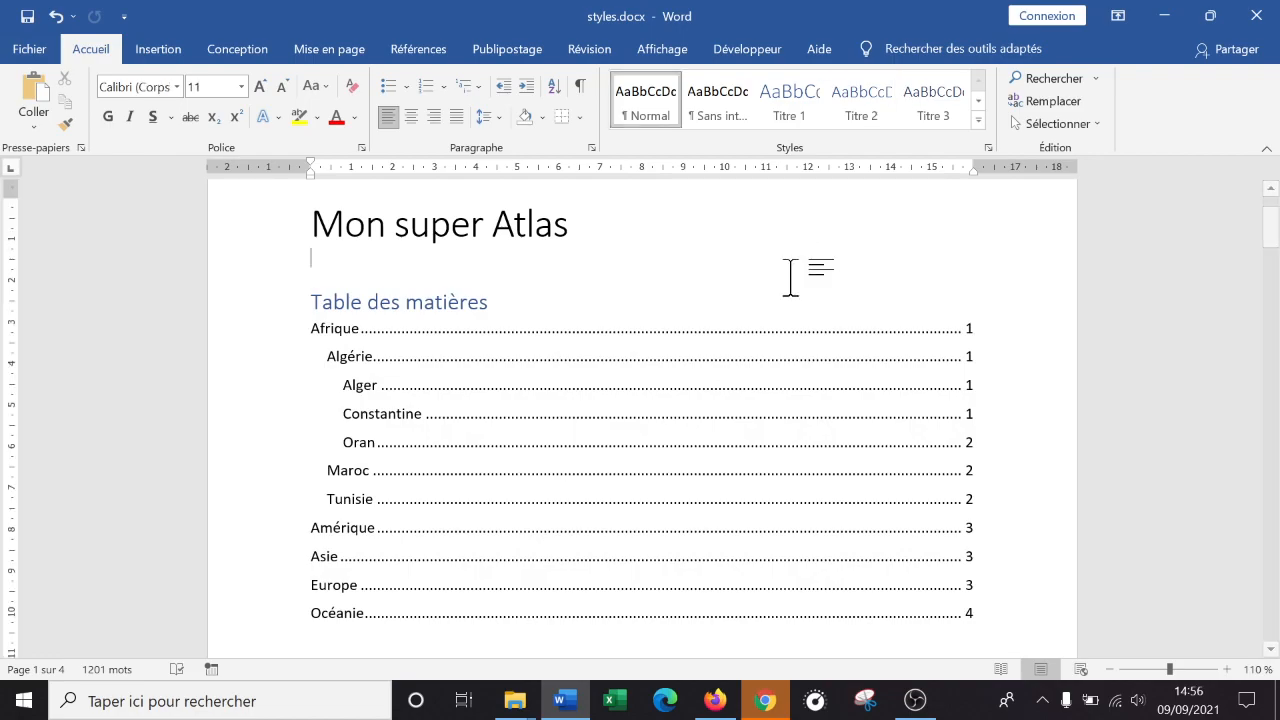
pyautogui.scroll(-1, 774, 340)
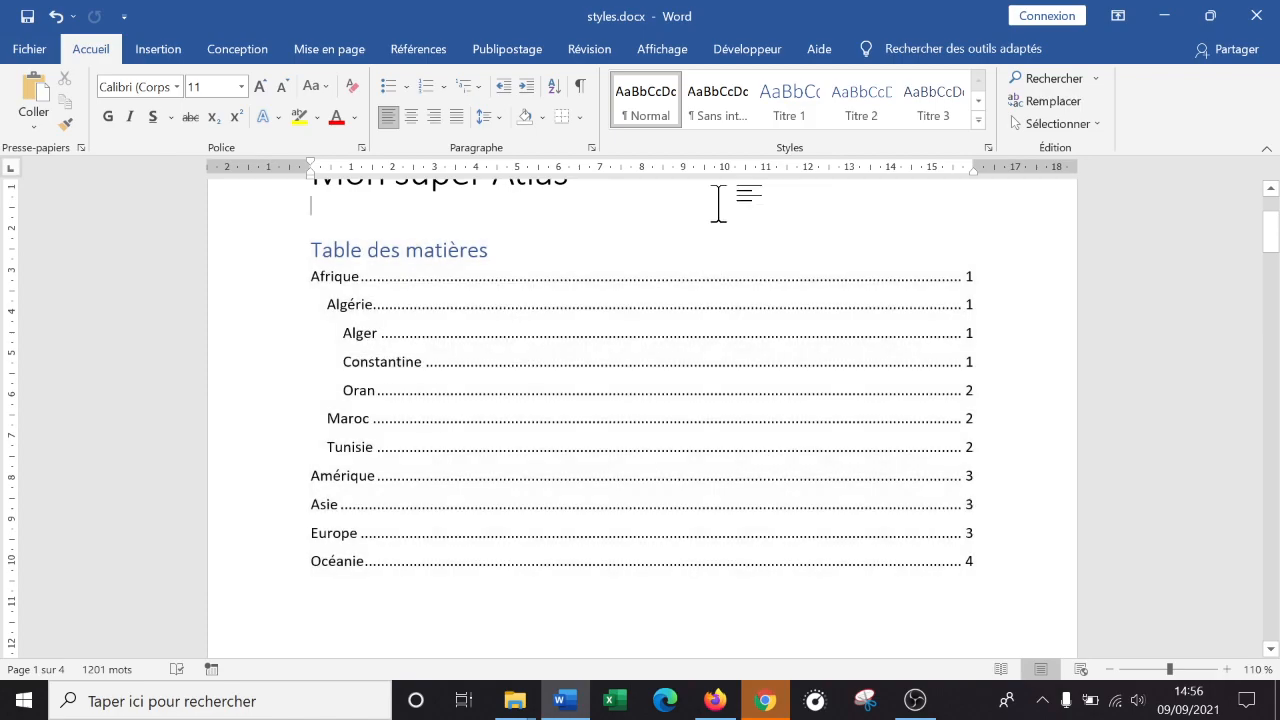
pyautogui.scroll(-2, 777, 286)
pyautogui.scroll(2, 786, 326)
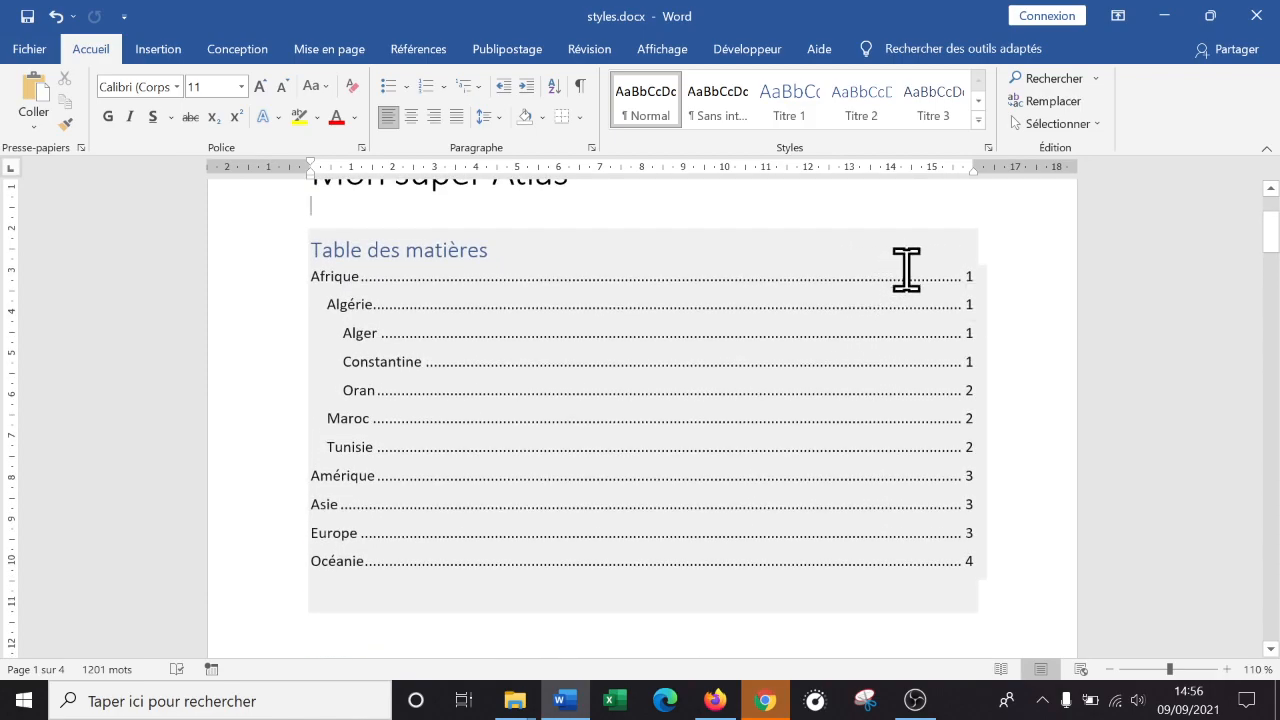
pyautogui.scroll(2, 906, 268)
pyautogui.scroll(-1, 906, 266)
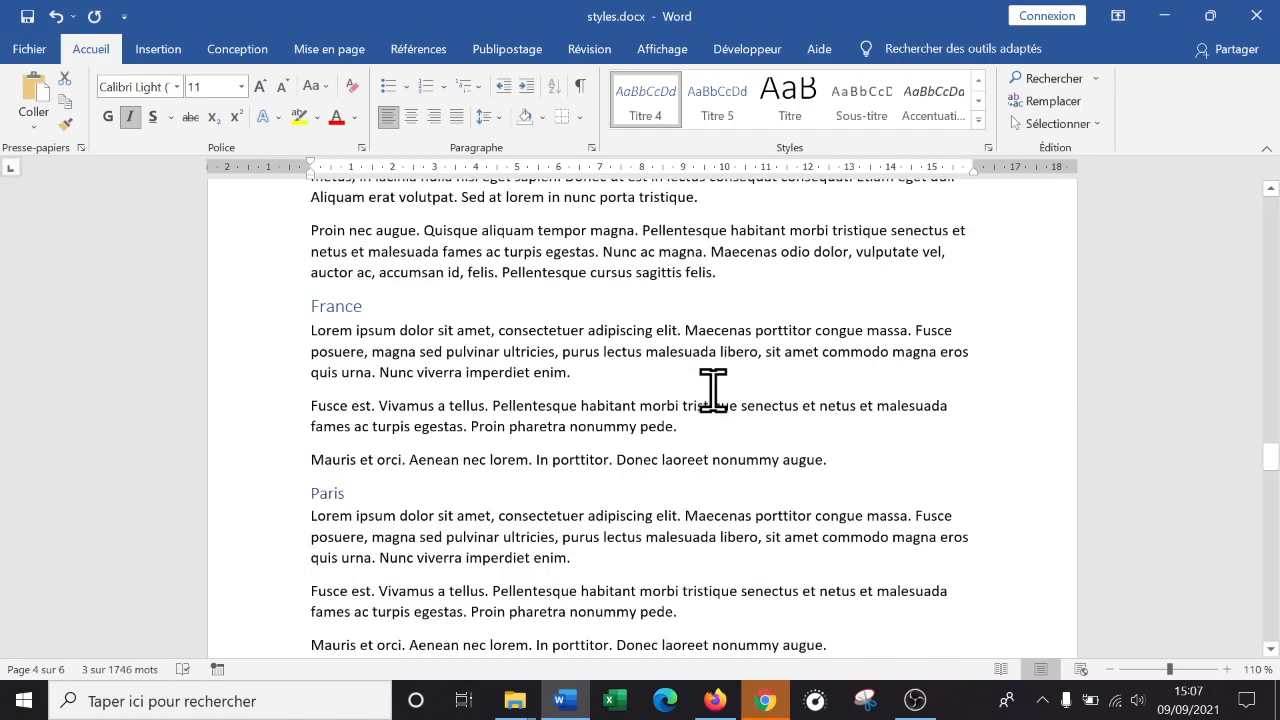
# - Look through the Europe section with its France and Paris headings and skim back towards the document's start
pyautogui.scroll(3, 711, 391)
pyautogui.scroll(-2, 712, 393)
pyautogui.scroll(1, 716, 440)
pyautogui.scroll(-2, 720, 471)
pyautogui.scroll(12, 661, 432)
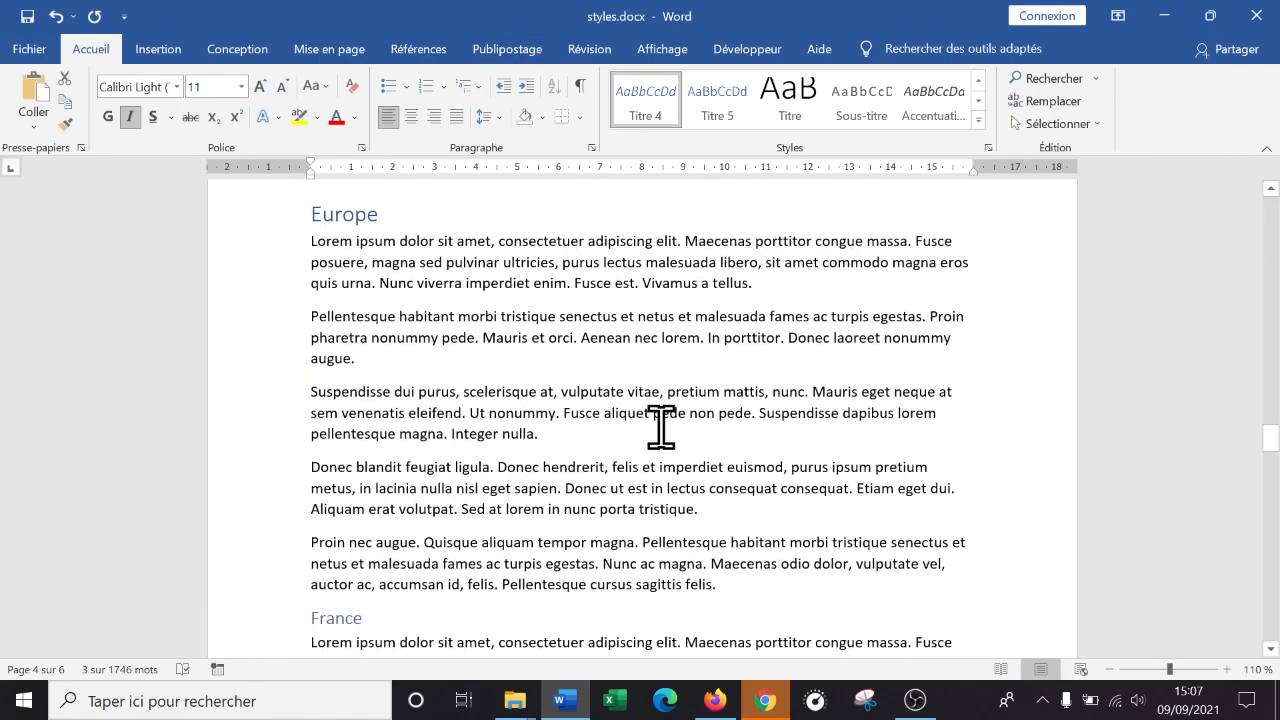
pyautogui.scroll(10, 675, 428)
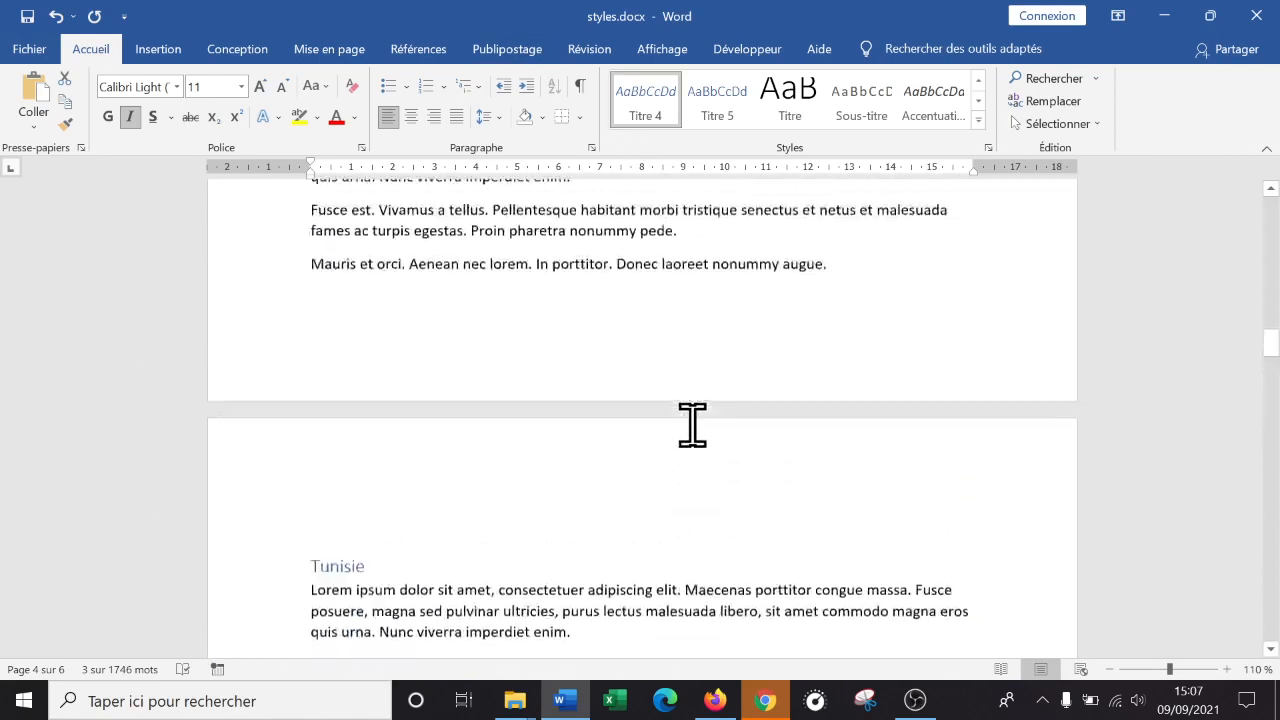
# - Update the whole table of contents, including its entries and not only the page numbers
pyautogui.moveTo(1269, 332); pyautogui.dragTo(1269, 220)
pyautogui.click(574, 413)
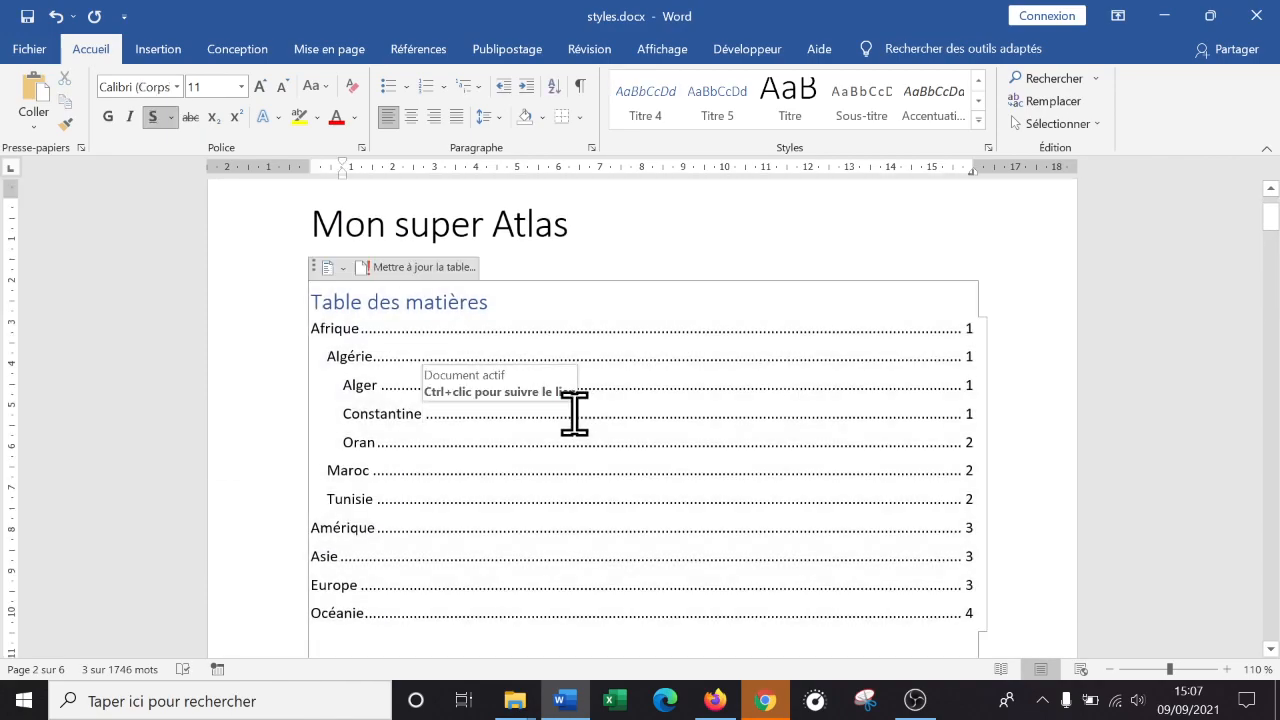
pyautogui.scroll(-1, 880, 449)
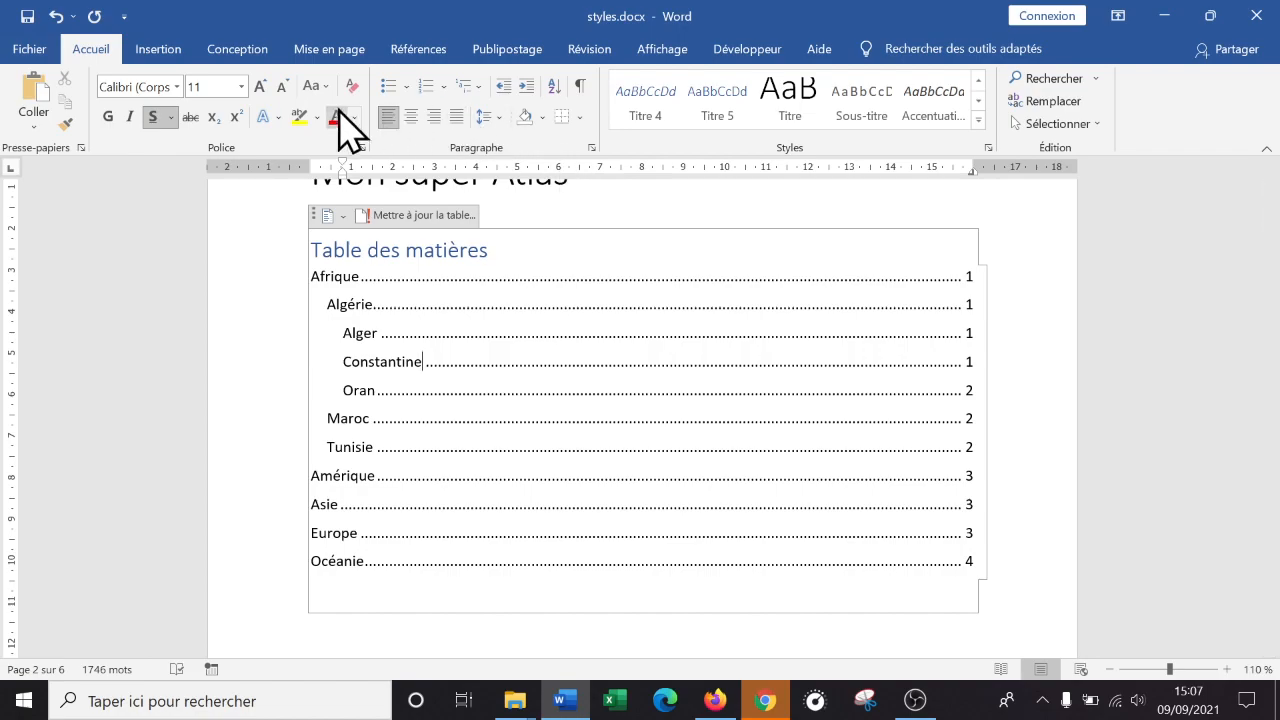
pyautogui.click(429, 215)
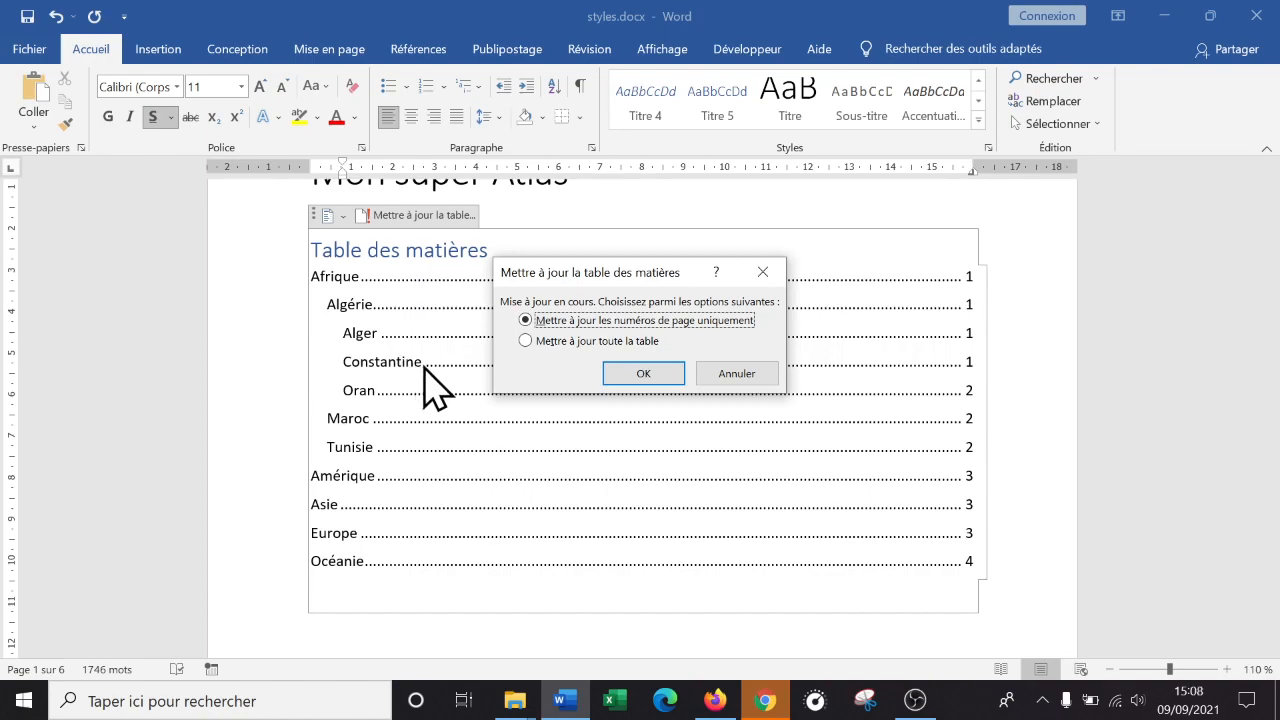
pyautogui.click(526, 341)
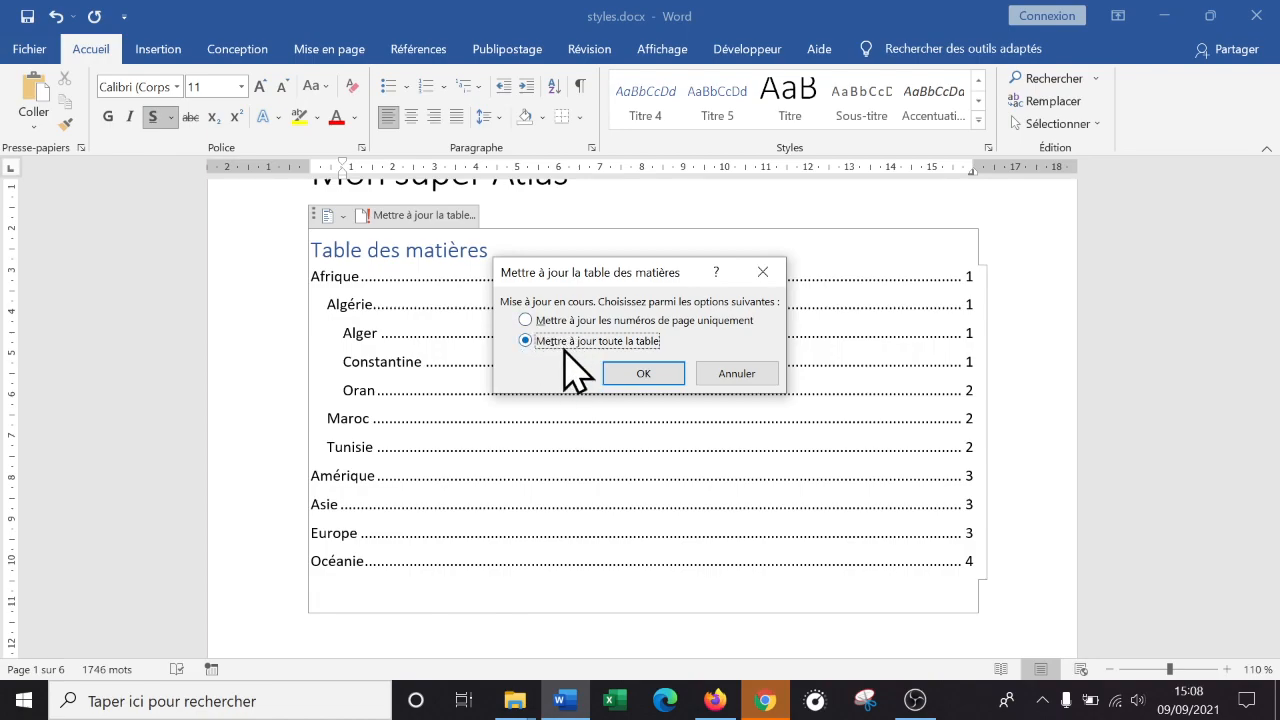
pyautogui.click(634, 376)
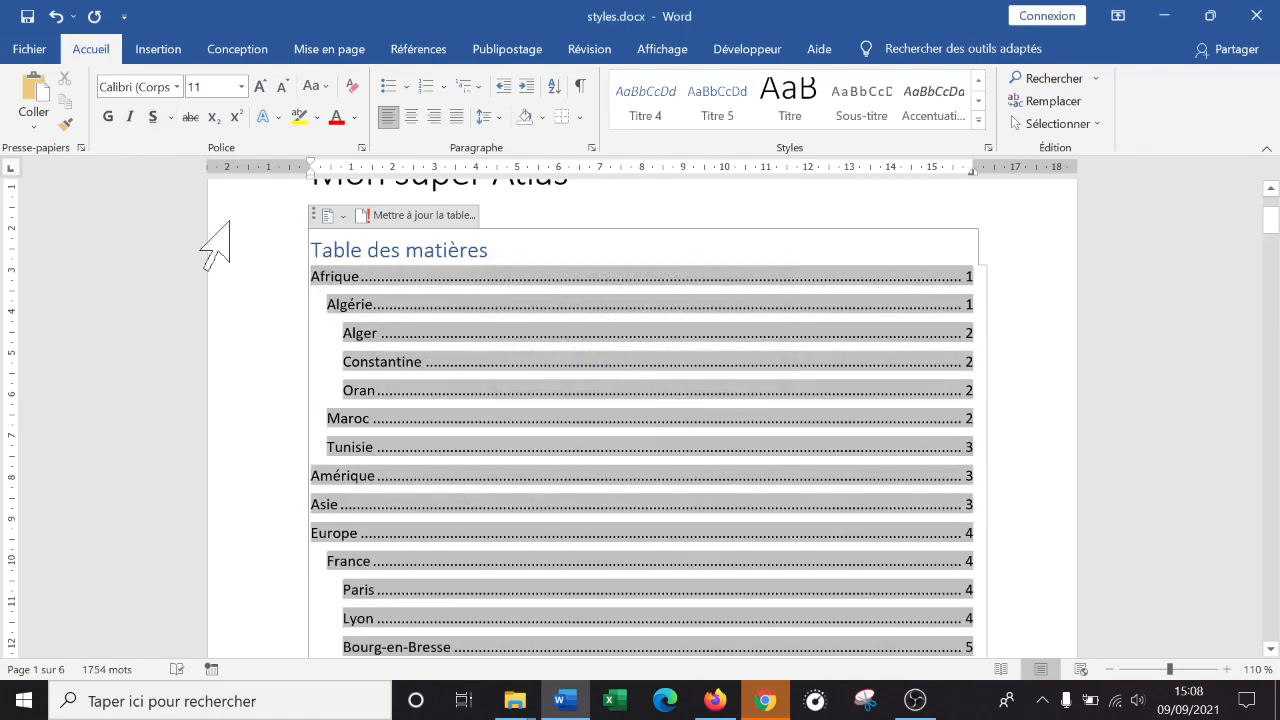
# - Review the updated table of contents entries under Europe and place the cursor on the empty line below Océanie
pyautogui.scroll(-3, 484, 458)
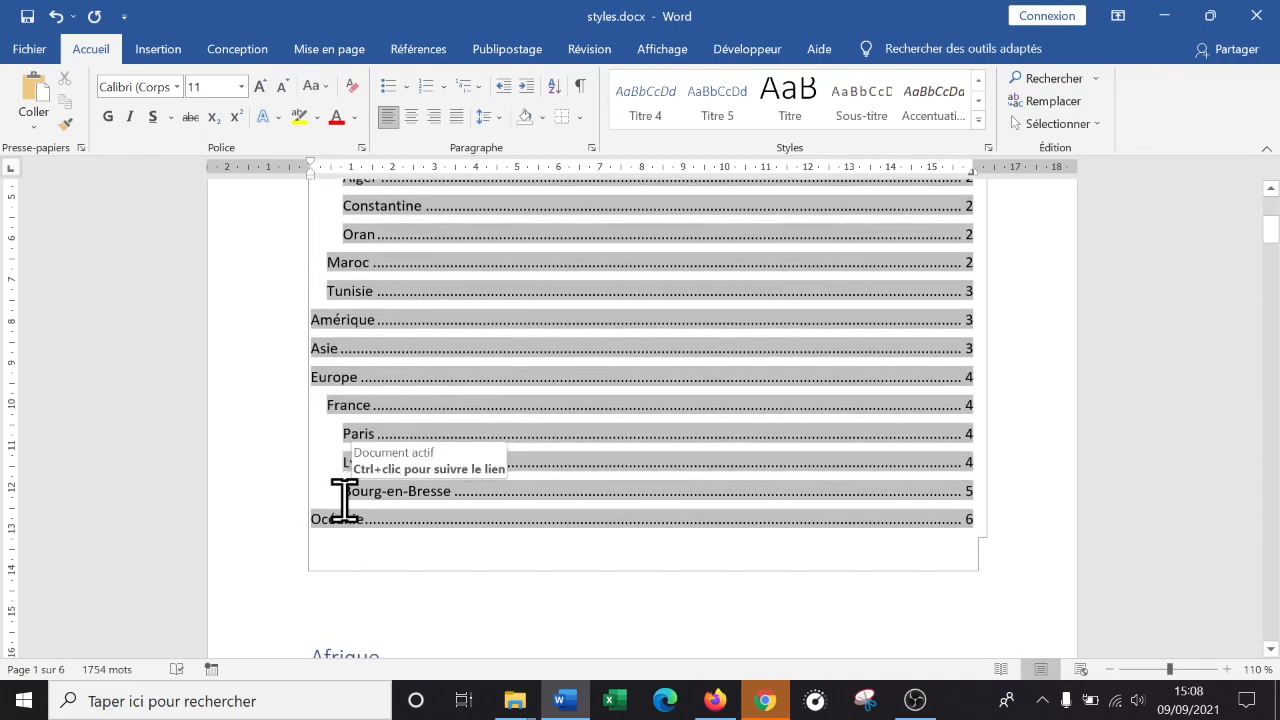
pyautogui.click(238, 390)
pyautogui.click(515, 465)
pyautogui.click(538, 555)
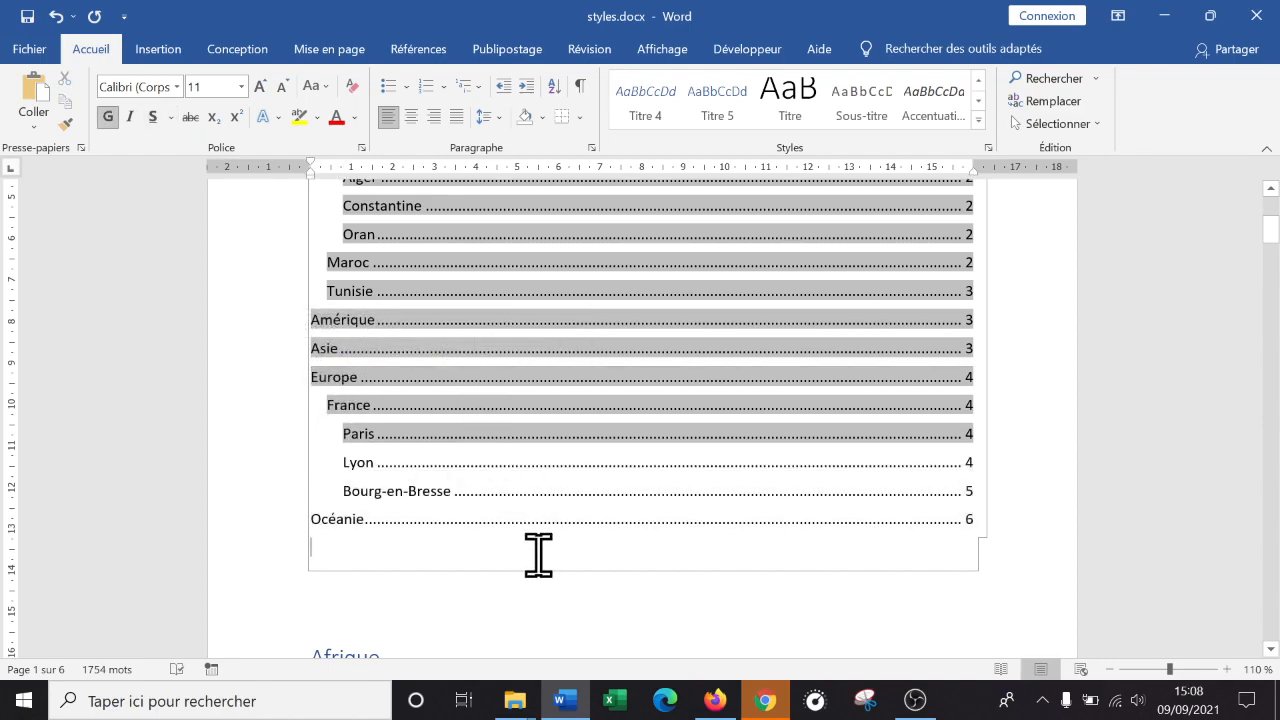
# - Review the table of contents entries and page numbers from Afrique down to Océanie, including the cities listed under France
pyautogui.click(1043, 425)
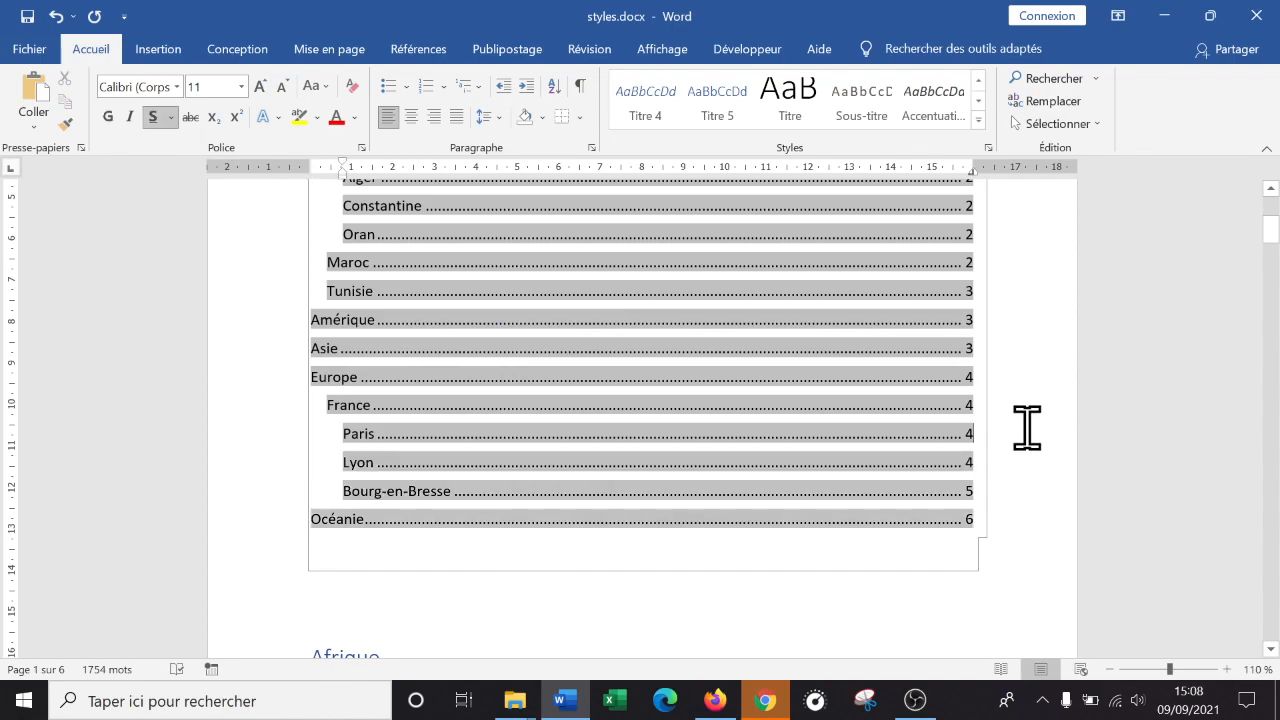
pyautogui.scroll(3, 1027, 427)
pyautogui.scroll(-5, 310, 340)
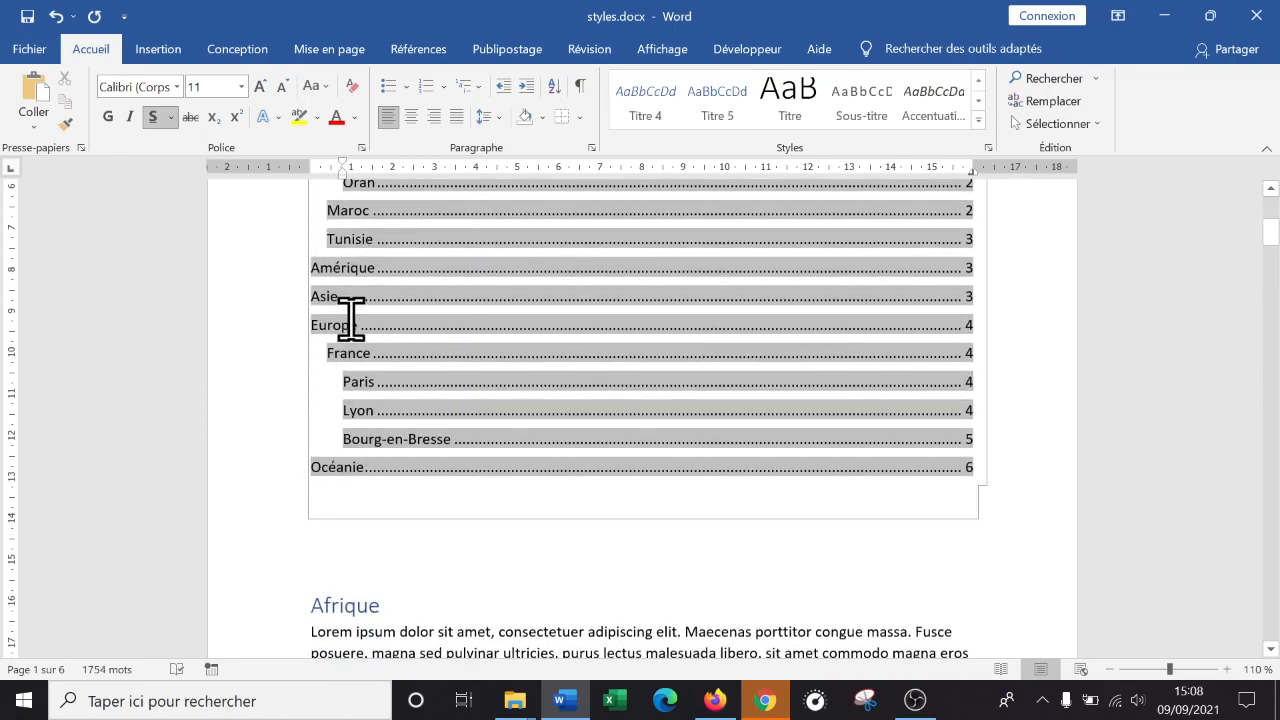
pyautogui.click(416, 556)
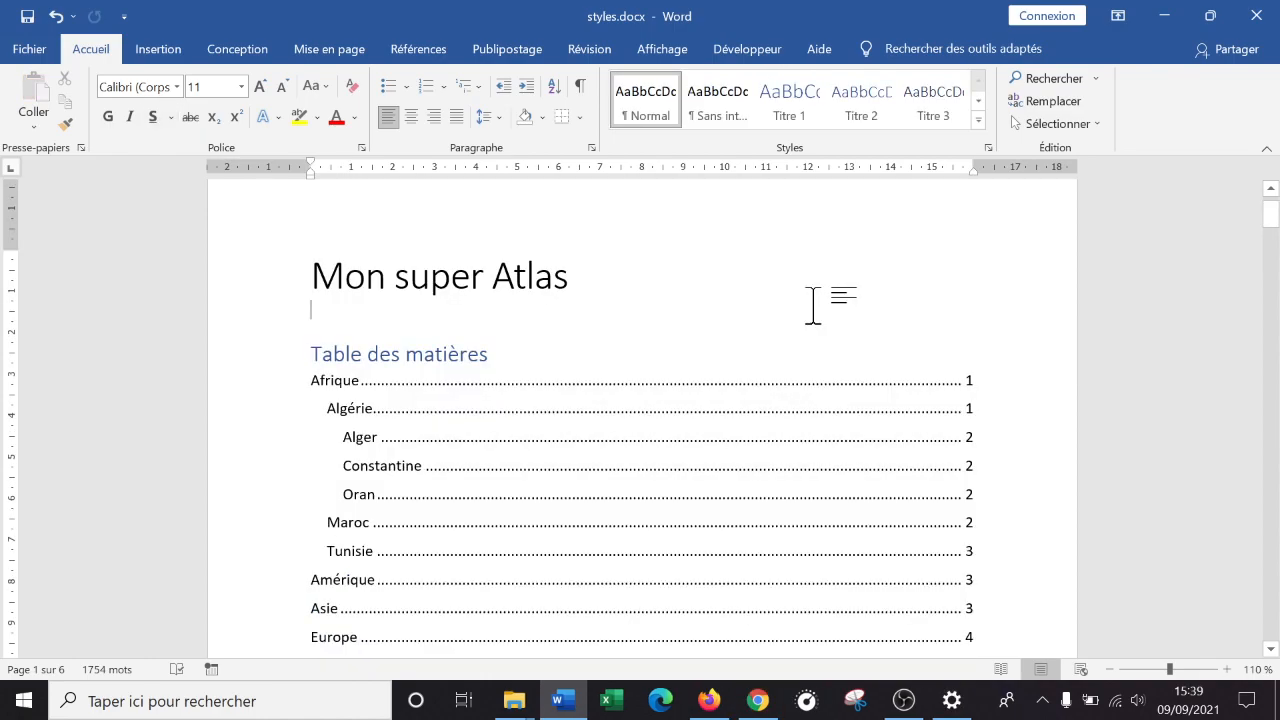
pyautogui.scroll(-4, 737, 311)
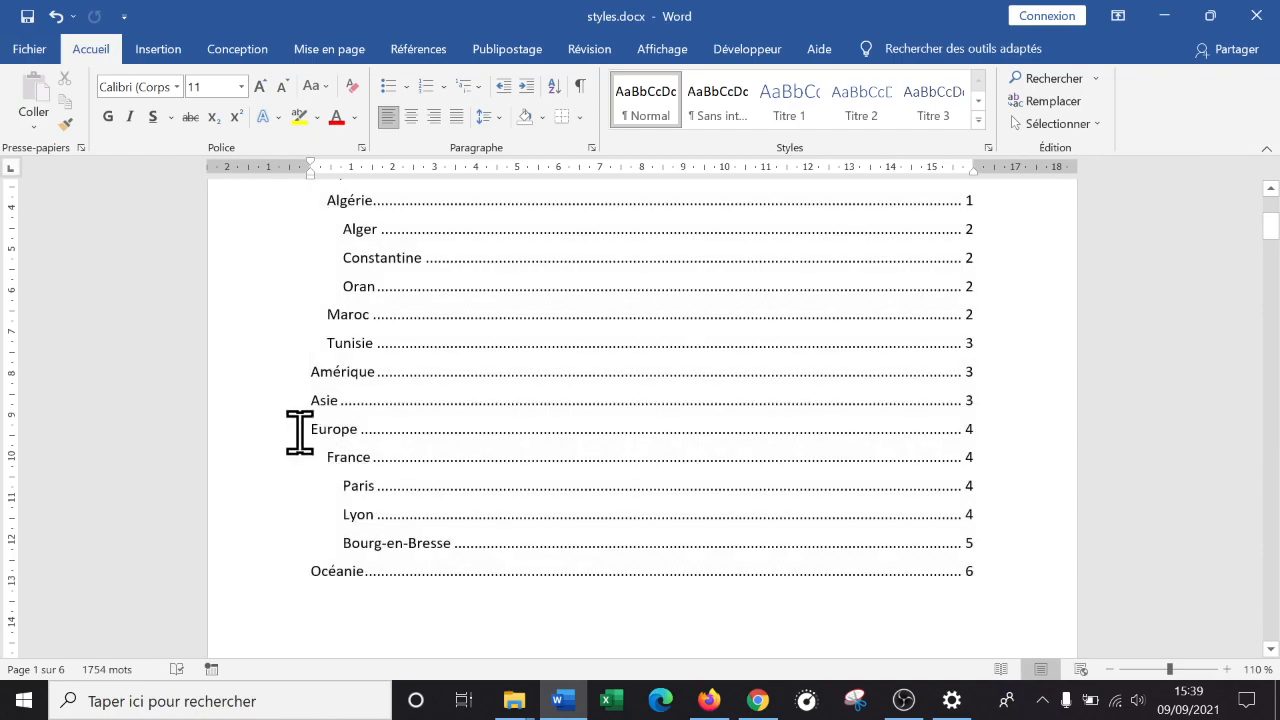
pyautogui.click(312, 432)
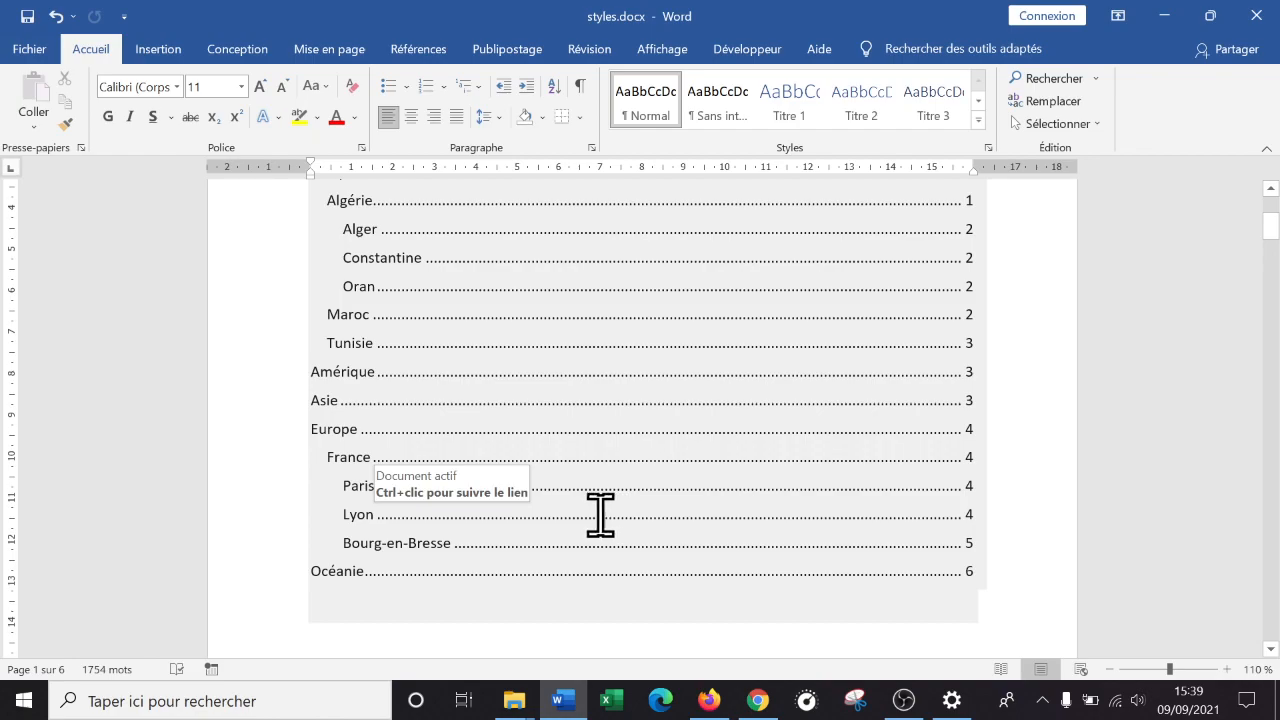
pyautogui.scroll(2, 630, 570)
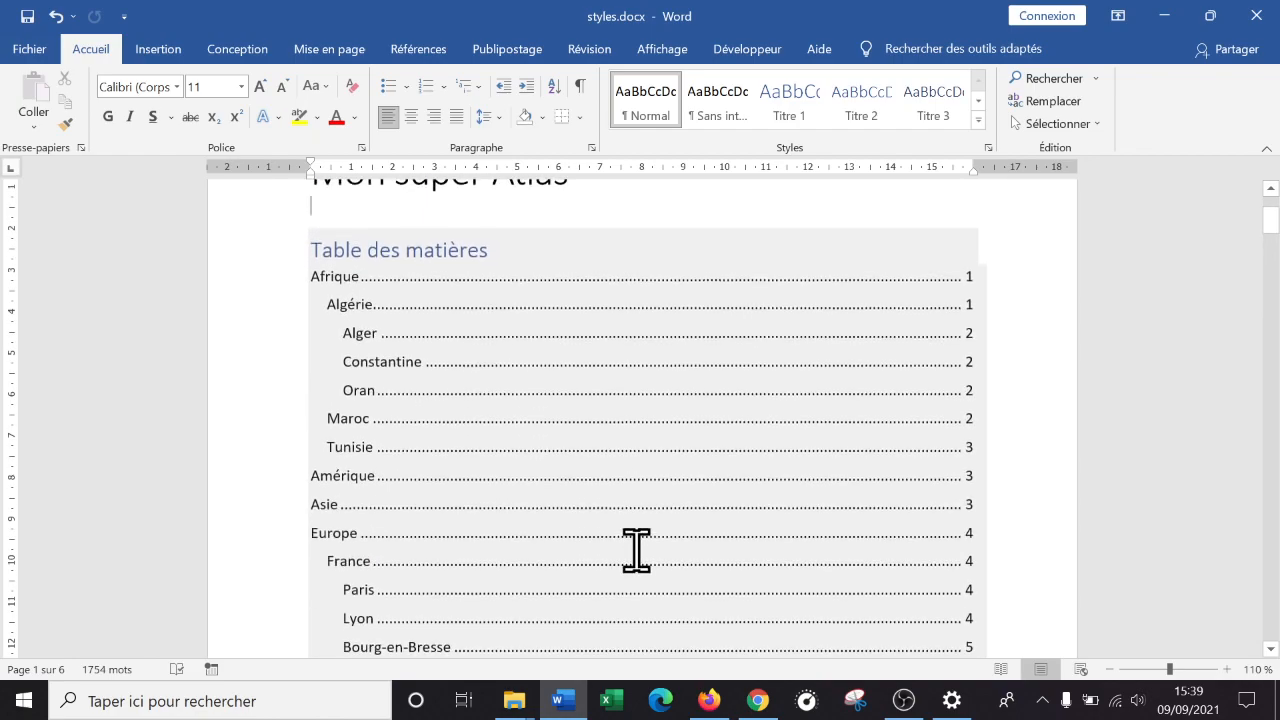
pyautogui.scroll(3, 636, 549)
pyautogui.scroll(-4, 634, 549)
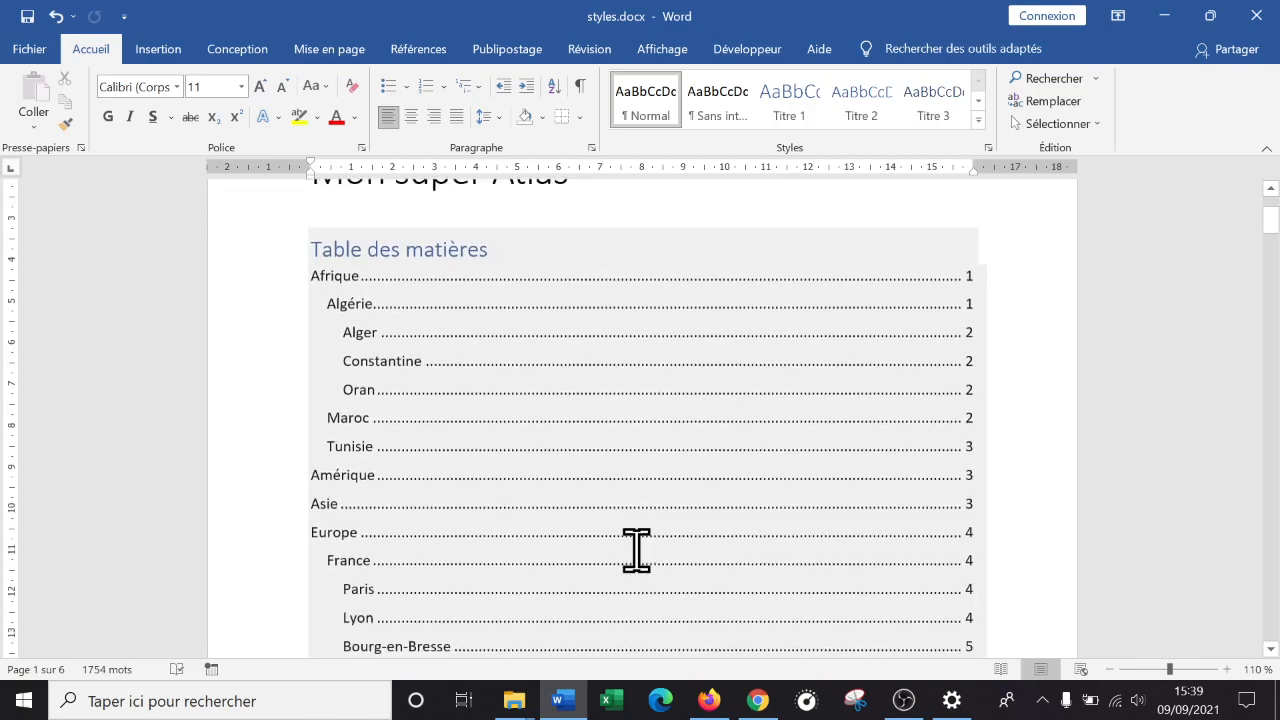
pyautogui.scroll(-1, 623, 538)
pyautogui.scroll(1, 620, 535)
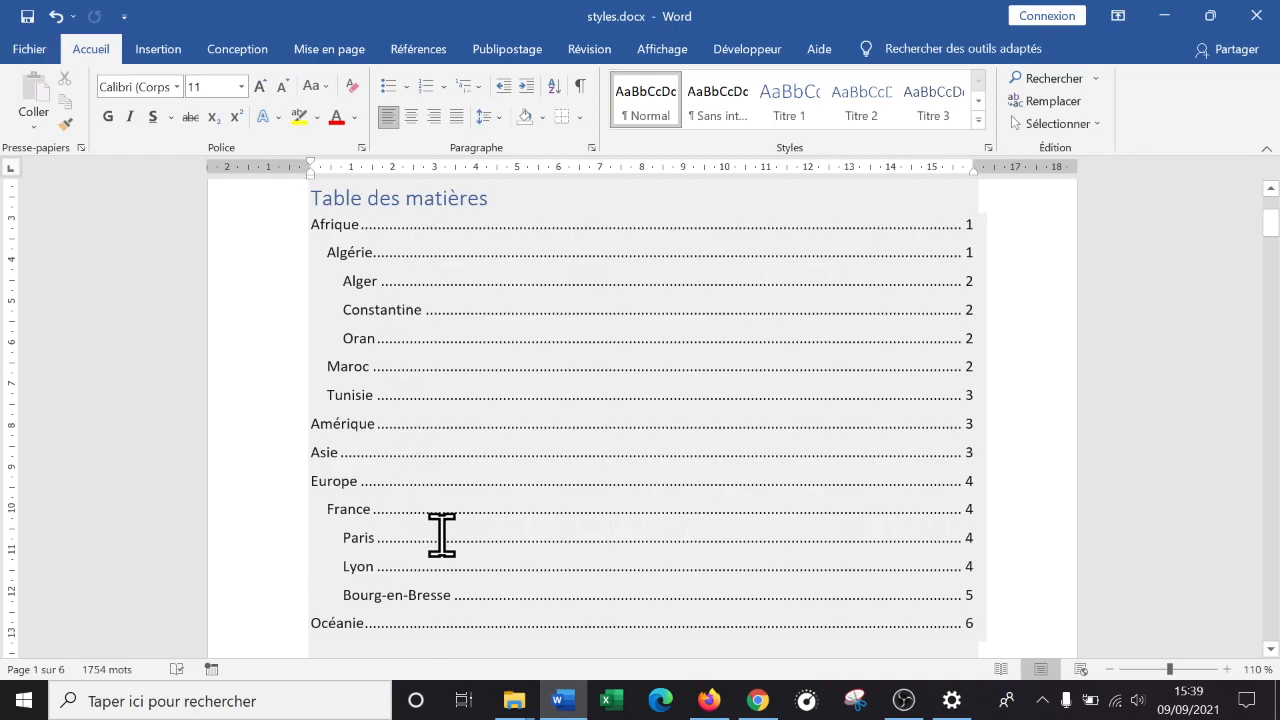
pyautogui.scroll(3, 441, 535)
# - Delete the existing automatic table of contents below the Mon super Atlas title
pyautogui.click(586, 415)
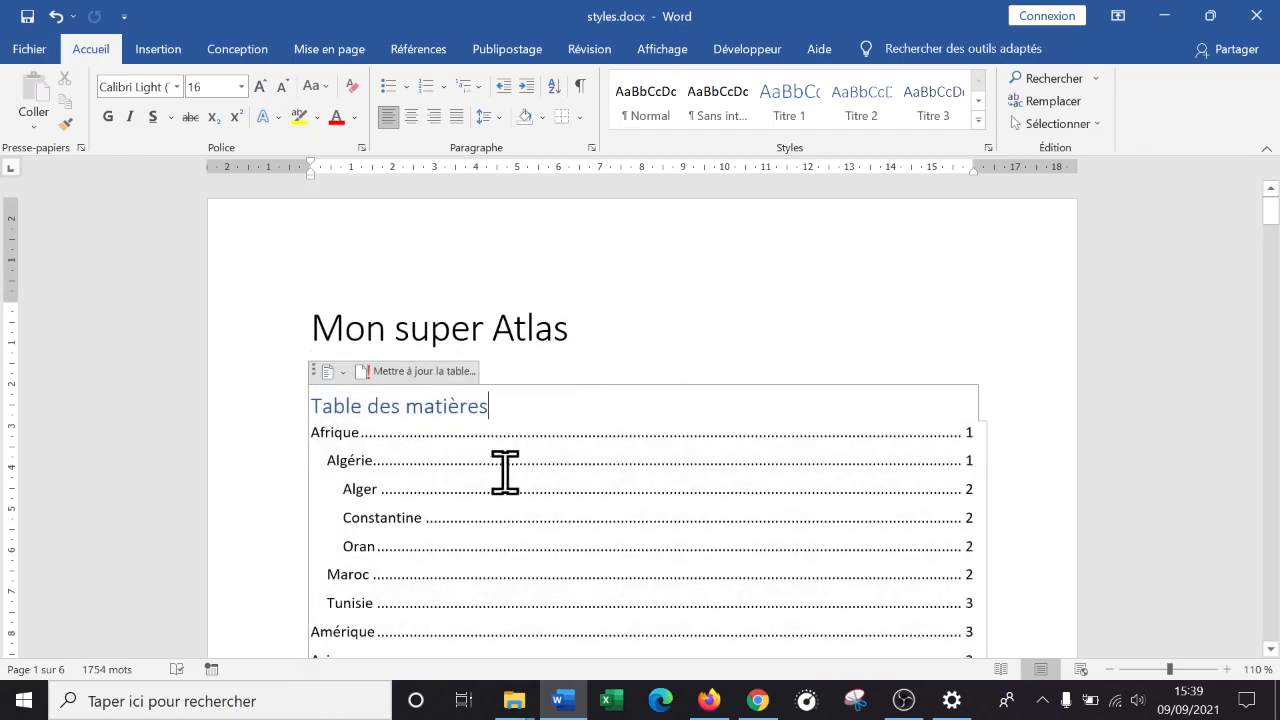
pyautogui.click(705, 338)
pyautogui.click(547, 475)
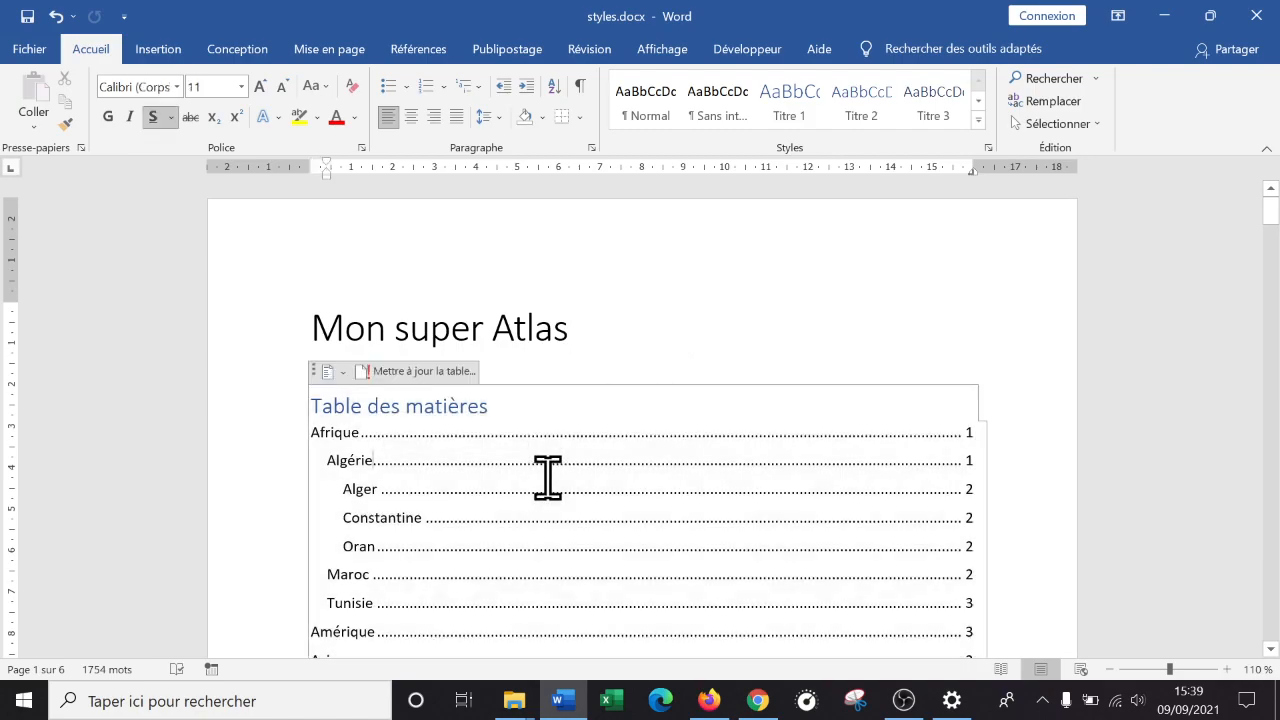
pyautogui.click(342, 372)
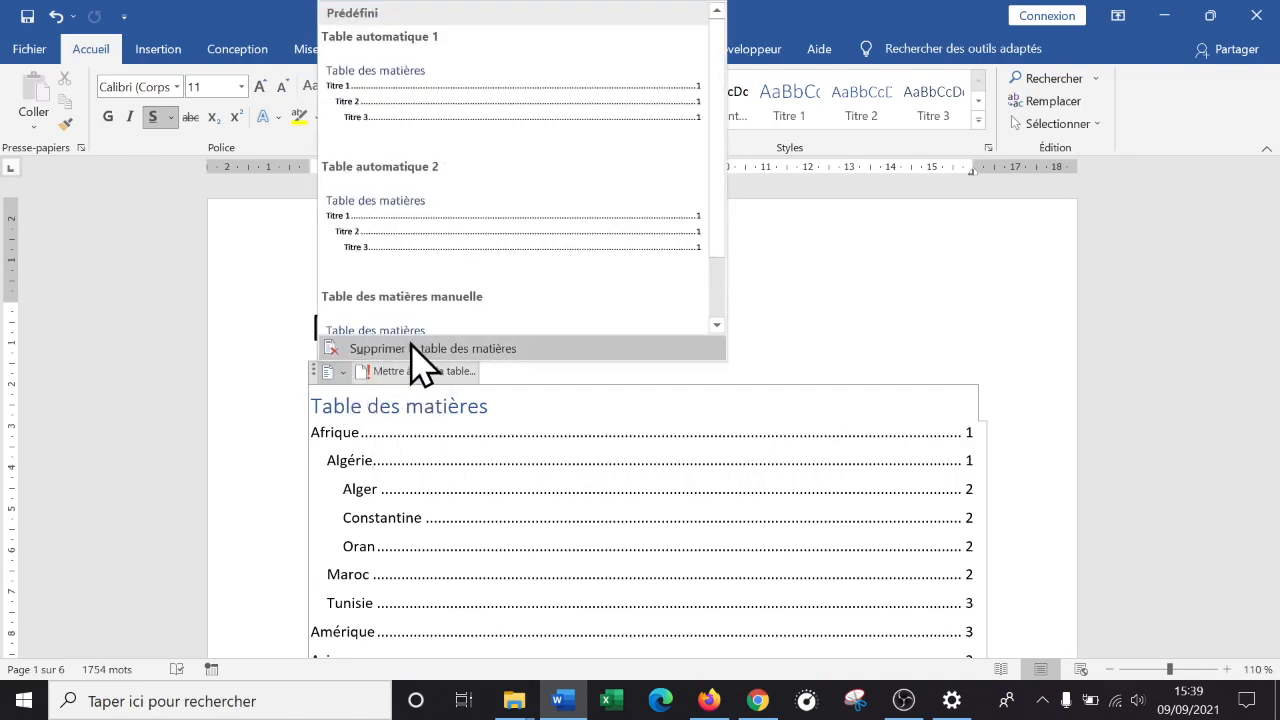
pyautogui.press('Escape')
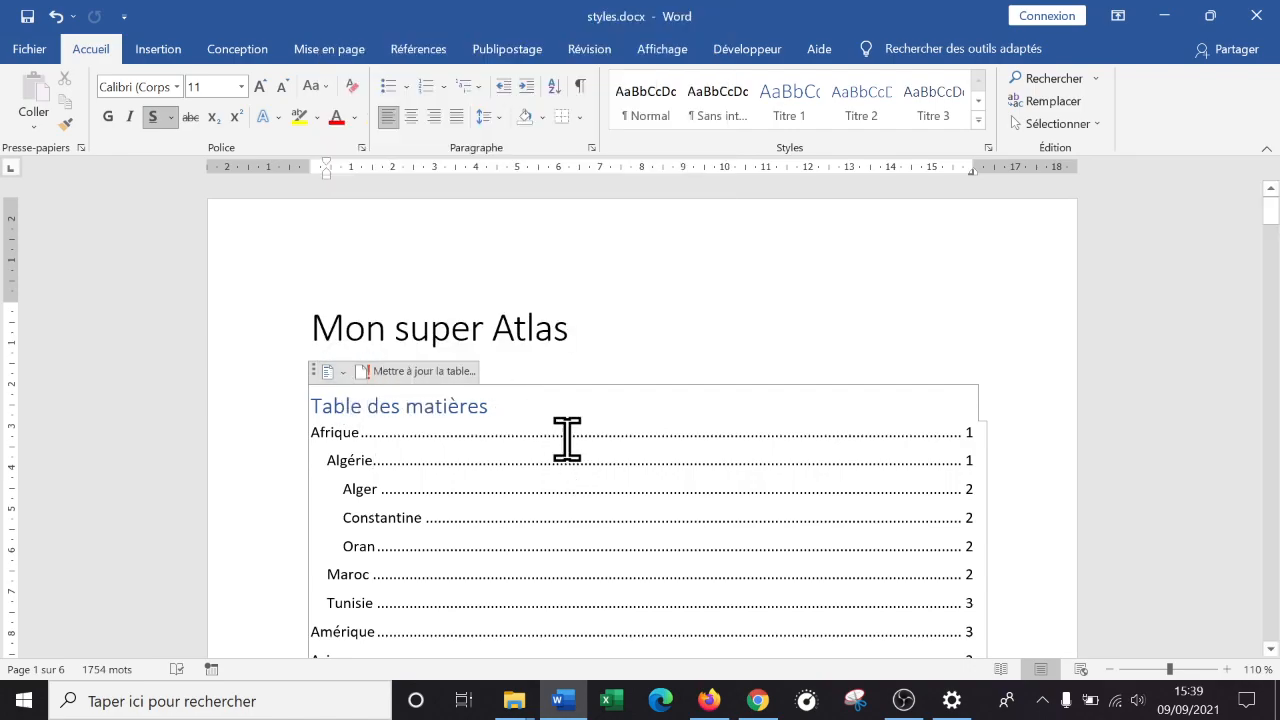
pyautogui.click(410, 49)
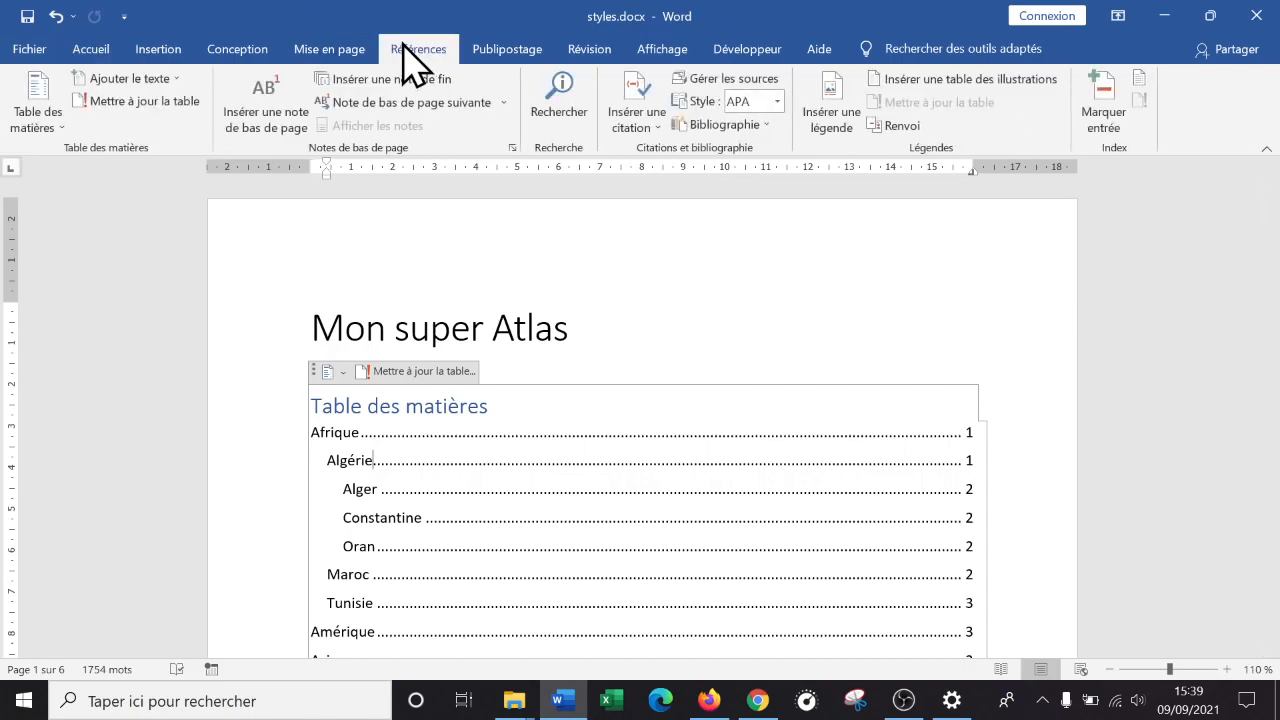
pyautogui.click(56, 132)
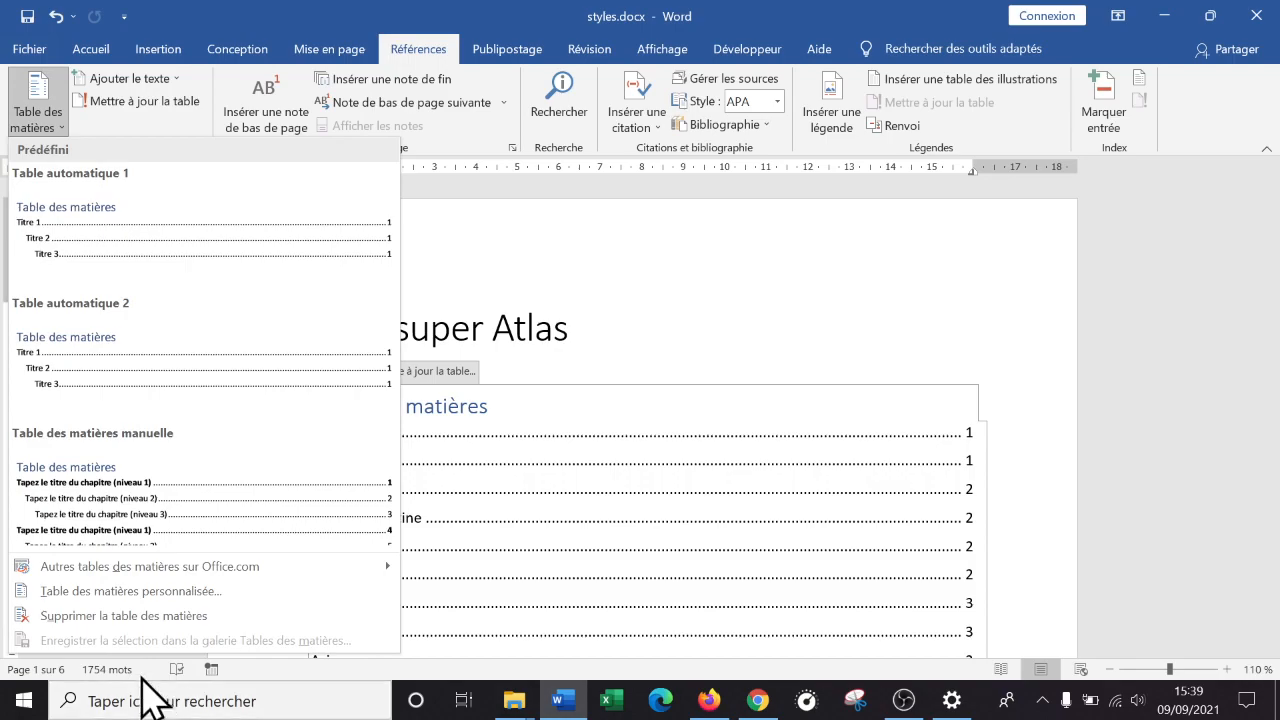
pyautogui.click(185, 616)
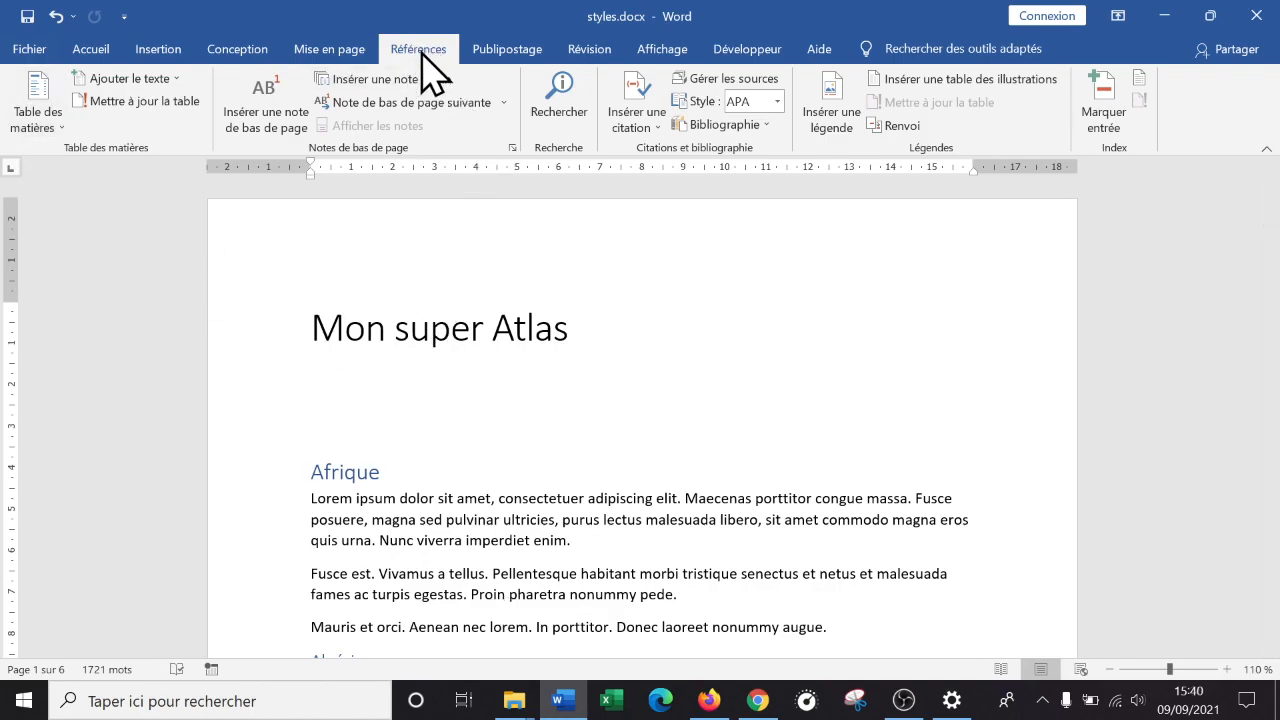
# - Start a custom table of contents on the empty line below the title, showing 4 heading levels
pyautogui.click(58, 118)
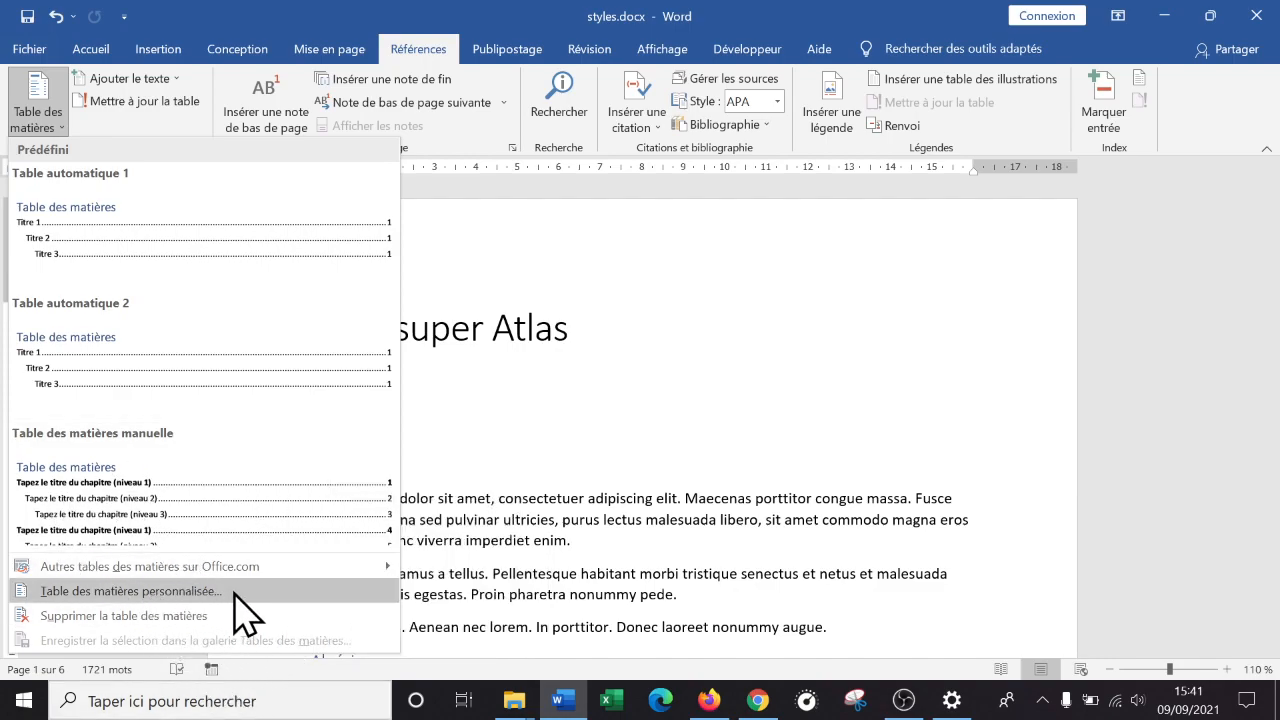
pyautogui.click(178, 592)
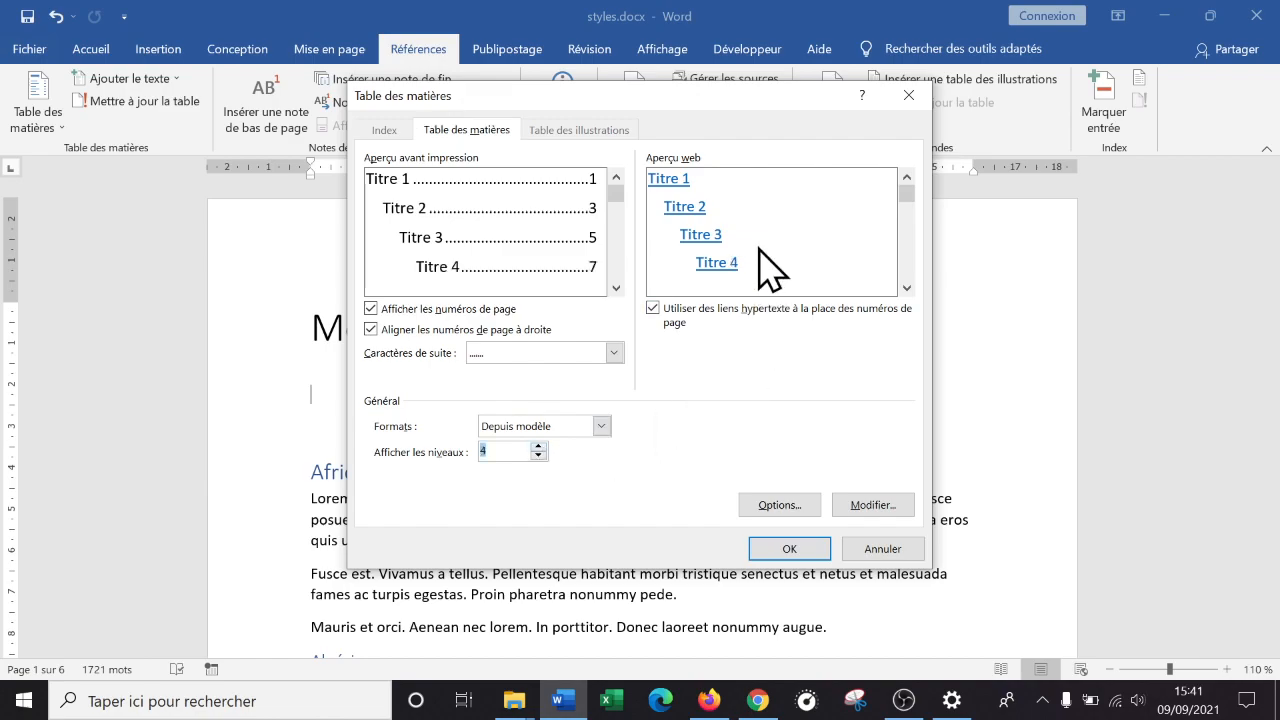
# - Preview the Classique, Soigné, Moderne and Simple formats for the table of contents and return to Depuis modèle
pyautogui.click(600, 427)
pyautogui.click(534, 459)
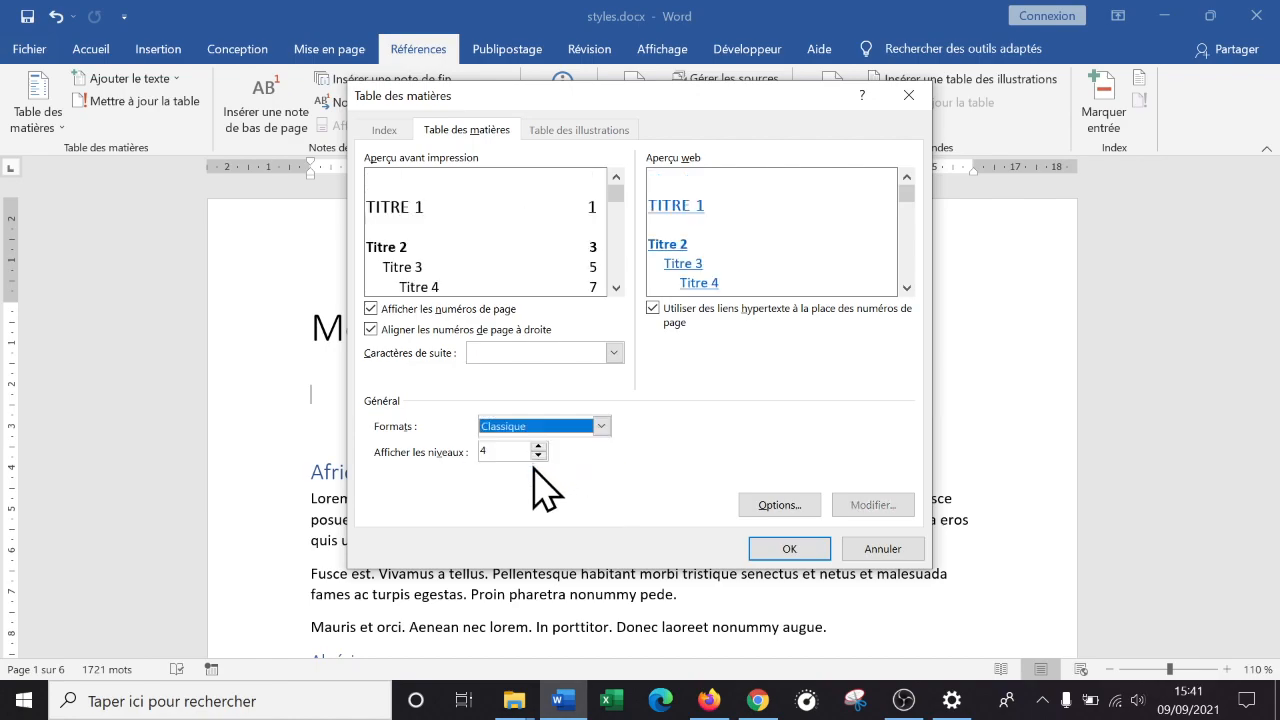
pyautogui.click(598, 427)
pyautogui.click(540, 473)
pyautogui.click(600, 427)
pyautogui.click(540, 500)
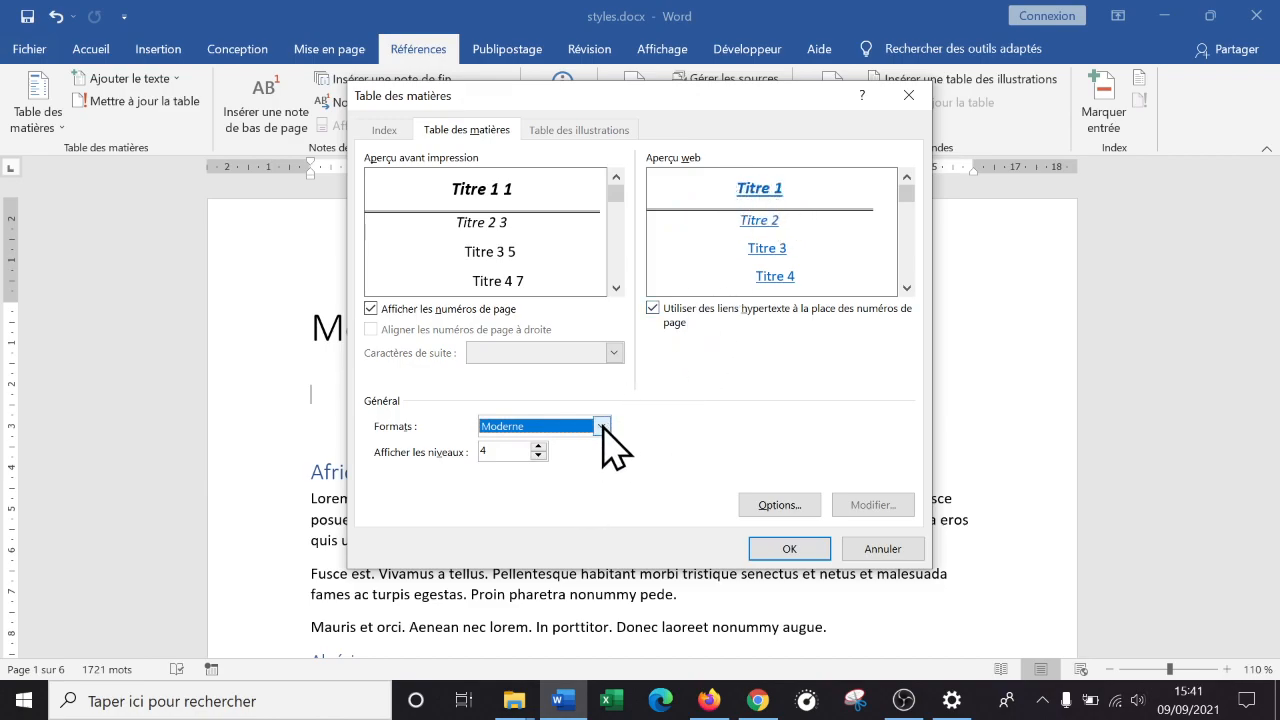
pyautogui.click(601, 427)
pyautogui.click(547, 530)
pyautogui.click(601, 427)
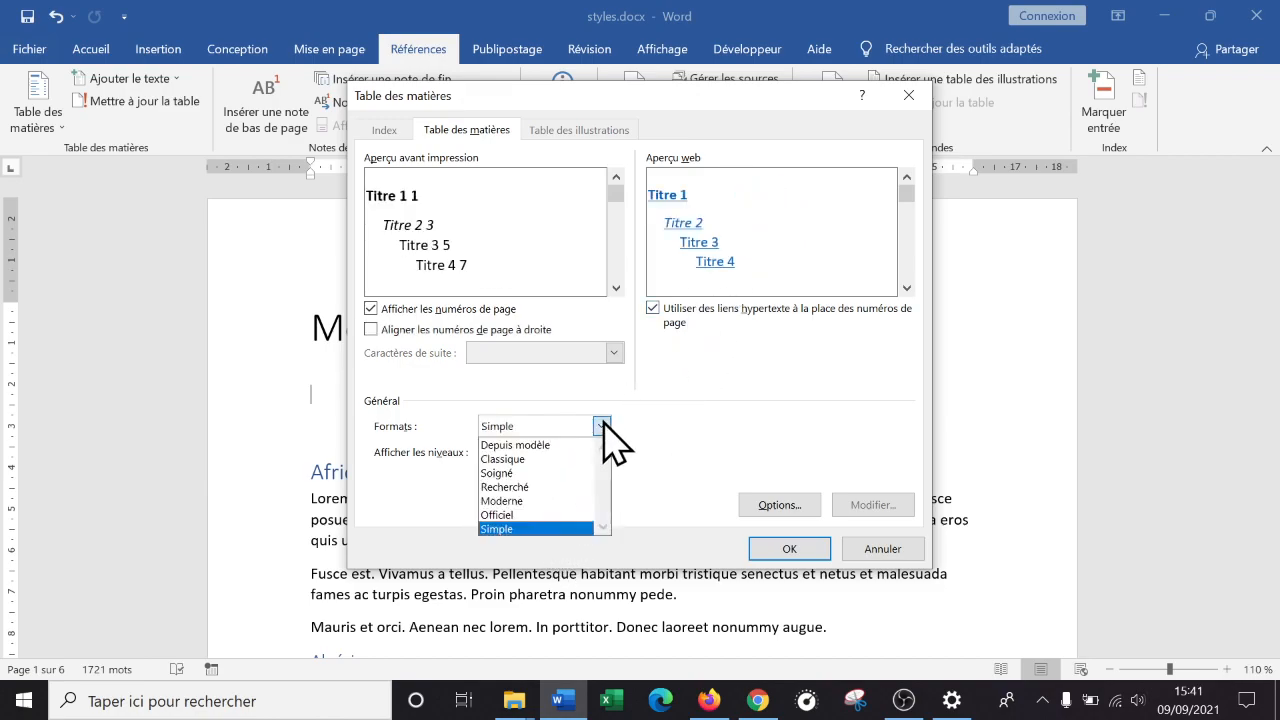
pyautogui.click(580, 446)
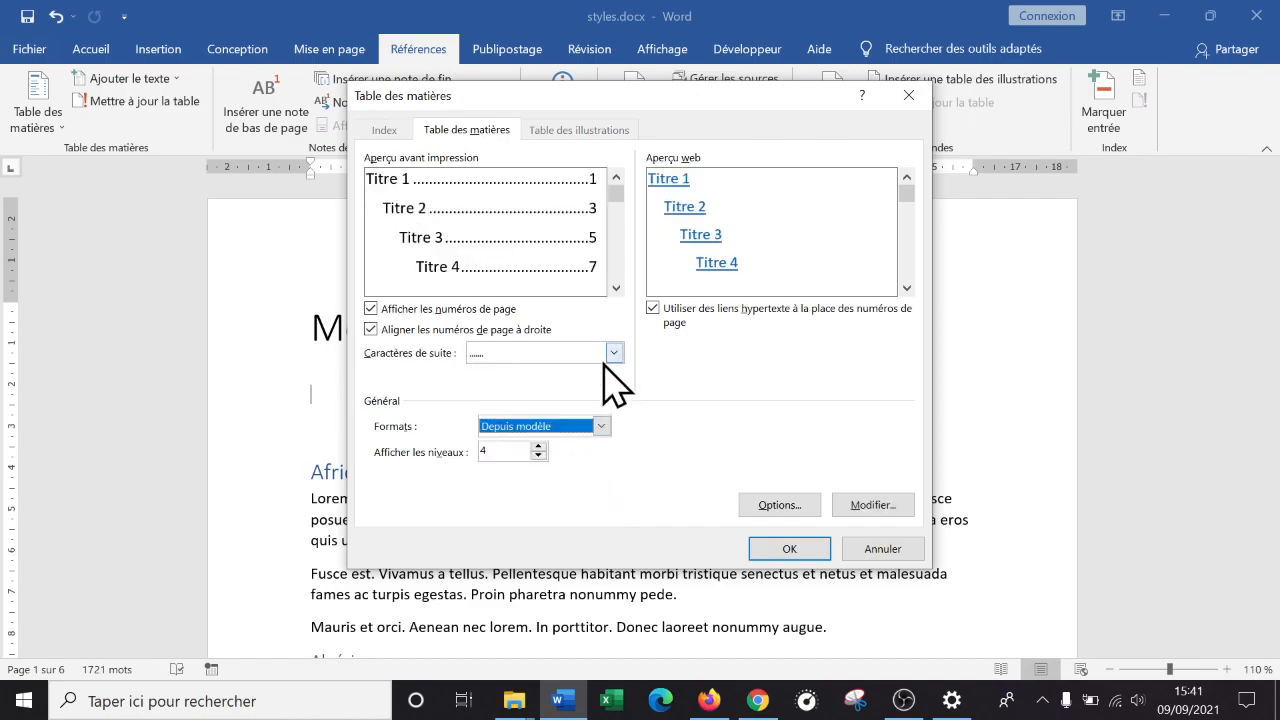
# - Try the table without page numbers, without right alignment and with a dashed leader, restoring each setting including the dotted leader
pyautogui.click(371, 309)
pyautogui.click(372, 309)
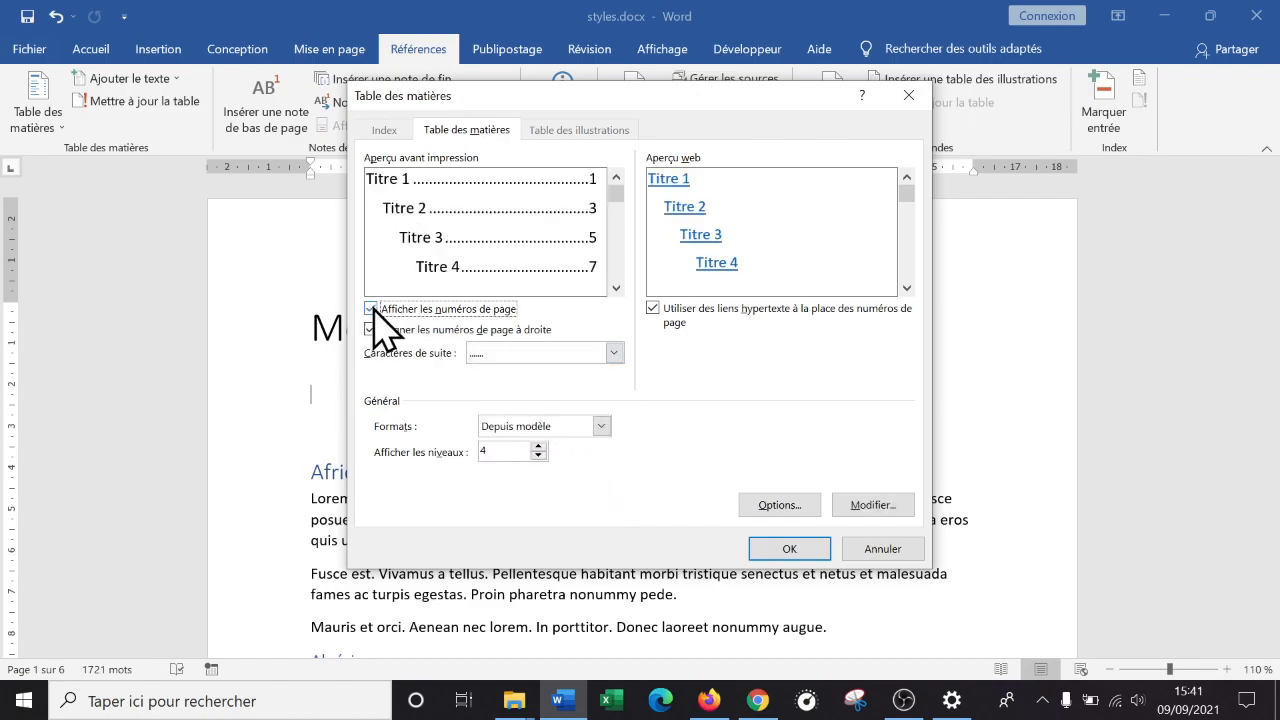
pyautogui.click(371, 329)
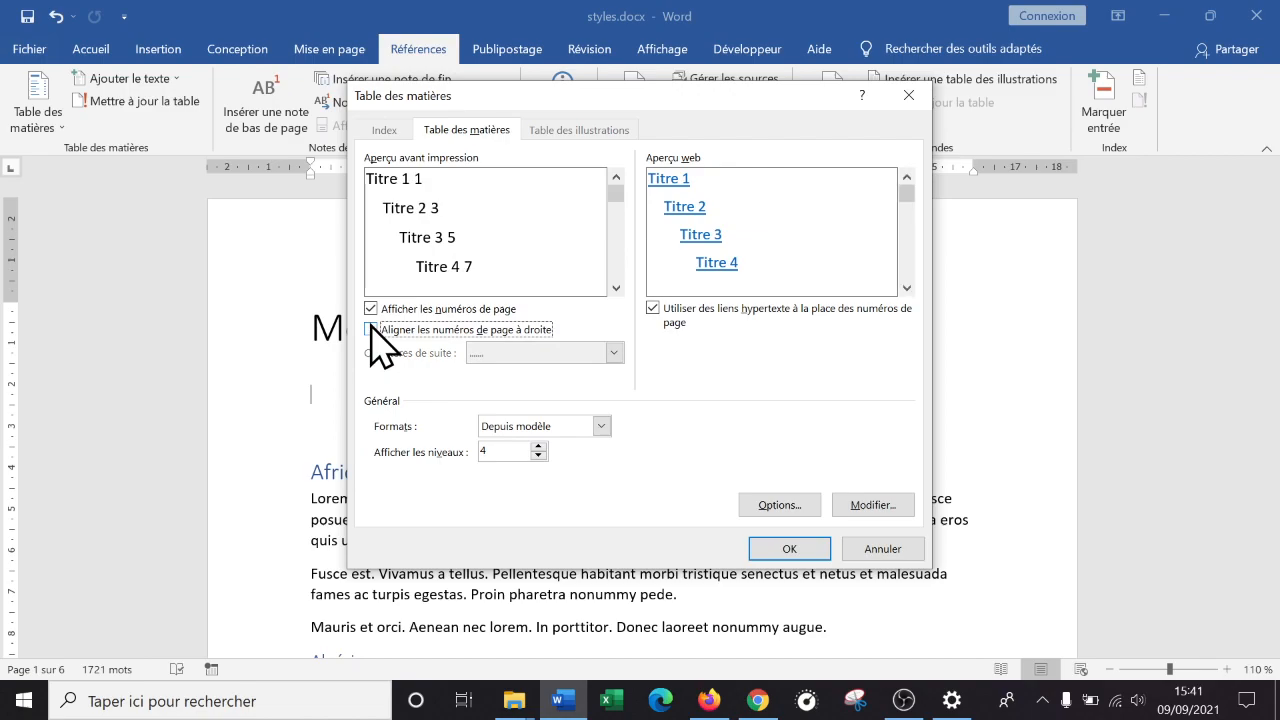
pyautogui.click(371, 329)
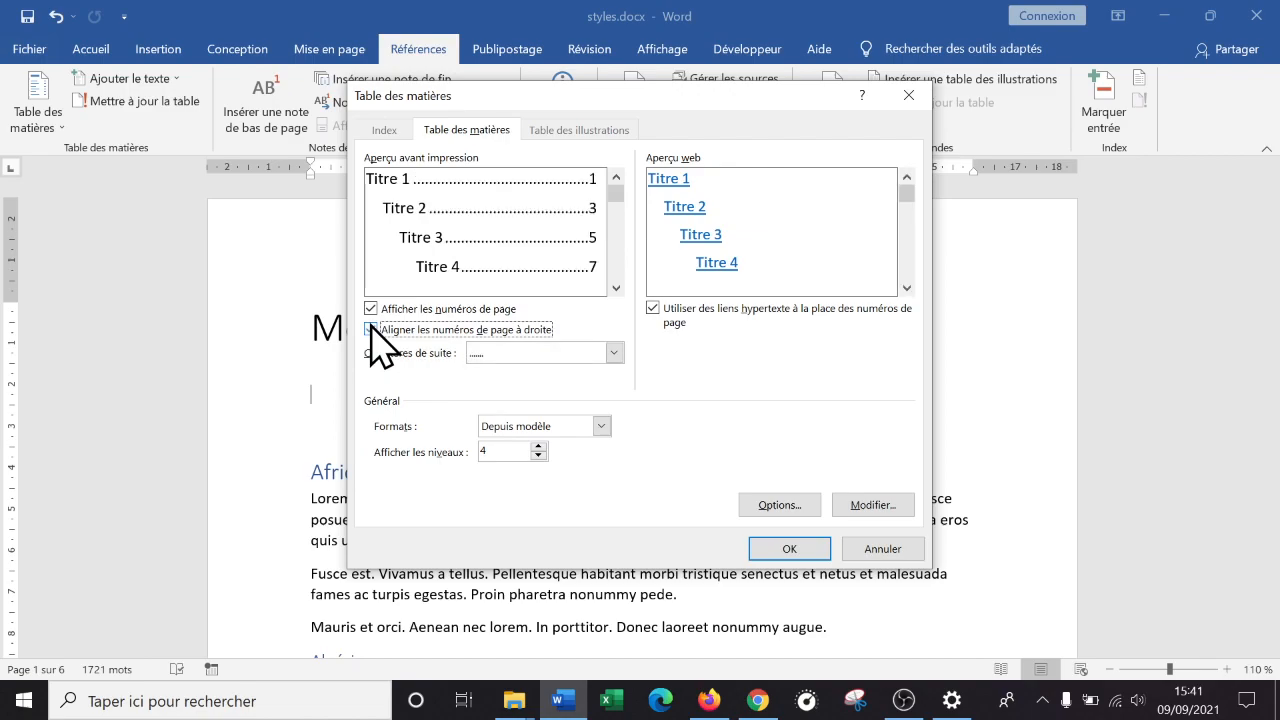
pyautogui.click(614, 353)
pyautogui.click(545, 400)
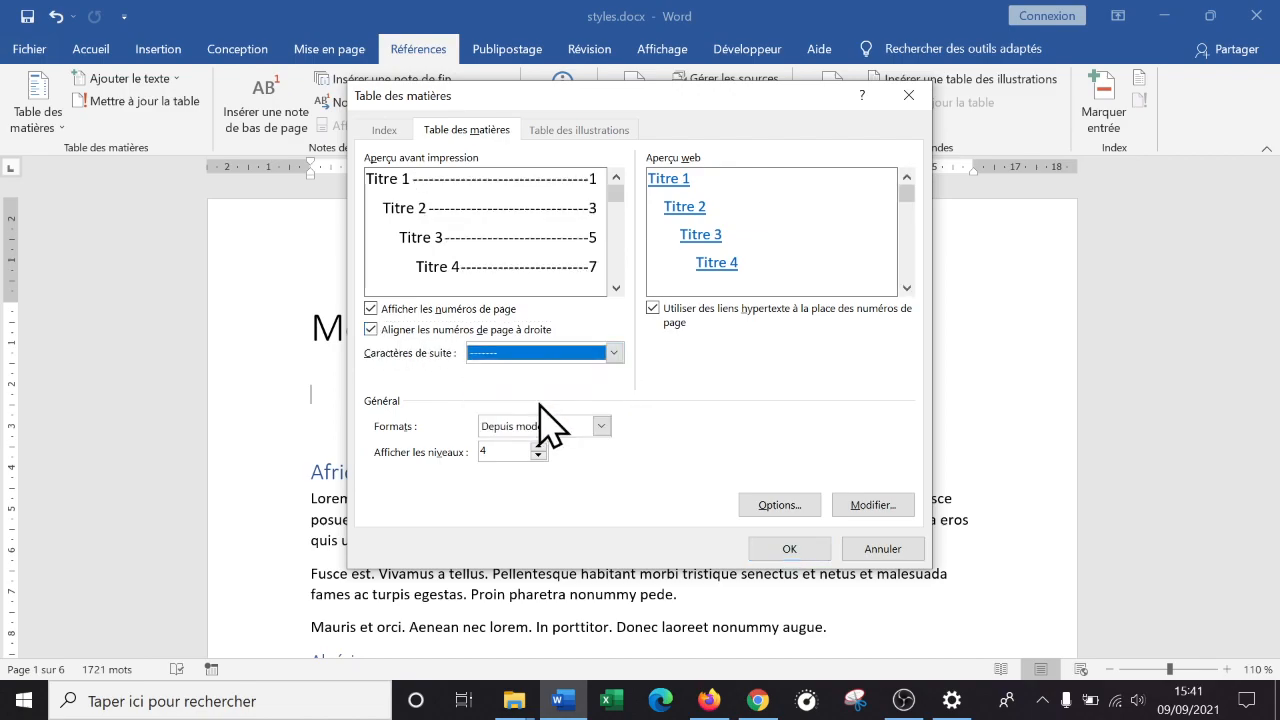
pyautogui.click(614, 353)
pyautogui.click(548, 386)
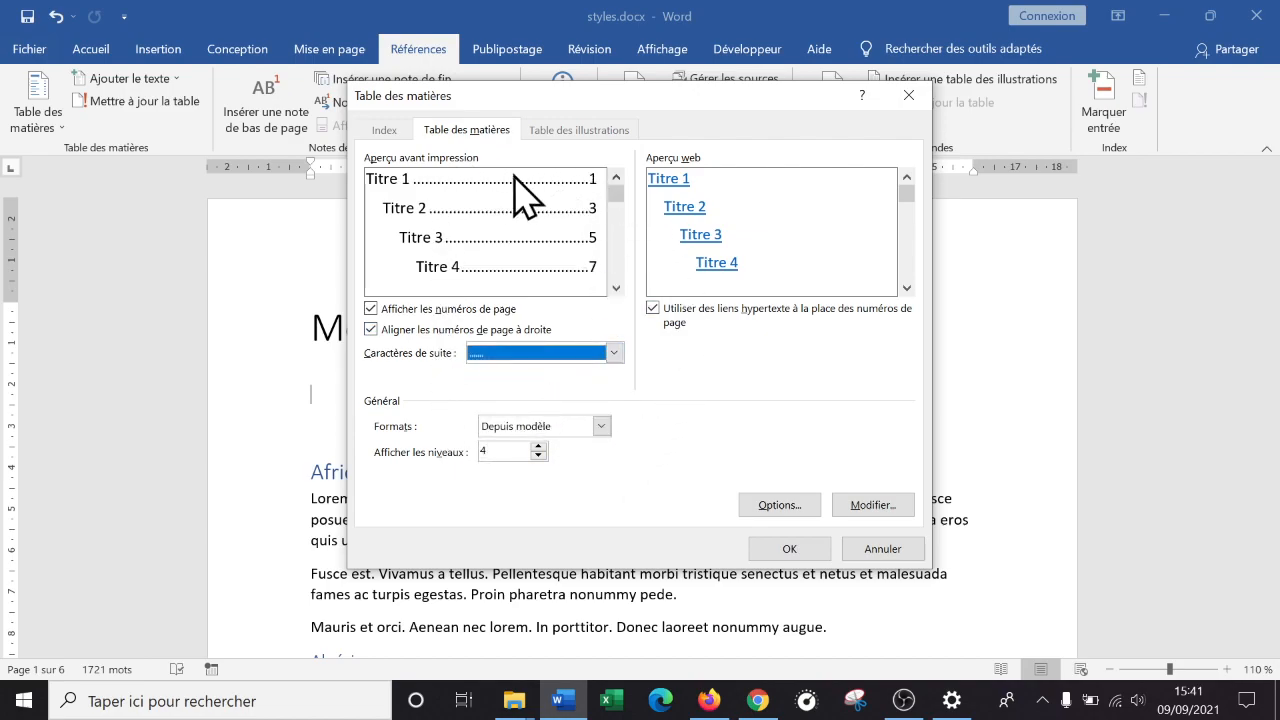
# - Look at the style-to-level options and the TM entry styles of the table of contents, cancelling both without changes
pyautogui.click(782, 510)
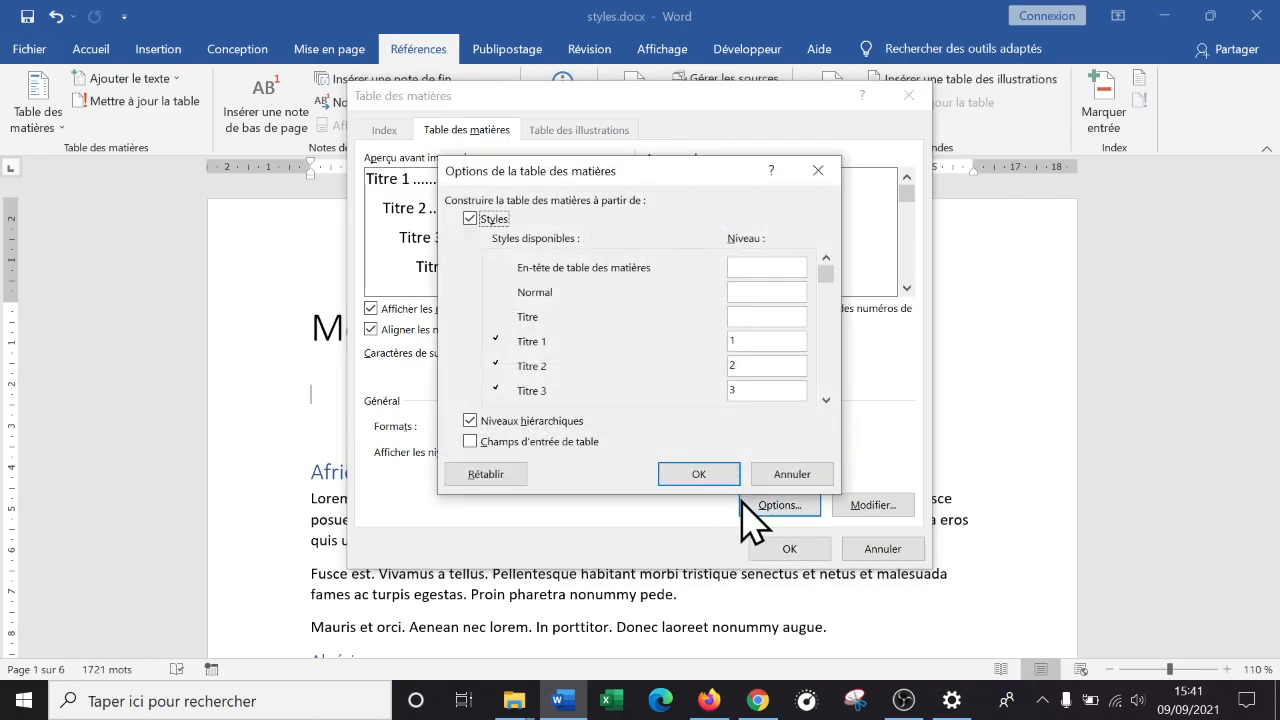
pyautogui.click(781, 480)
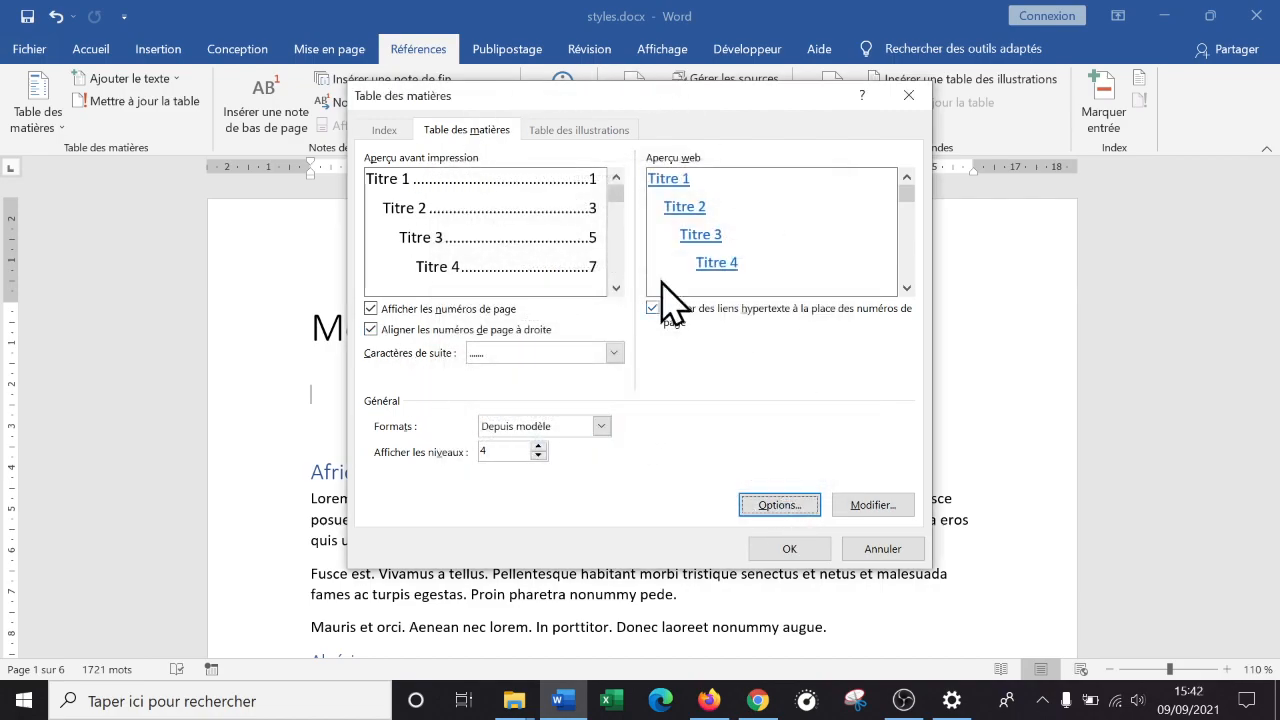
pyautogui.click(886, 507)
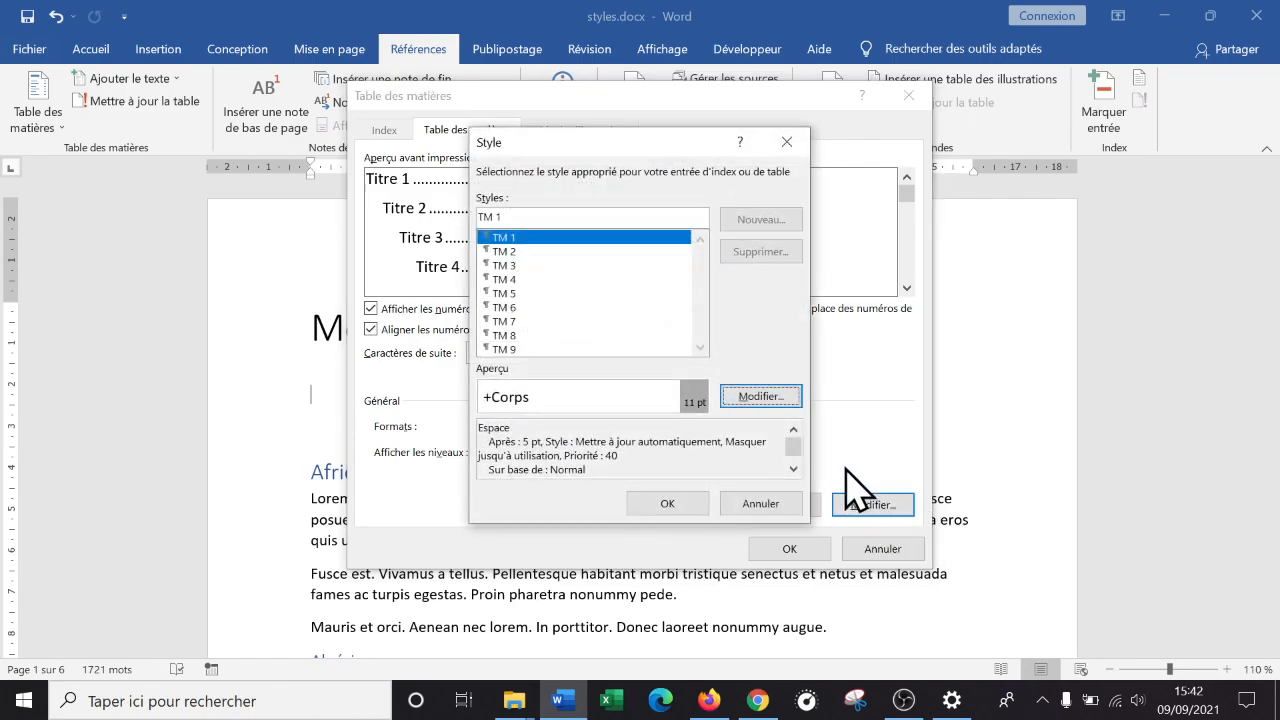
pyautogui.click(772, 506)
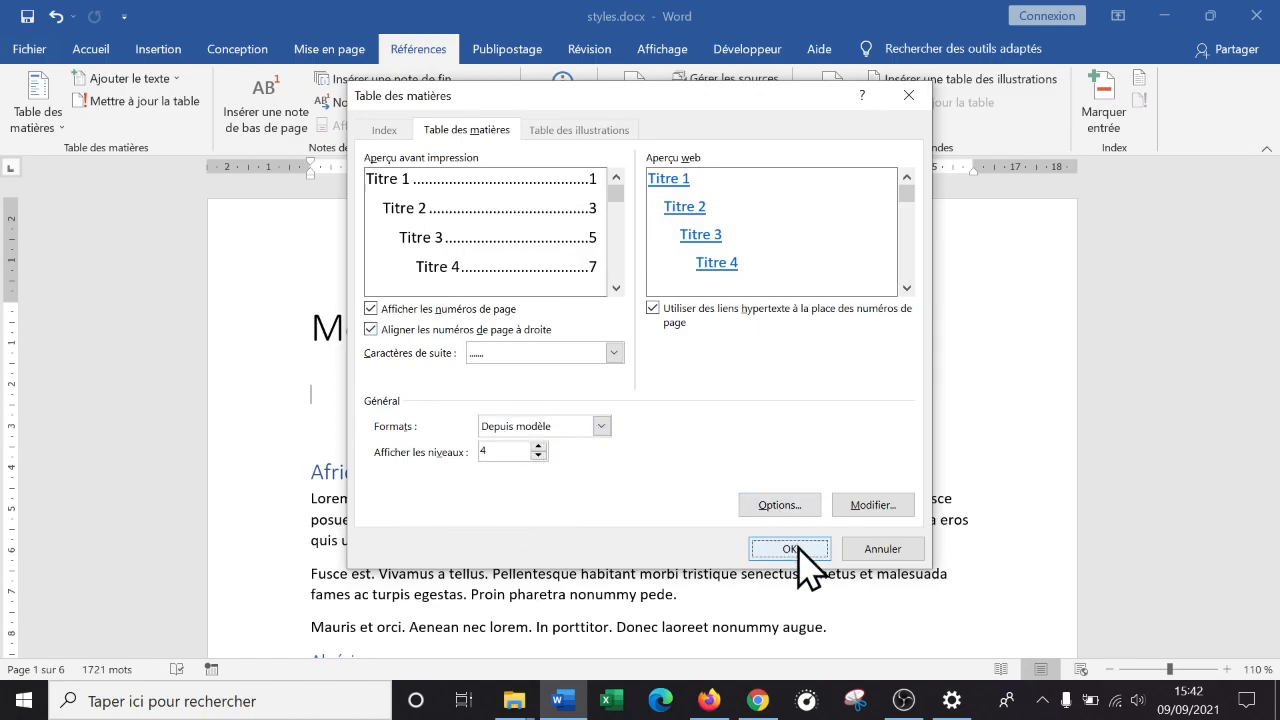
# - Insert the custom table of contents below the title in the Depuis modèle format and check its entries down to Océanie
pyautogui.click(601, 427)
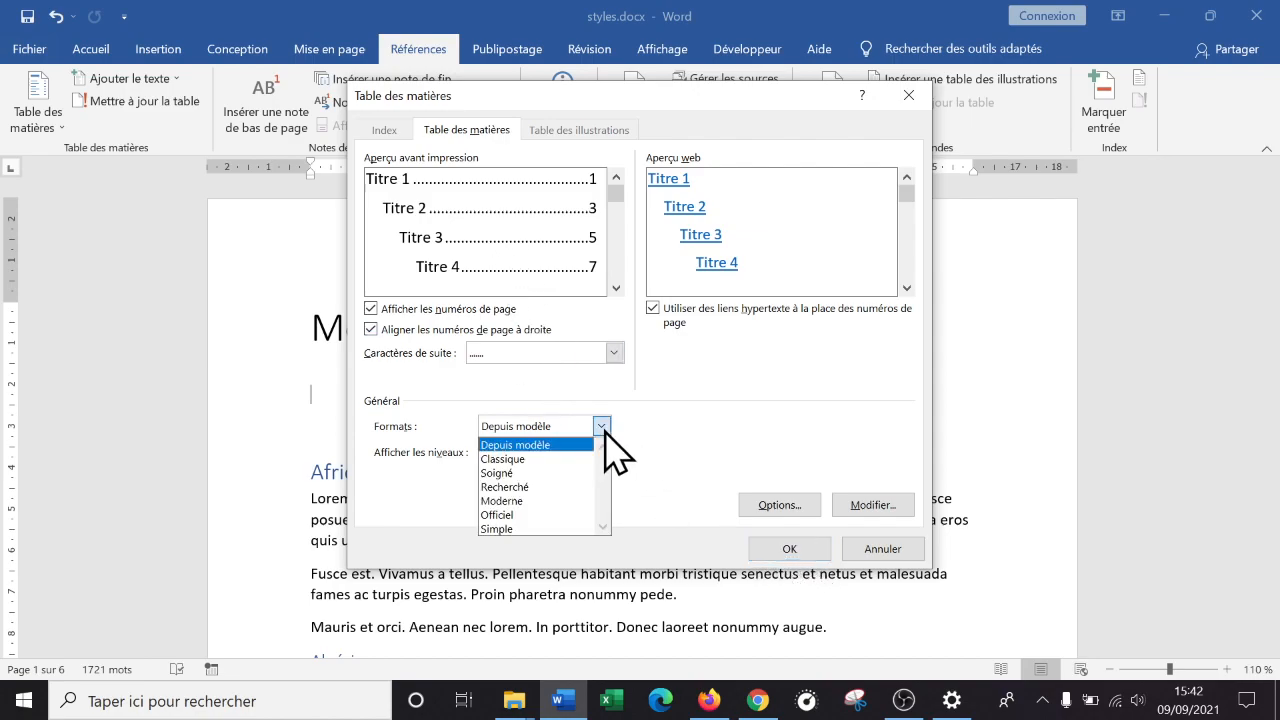
pyautogui.click(703, 432)
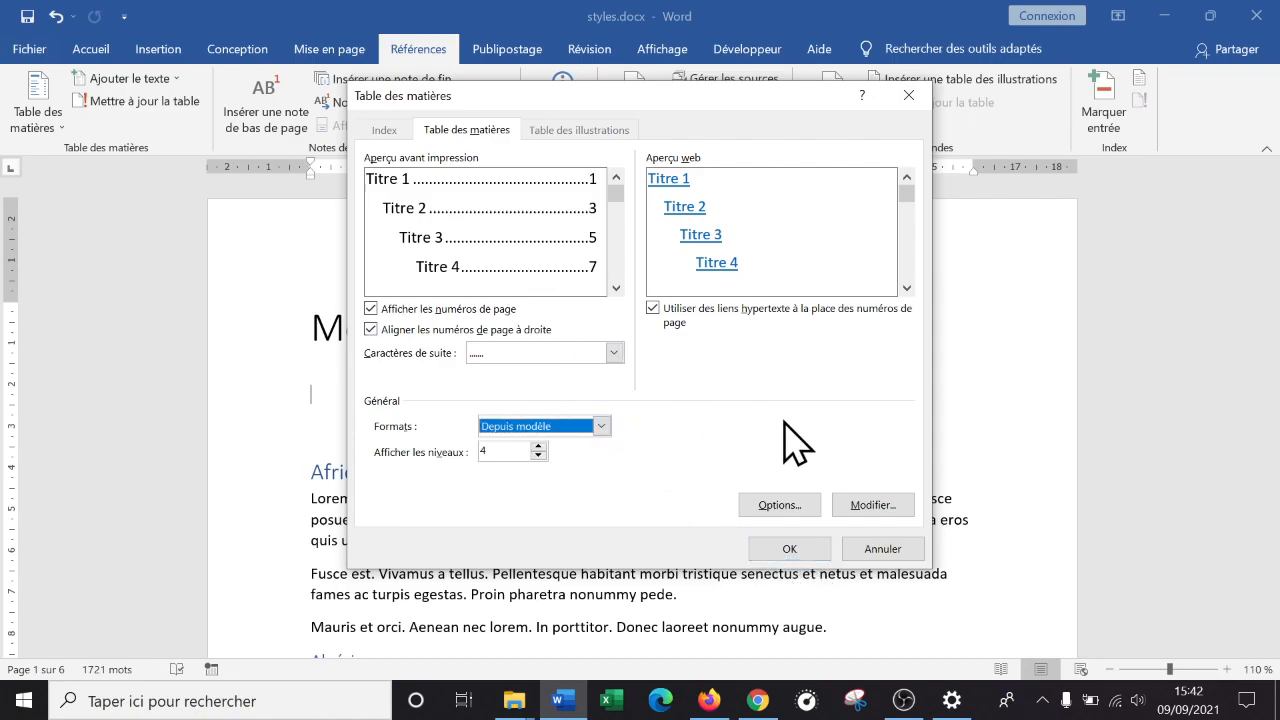
pyautogui.click(792, 550)
pyautogui.scroll(3, 788, 540)
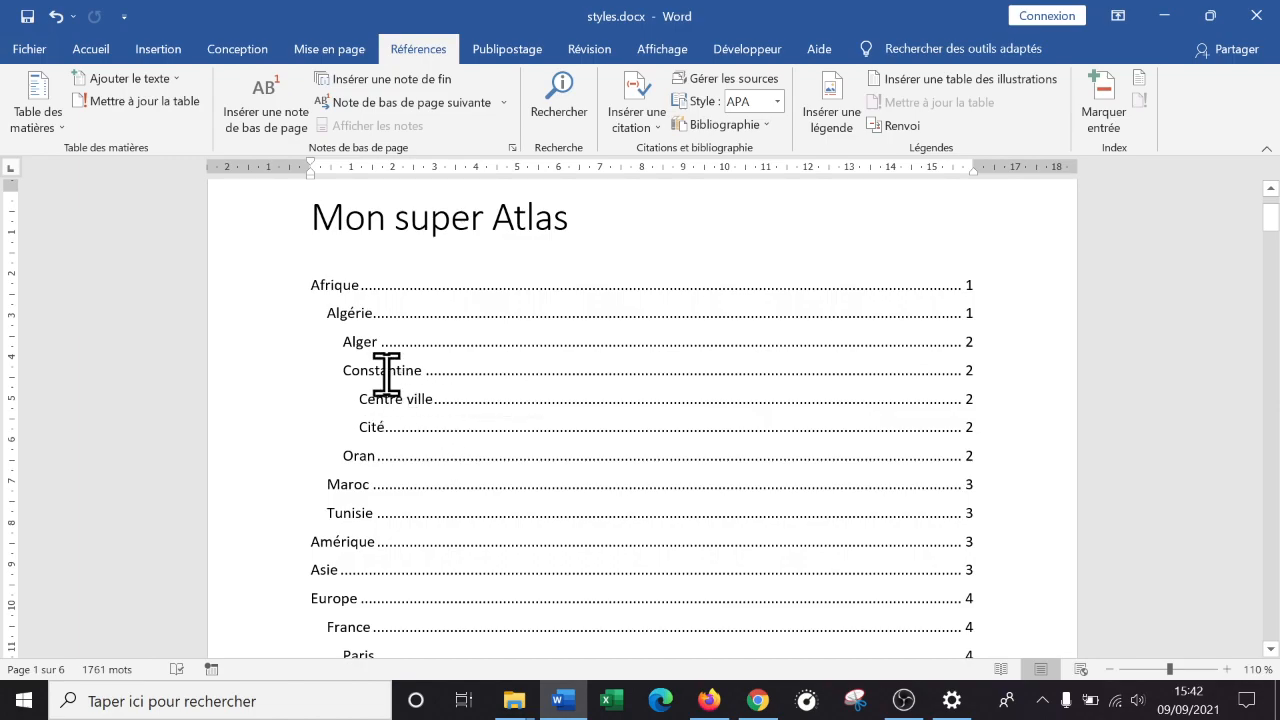
pyautogui.scroll(-5, 386, 374)
pyautogui.scroll(4, 386, 374)
pyautogui.scroll(1, 378, 306)
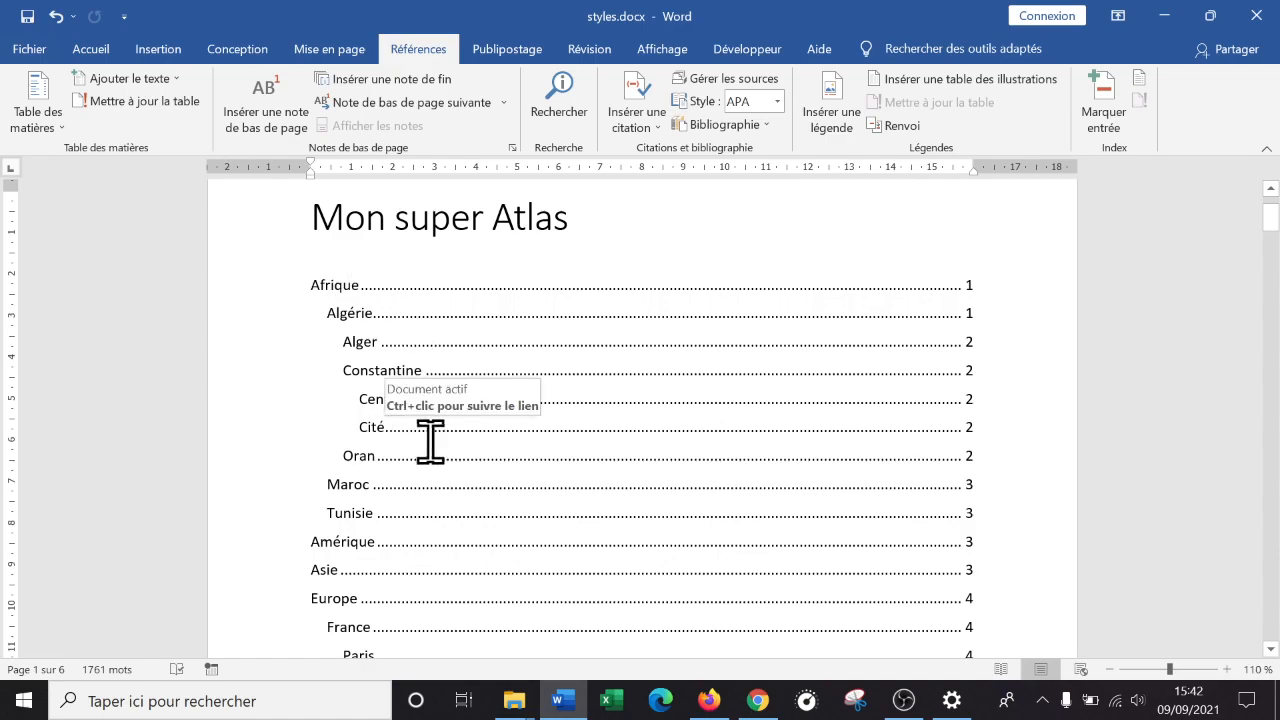
pyautogui.scroll(-6, 480, 391)
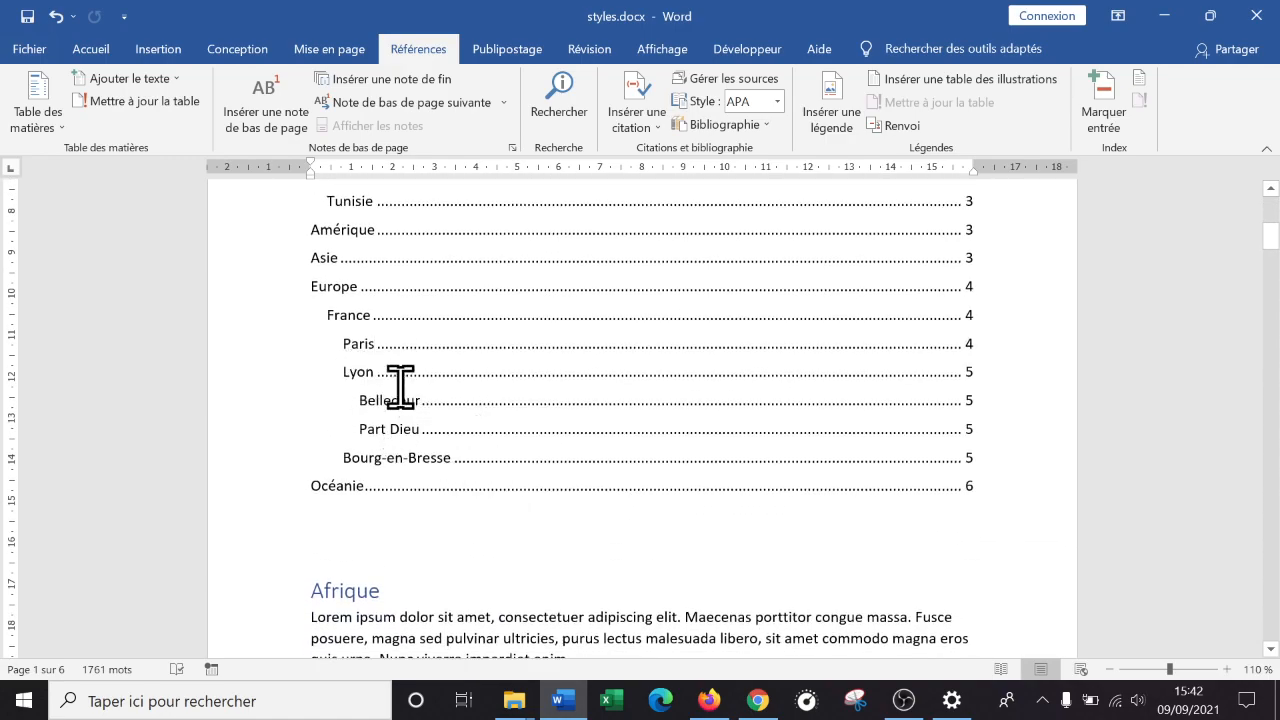
# - Review the document from the Mon super Atlas title through the table of contents to the Alger and Constantine headings
pyautogui.click(446, 560)
pyautogui.scroll(7, 891, 341)
pyautogui.click(891, 341)
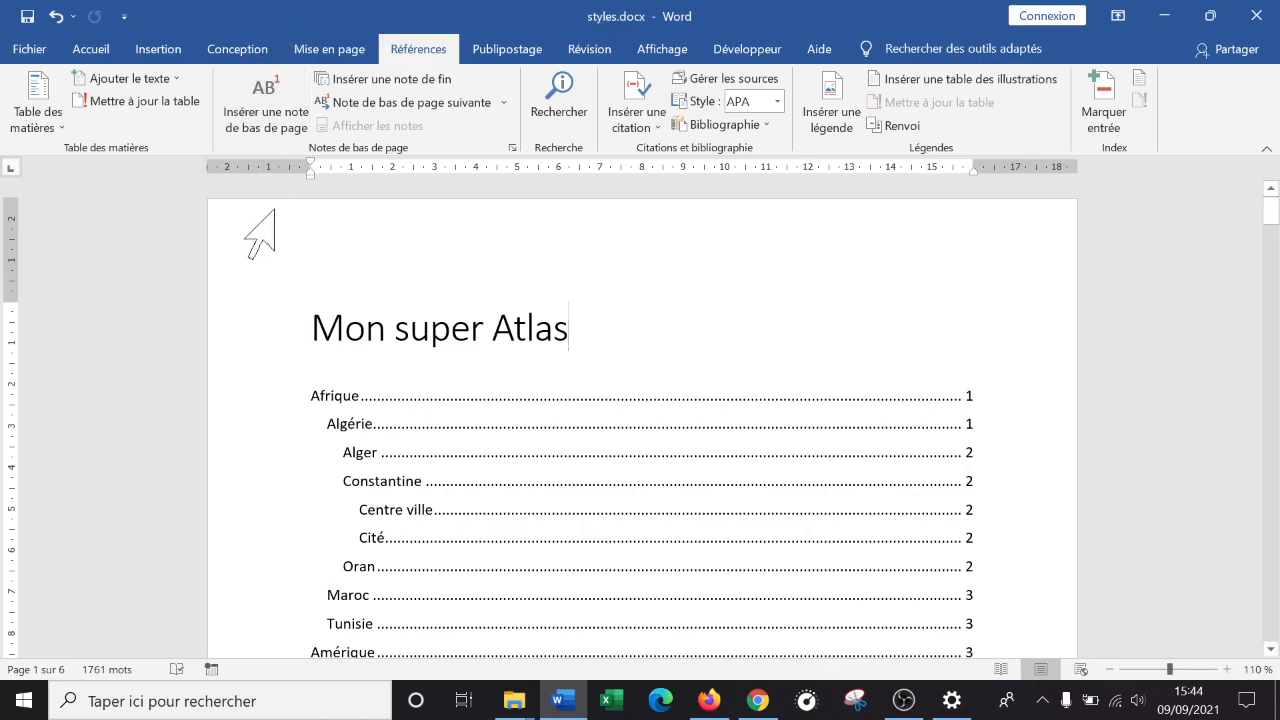
pyautogui.scroll(-6, 834, 437)
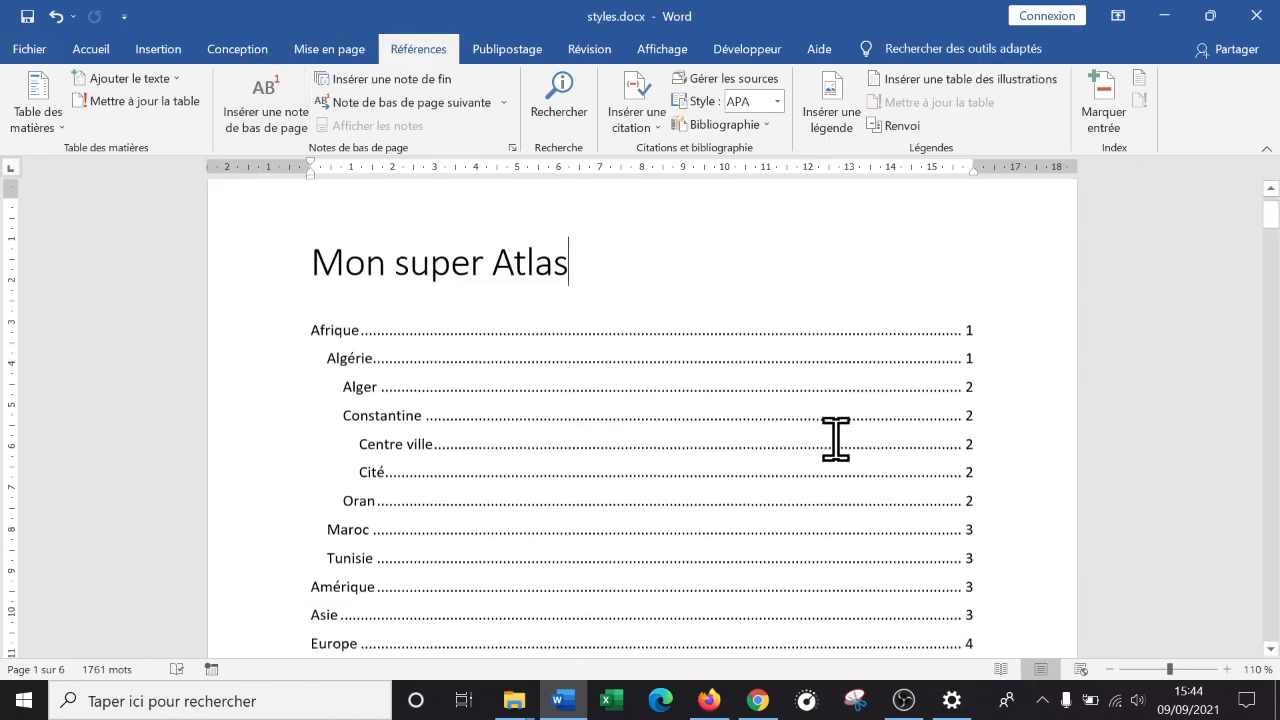
pyautogui.scroll(5, 834, 437)
pyautogui.scroll(1, 835, 437)
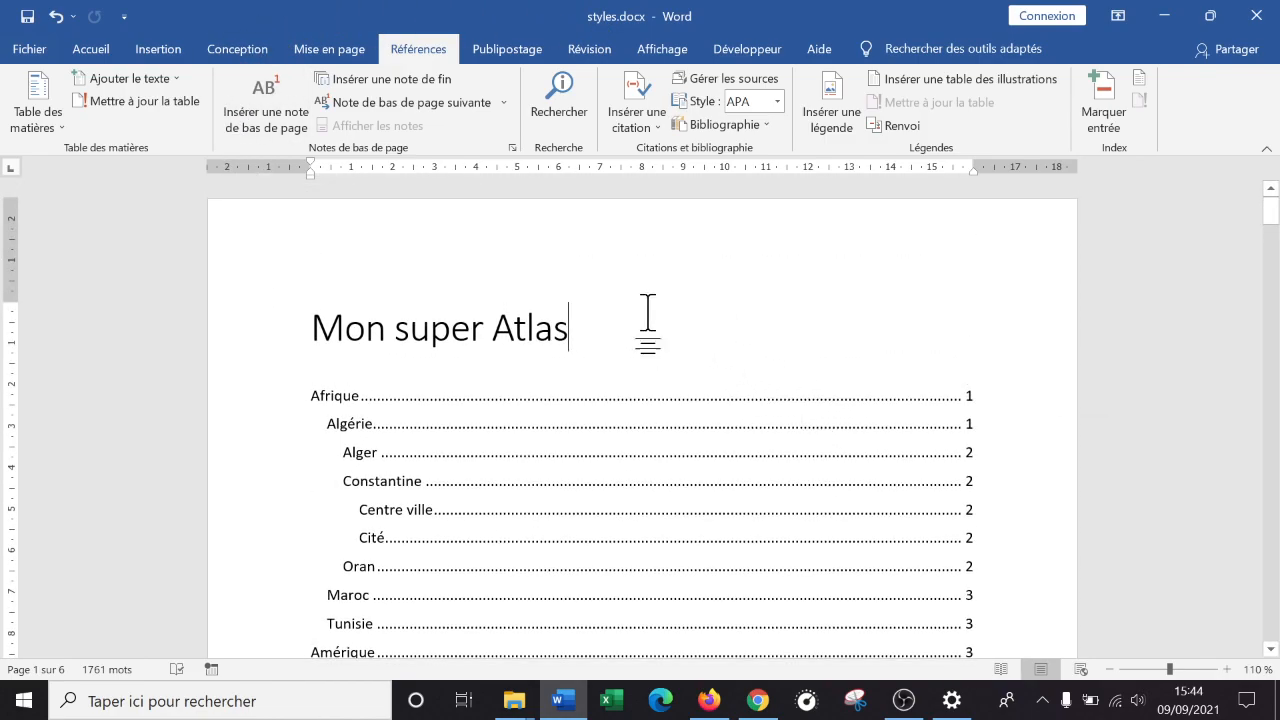
pyautogui.scroll(-19, 443, 251)
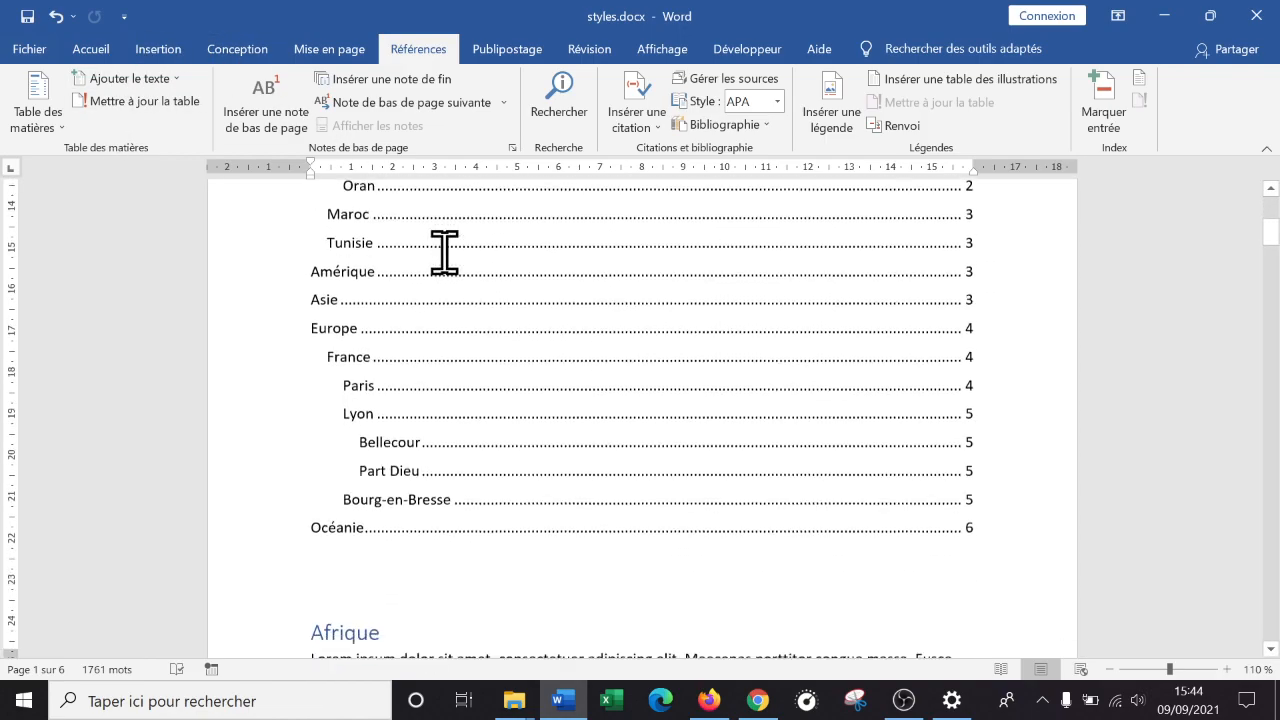
pyautogui.scroll(-8, 443, 261)
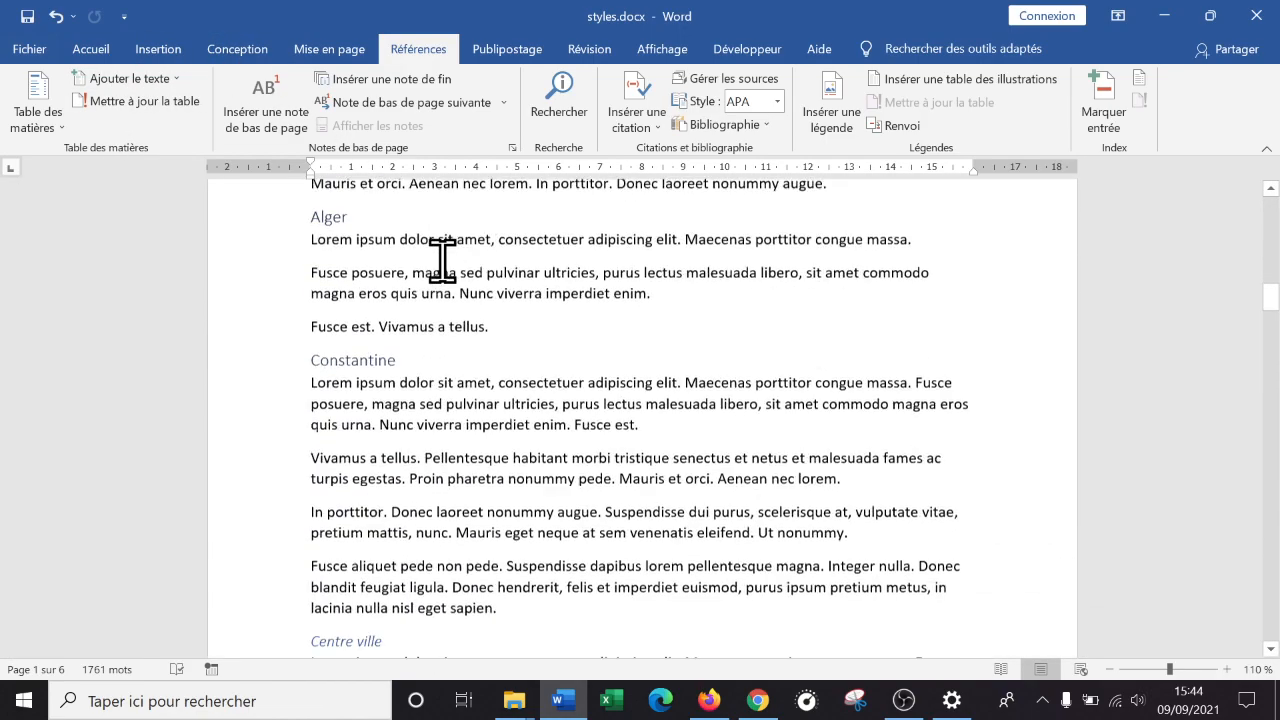
pyautogui.scroll(5, 425, 258)
pyautogui.scroll(20, 543, 314)
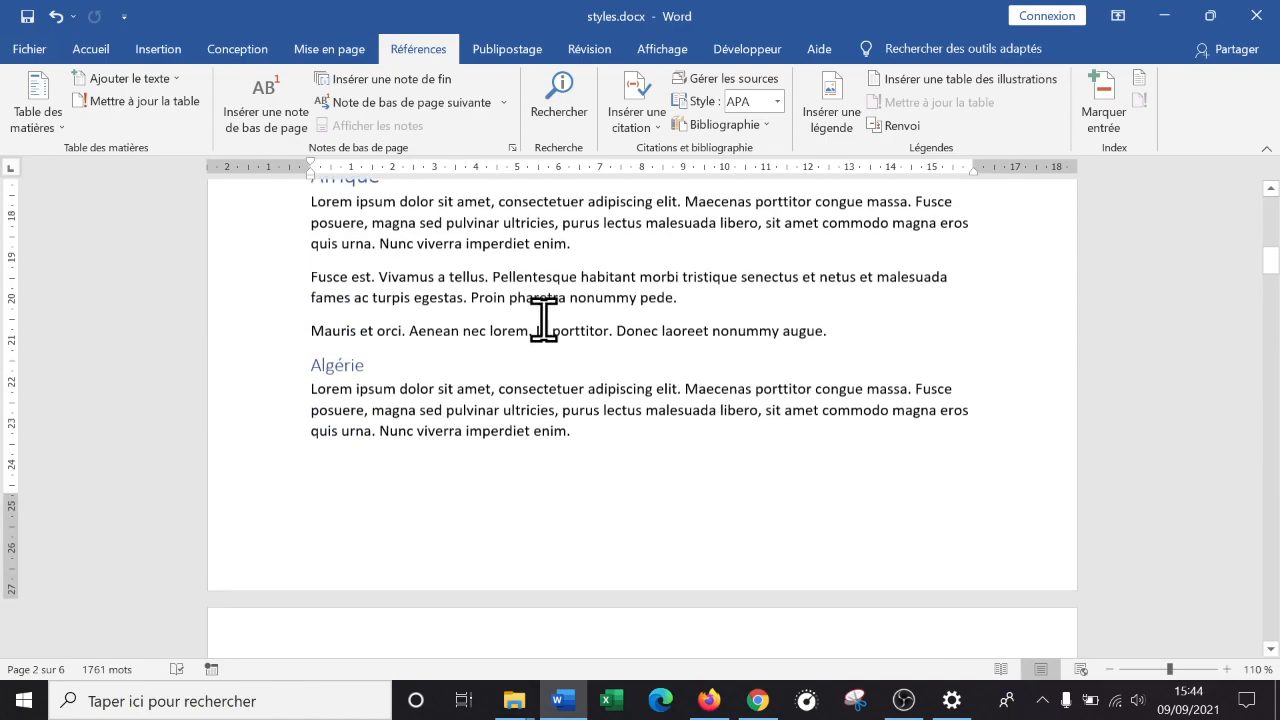
pyautogui.scroll(1, 658, 292)
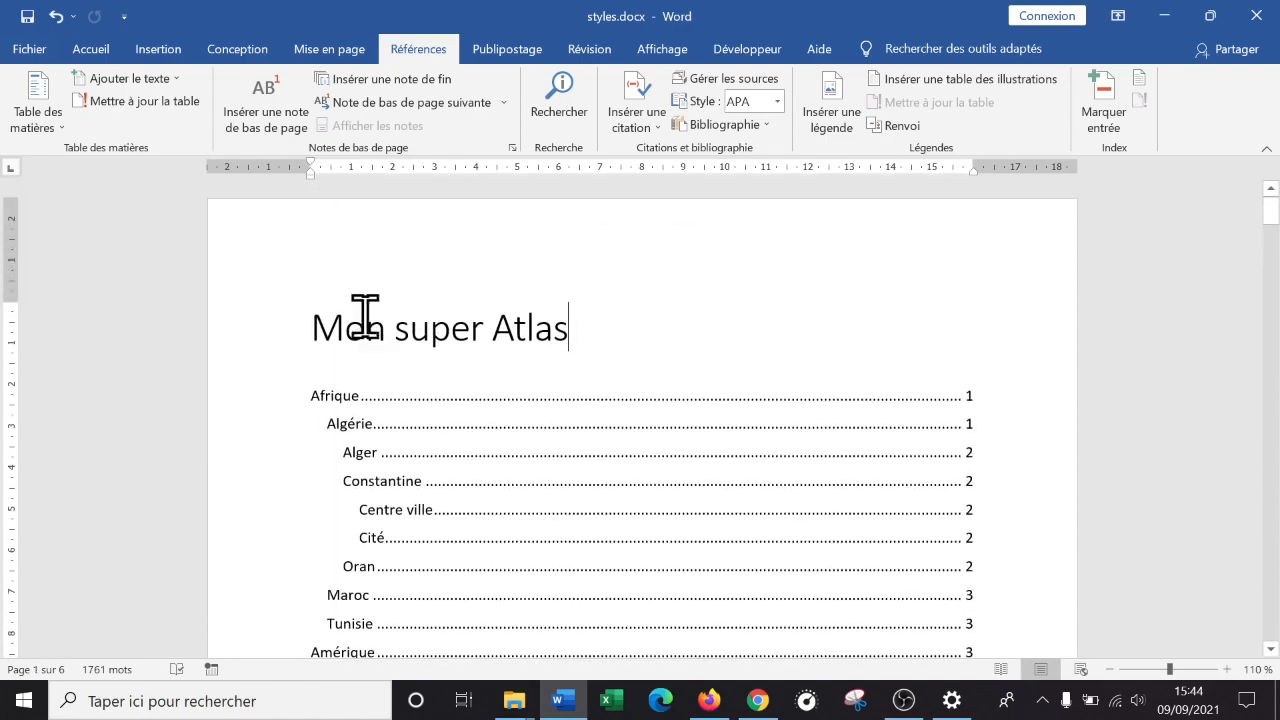
# - Look at the document design options and the text formatting options, and review the headings down to Centre ville and Cité
pyautogui.click(258, 47)
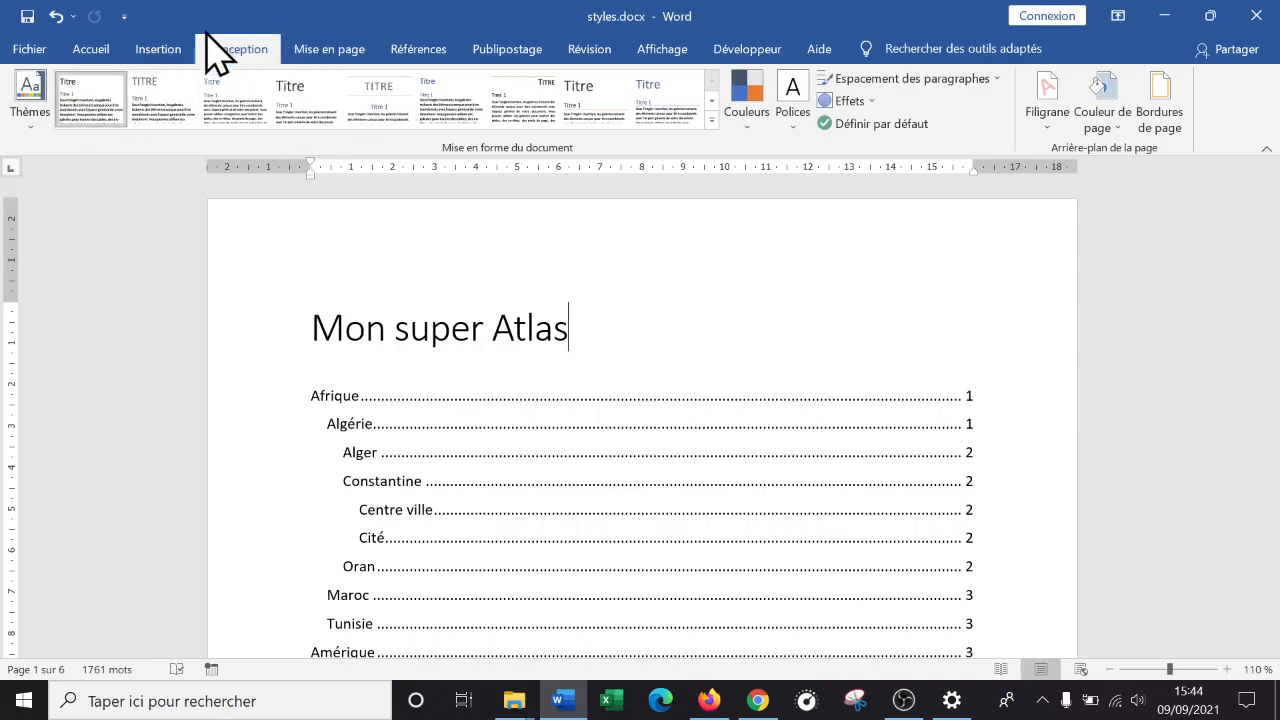
pyautogui.click(99, 50)
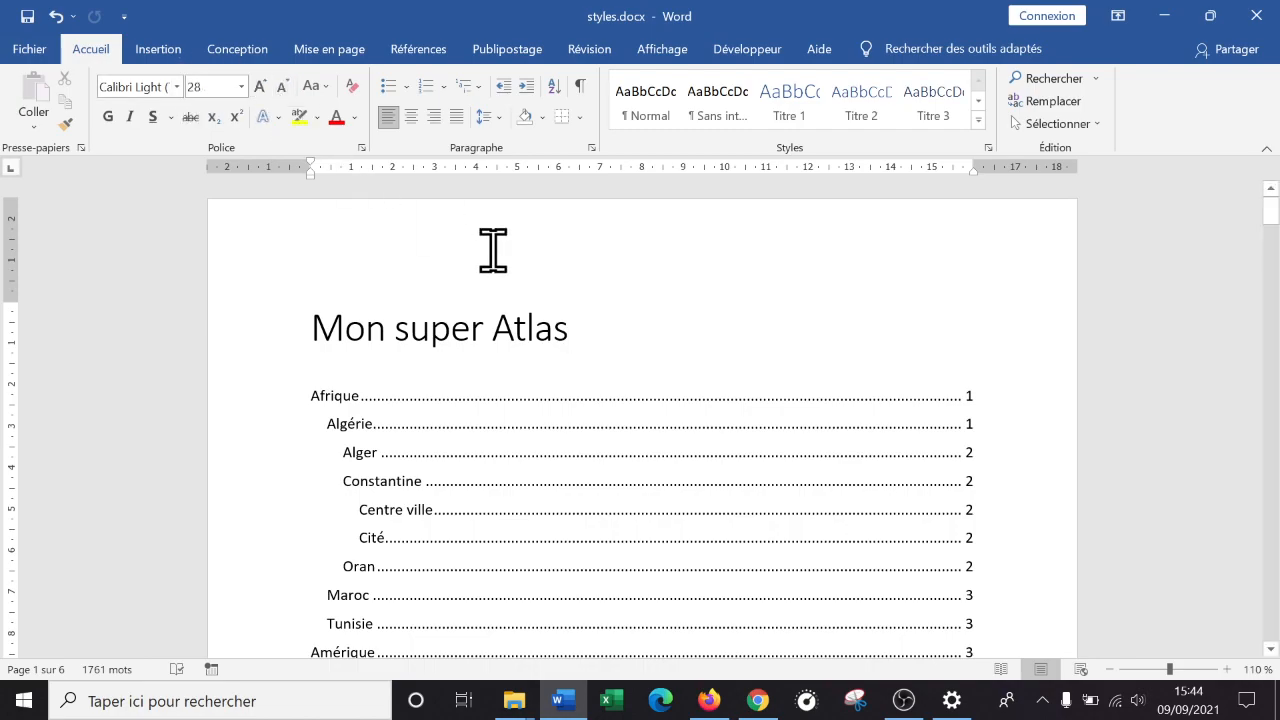
pyautogui.scroll(-8, 469, 258)
pyautogui.scroll(4, 465, 270)
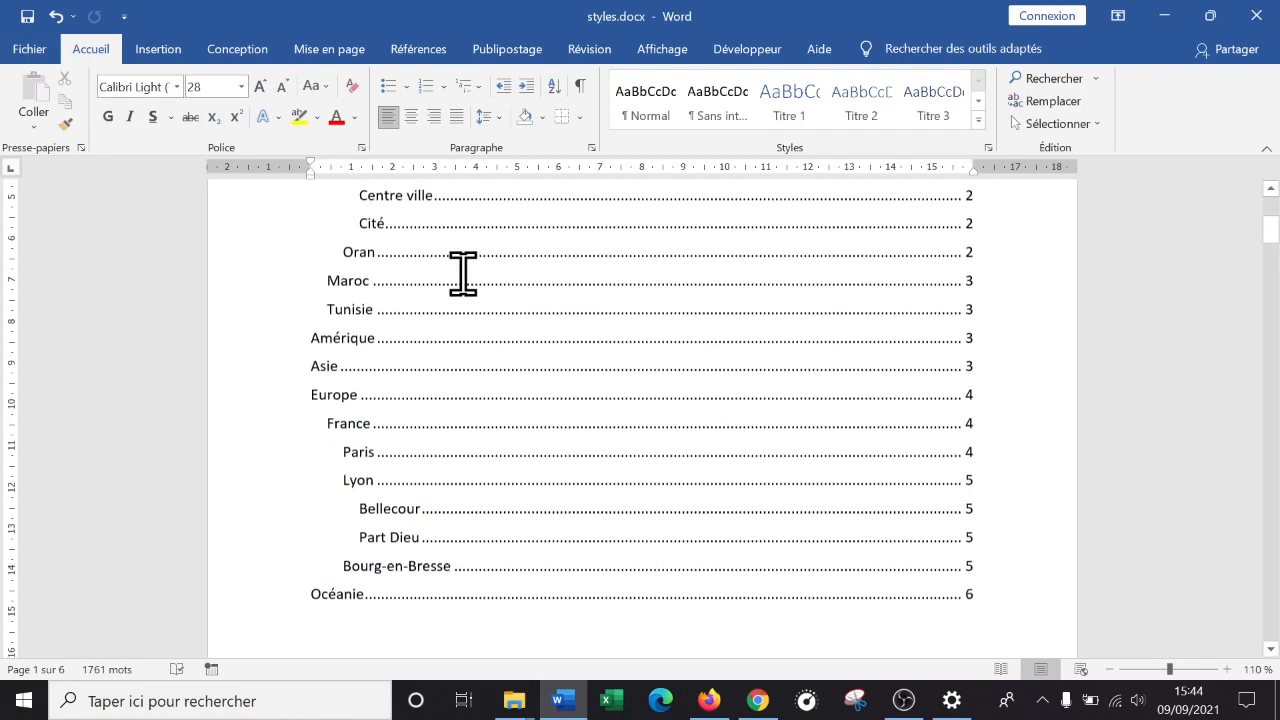
pyautogui.scroll(5, 375, 350)
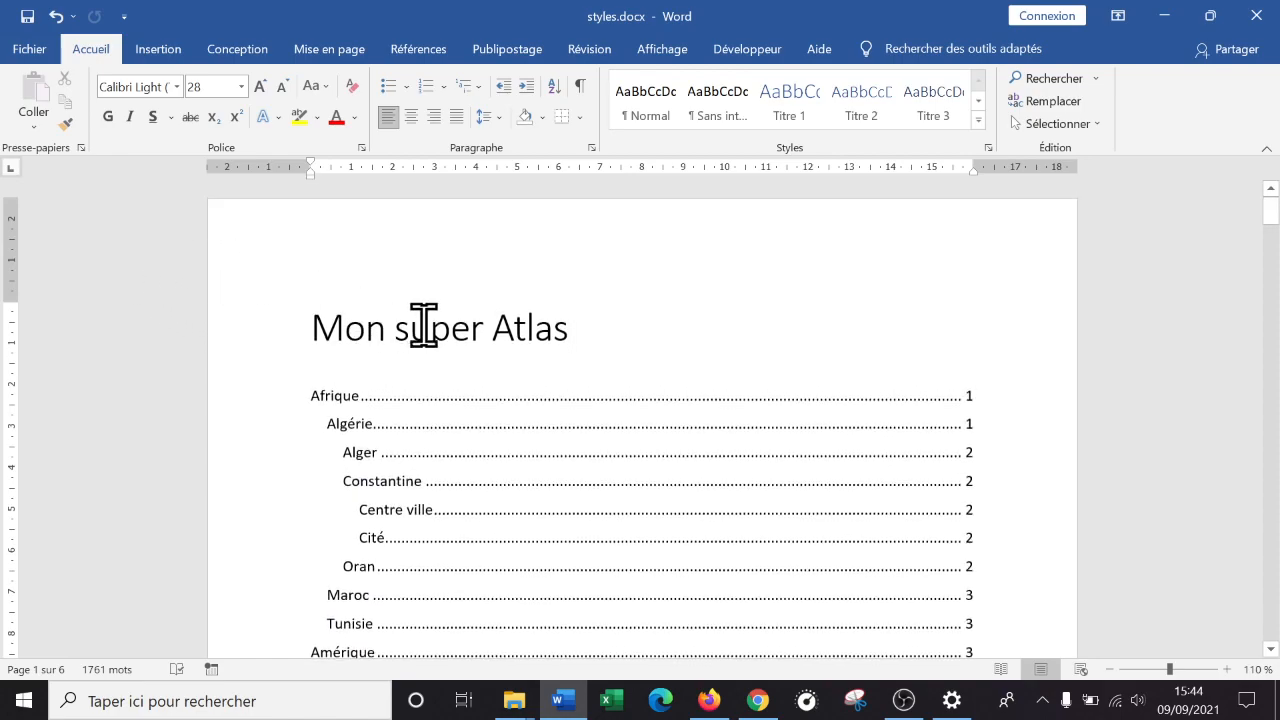
pyautogui.scroll(-9, 379, 328)
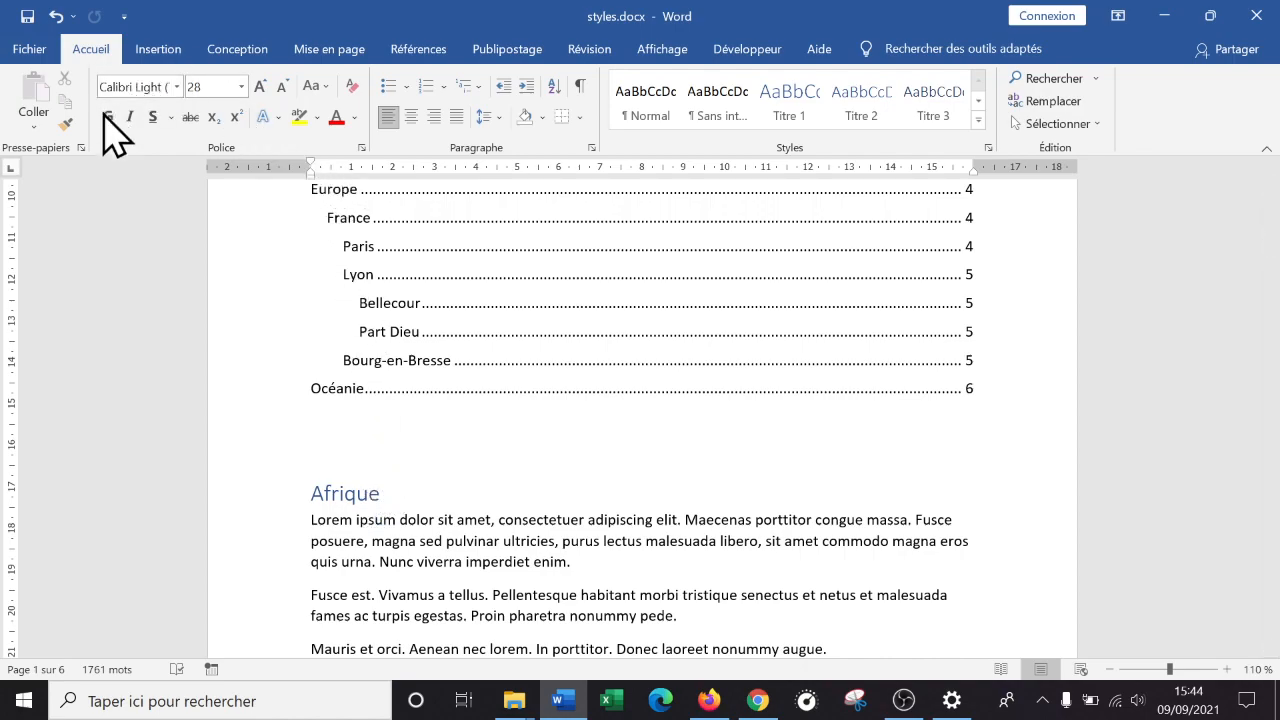
pyautogui.scroll(-15, 600, 460)
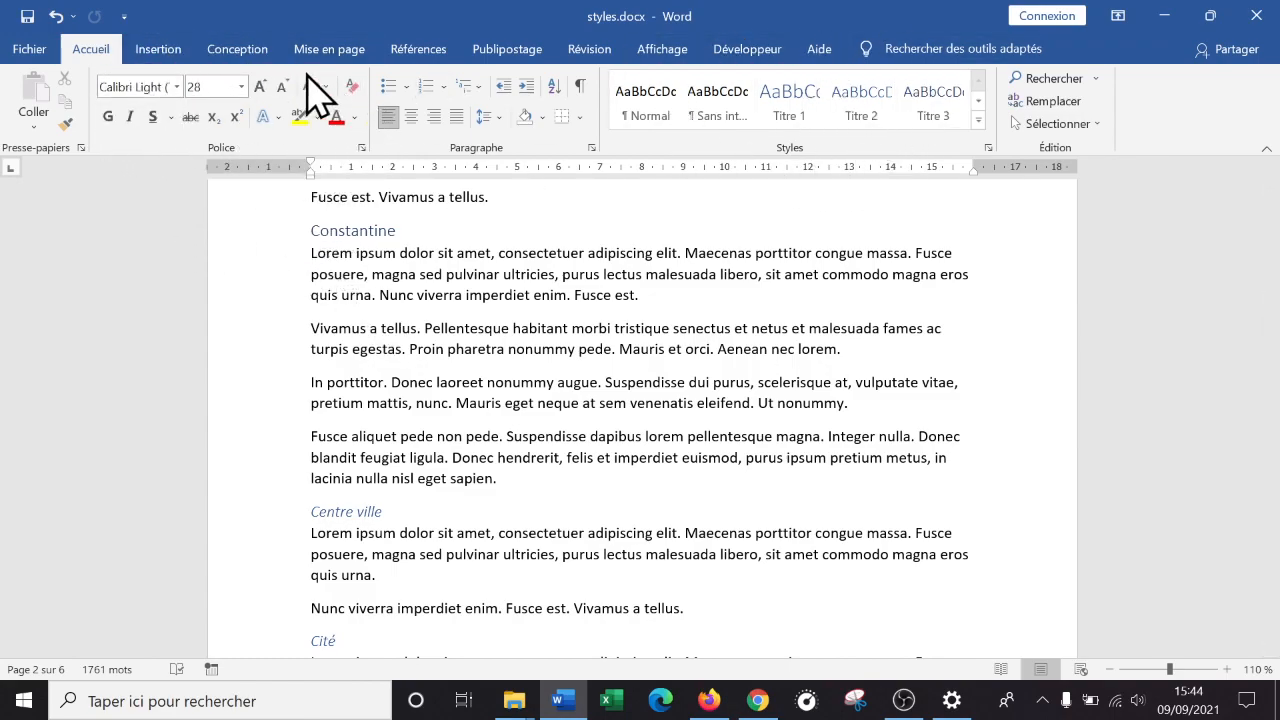
pyautogui.scroll(10, 785, 460)
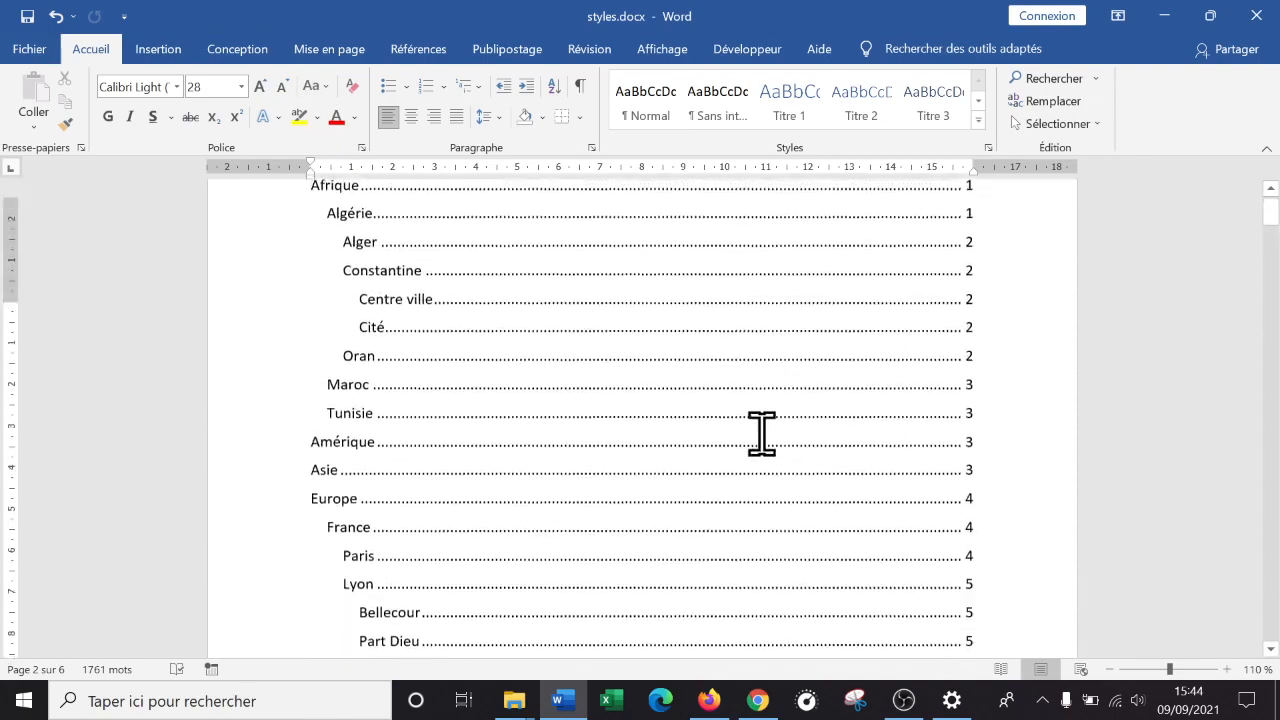
pyautogui.scroll(3, 763, 430)
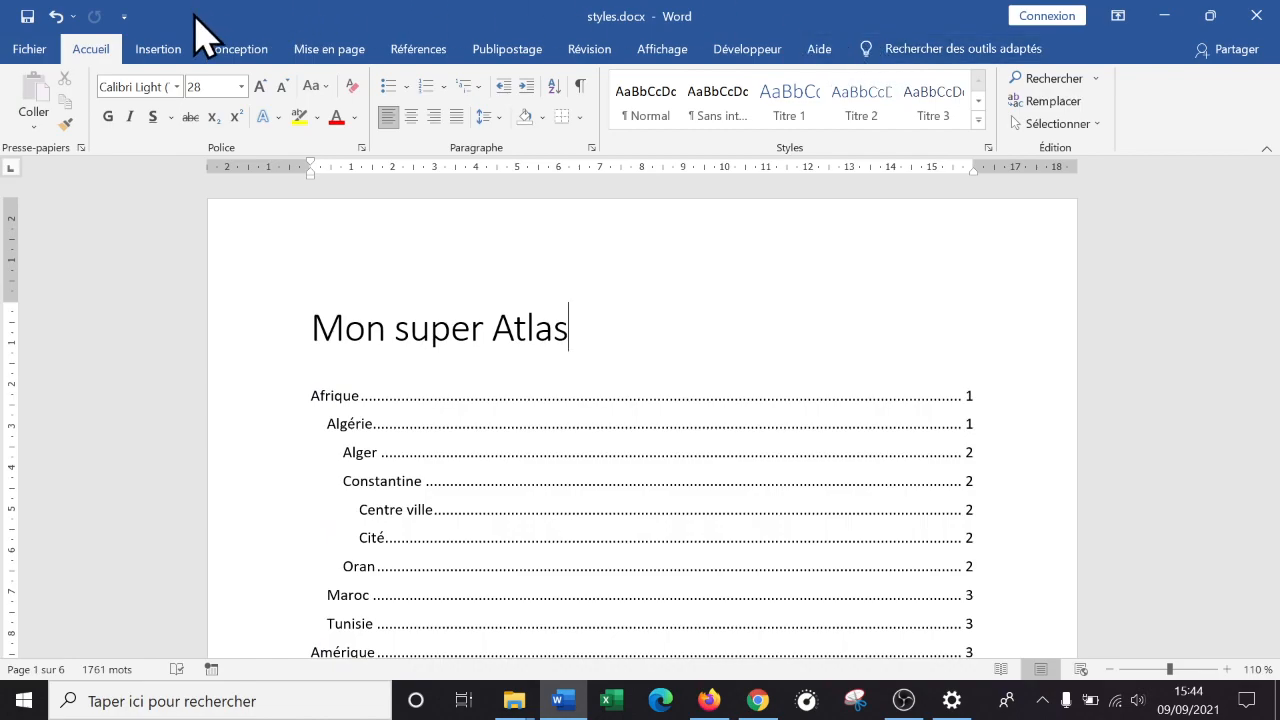
# - Apply the Ardoise theme to the document and check it on the title, table of contents and headings
pyautogui.click(230, 52)
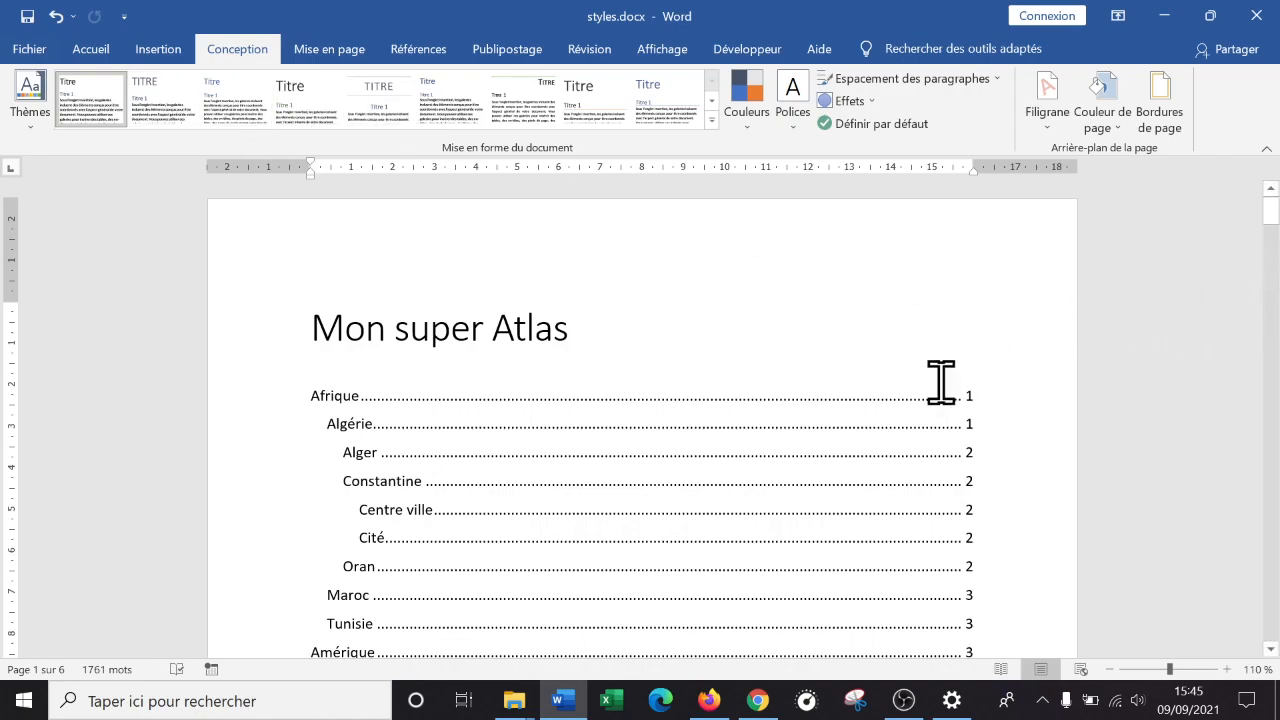
pyautogui.scroll(-10, 941, 380)
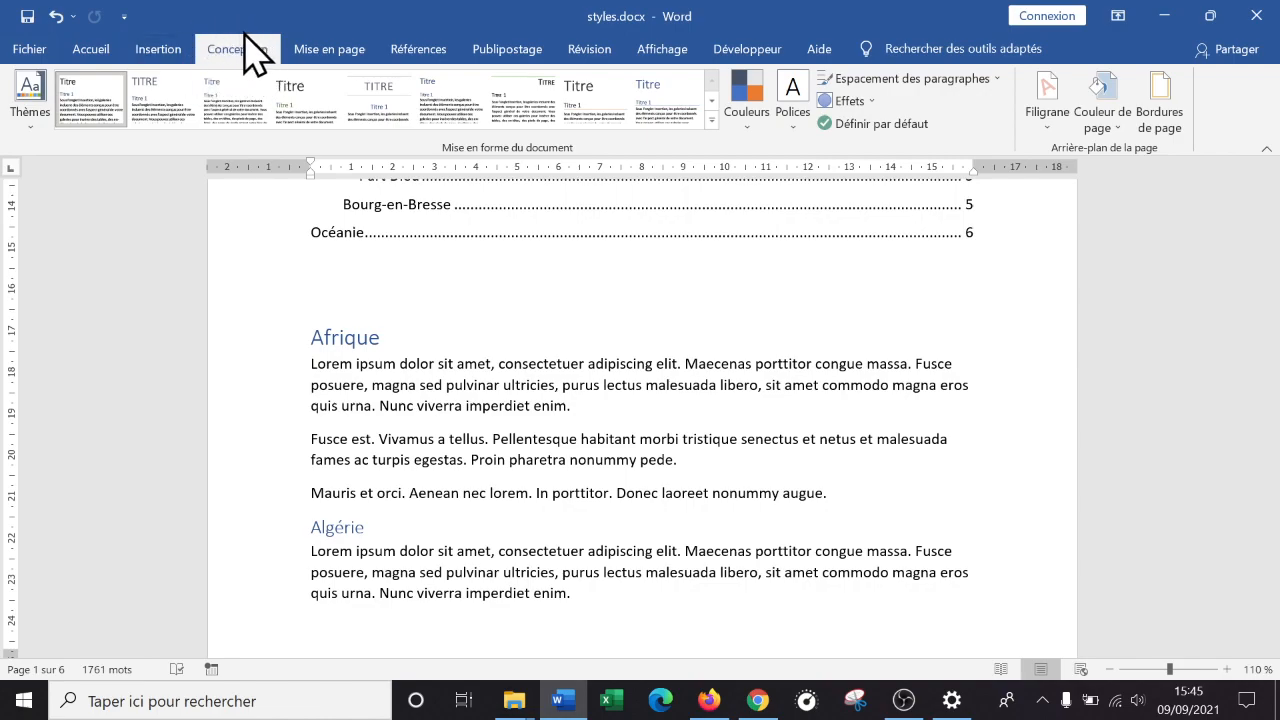
pyautogui.click(45, 150)
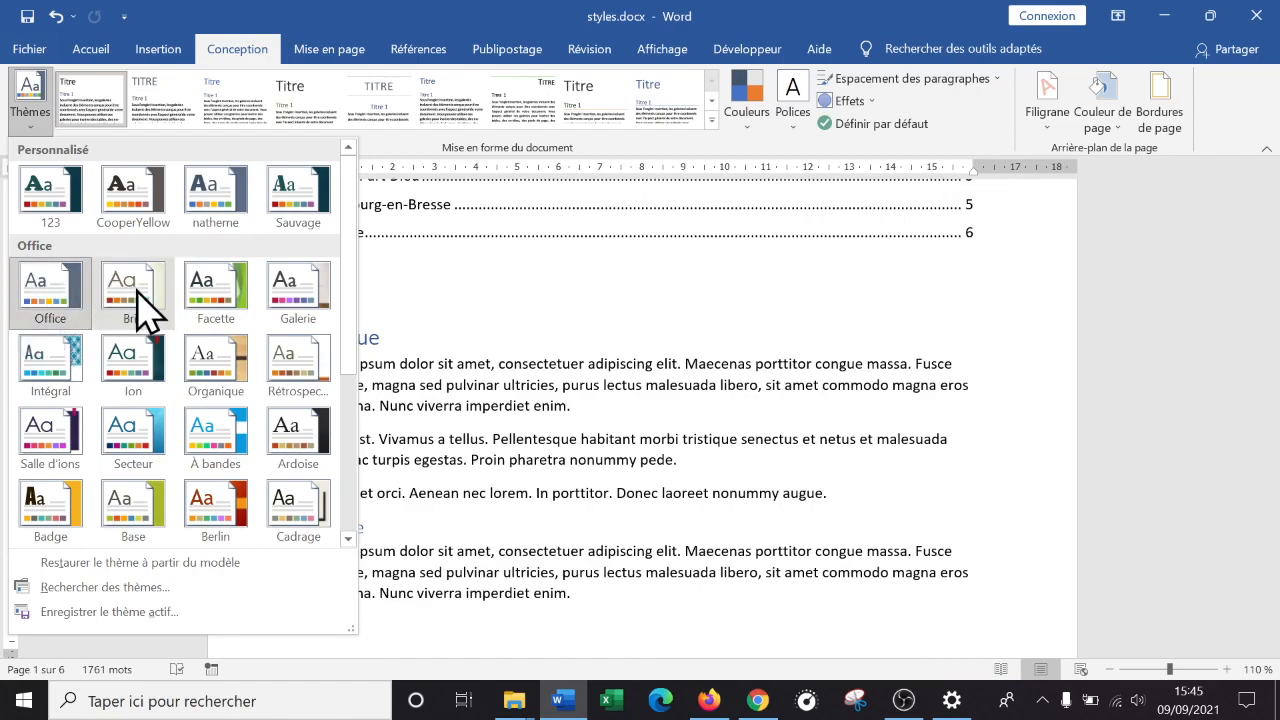
pyautogui.click(300, 448)
pyautogui.scroll(8, 503, 457)
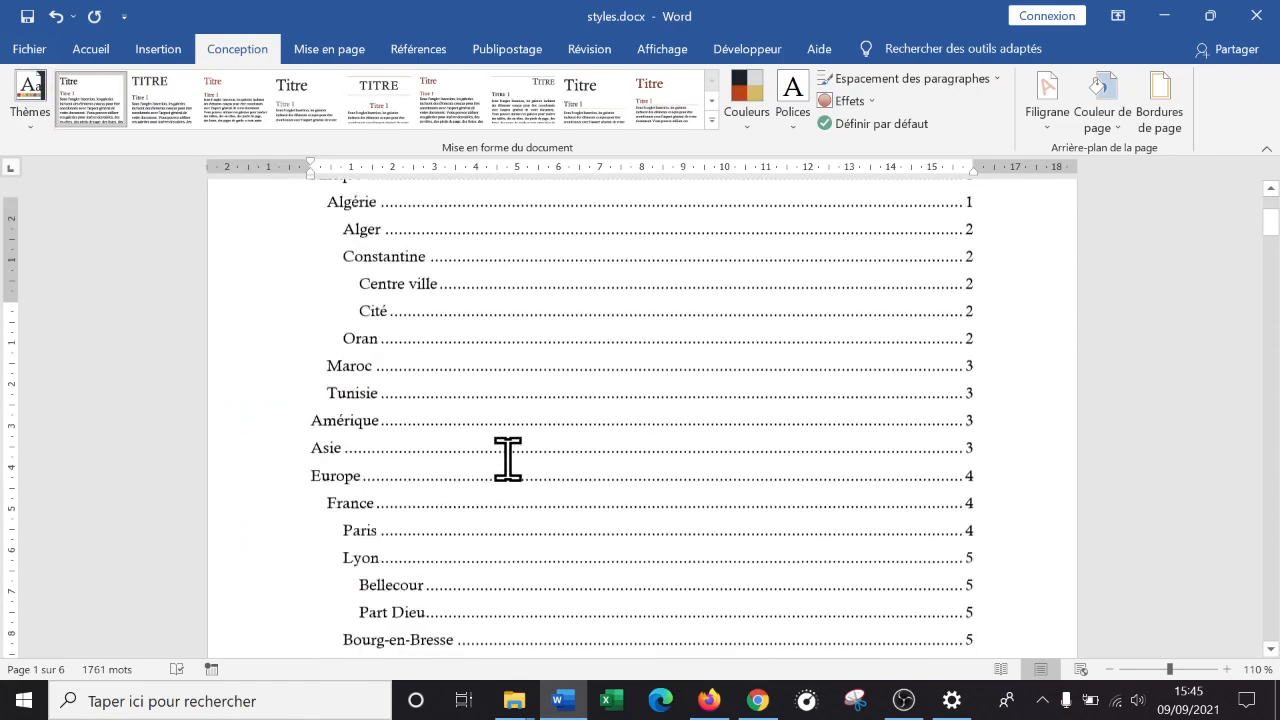
pyautogui.scroll(3, 507, 458)
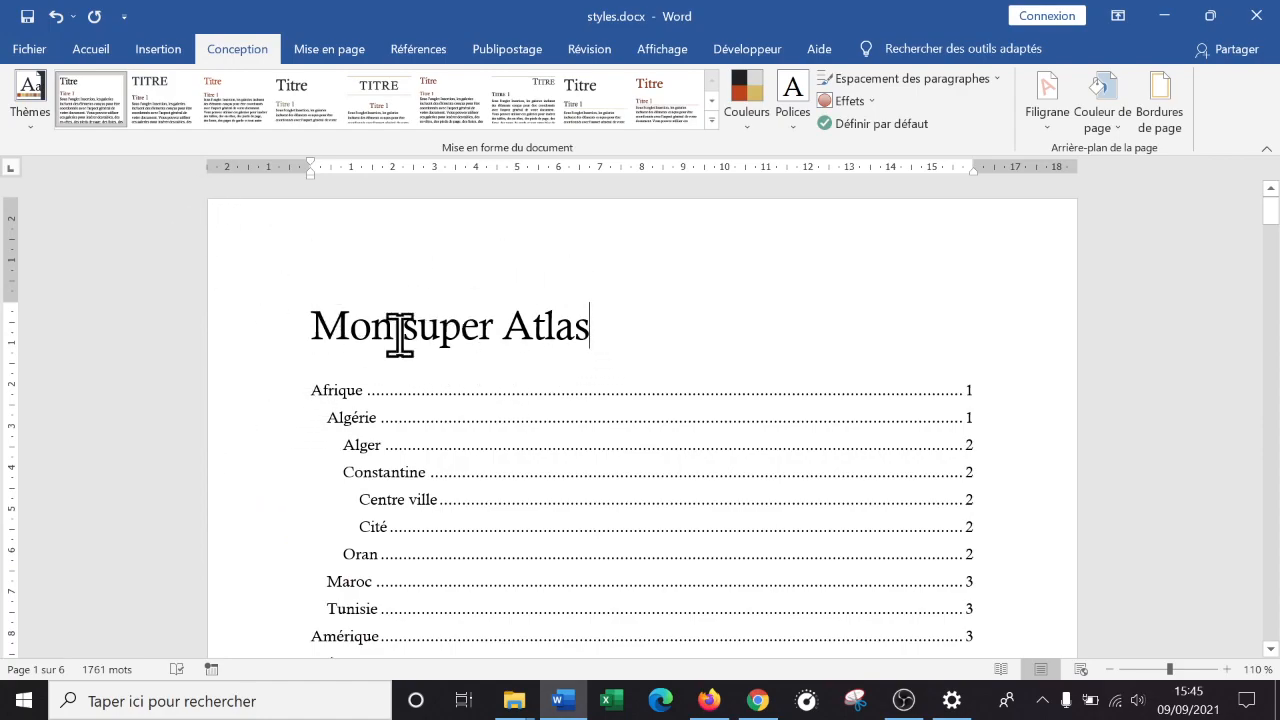
pyautogui.scroll(-12, 405, 320)
pyautogui.scroll(10, 408, 345)
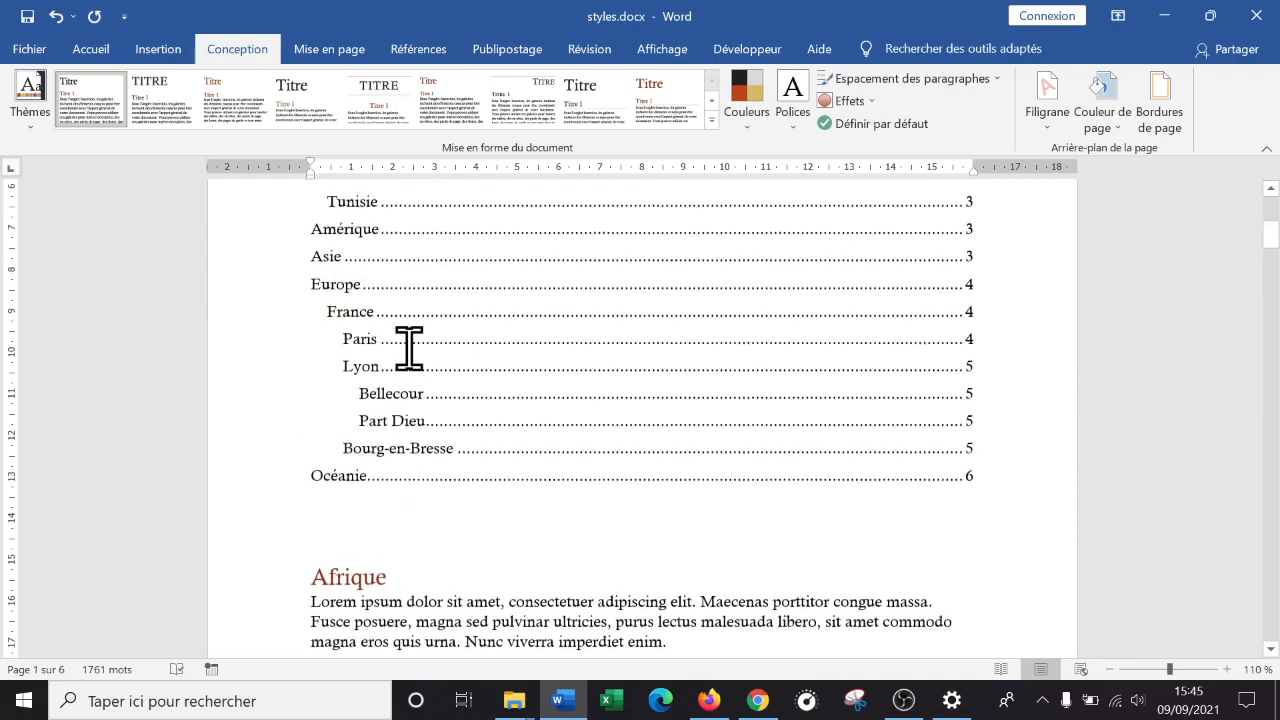
# - Switch the document theme to Profondeur and check it on the table of contents
pyautogui.click(32, 128)
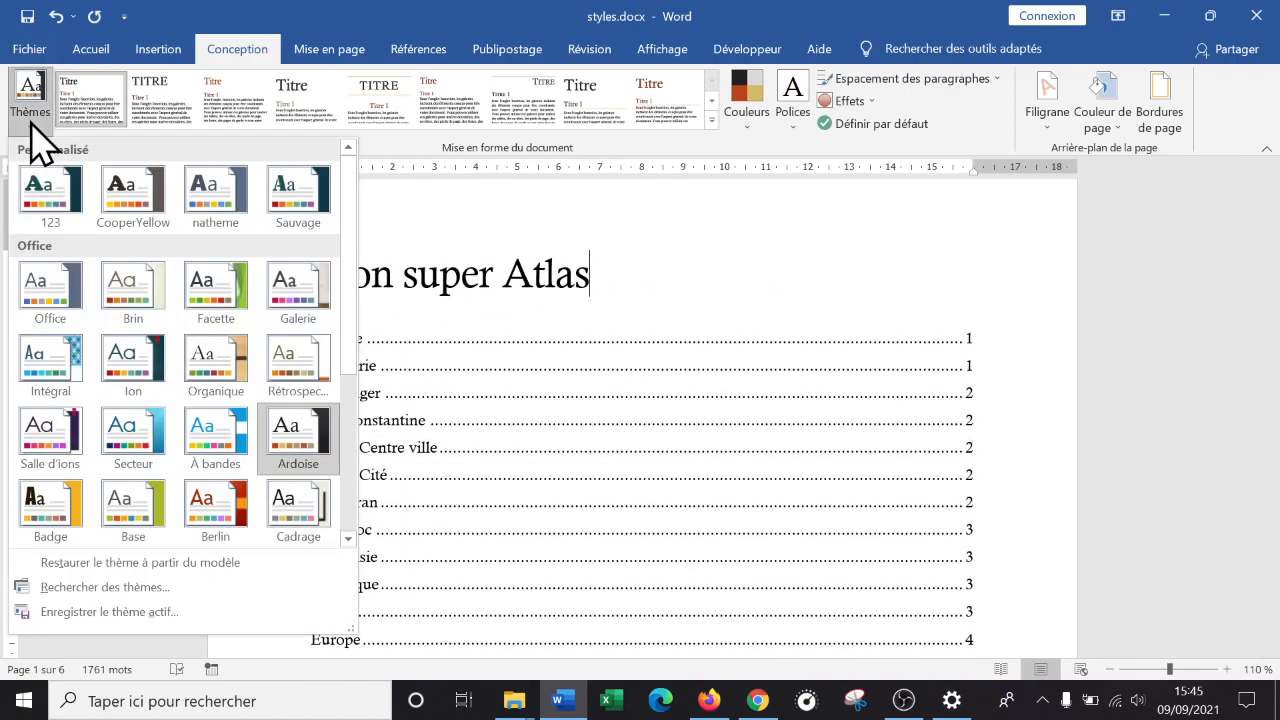
pyautogui.scroll(-3, 296, 512)
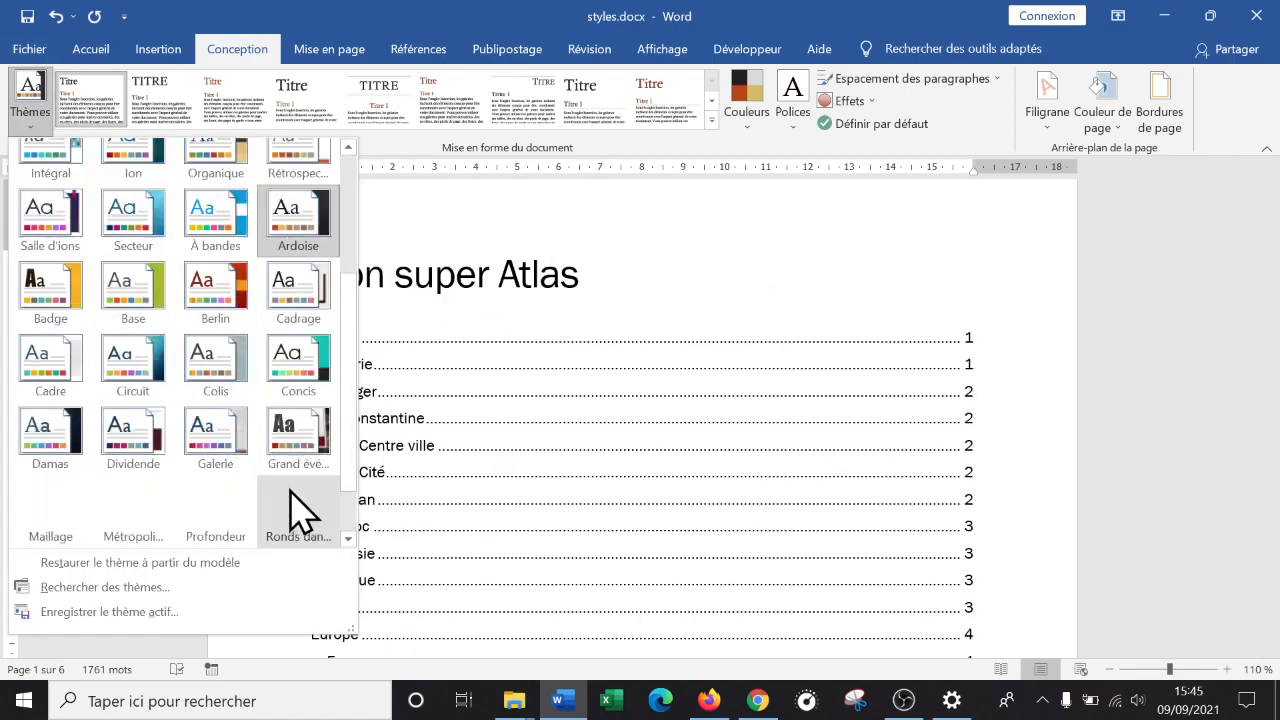
pyautogui.click(229, 466)
pyautogui.scroll(-10, 580, 400)
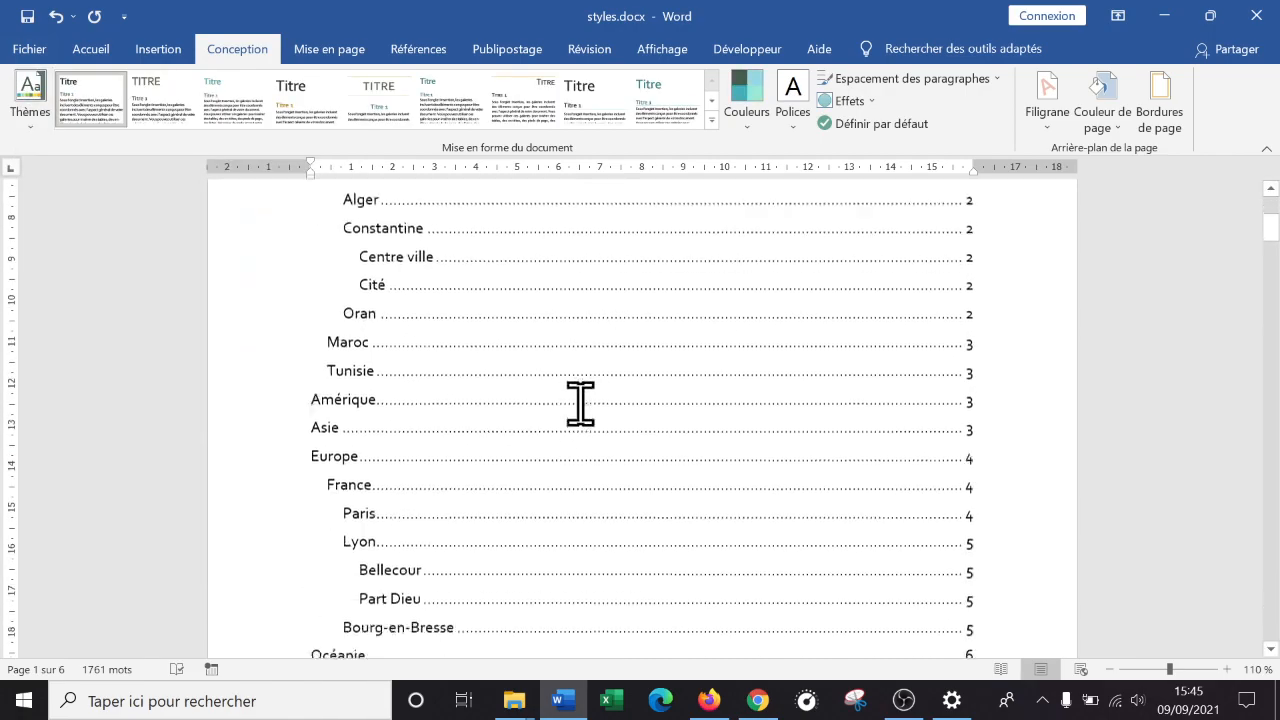
pyautogui.scroll(4, 580, 403)
# - Preview other themes such as Organique and Grand événement, and set the document back to the Ardoise theme
pyautogui.click(40, 115)
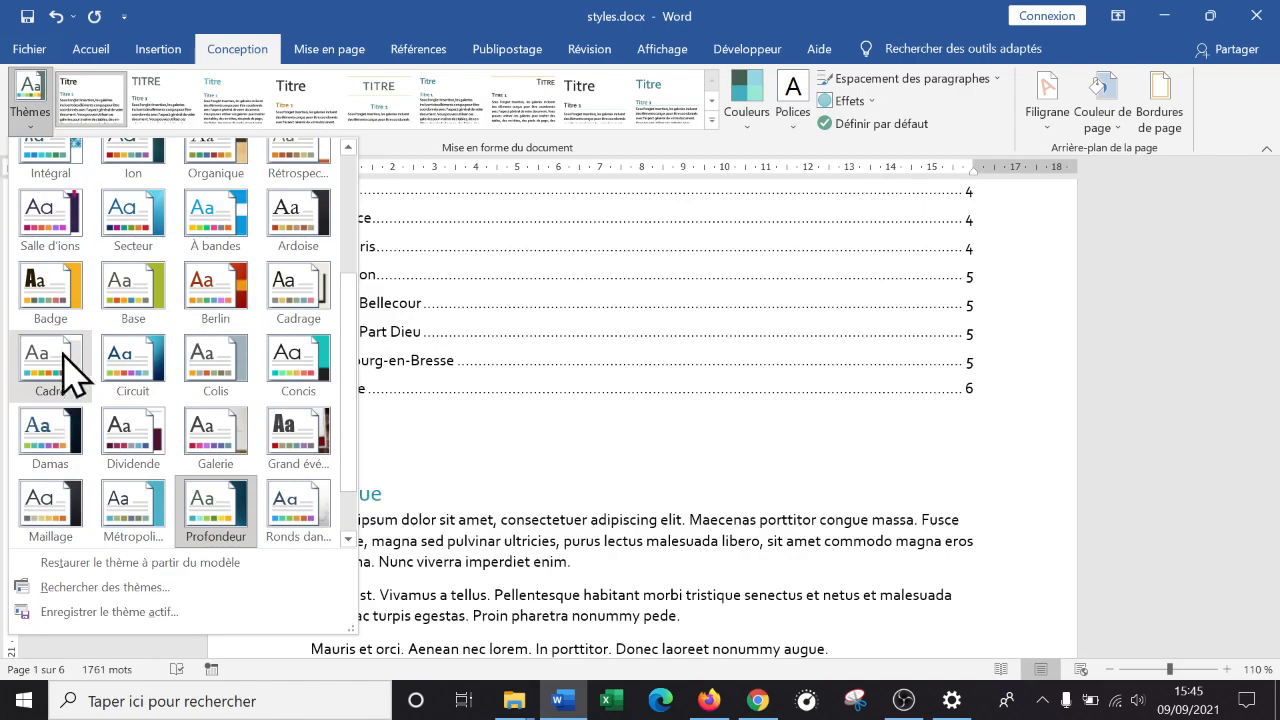
pyautogui.scroll(3, 186, 286)
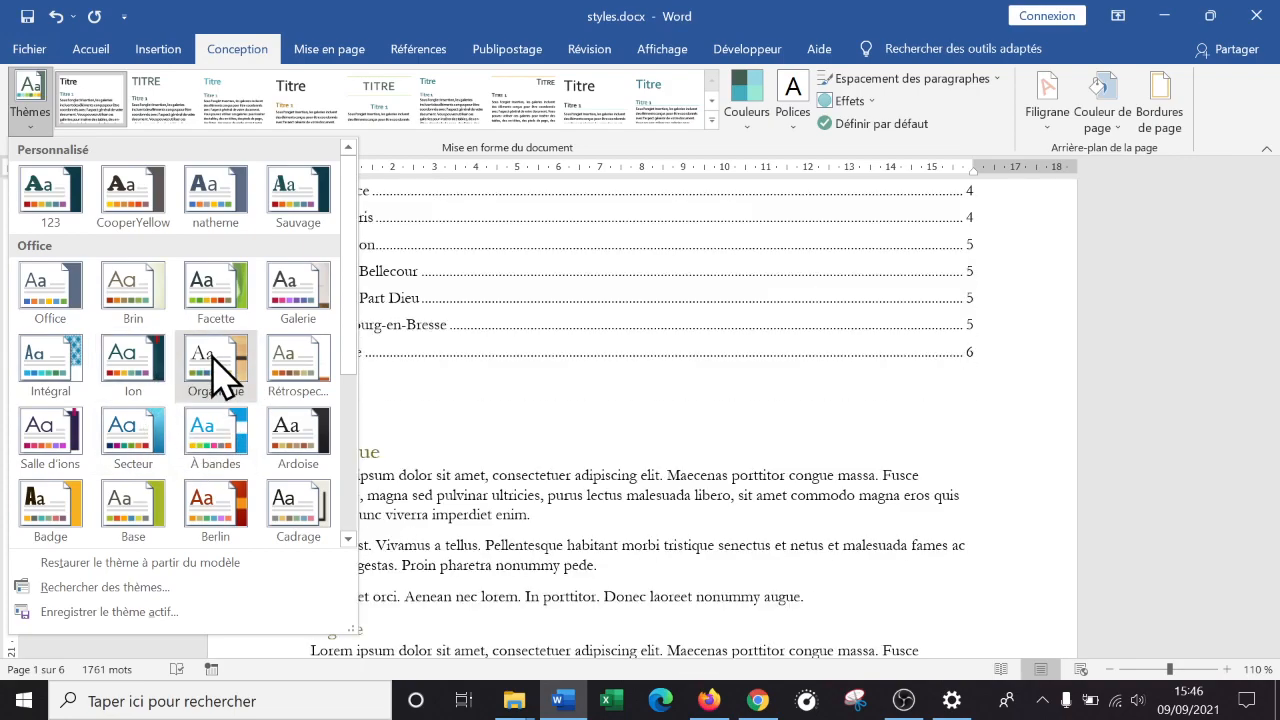
pyautogui.scroll(-3, 103, 514)
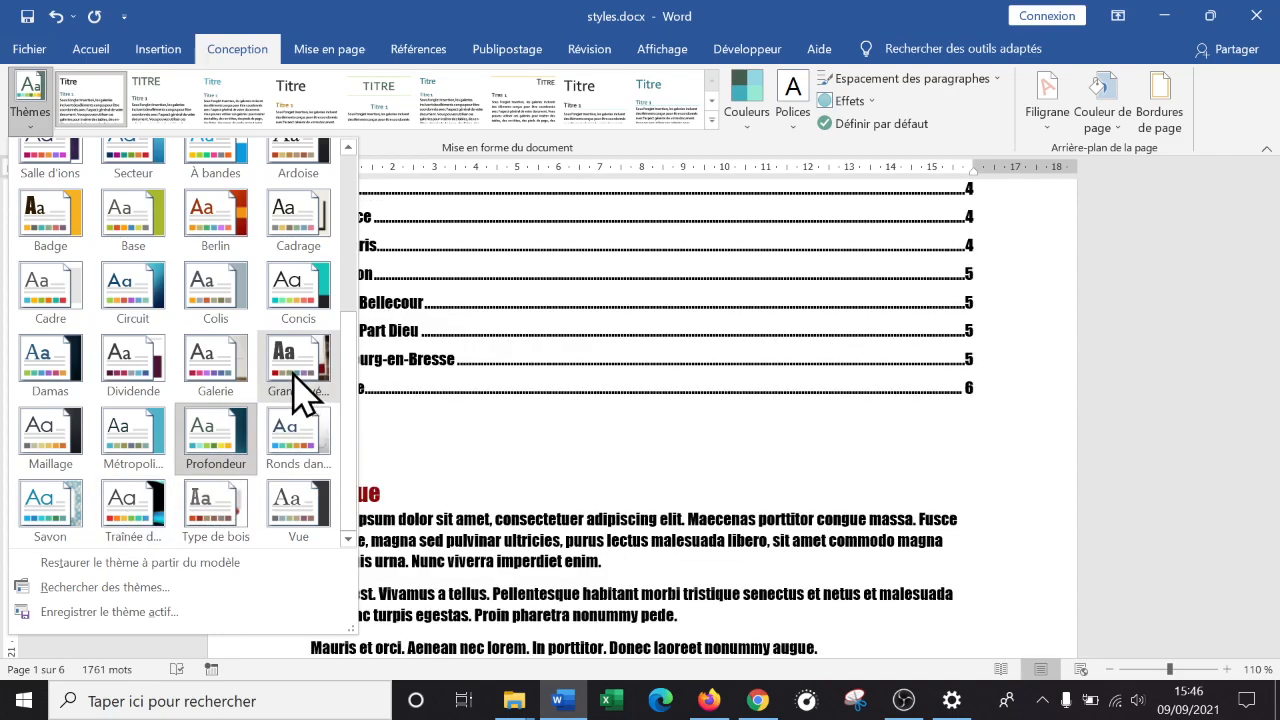
pyautogui.scroll(5, 300, 392)
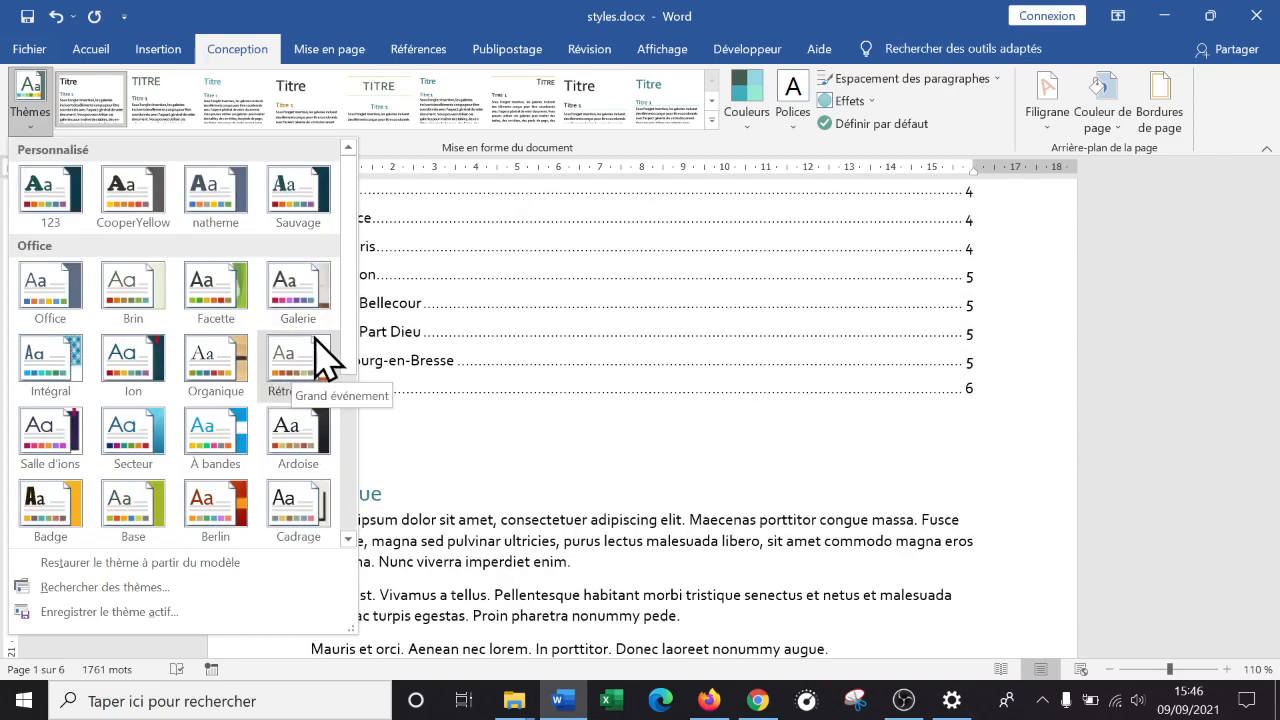
pyautogui.click(297, 452)
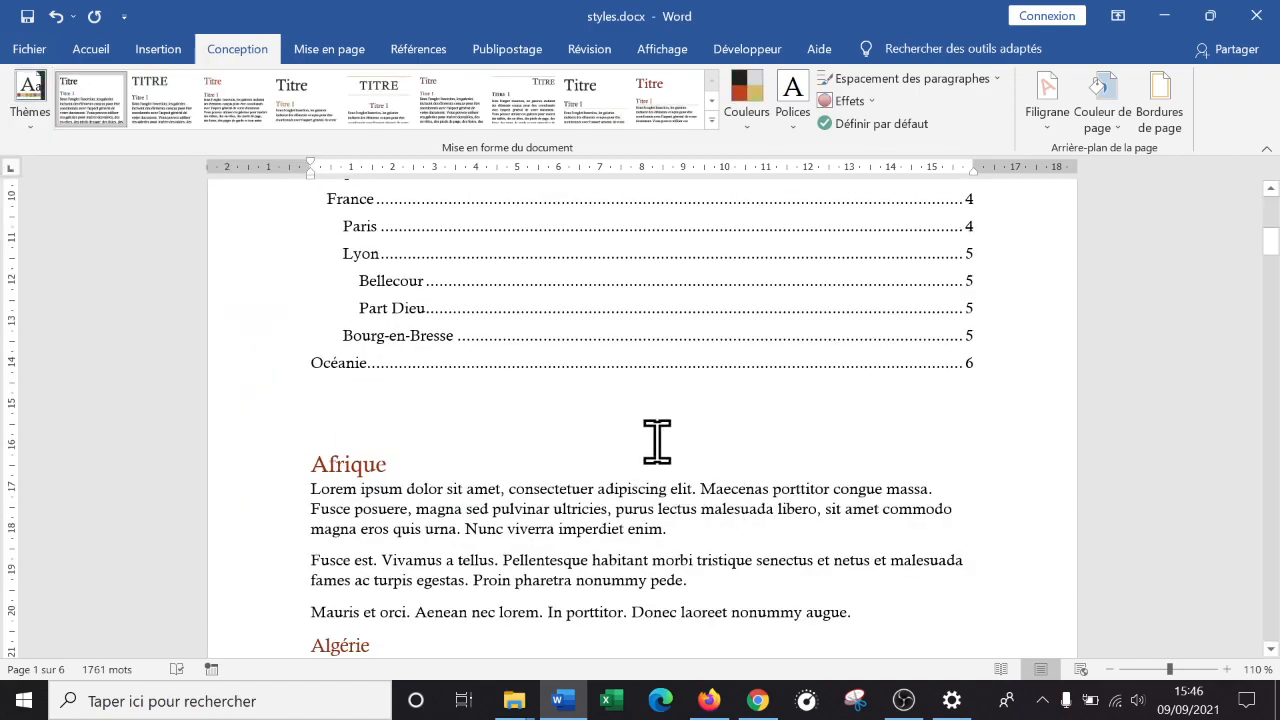
pyautogui.scroll(8, 230, 255)
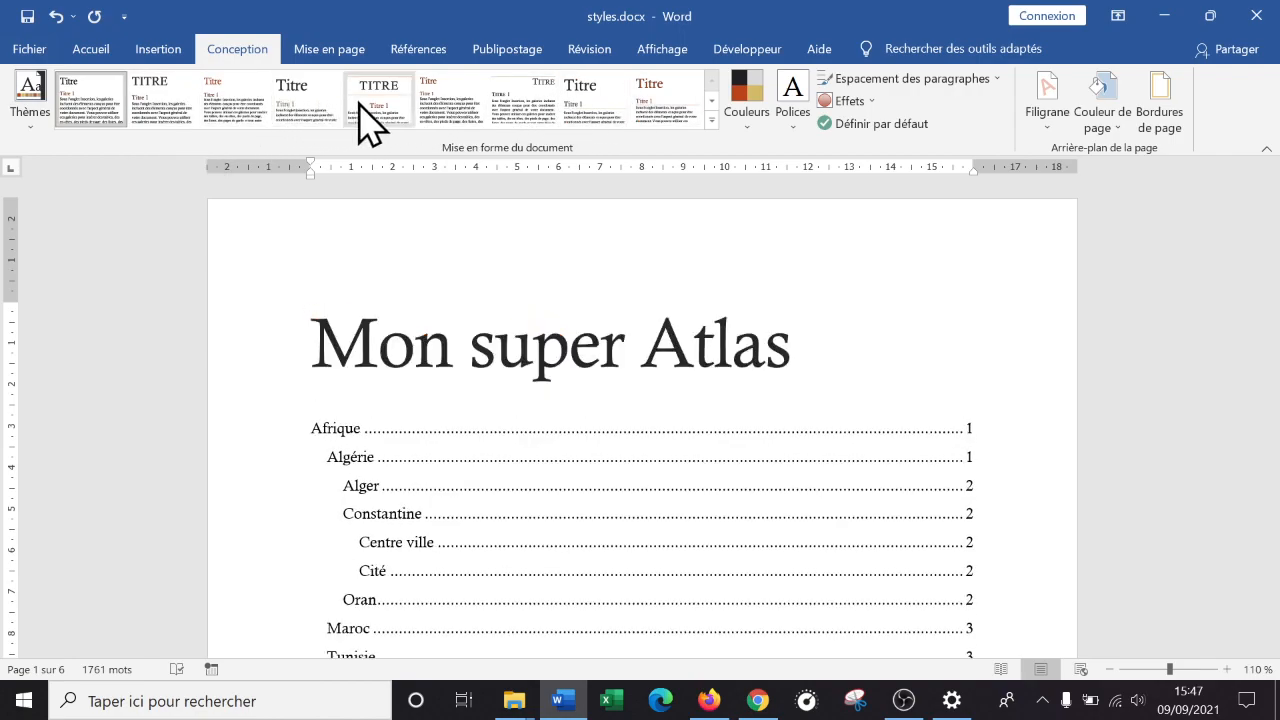
# - Preview the predefined style sets, apply Lignes (distinctif) to the document and check its effect on the title and headings
pyautogui.click(711, 120)
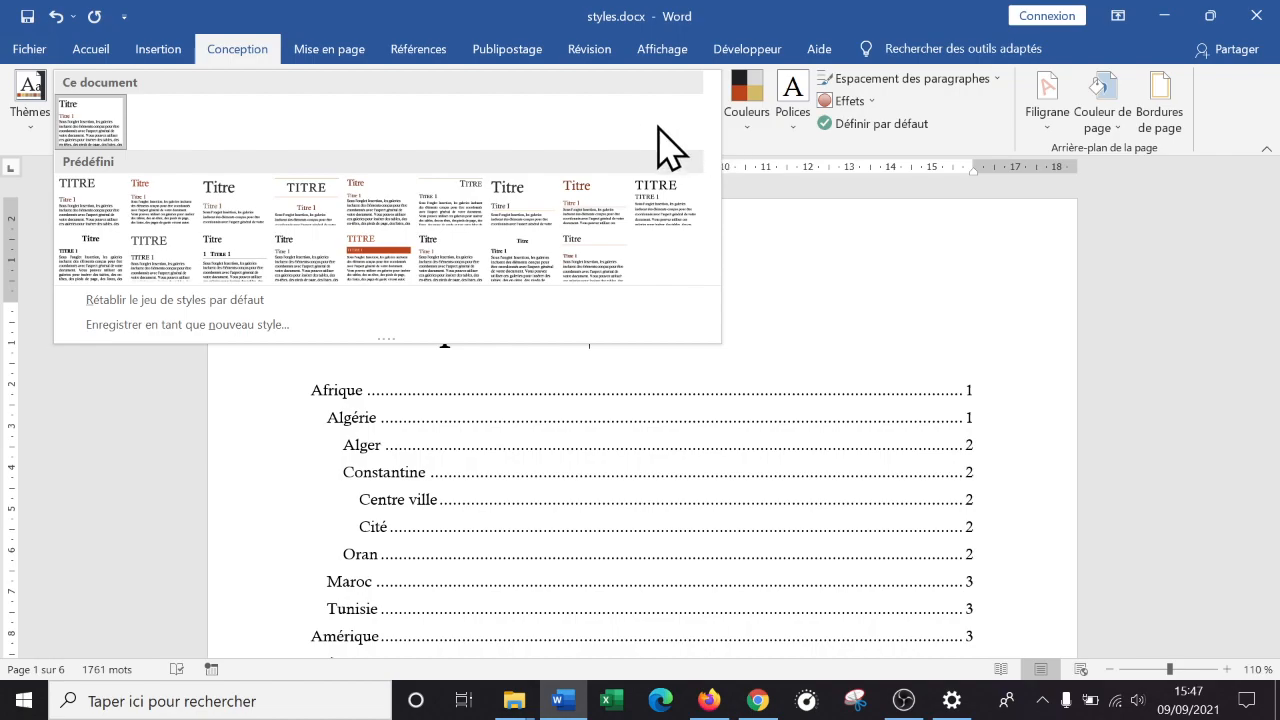
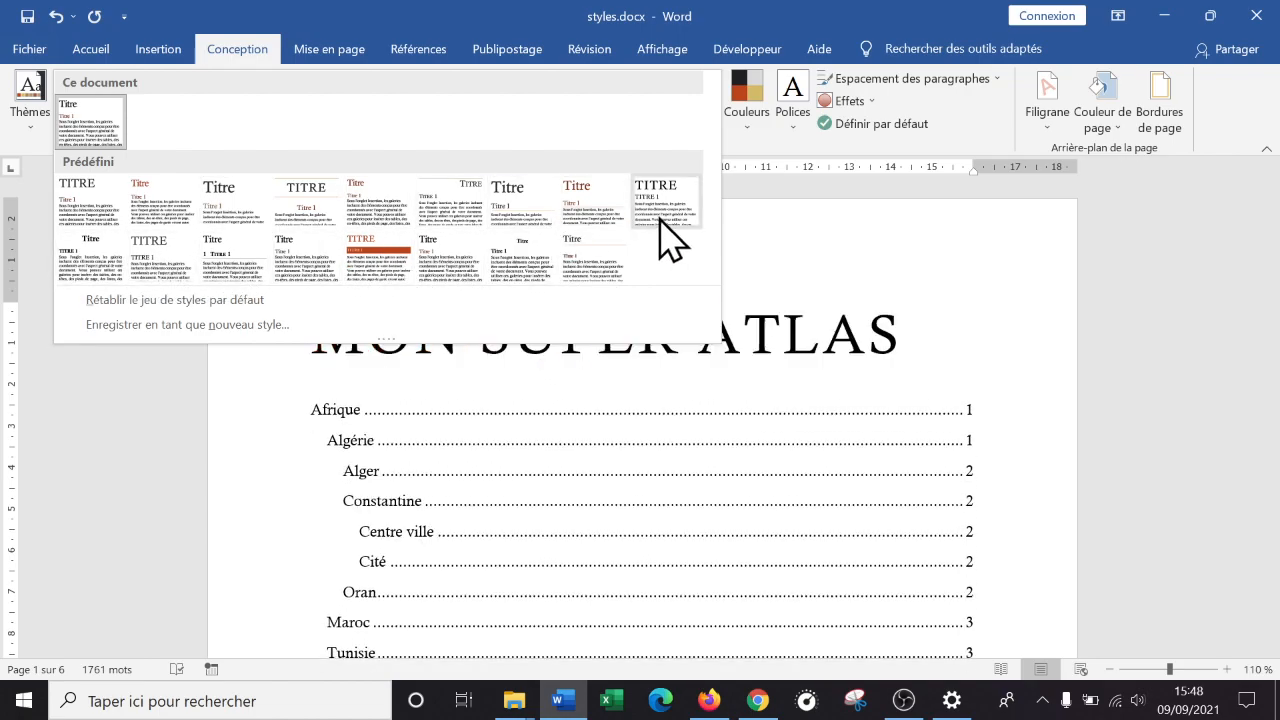
pyautogui.click(463, 205)
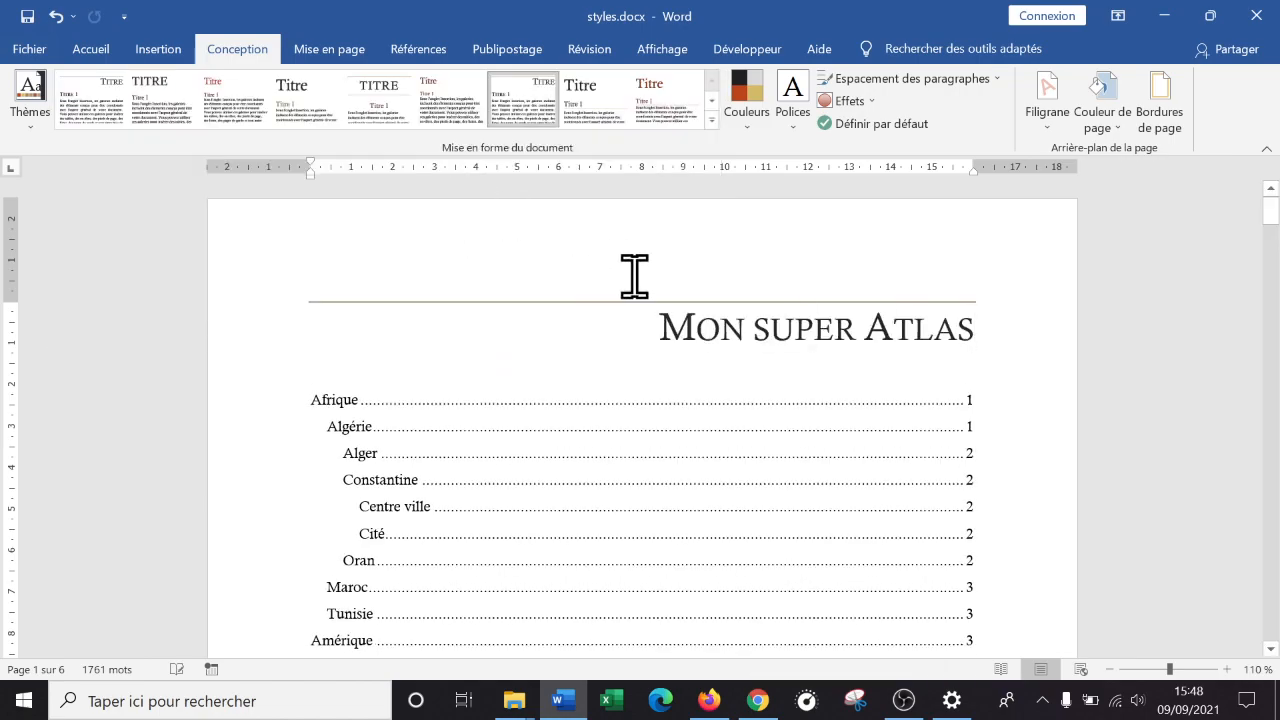
pyautogui.scroll(-3, 800, 410)
pyautogui.scroll(-6, 795, 420)
pyautogui.scroll(10, 790, 435)
pyautogui.scroll(2, 800, 440)
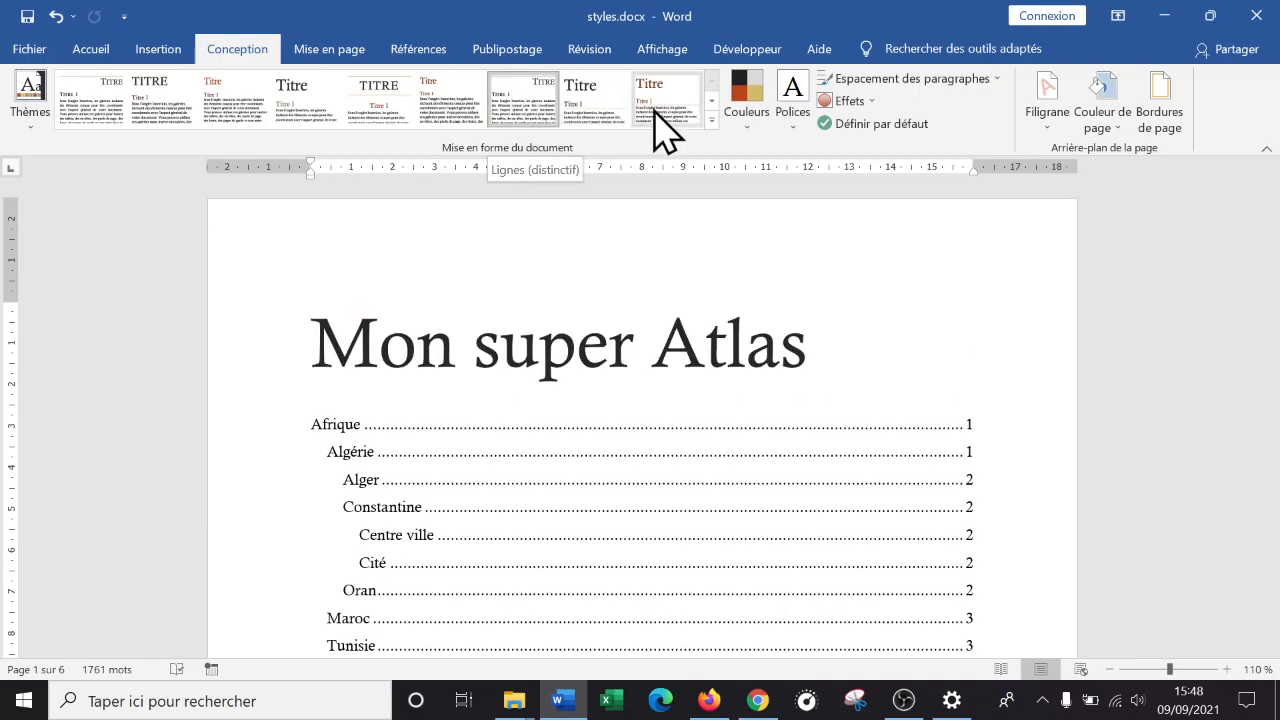
# - Apply the predefined style set with numbered headings and check it on the title, table of contents and heading levels
pyautogui.click(711, 120)
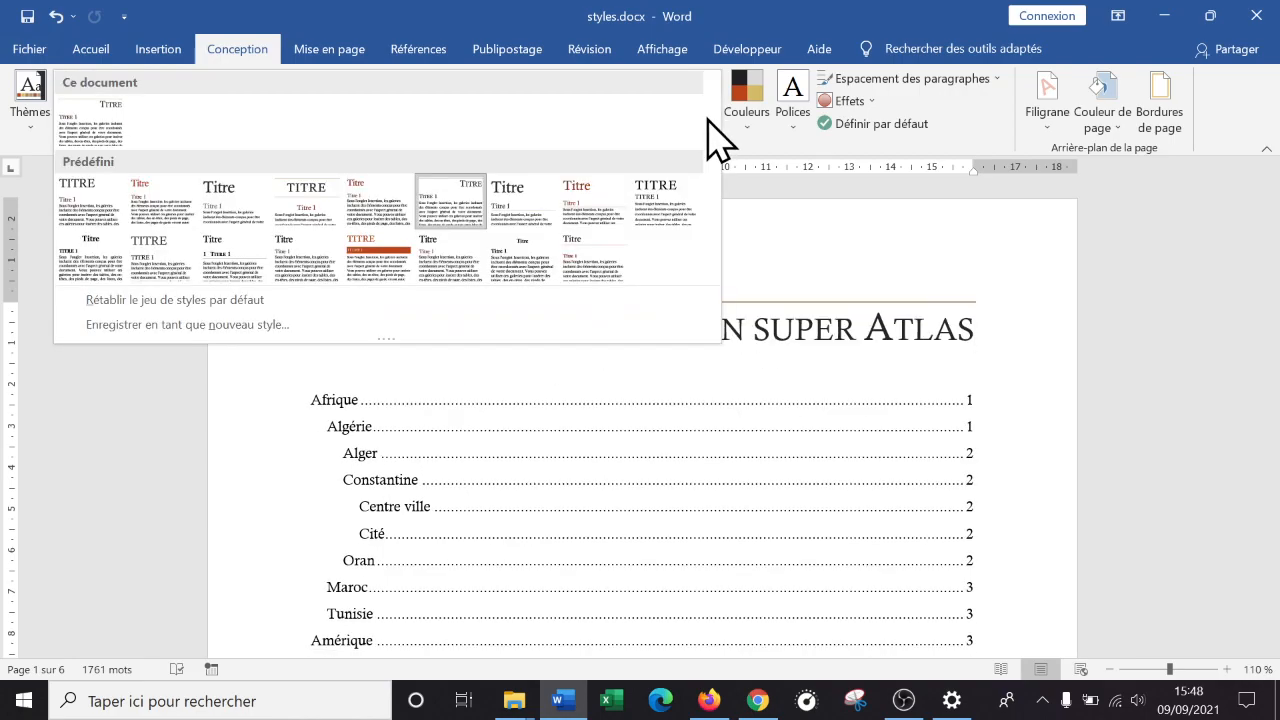
pyautogui.click(222, 264)
pyautogui.scroll(-15, 763, 349)
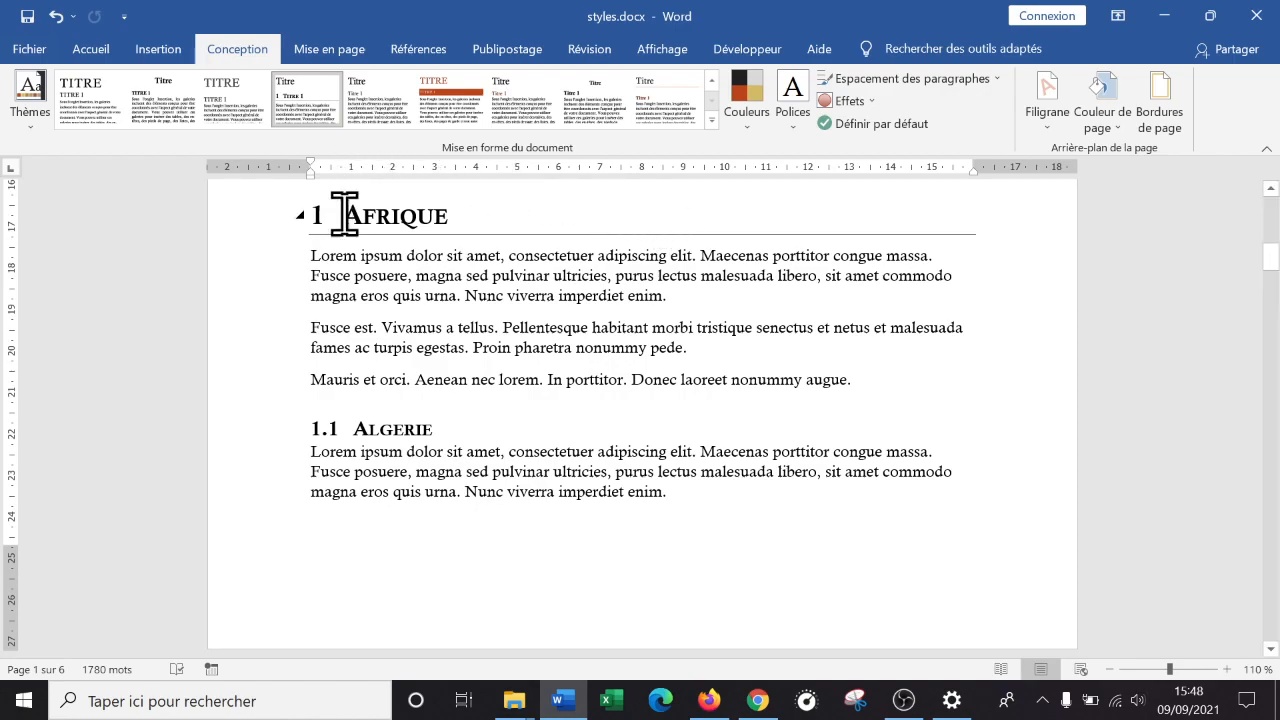
pyautogui.scroll(-10, 353, 392)
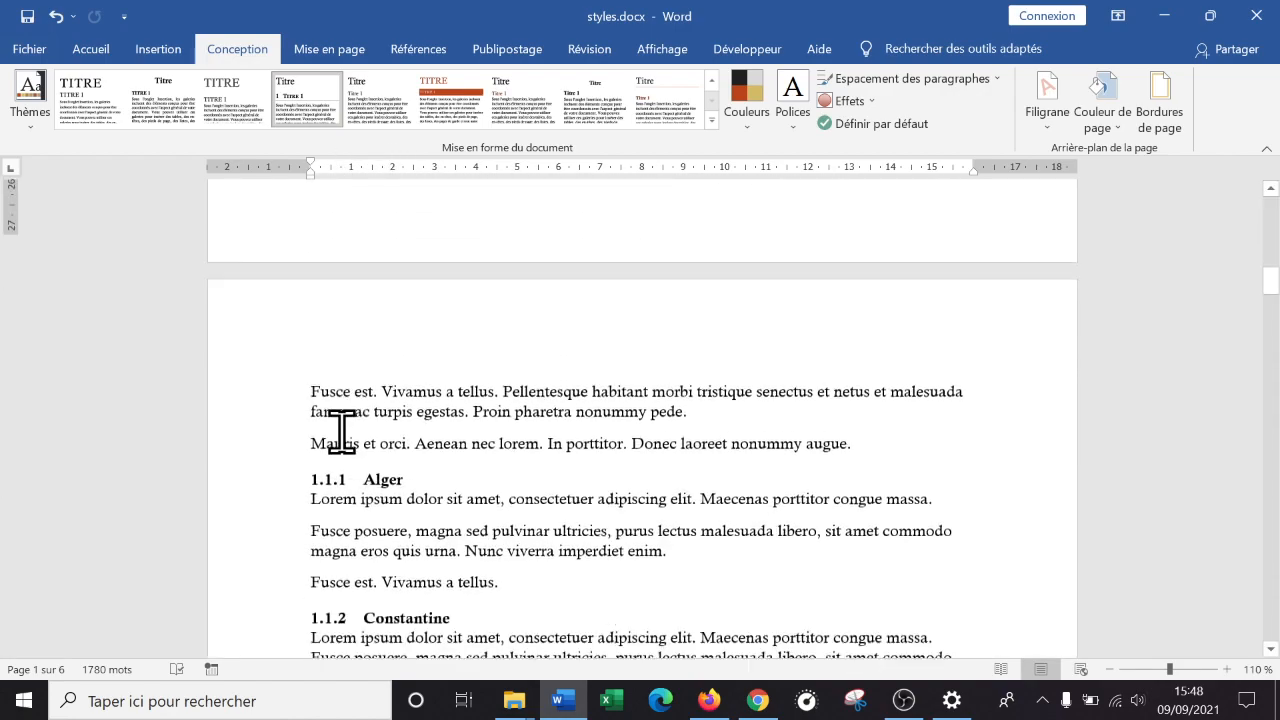
pyautogui.scroll(-9, 355, 441)
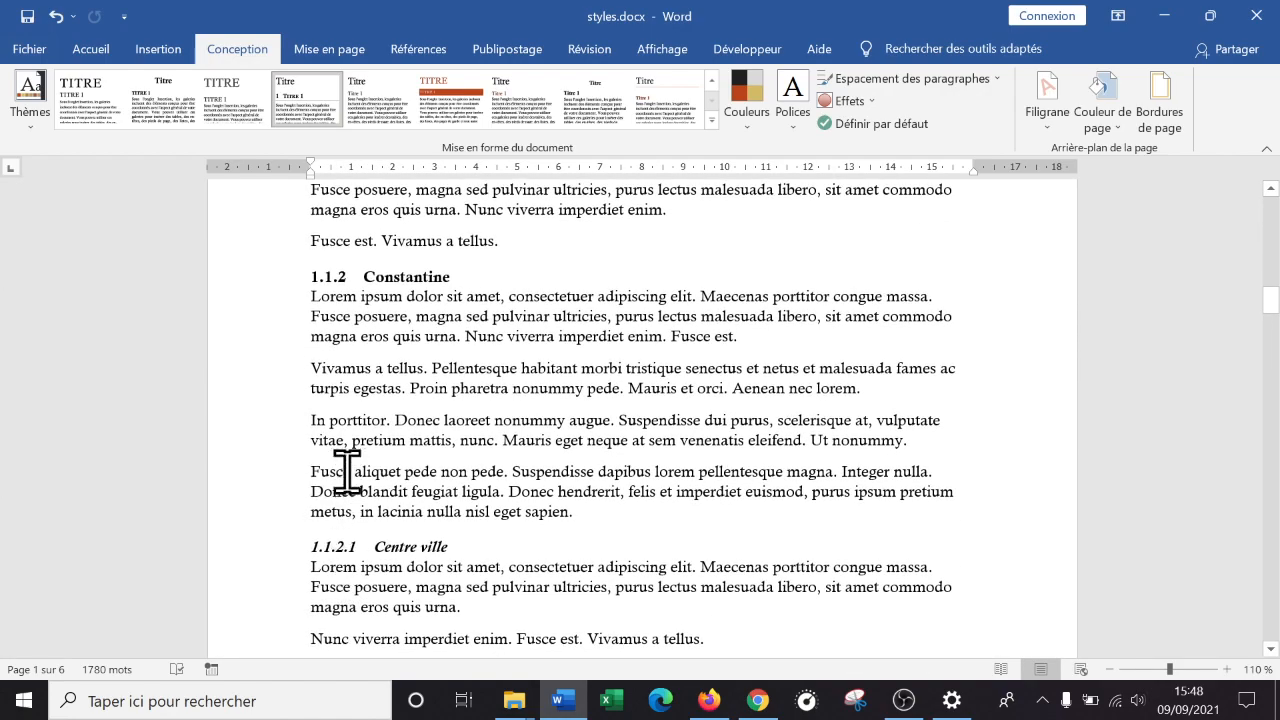
pyautogui.scroll(-3, 352, 449)
pyautogui.scroll(18, 352, 478)
pyautogui.scroll(10, 355, 466)
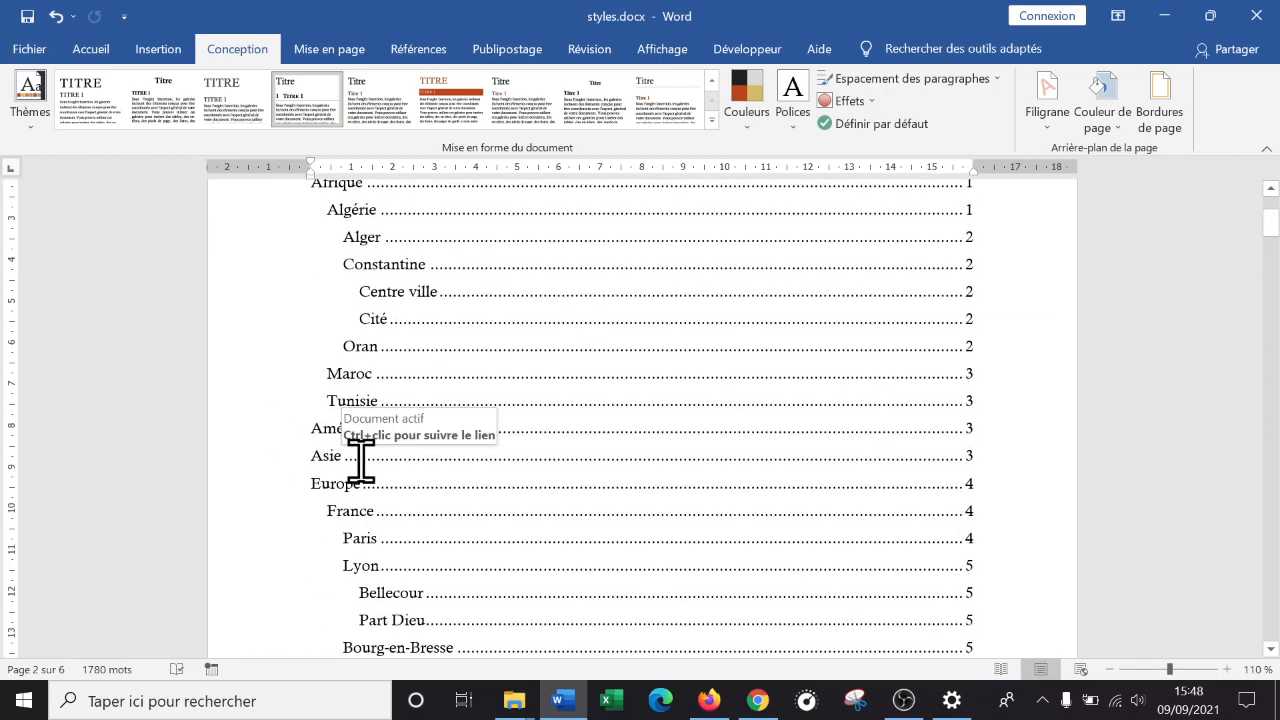
pyautogui.scroll(-6, 360, 460)
pyautogui.scroll(10, 360, 458)
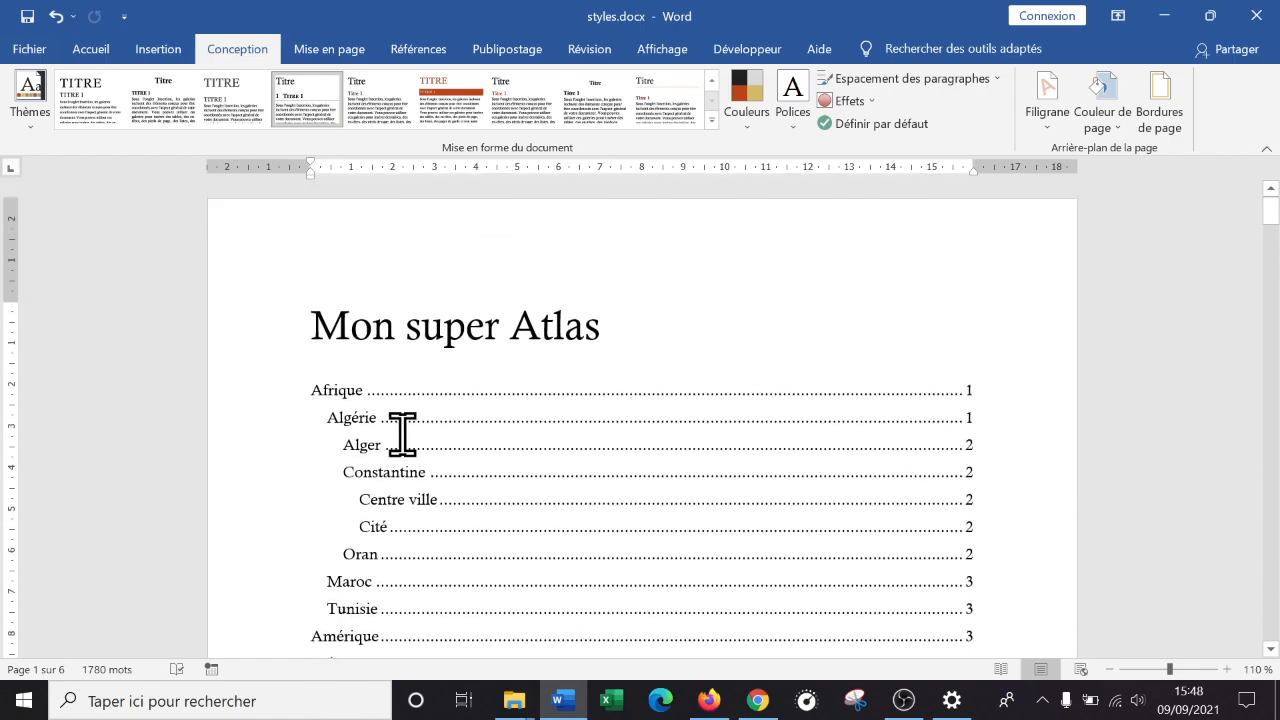
# - Update the entire table of contents and check its entries down to Océanie
pyautogui.click(349, 390)
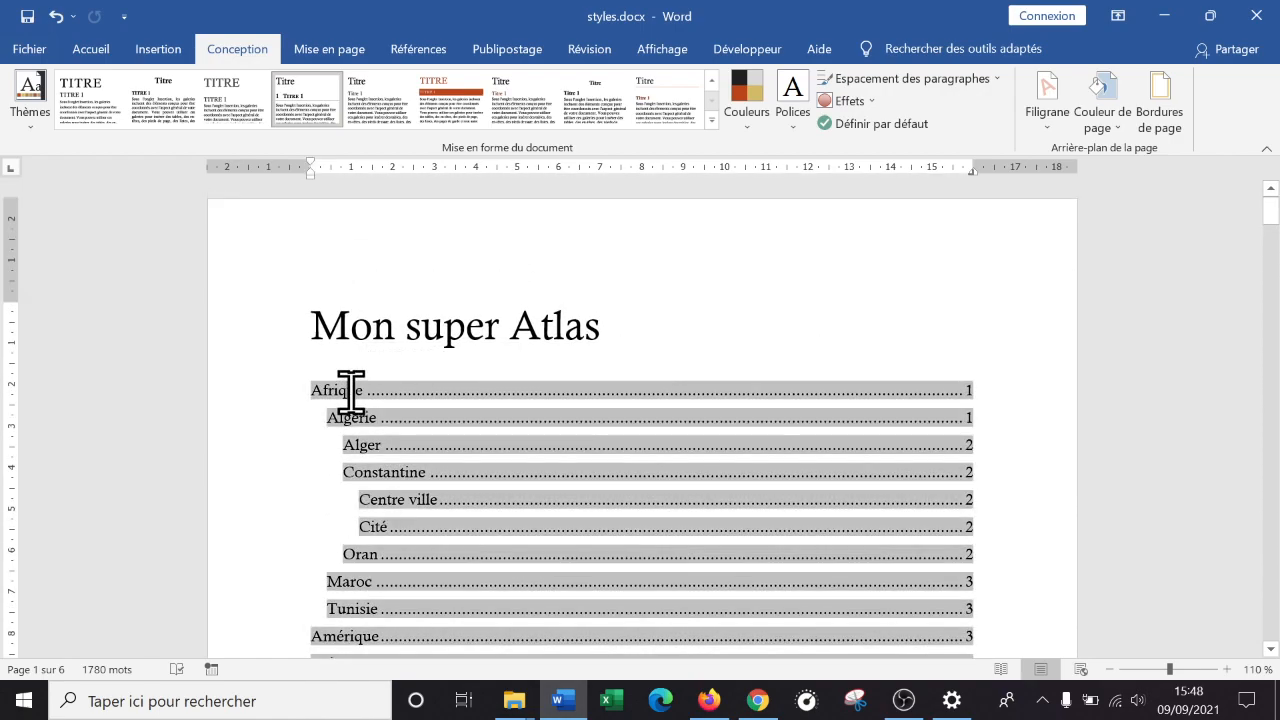
pyautogui.click(97, 49)
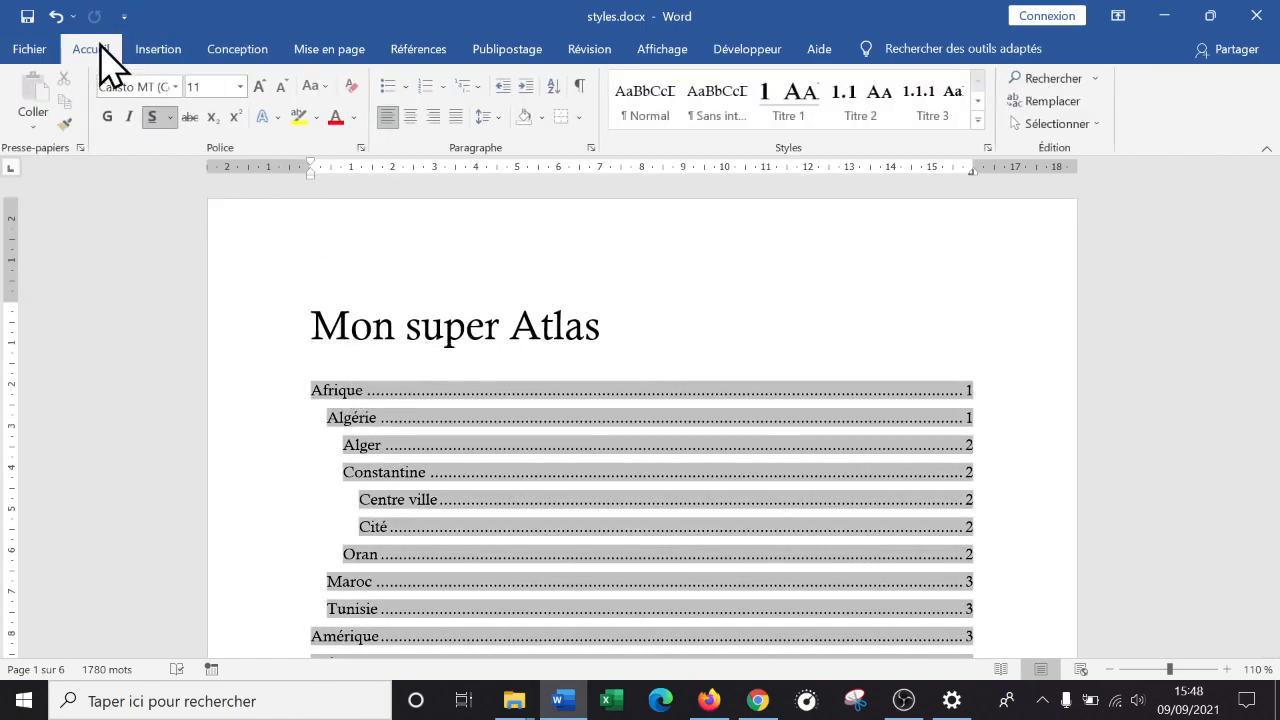
pyautogui.click(418, 49)
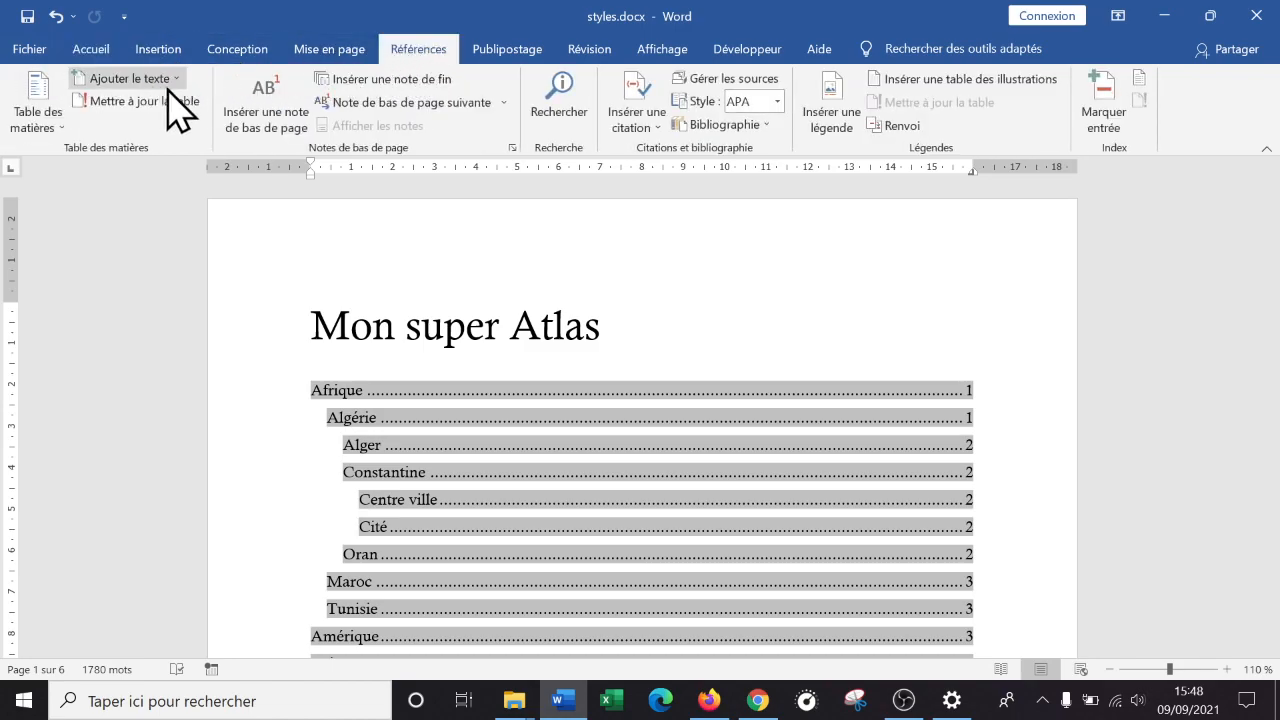
pyautogui.click(190, 101)
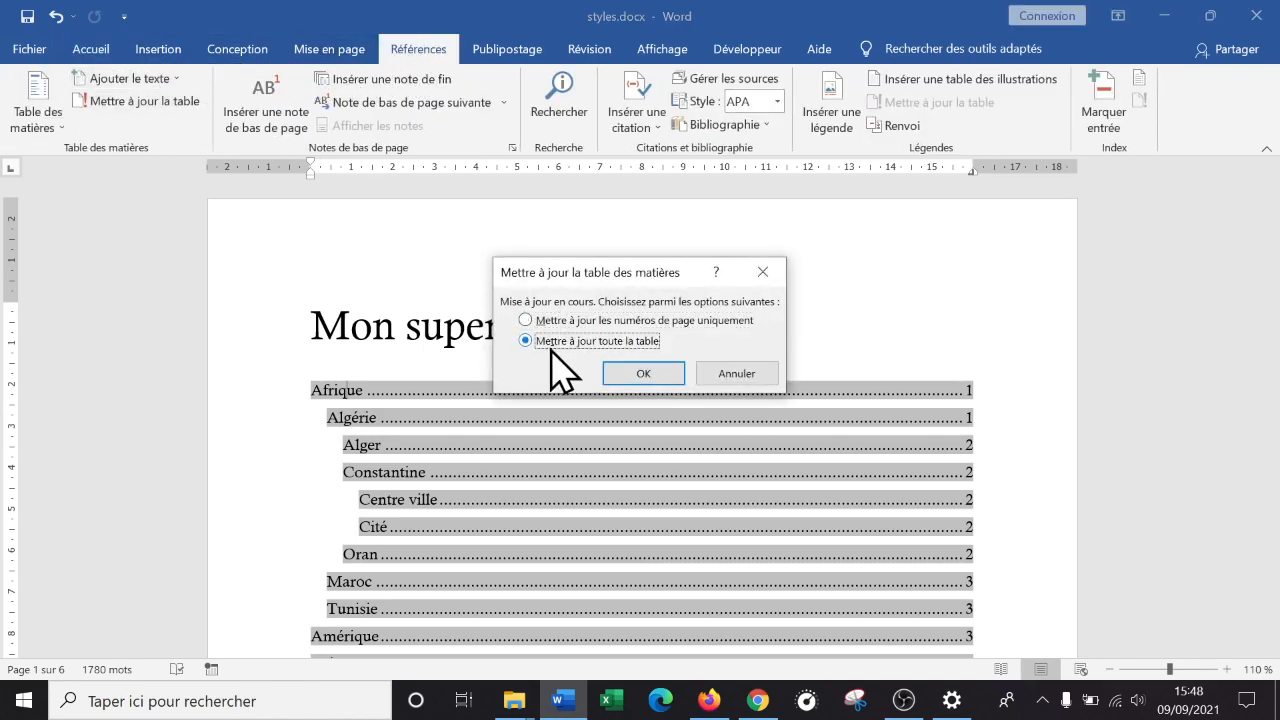
pyautogui.click(655, 373)
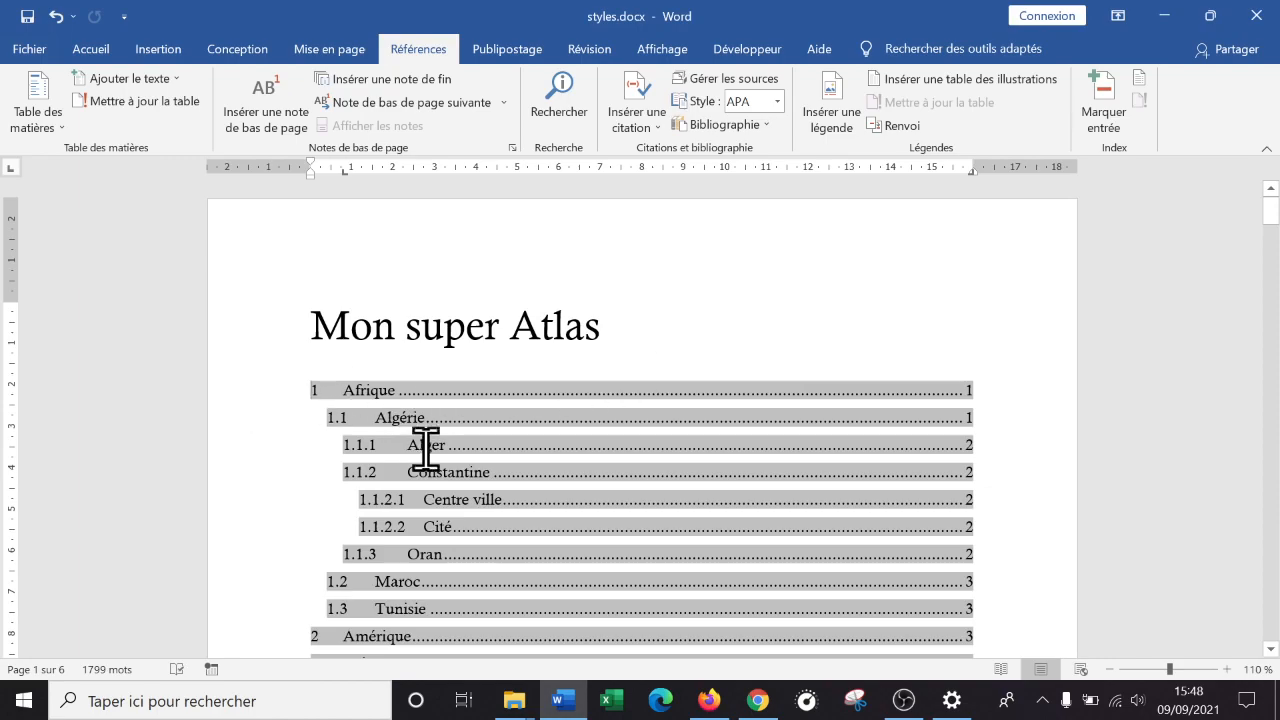
pyautogui.scroll(-8, 420, 614)
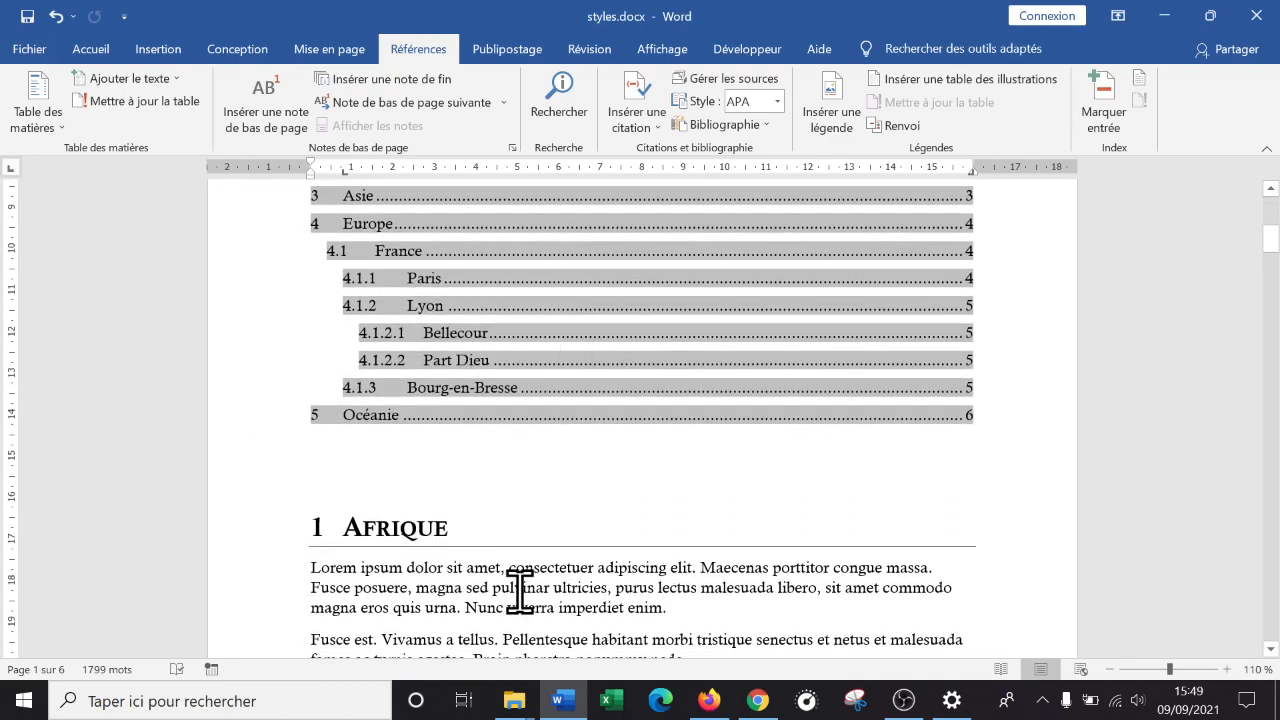
pyautogui.scroll(8, 515, 588)
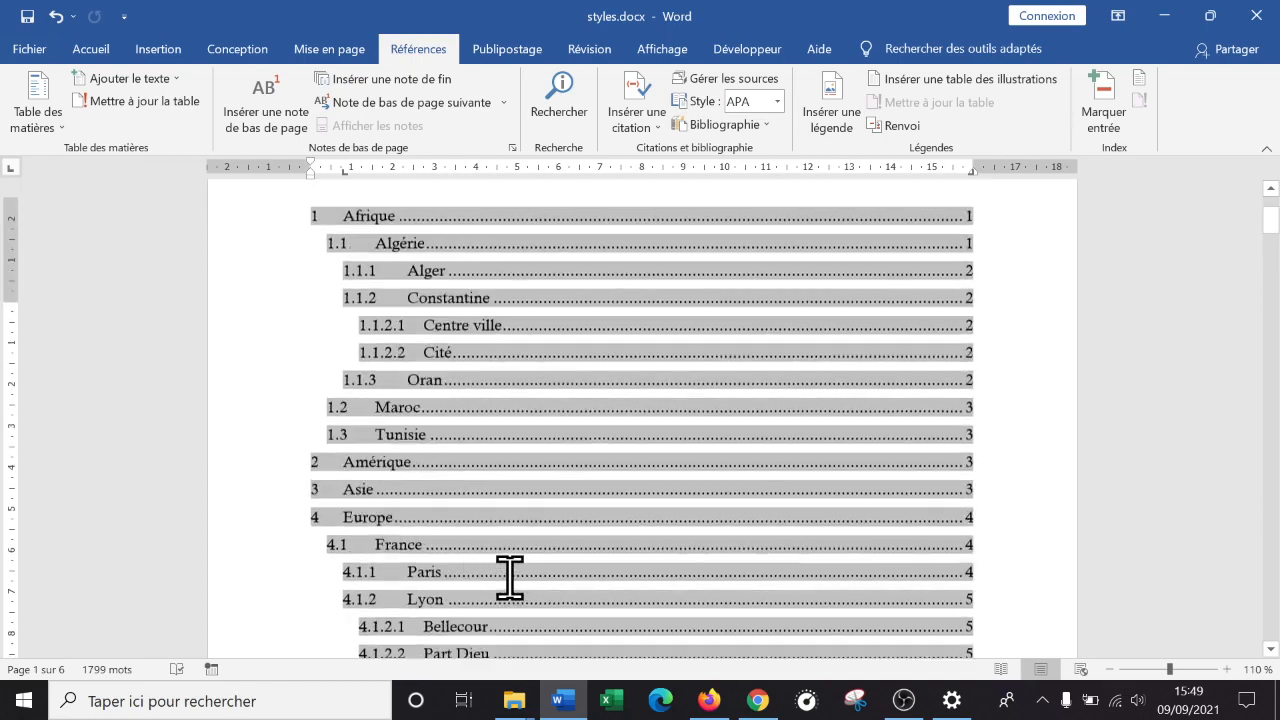
# - Undo the table of contents update and the numbered style set, and check the title, table and headings
pyautogui.click(56, 17)
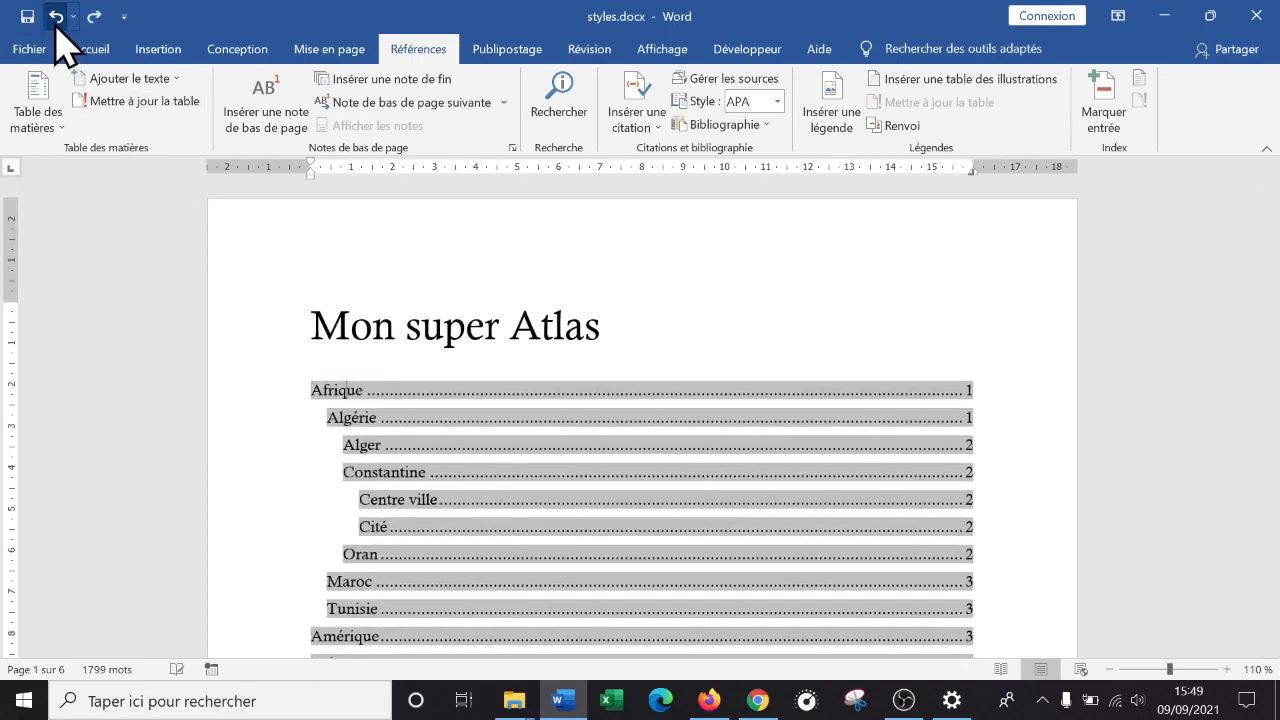
pyautogui.click(56, 17)
pyautogui.scroll(-10, 466, 386)
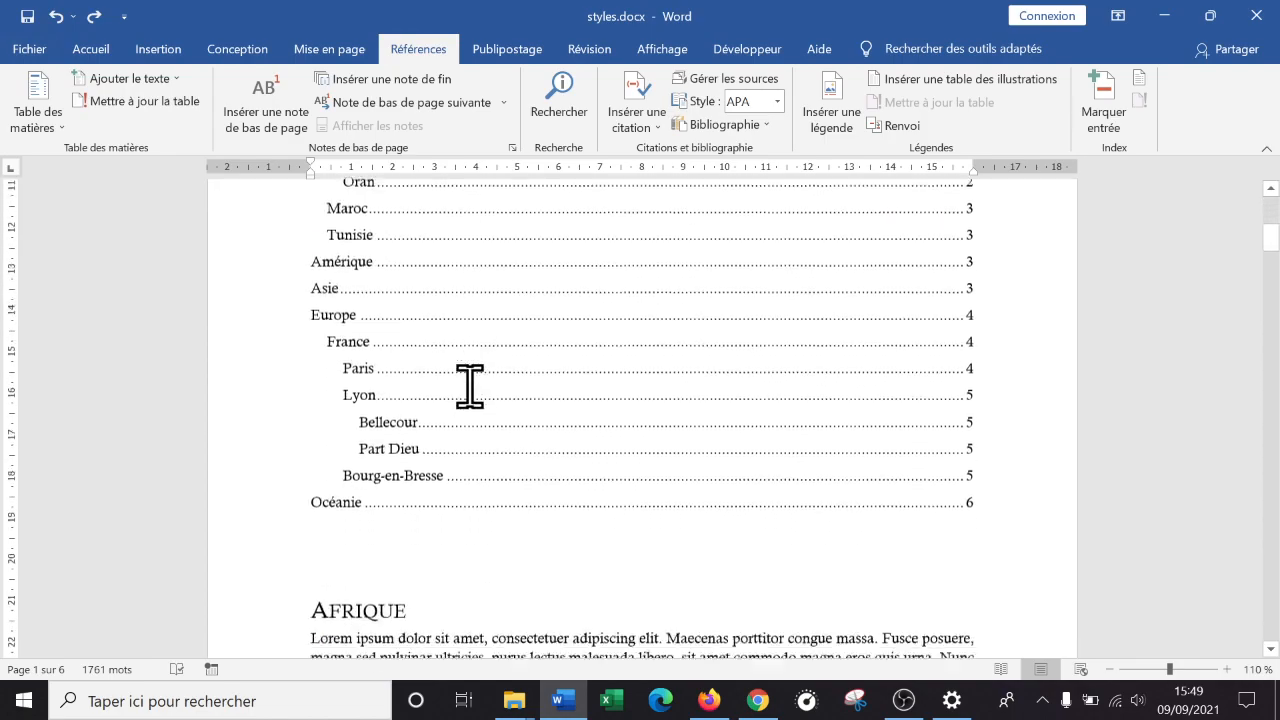
pyautogui.scroll(10, 470, 390)
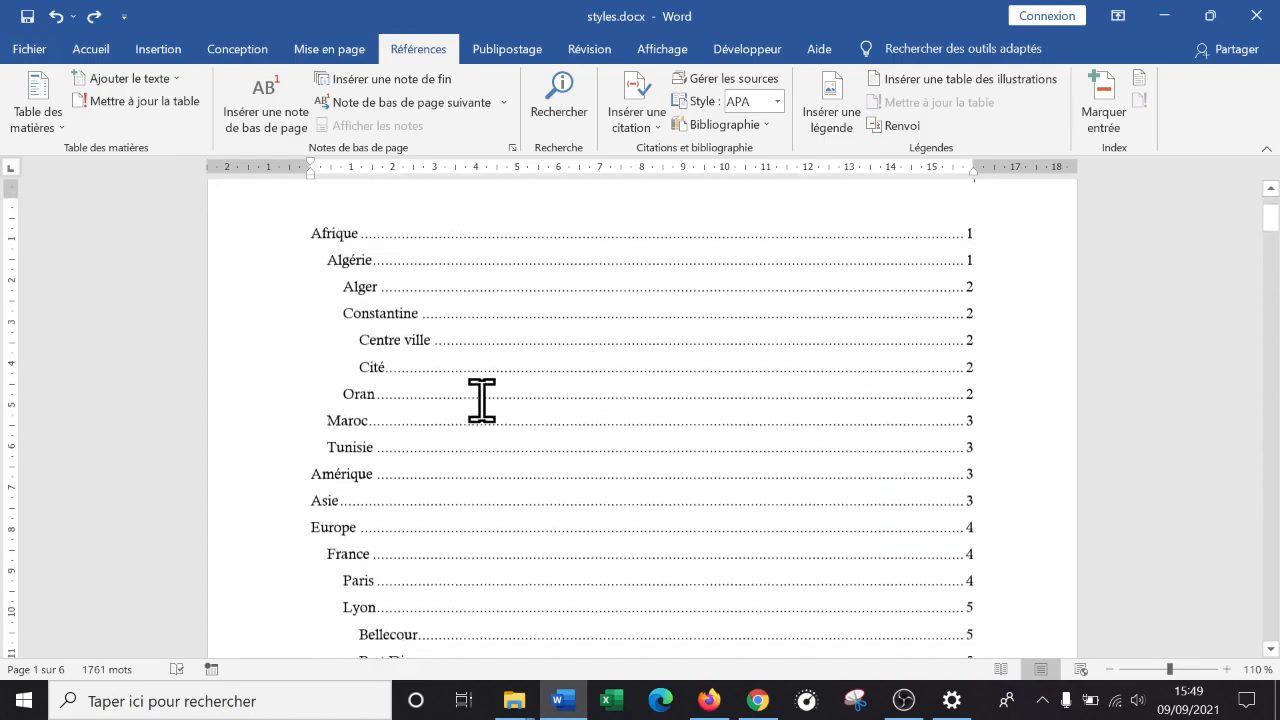
pyautogui.scroll(-8, 471, 314)
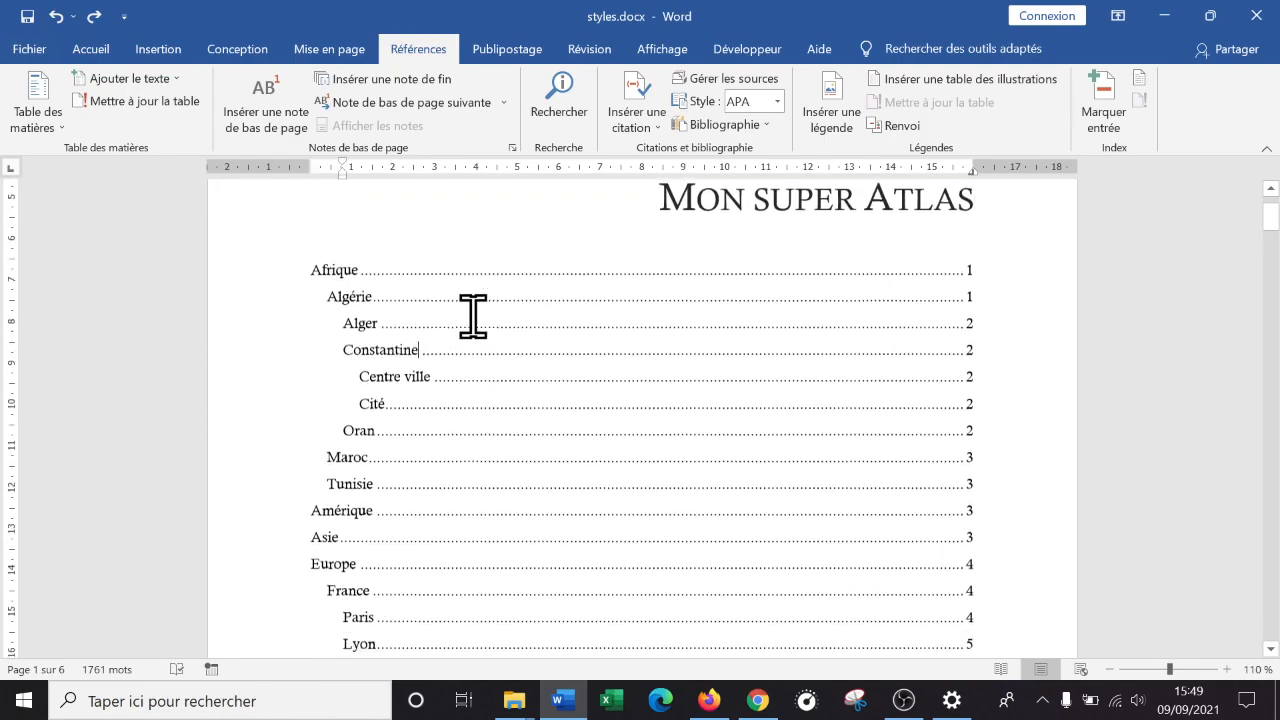
pyautogui.scroll(-10, 434, 500)
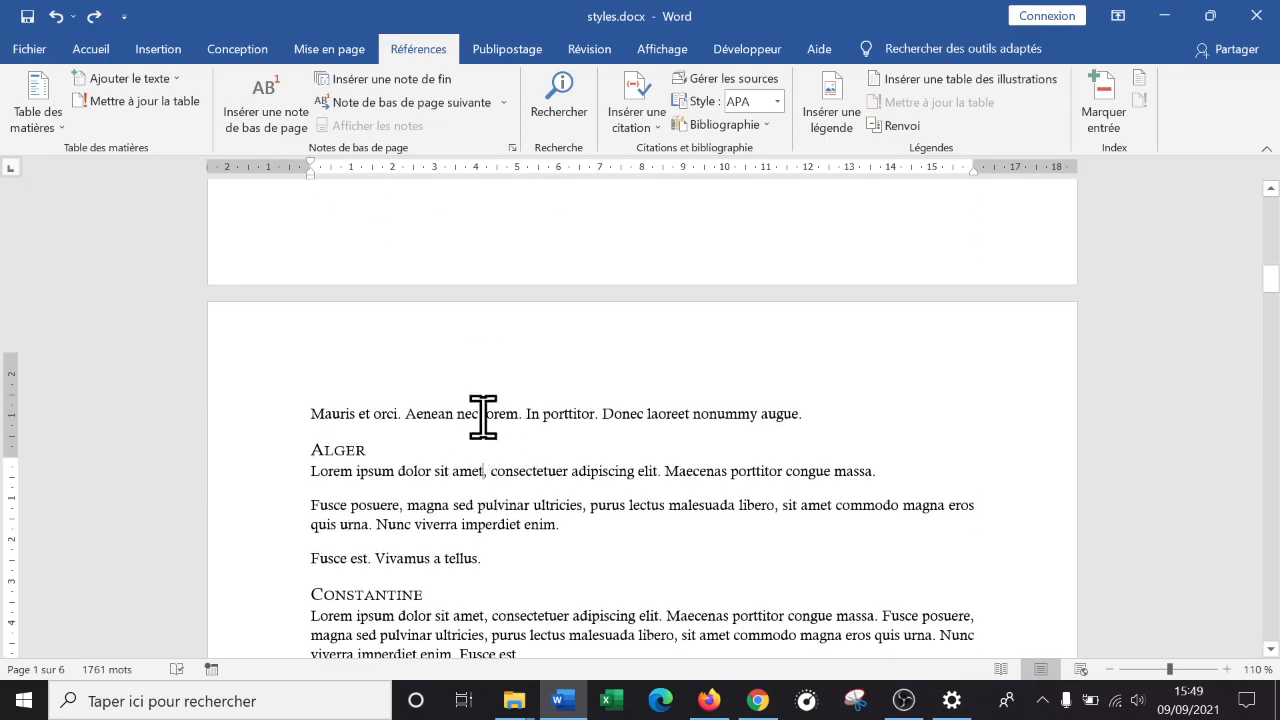
pyautogui.scroll(5, 483, 420)
pyautogui.scroll(1, 494, 126)
pyautogui.scroll(4, 460, 284)
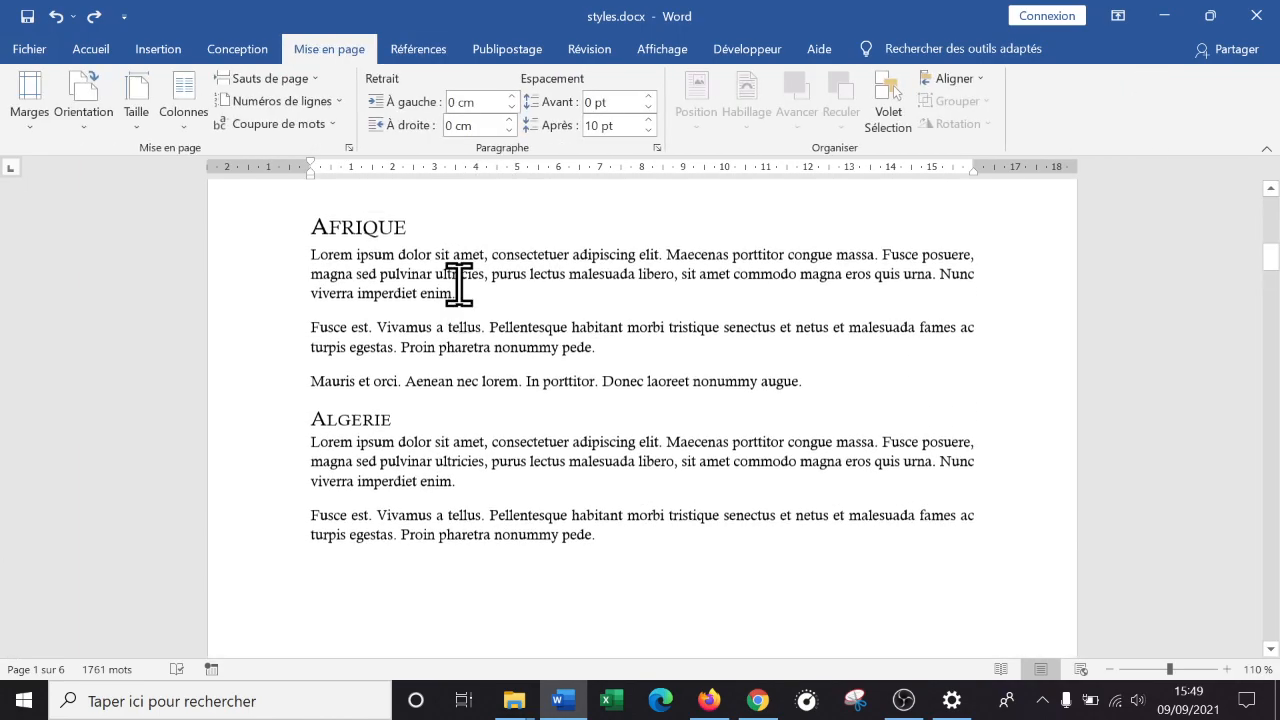
# - Examine the predefined style sets again and review the document's title, table of contents and first headings
pyautogui.click(250, 47)
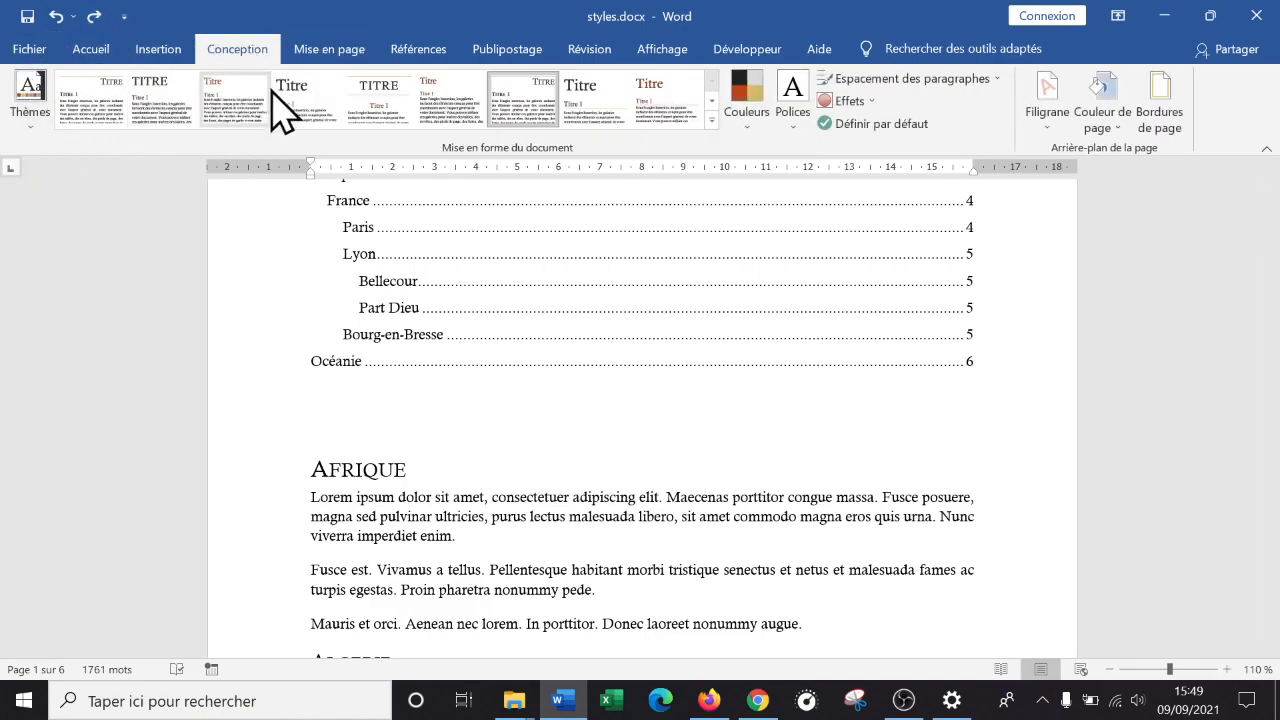
pyautogui.click(712, 120)
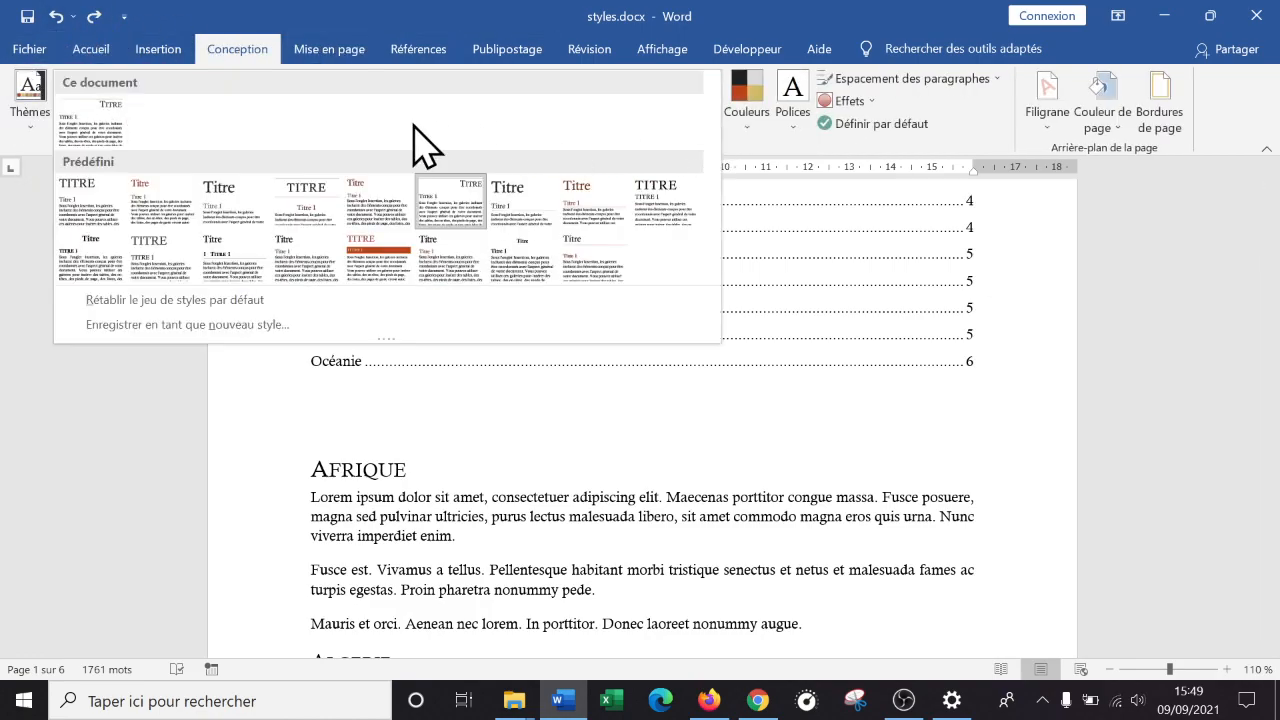
pyautogui.click(248, 56)
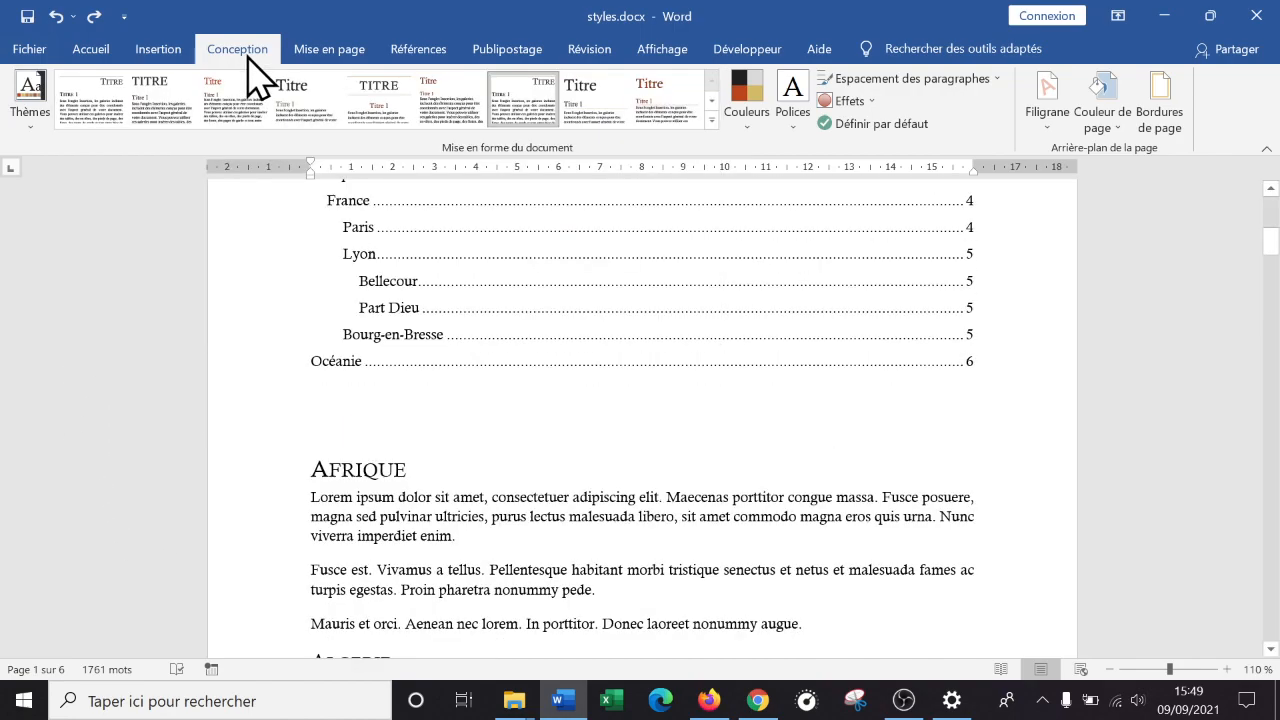
pyautogui.scroll(6, 1073, 472)
pyautogui.scroll(-3, 1026, 443)
pyautogui.scroll(-8, 1027, 444)
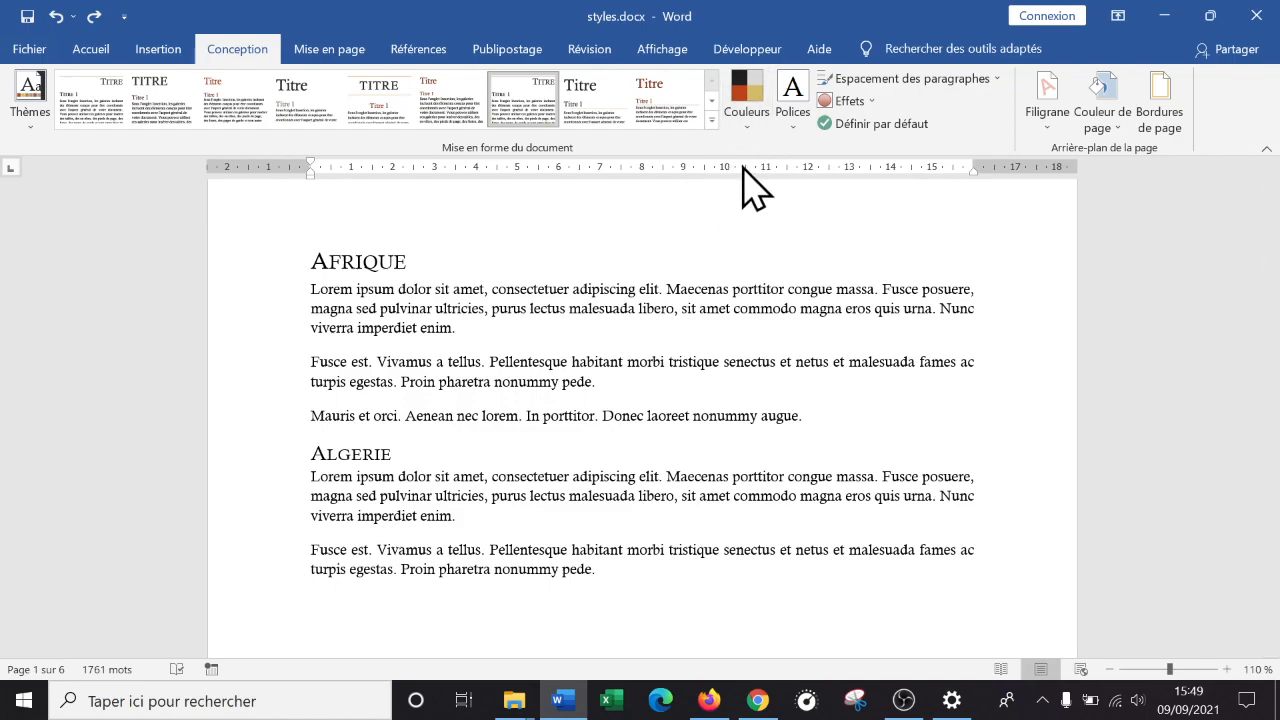
pyautogui.scroll(10, 745, 280)
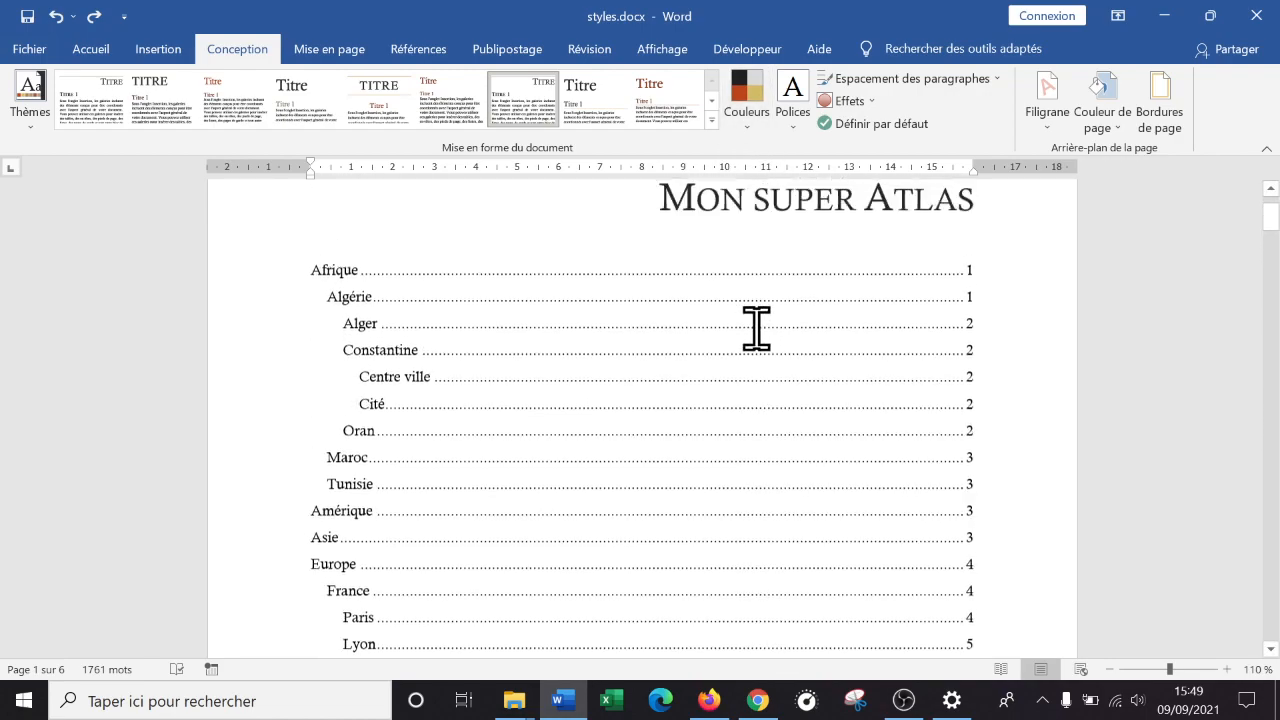
pyautogui.click(765, 148)
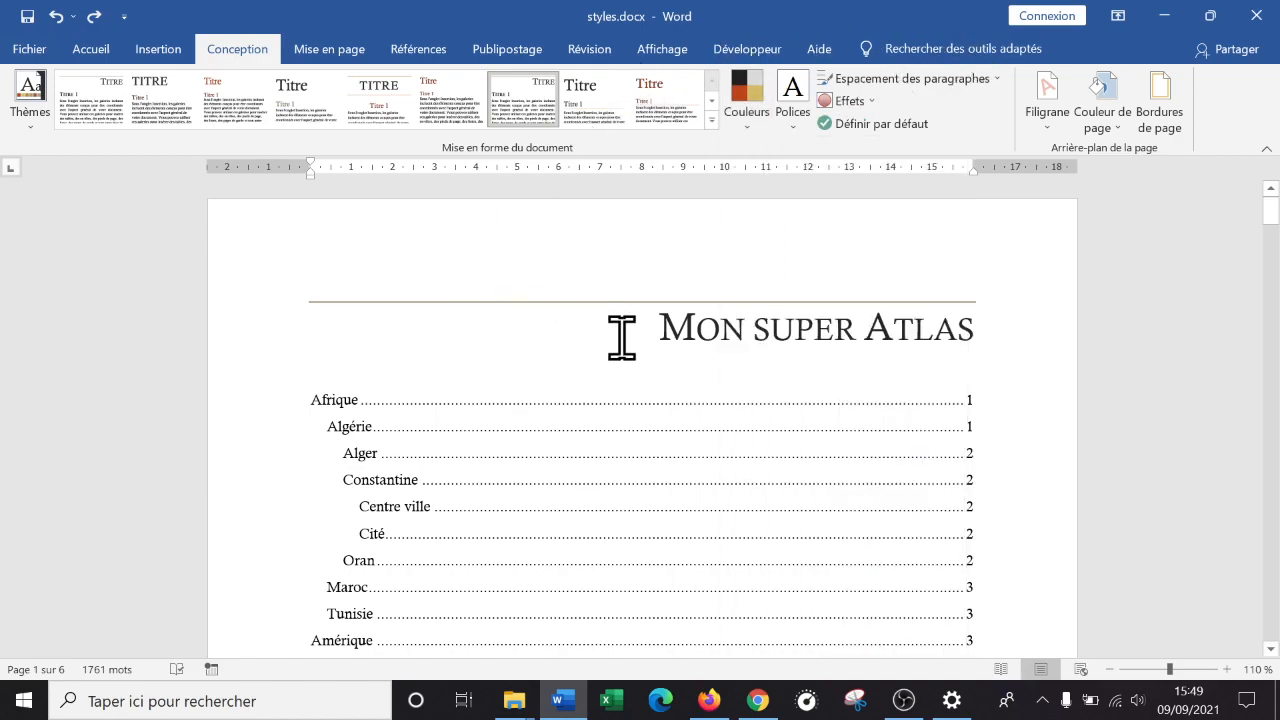
# - Preview the available theme color palettes and look through the headings down to Europe
pyautogui.click(746, 100)
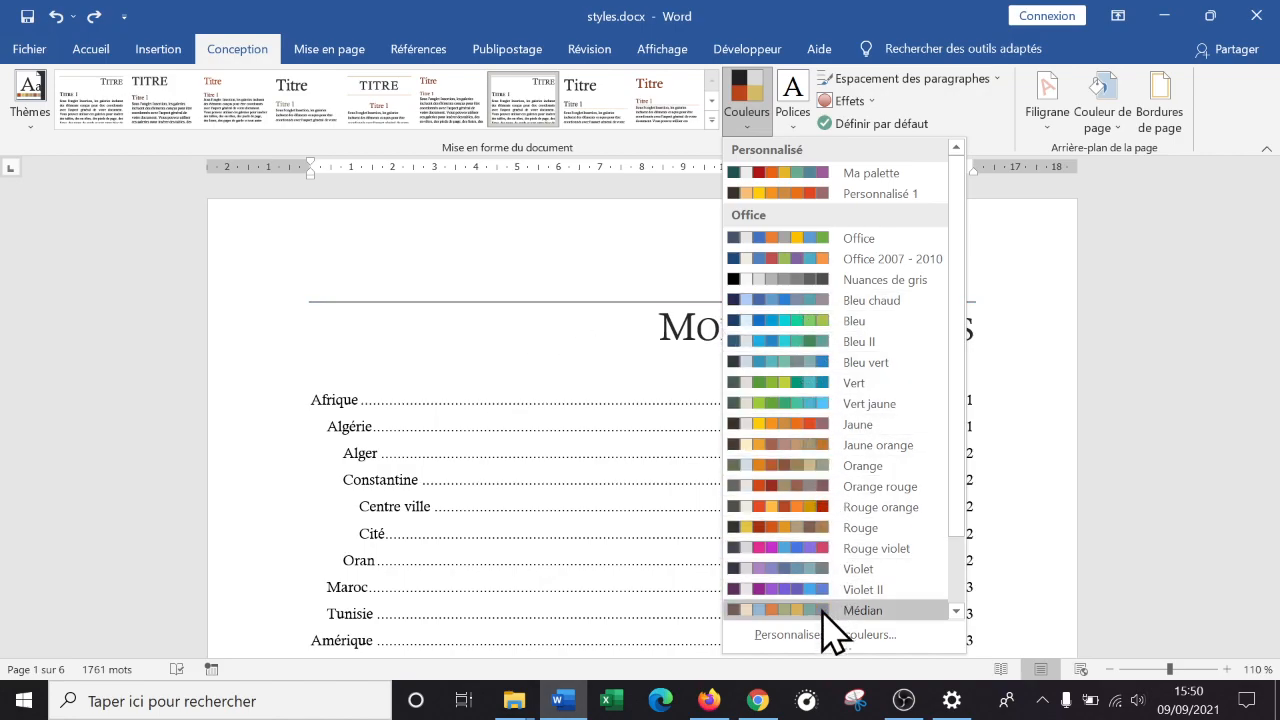
pyautogui.scroll(-3, 240, 410)
pyautogui.scroll(-20, 240, 410)
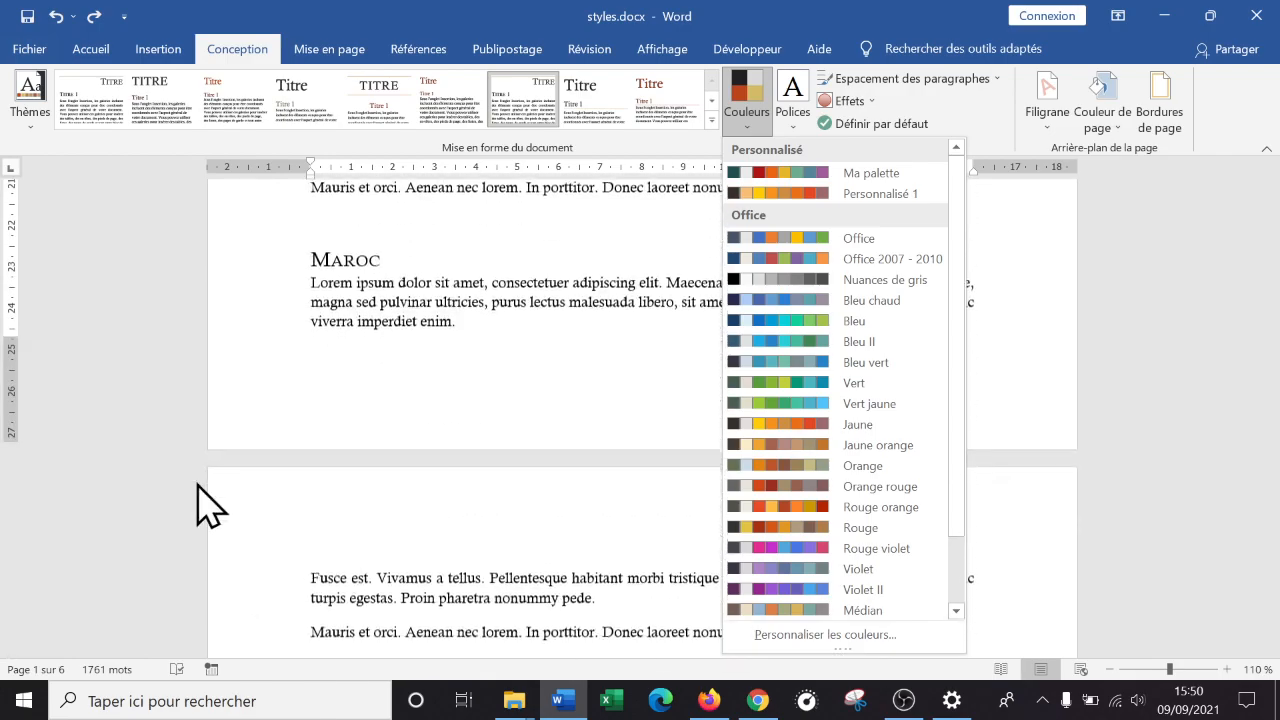
pyautogui.click(346, 486)
pyautogui.scroll(-15, 346, 486)
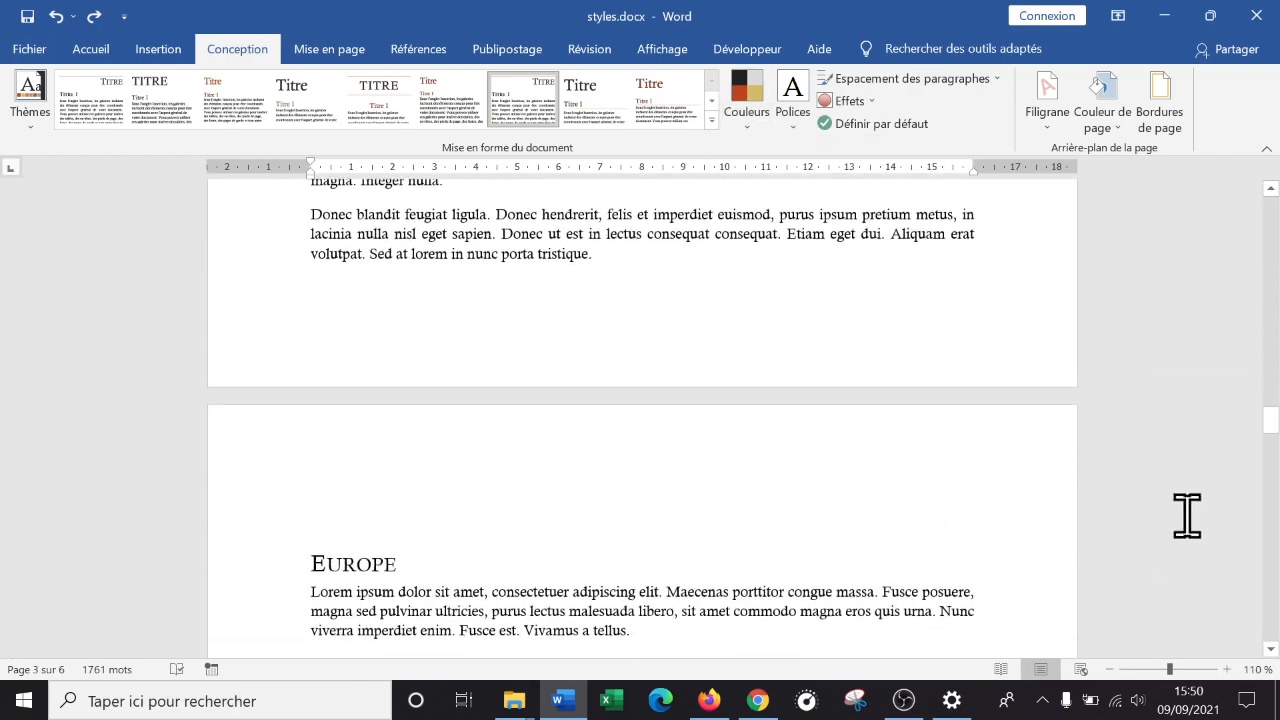
pyautogui.moveTo(1271, 422); pyautogui.dragTo(1266, 209)
# - Try the Office and Bleu vert color palettes on the document, and set its theme colors to Rouge orange
pyautogui.click(760, 120)
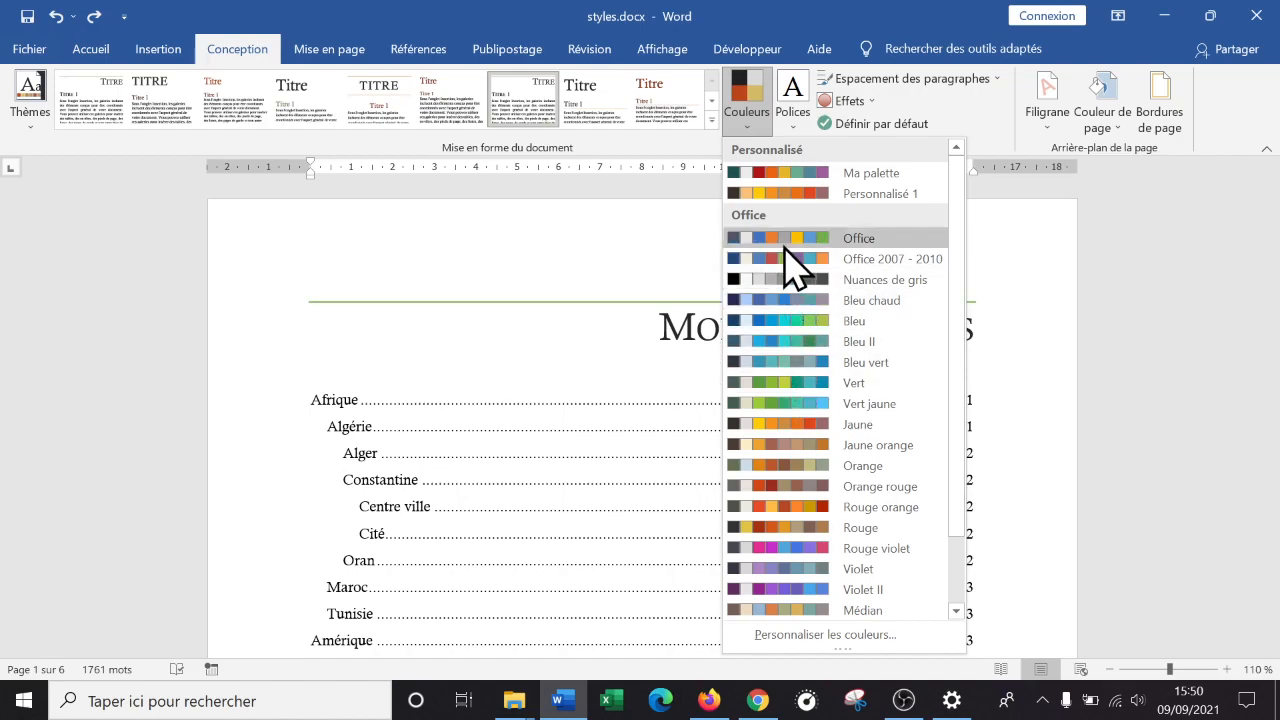
pyautogui.click(785, 243)
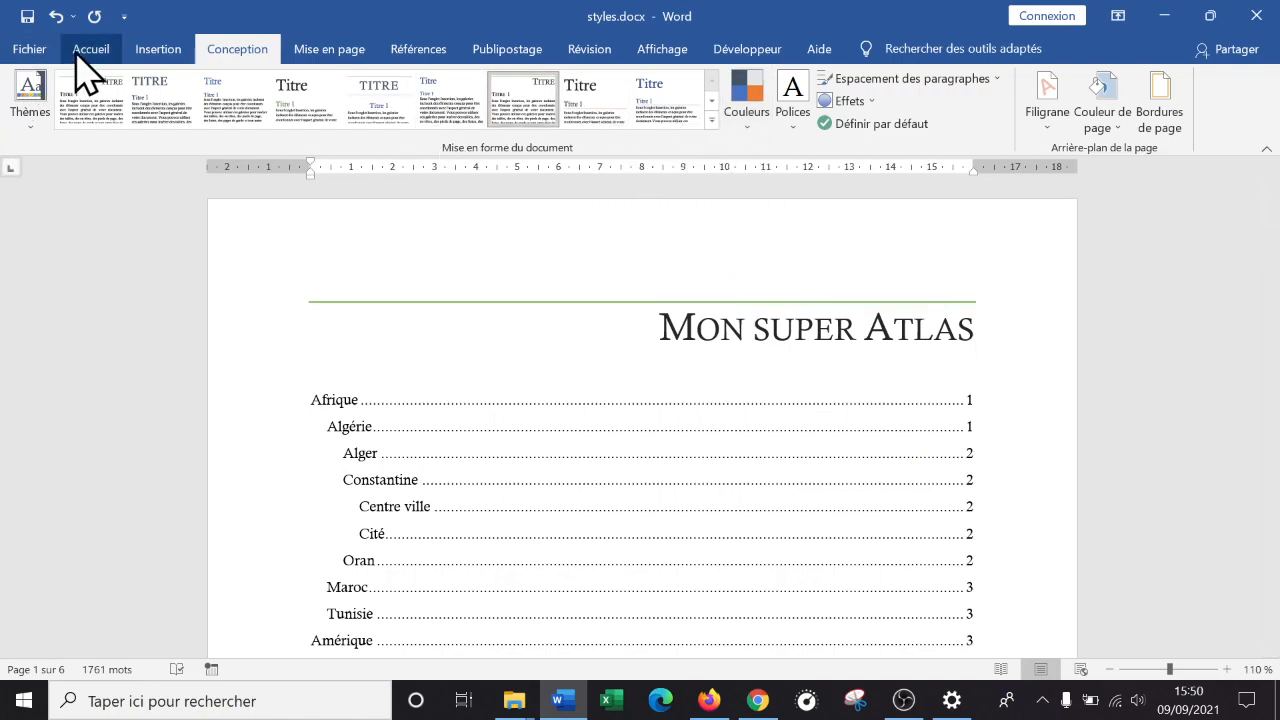
pyautogui.click(765, 118)
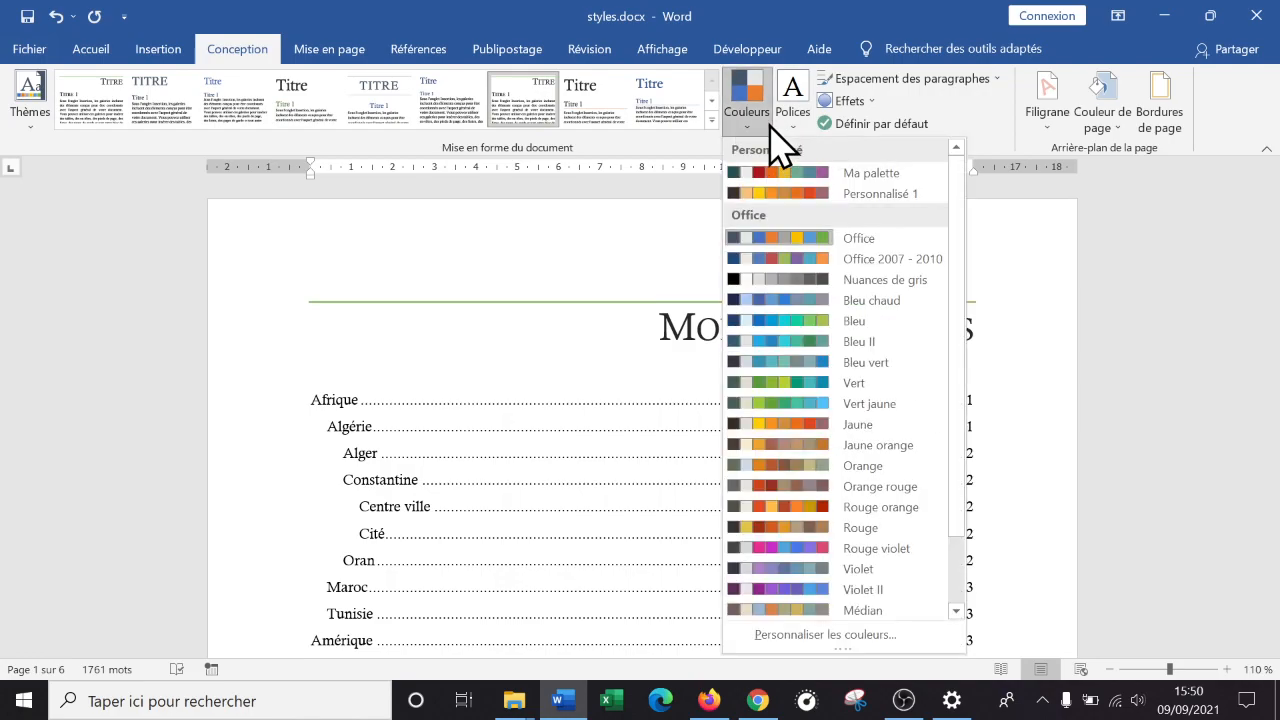
pyautogui.click(830, 363)
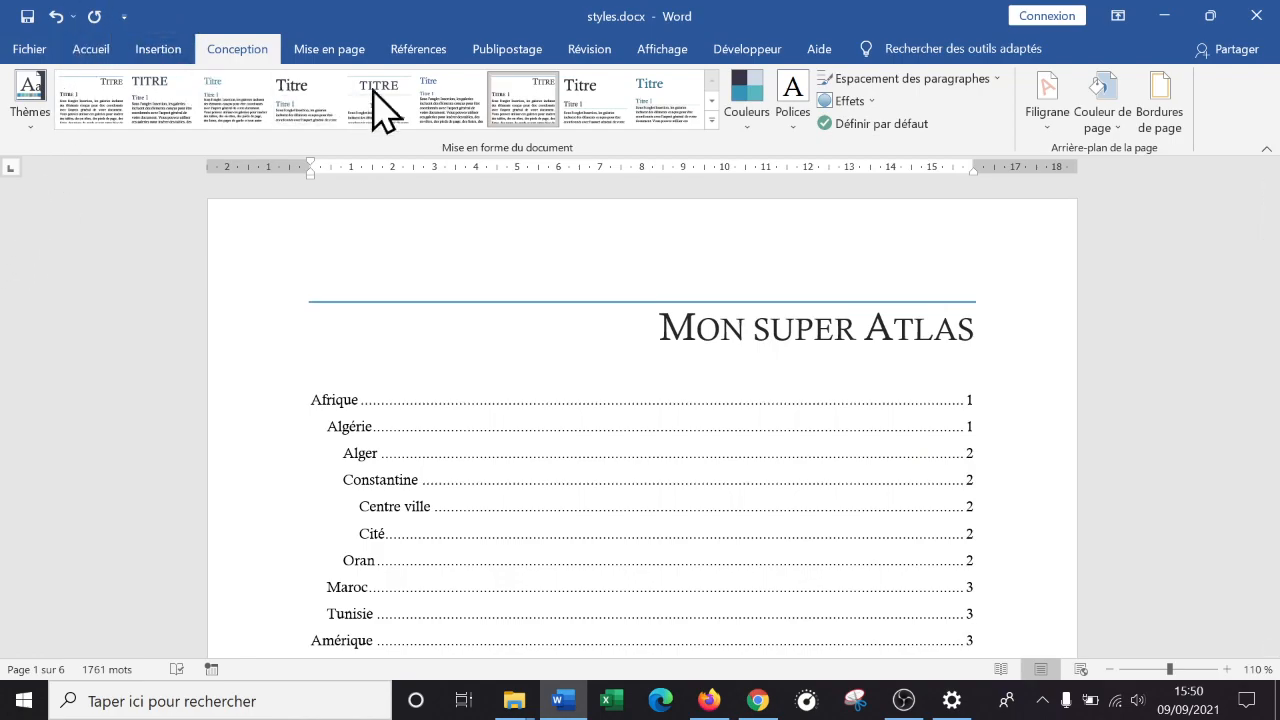
pyautogui.click(752, 118)
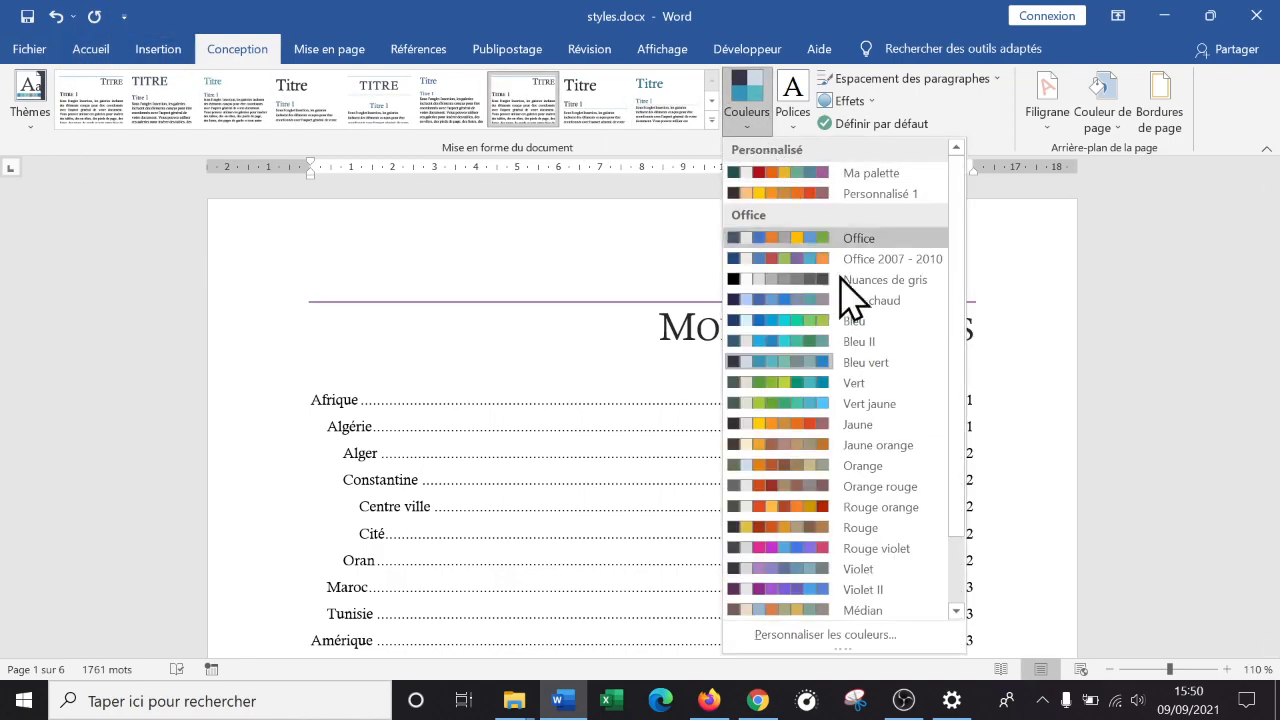
pyautogui.click(809, 506)
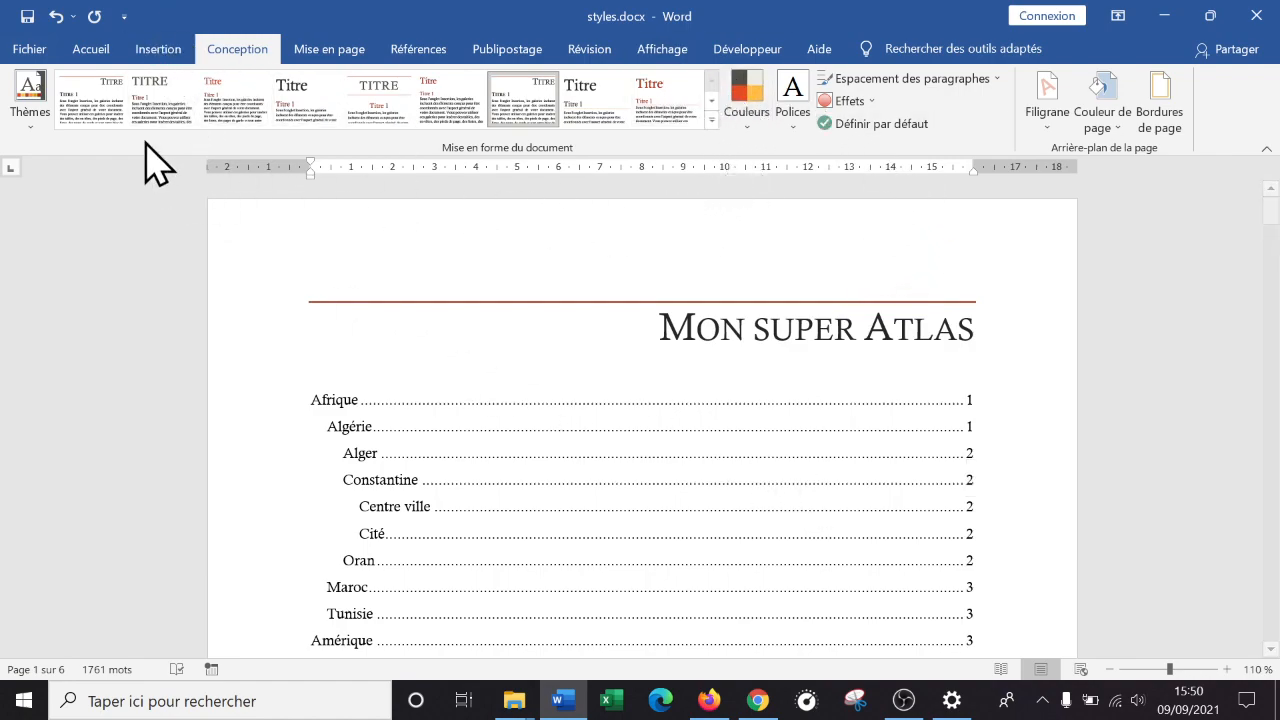
# - Draw a five-pointed star about 2.88 cm high and 3.09 cm wide beside the title, reposition it, and delete it
pyautogui.click(168, 52)
pyautogui.click(229, 80)
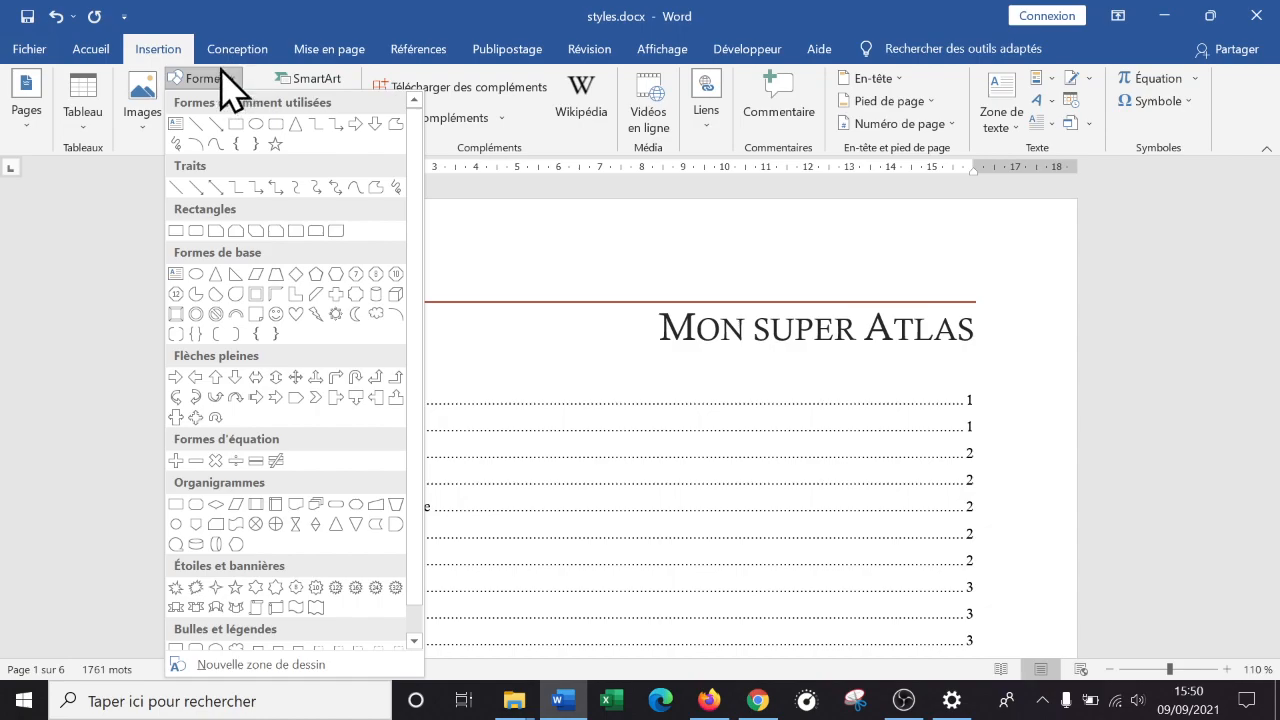
pyautogui.click(276, 145)
pyautogui.moveTo(444, 243)
pyautogui.mouseDown()
pyautogui.moveTo(588, 371)
pyautogui.moveTo(577, 365)
pyautogui.mouseUp()
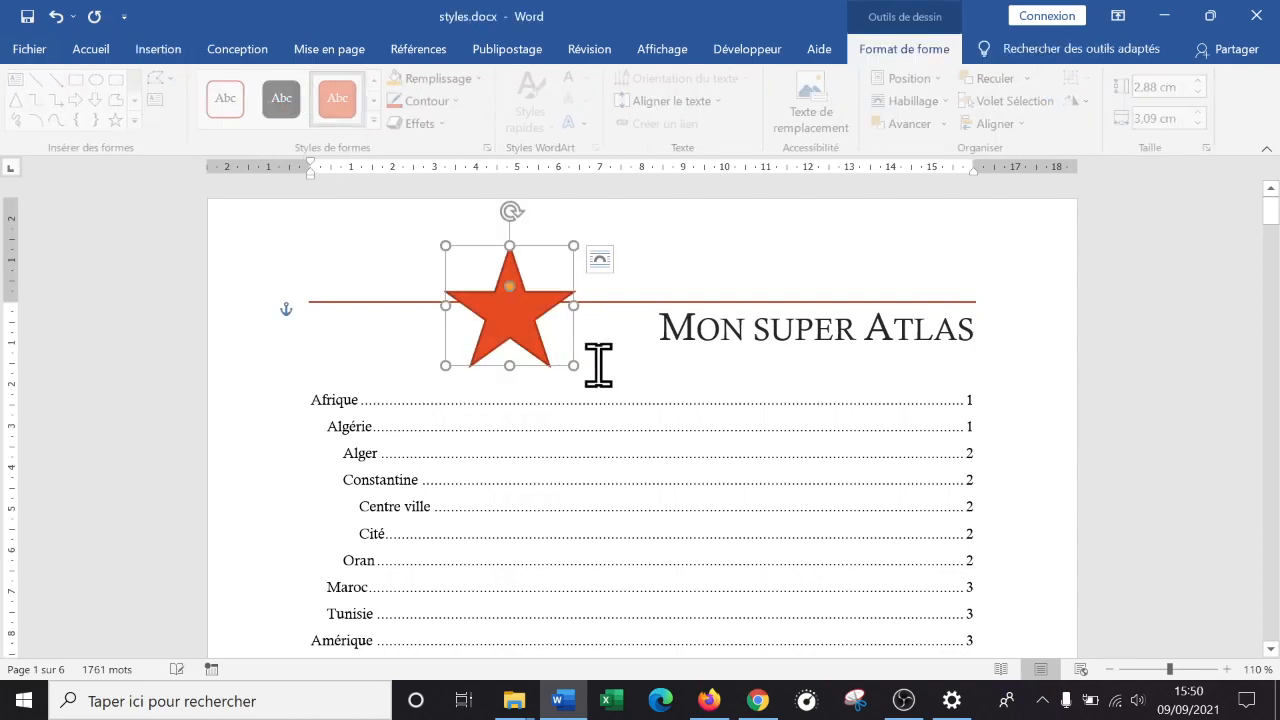
pyautogui.moveTo(499, 331); pyautogui.dragTo(386, 330)
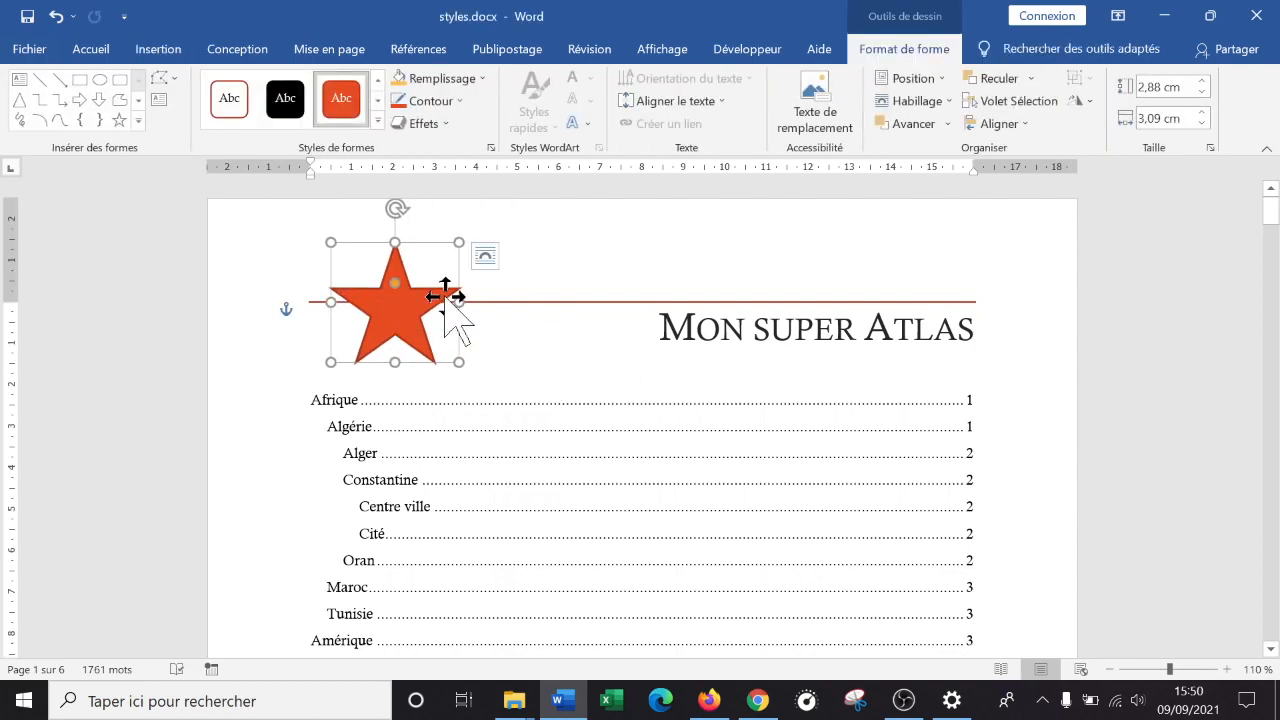
pyautogui.press('Delete')
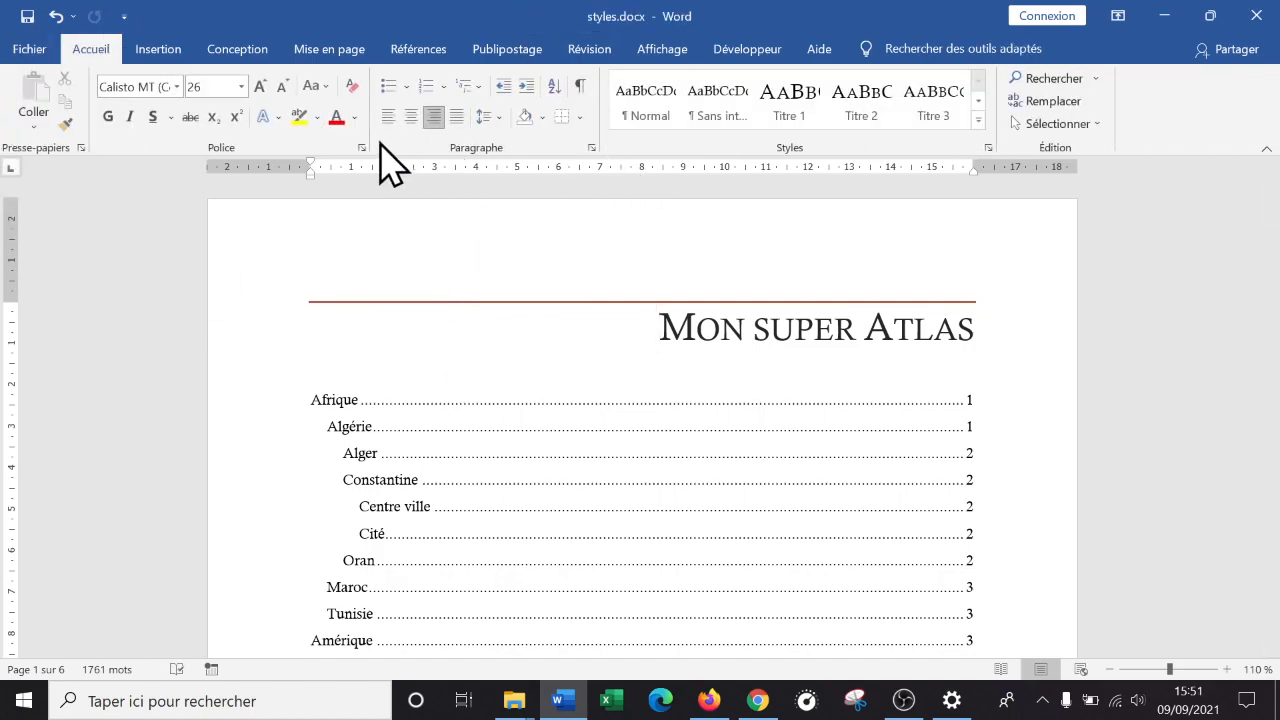
# - Look over the theme color palettes and the gallery of shapes that can be inserted
pyautogui.click(240, 50)
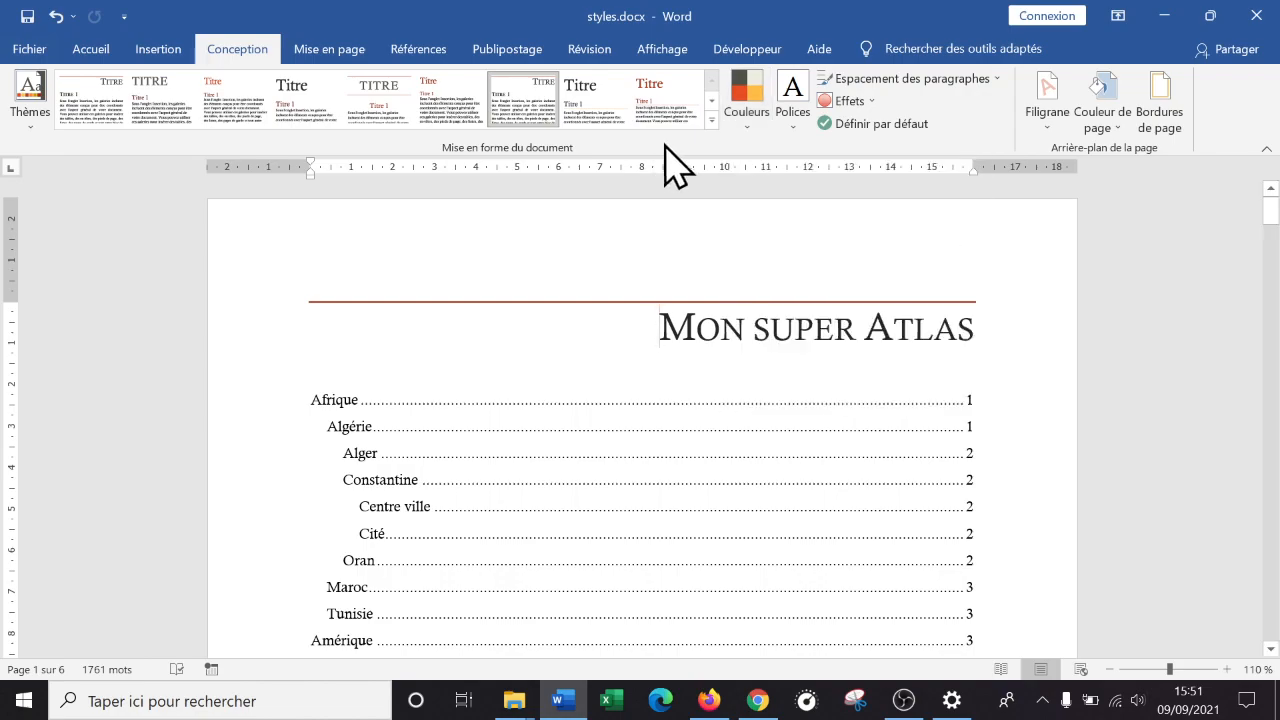
pyautogui.click(748, 112)
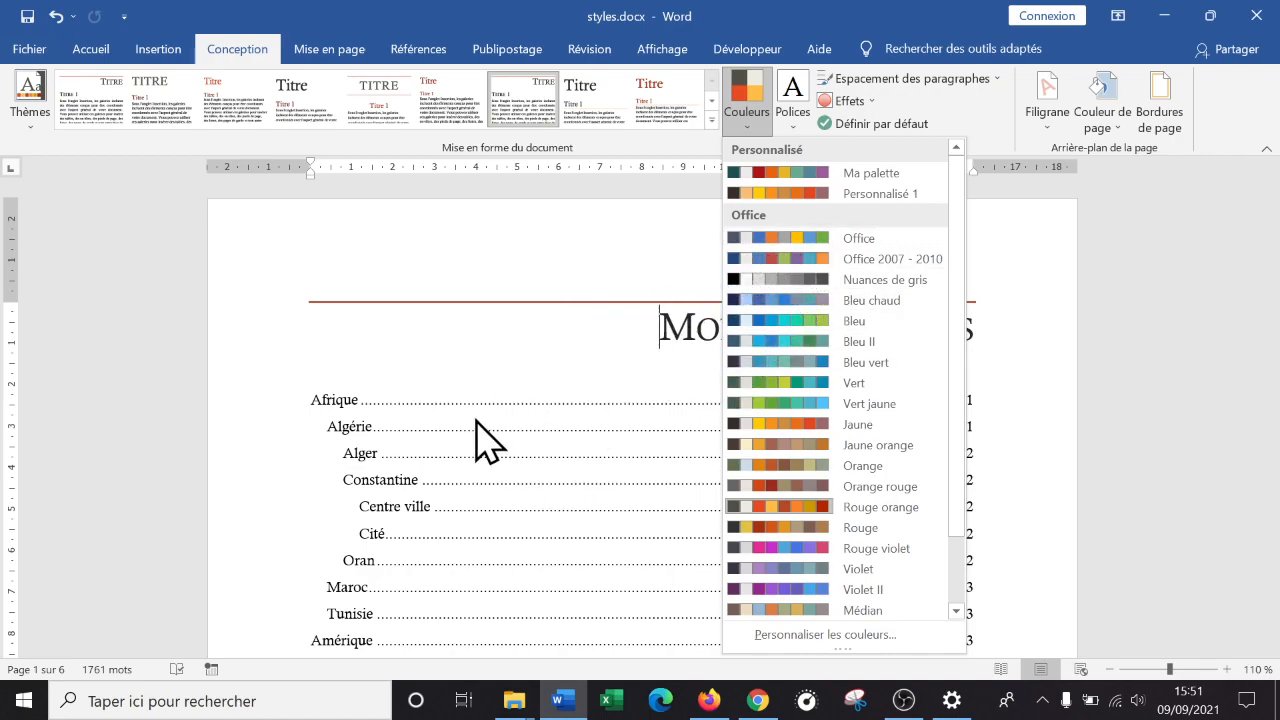
pyautogui.click(162, 50)
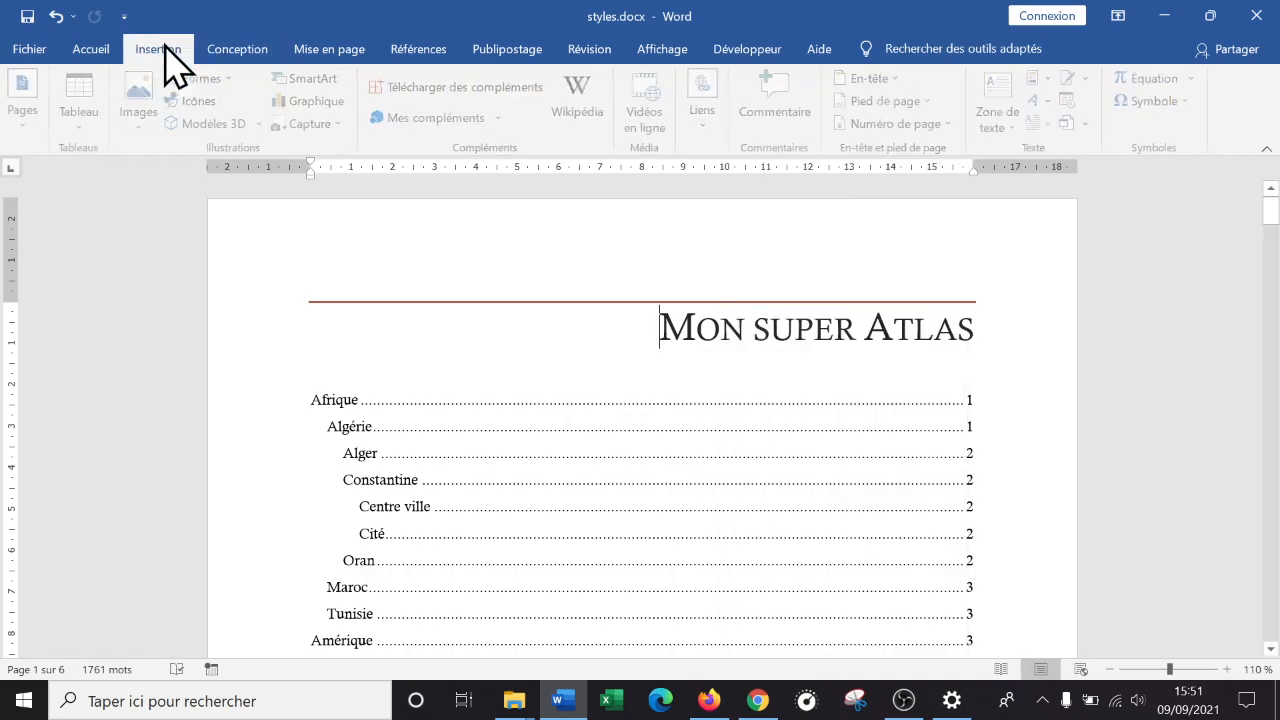
pyautogui.click(212, 79)
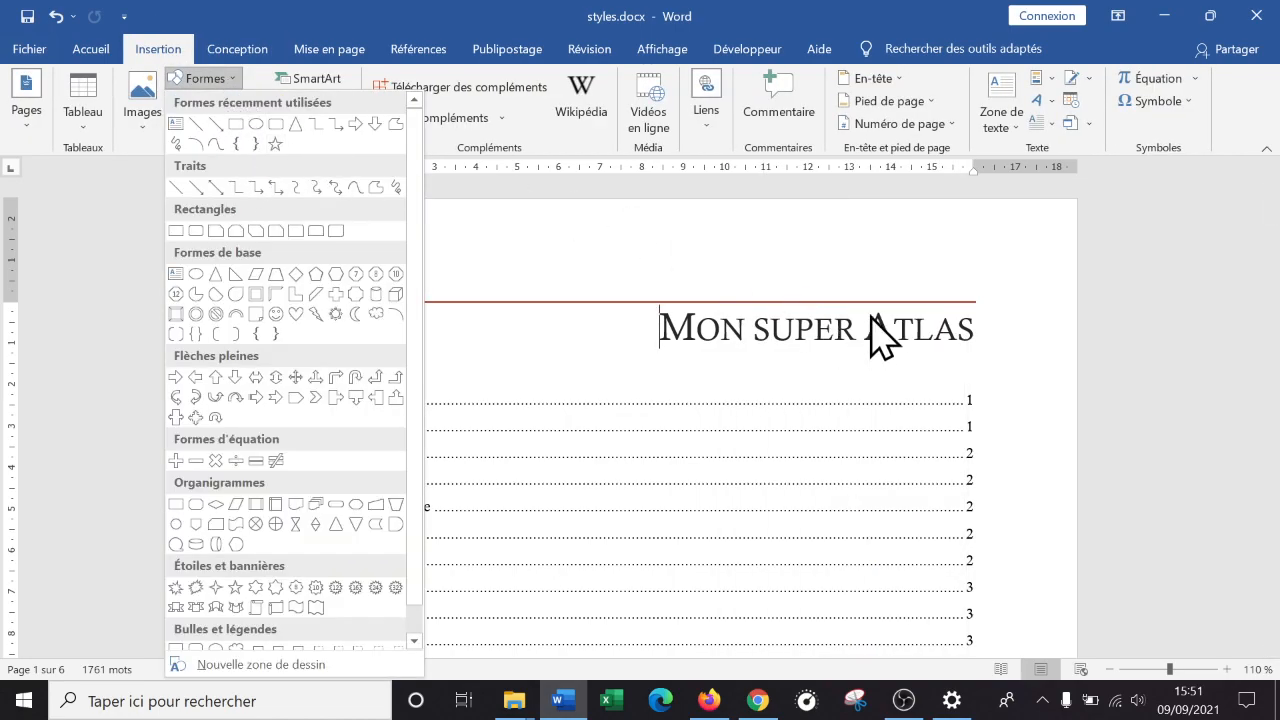
# - Examine the text, accent and hyperlink color options for creating new theme colors, and leave without saving a palette
pyautogui.click(240, 50)
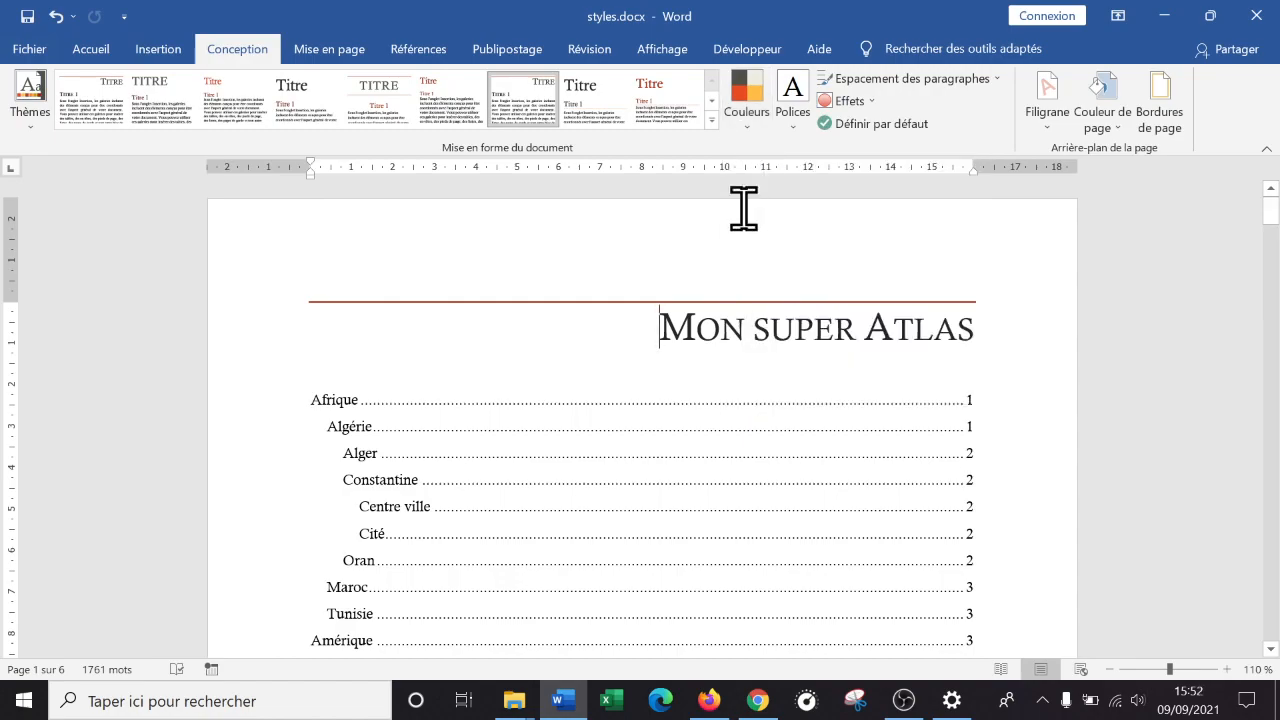
pyautogui.click(758, 125)
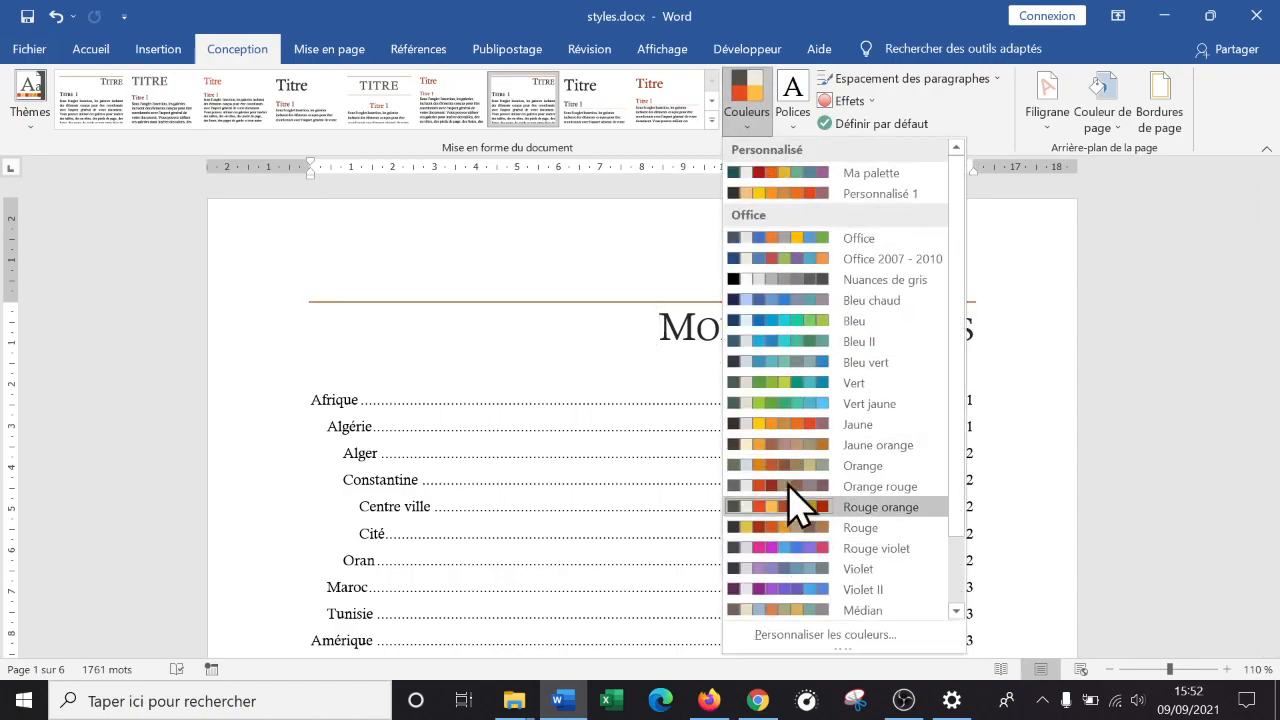
pyautogui.click(823, 636)
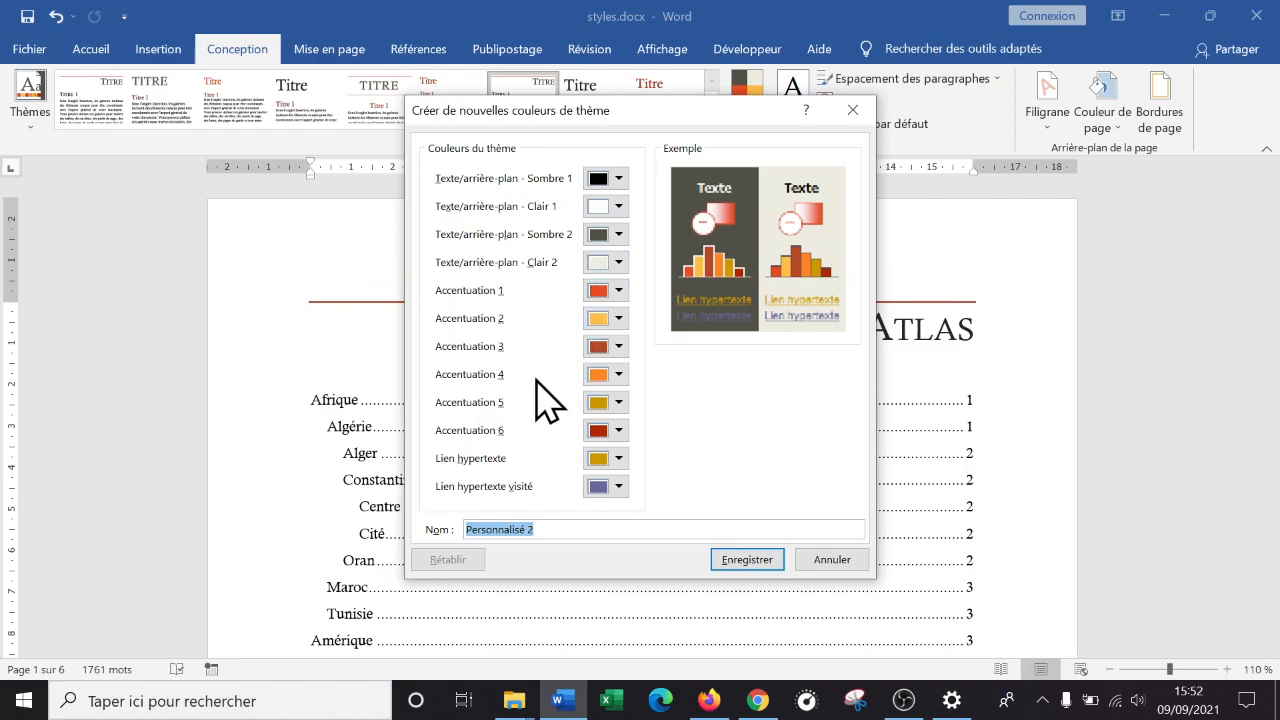
pyautogui.moveTo(656, 120); pyautogui.dragTo(840, 185)
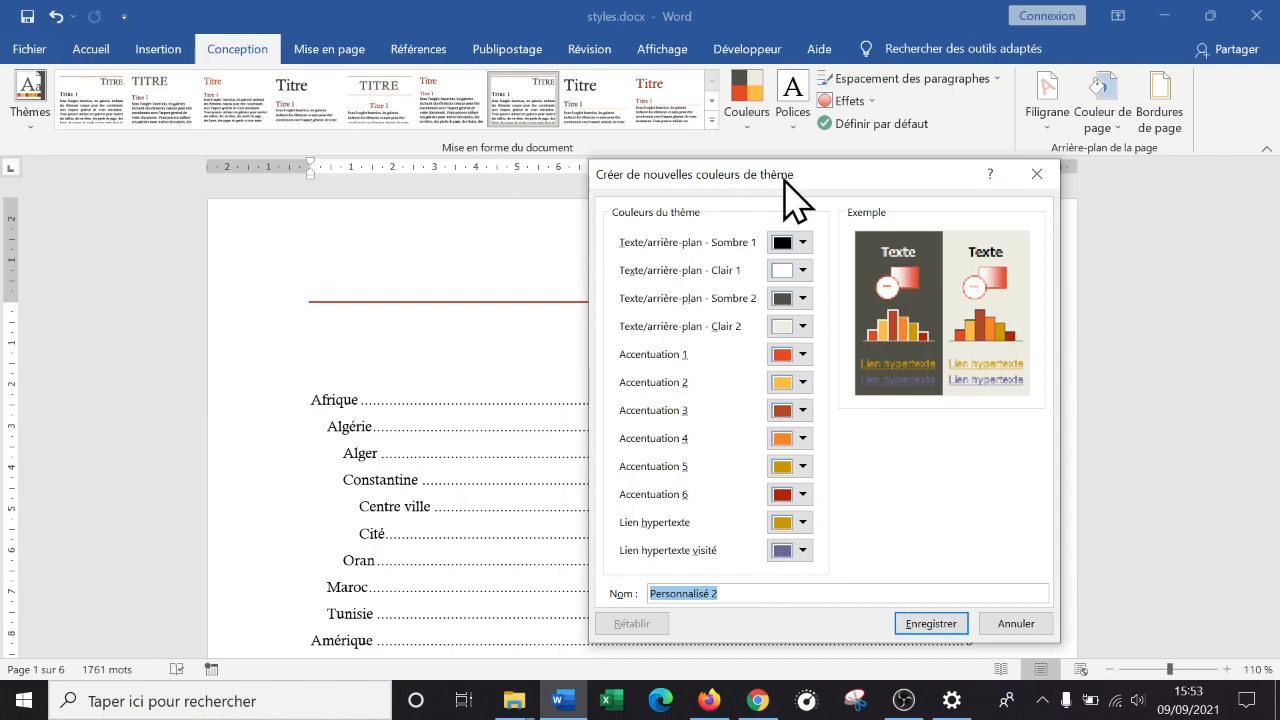
pyautogui.moveTo(785, 180); pyautogui.dragTo(851, 143)
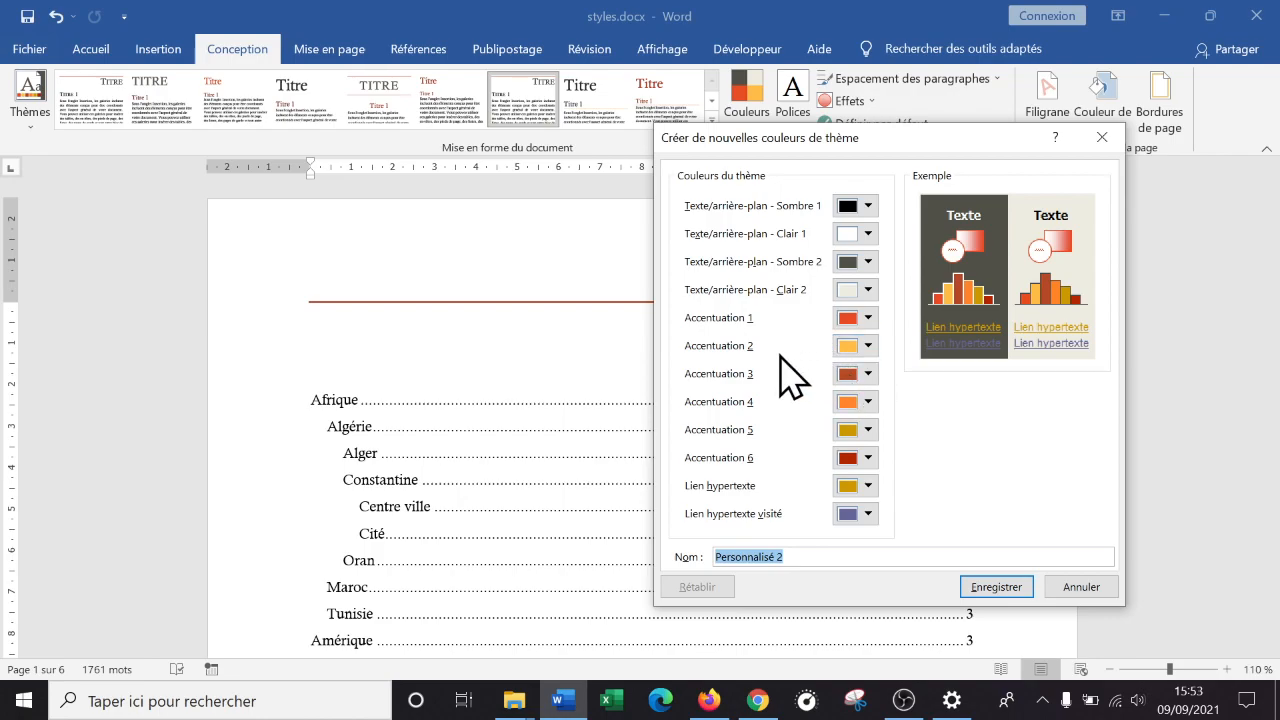
pyautogui.click(1082, 587)
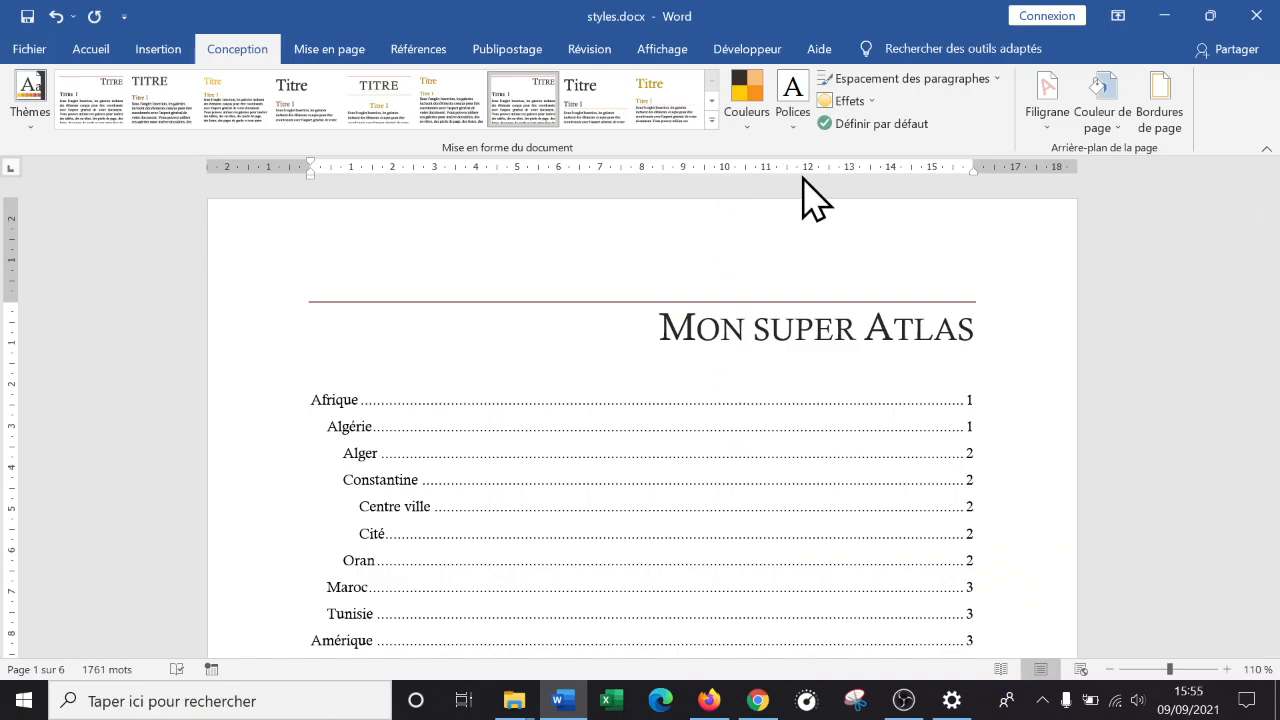
# - Examine the custom theme fonts, the Afrique heading and the body text beneath it
pyautogui.click(794, 130)
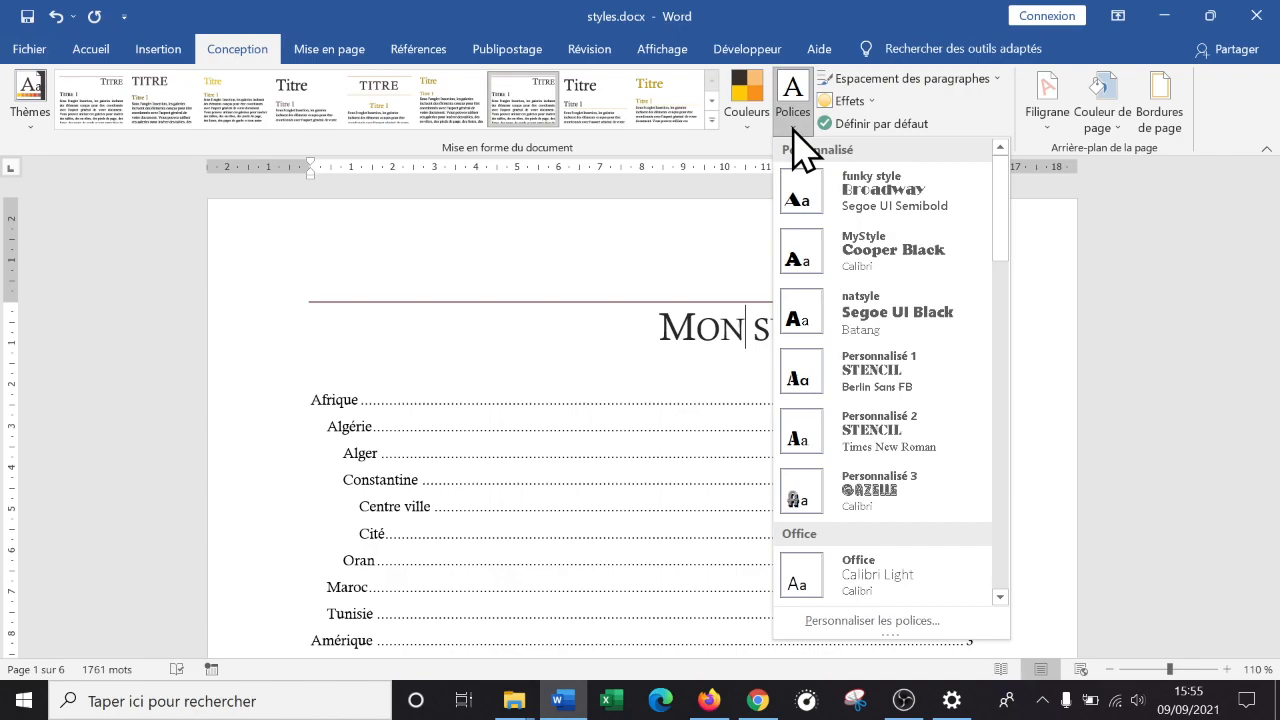
pyautogui.click(793, 137)
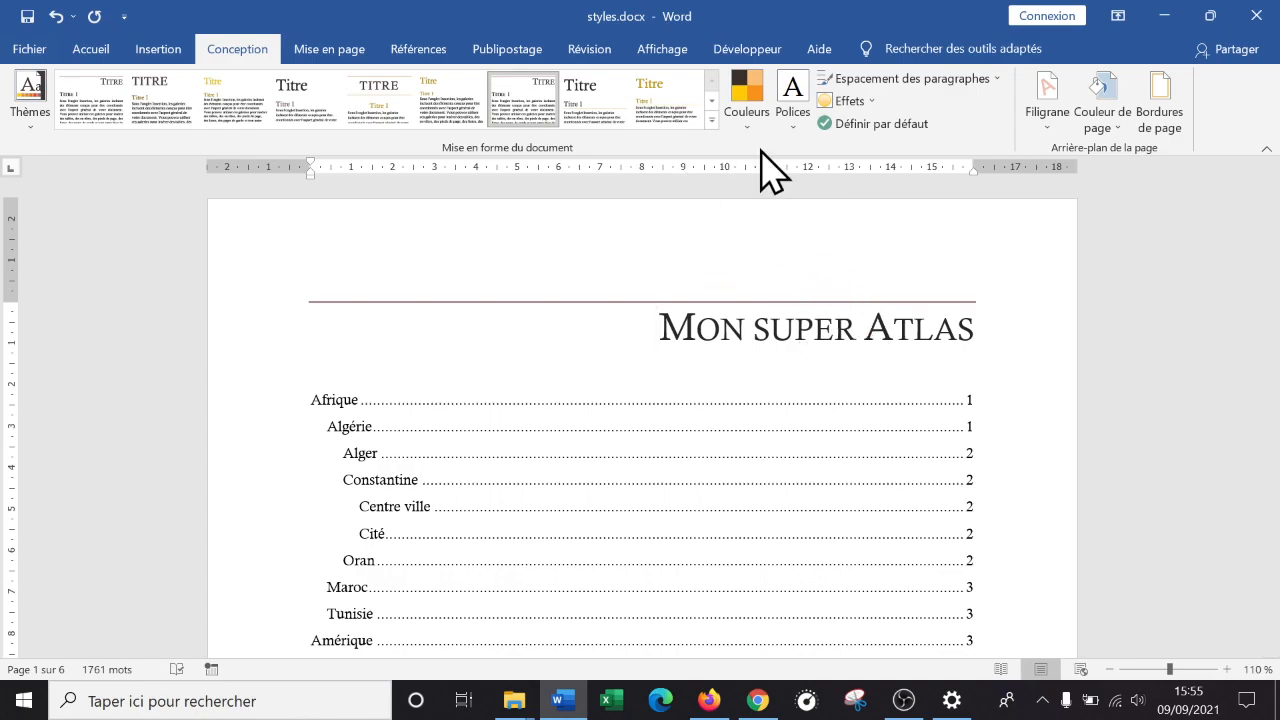
pyautogui.scroll(-5, 775, 372)
pyautogui.scroll(-5, 775, 372)
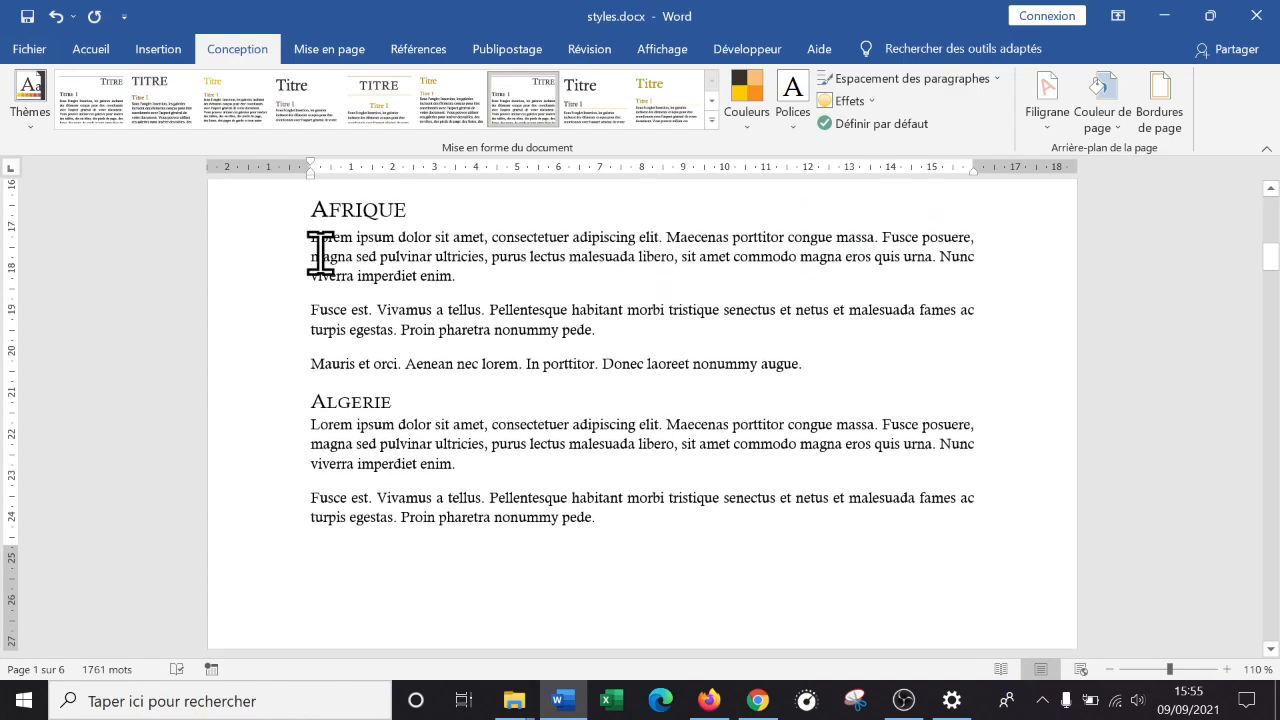
pyautogui.moveTo(327, 248); pyautogui.dragTo(808, 366)
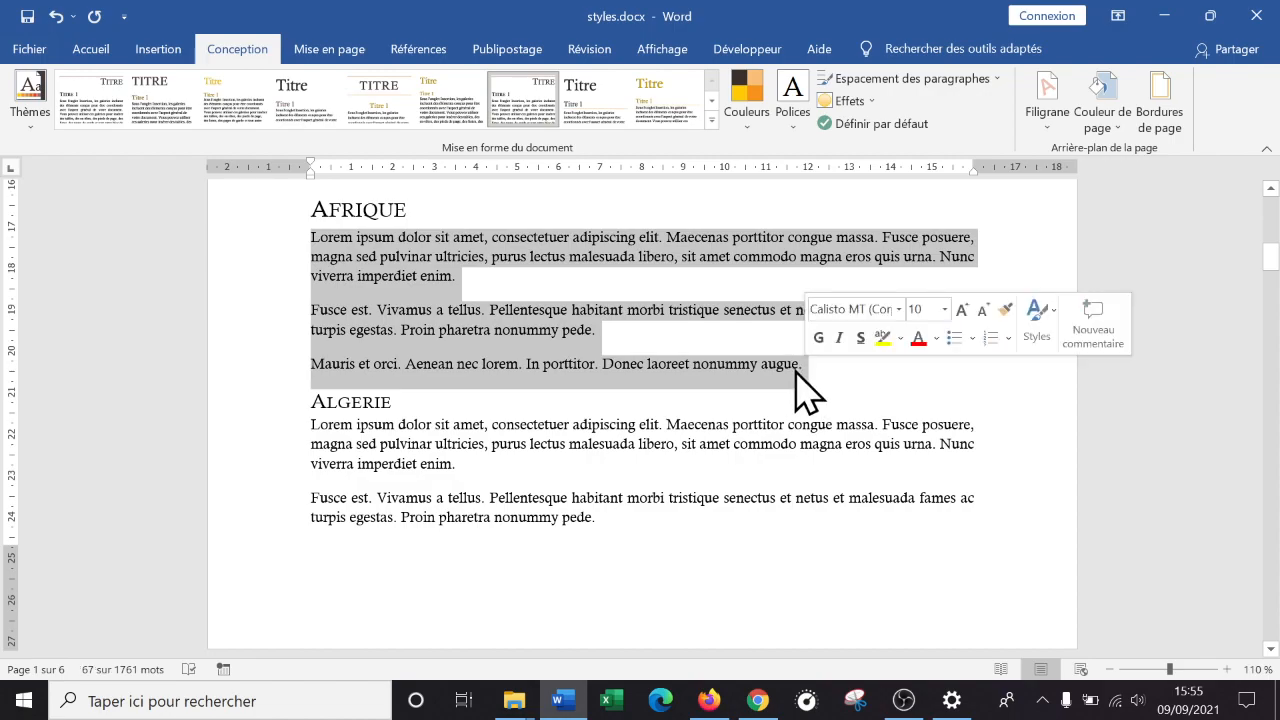
pyautogui.scroll(2, 790, 370)
pyautogui.scroll(4, 700, 349)
pyautogui.scroll(-5, 643, 400)
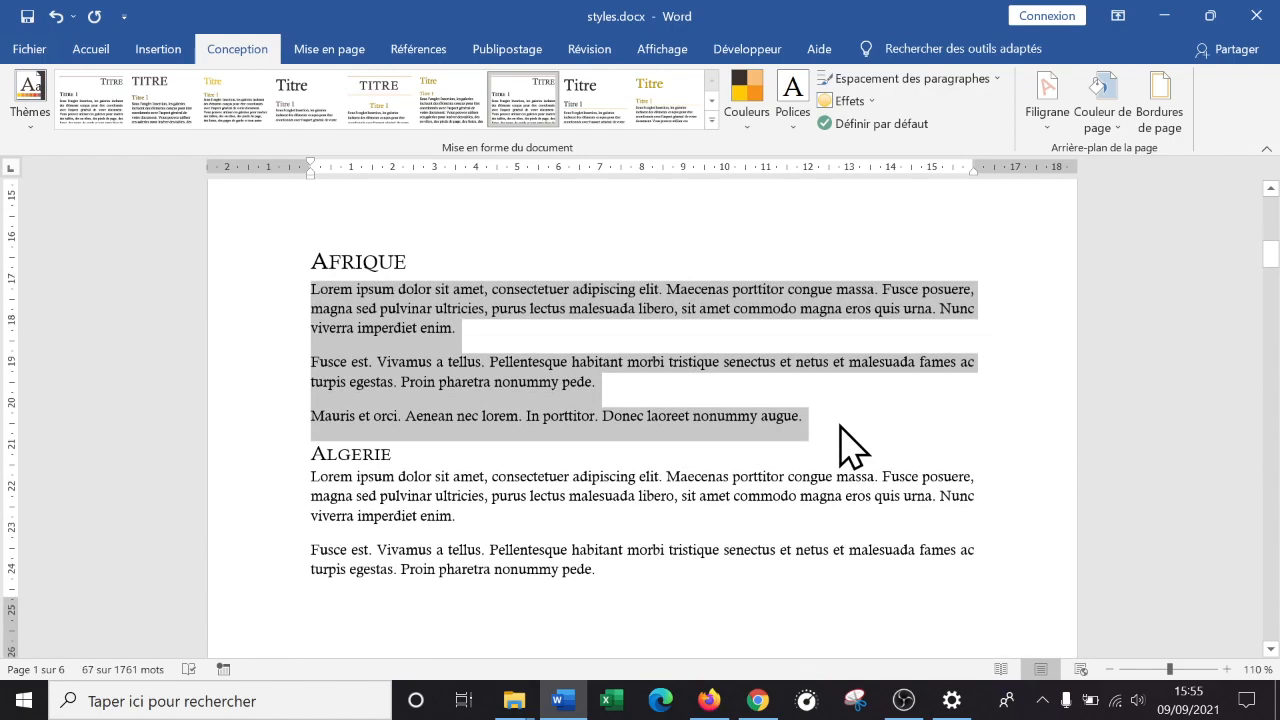
pyautogui.click(842, 428)
# - Preview the built-in theme font pairs on the Afrique and Algerie sections, including Gill Sans MT and Times New Roman-Arial
pyautogui.click(797, 112)
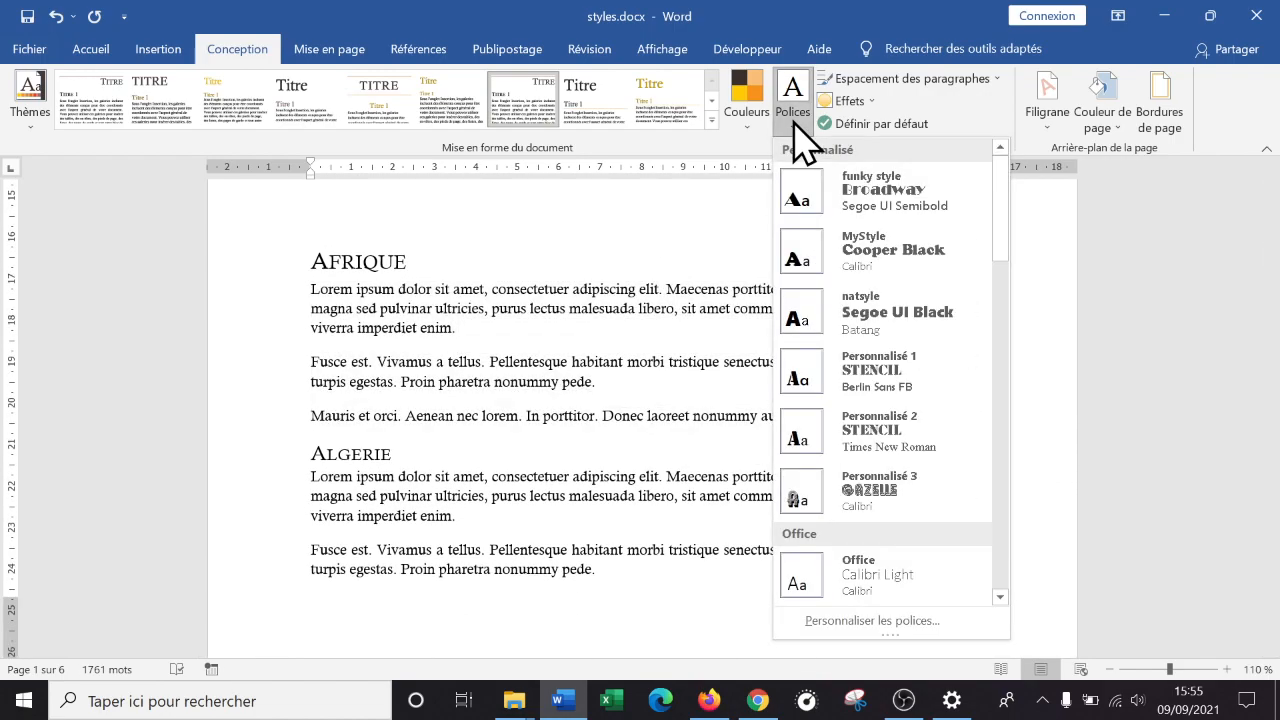
pyautogui.scroll(-10, 965, 465)
pyautogui.scroll(-3, 970, 495)
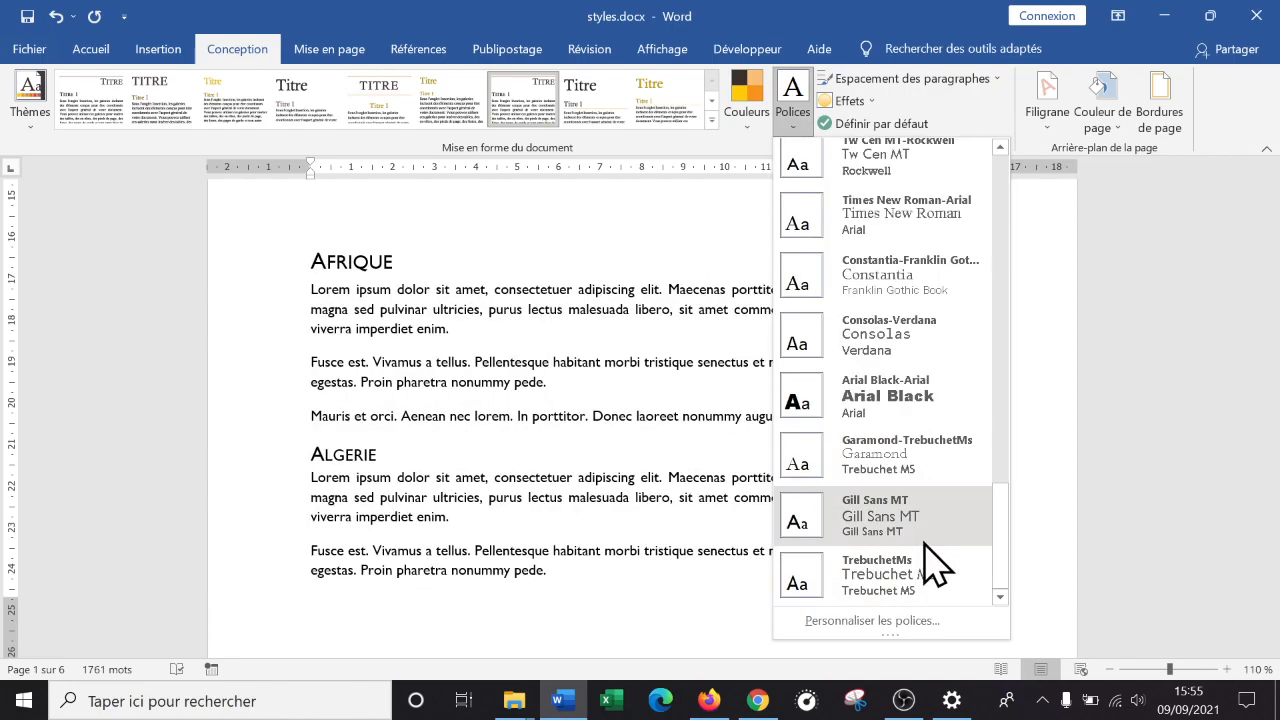
pyautogui.scroll(3, 948, 543)
pyautogui.scroll(12, 948, 543)
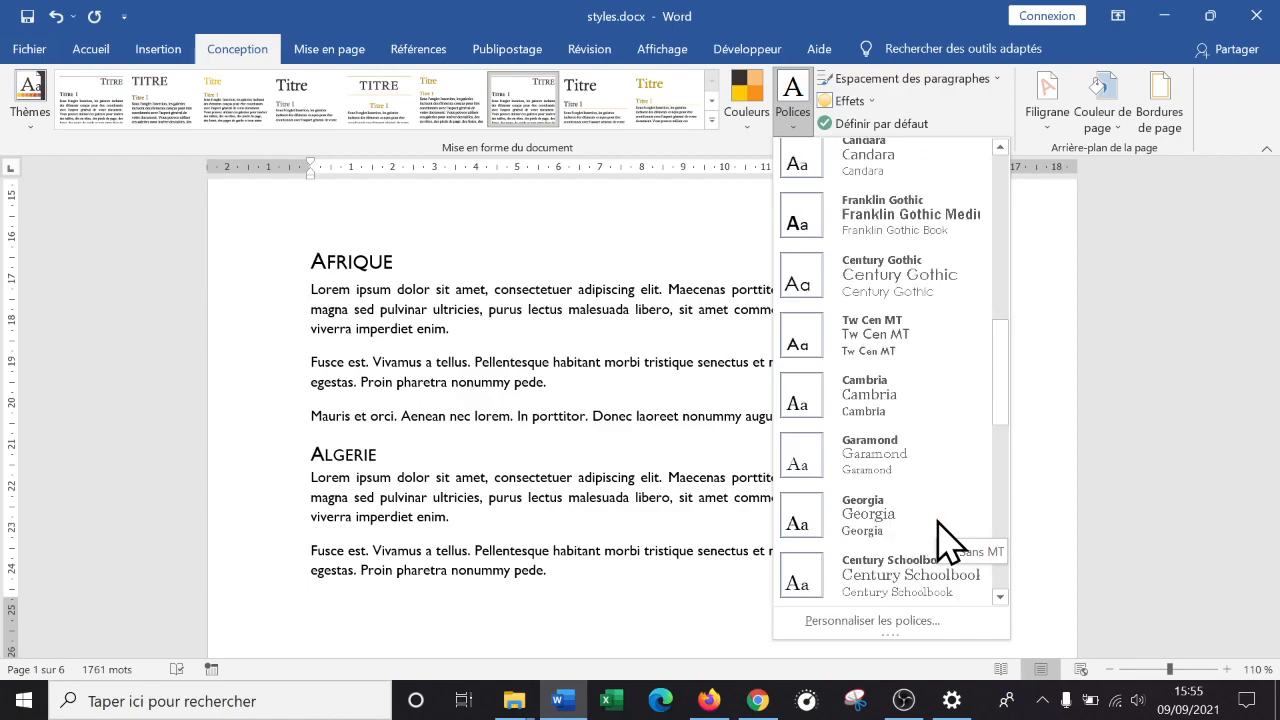
pyautogui.scroll(2, 948, 543)
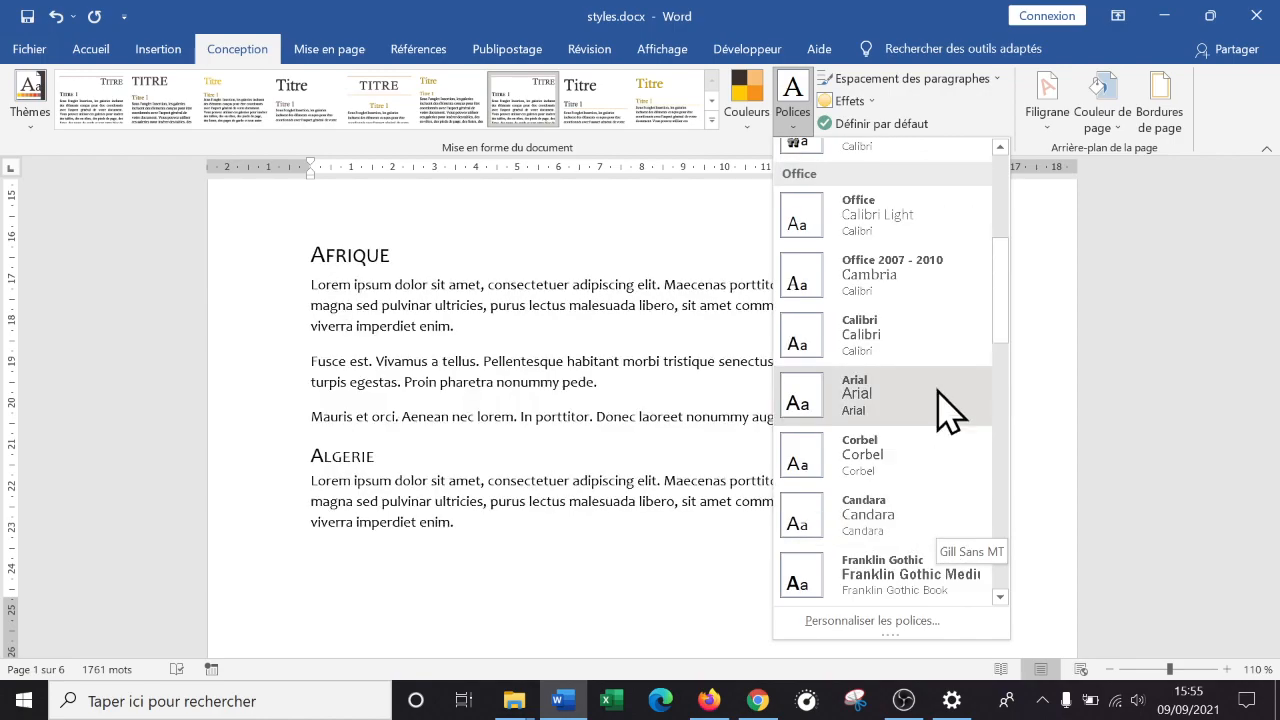
pyautogui.scroll(-6, 950, 405)
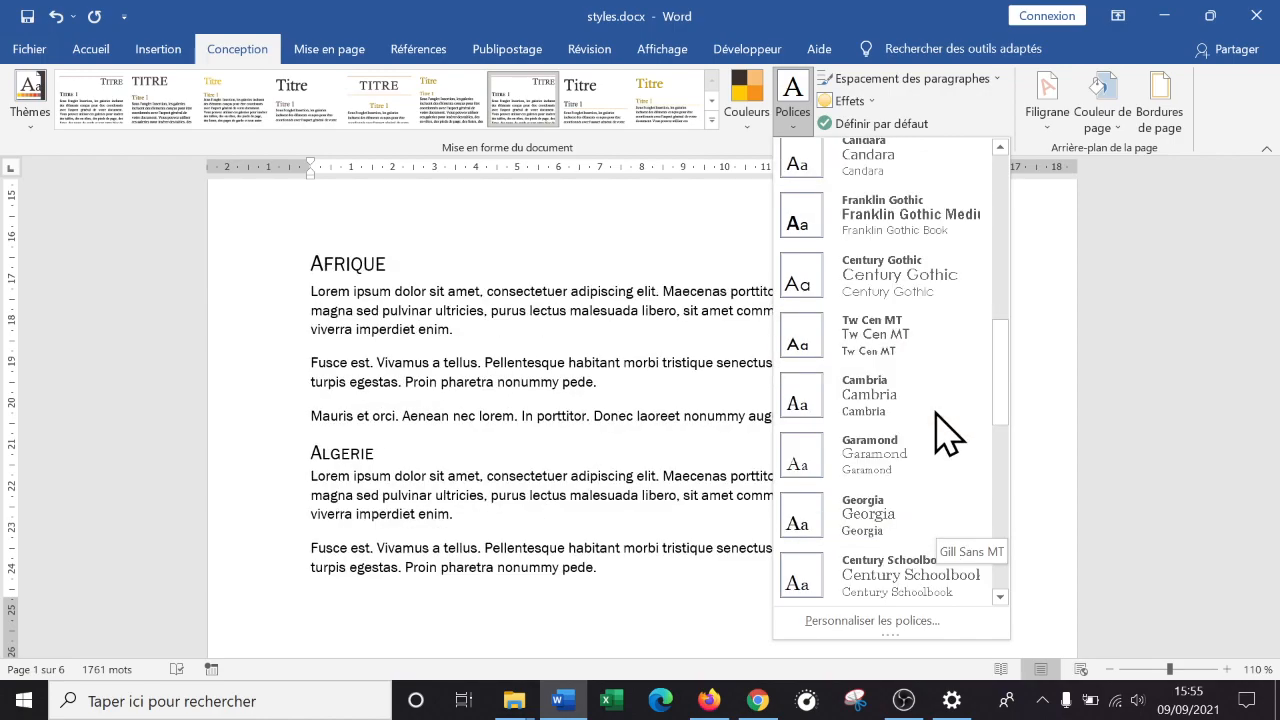
pyautogui.scroll(-6, 948, 435)
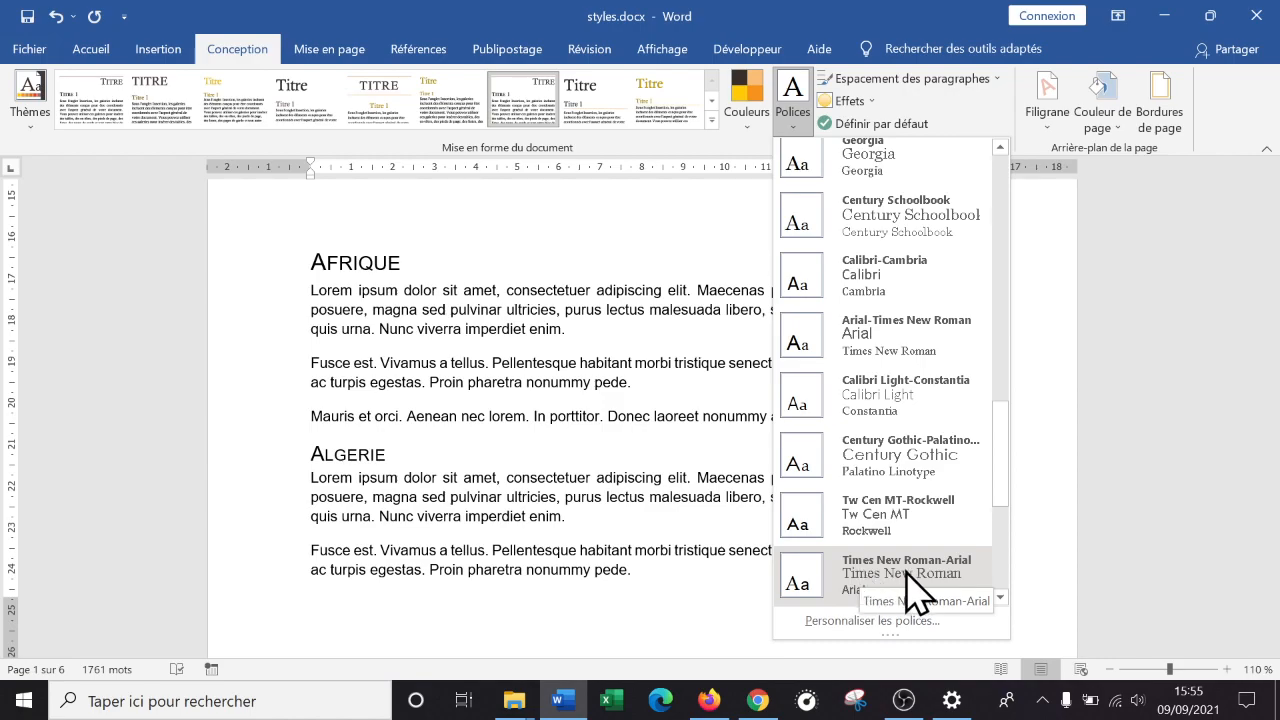
pyautogui.scroll(-3, 930, 590)
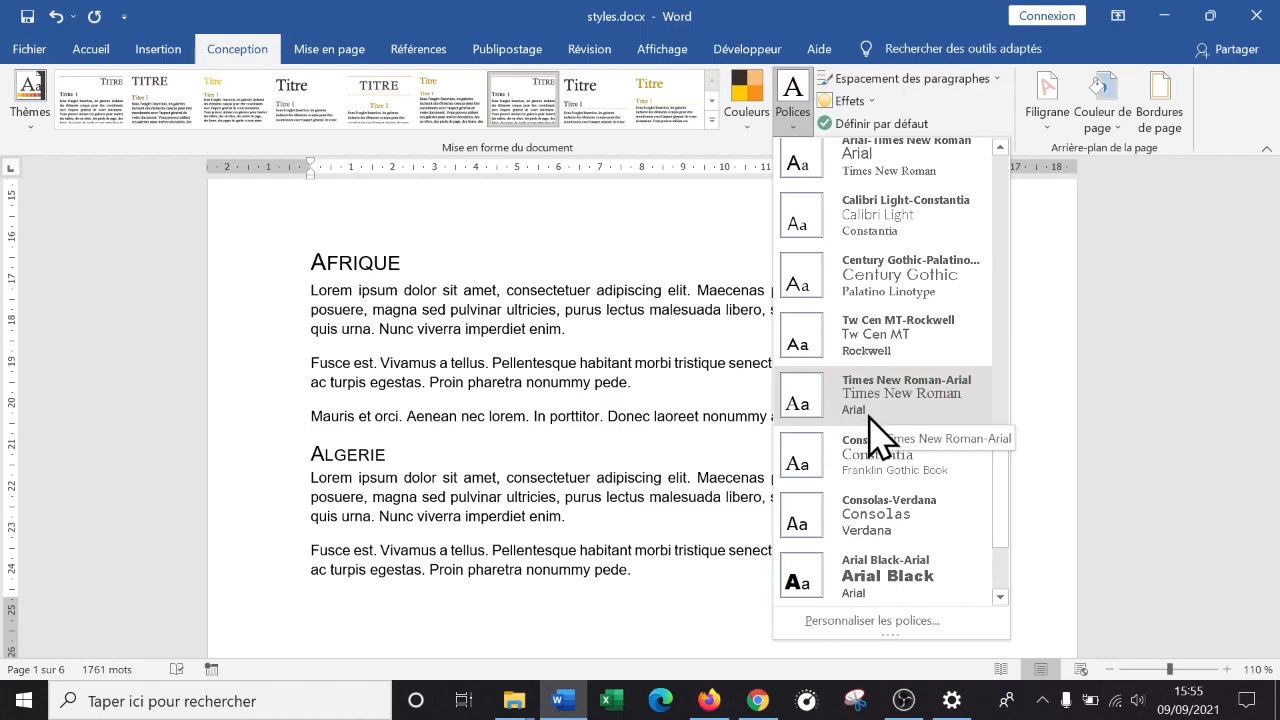
pyautogui.scroll(-2, 1000, 443)
# - Set the theme fonts to the custom MyStyle pair and check the table of contents and headings
pyautogui.moveTo(1000, 443); pyautogui.dragTo(1014, 243)
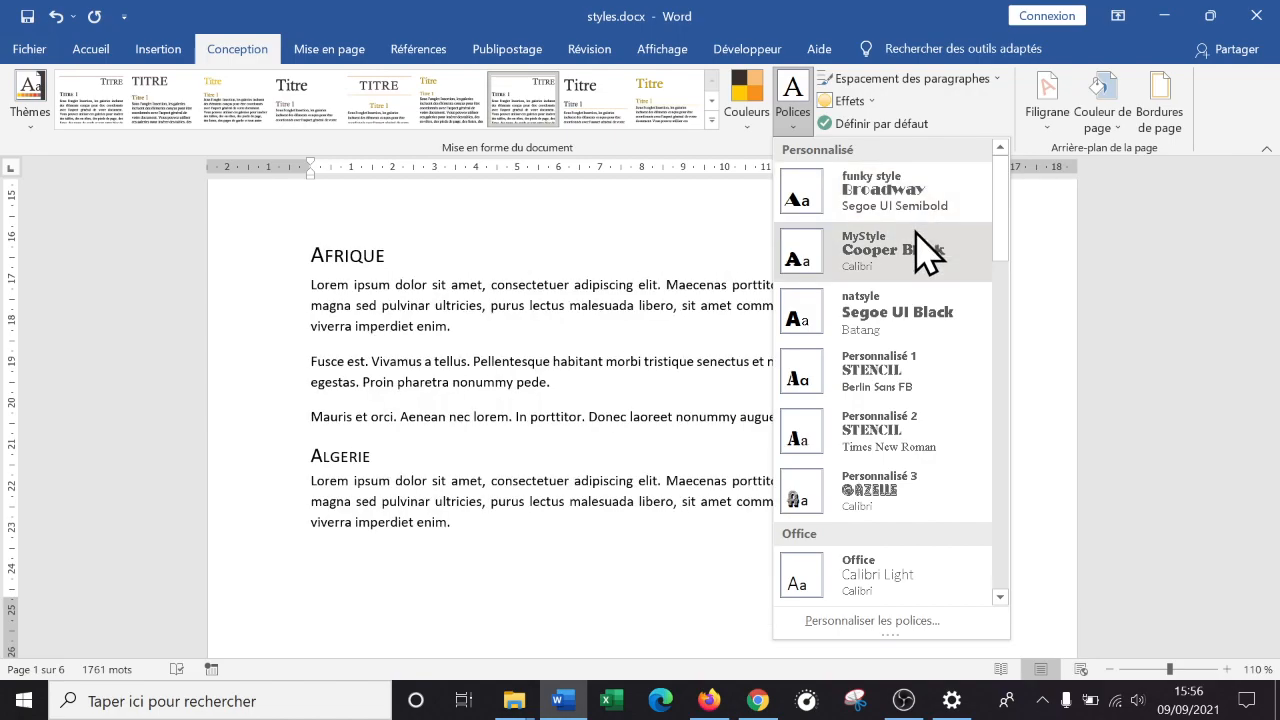
pyautogui.click(915, 240)
pyautogui.scroll(10, 700, 363)
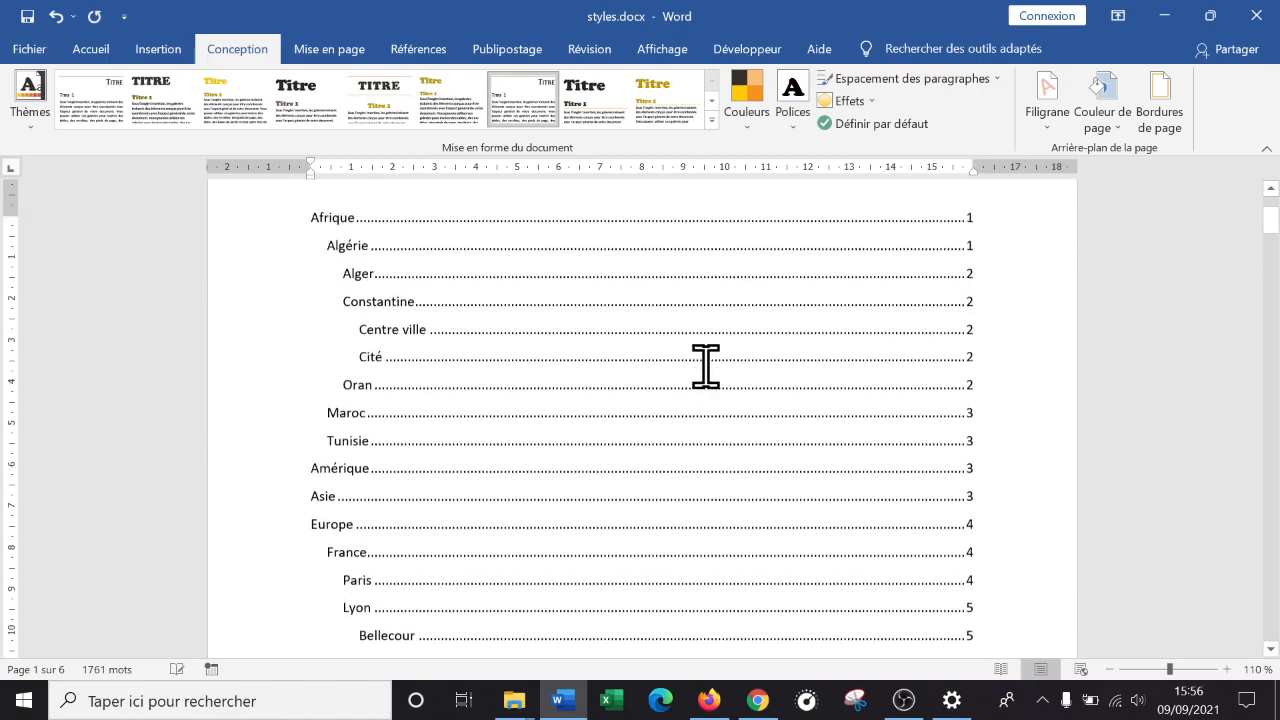
pyautogui.scroll(-15, 705, 366)
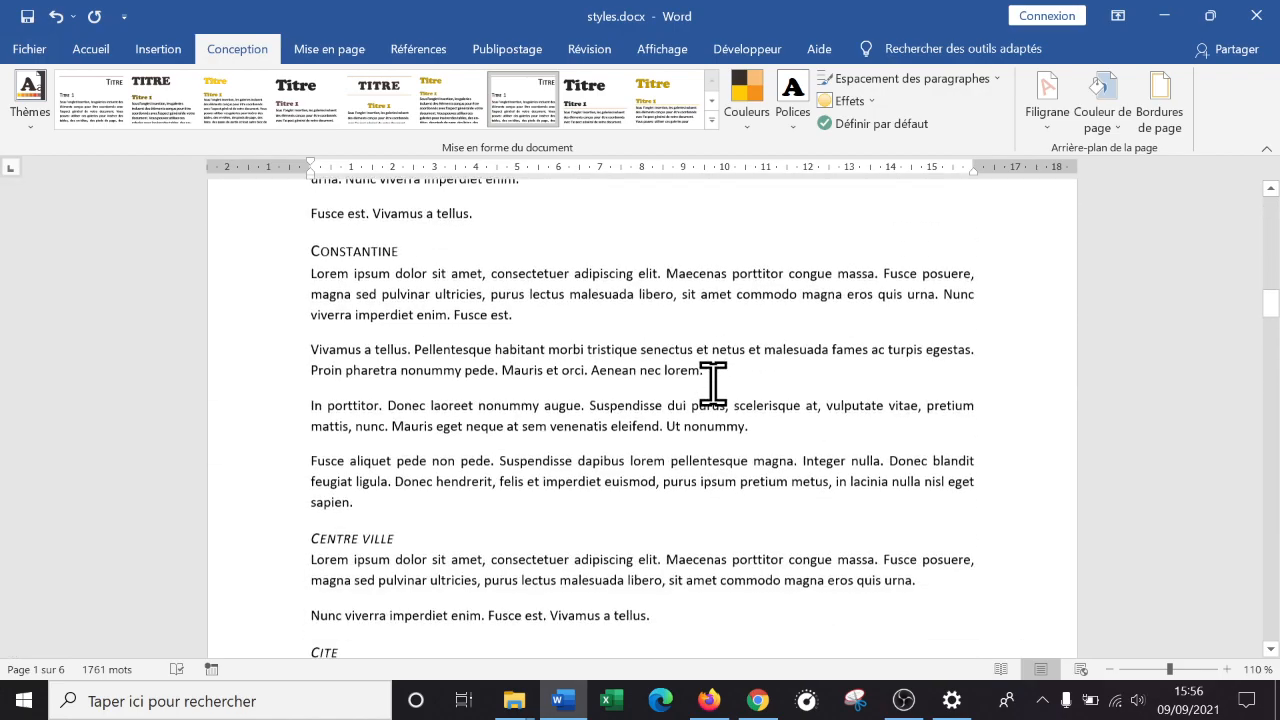
# - Preview the other custom theme fonts on the Constantine section and keep the MyStyle pair
pyautogui.click(793, 112)
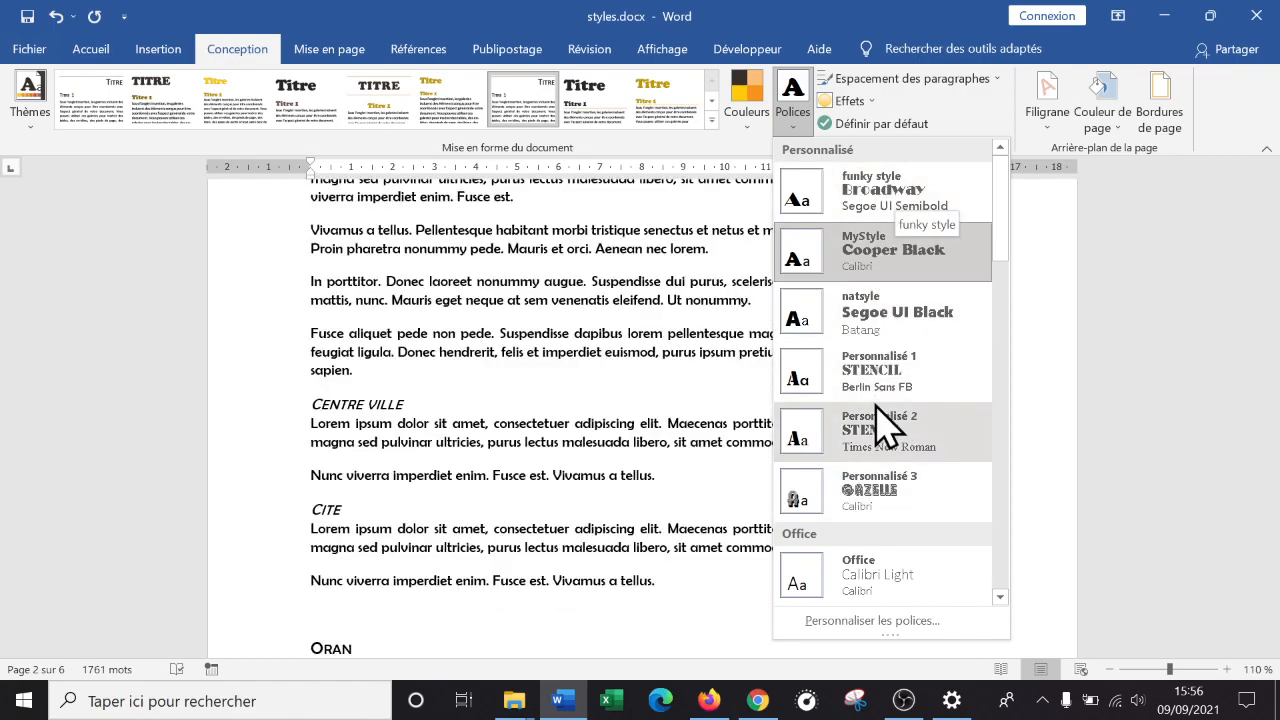
pyautogui.scroll(-10, 890, 450)
pyautogui.scroll(10, 900, 515)
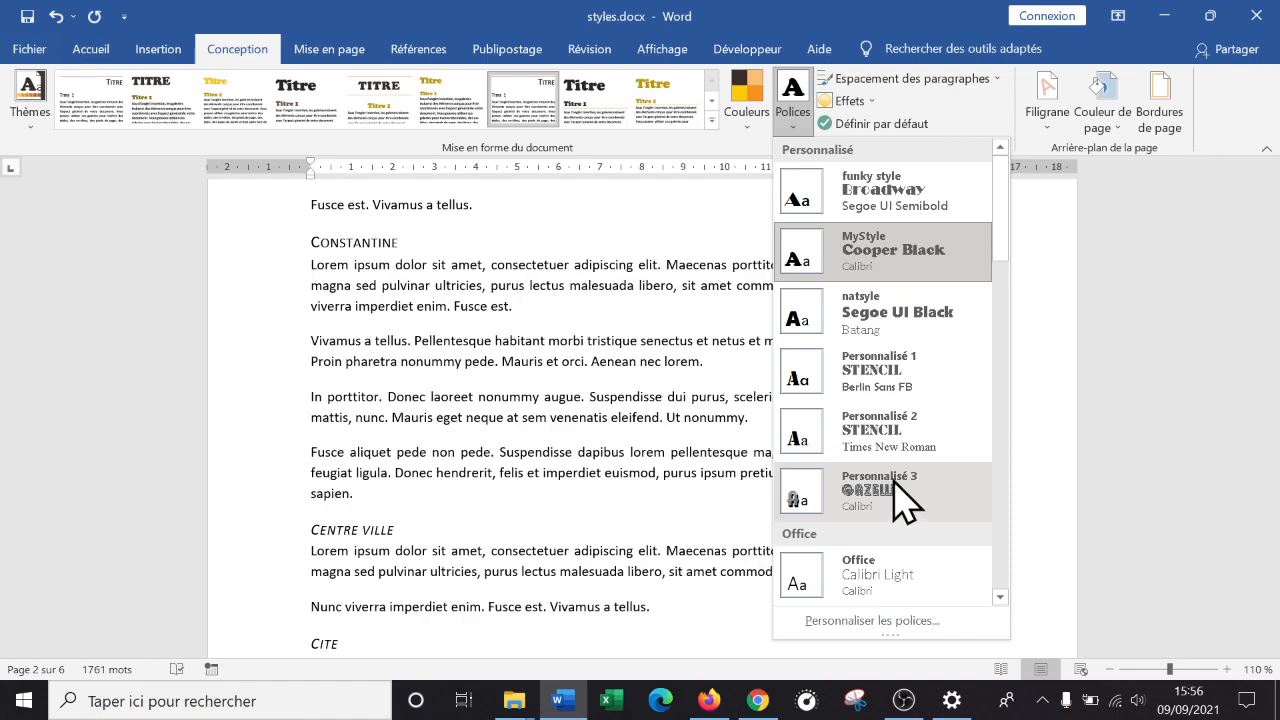
pyautogui.click(897, 248)
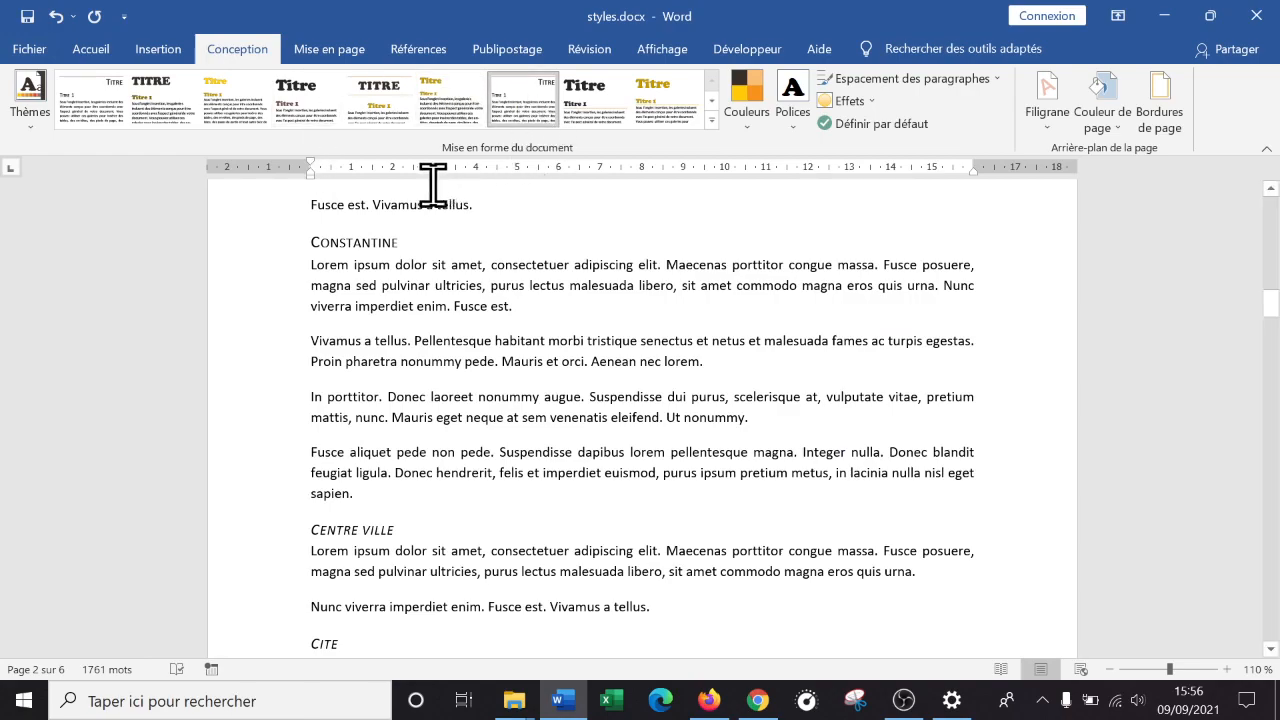
# - Apply the style set with a large, left-aligned black title and check the table of contents and Afrique heading
pyautogui.click(310, 120)
pyautogui.scroll(15, 586, 437)
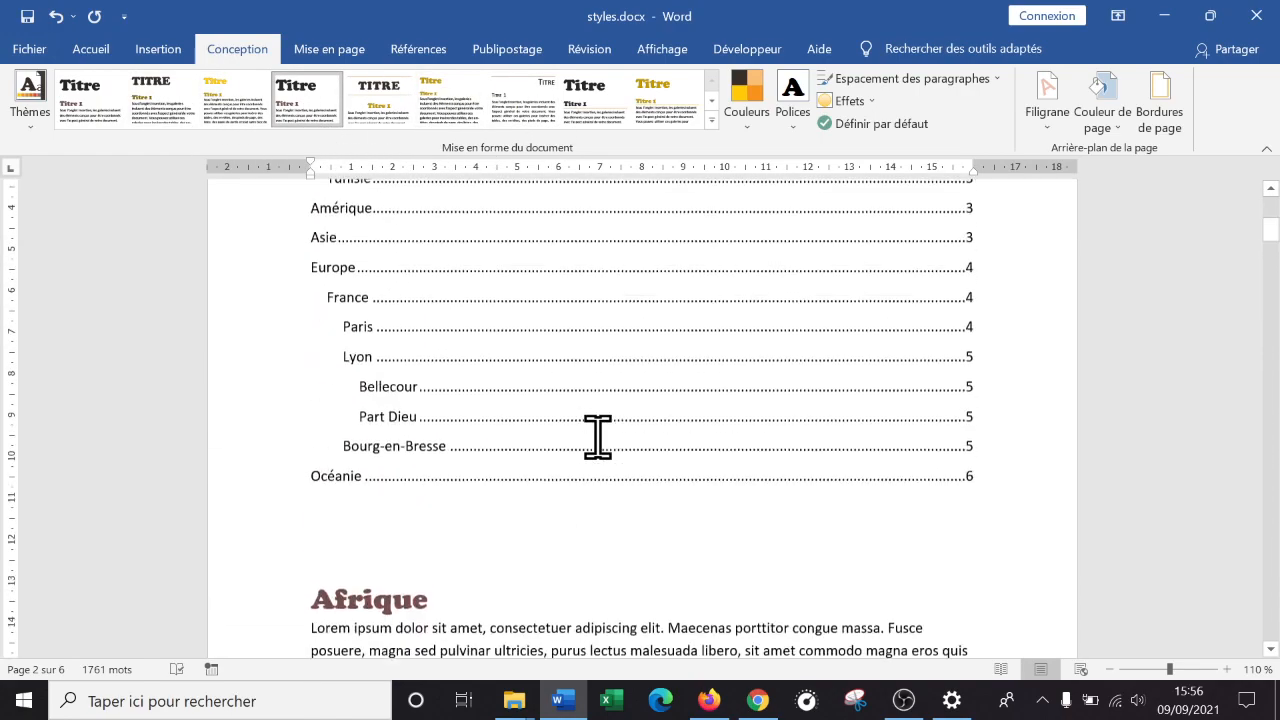
pyautogui.scroll(-10, 811, 280)
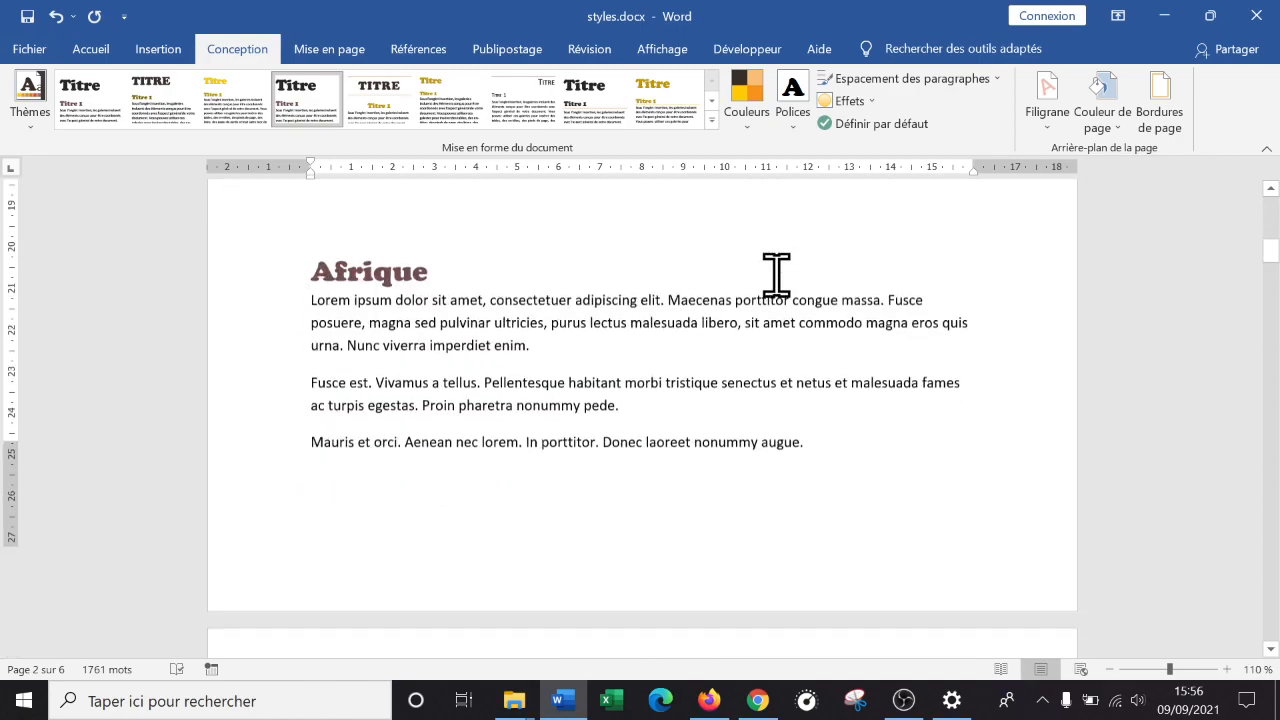
# - Review the custom theme fonts, including MyStyle, and check the title and table of contents
pyautogui.click(791, 127)
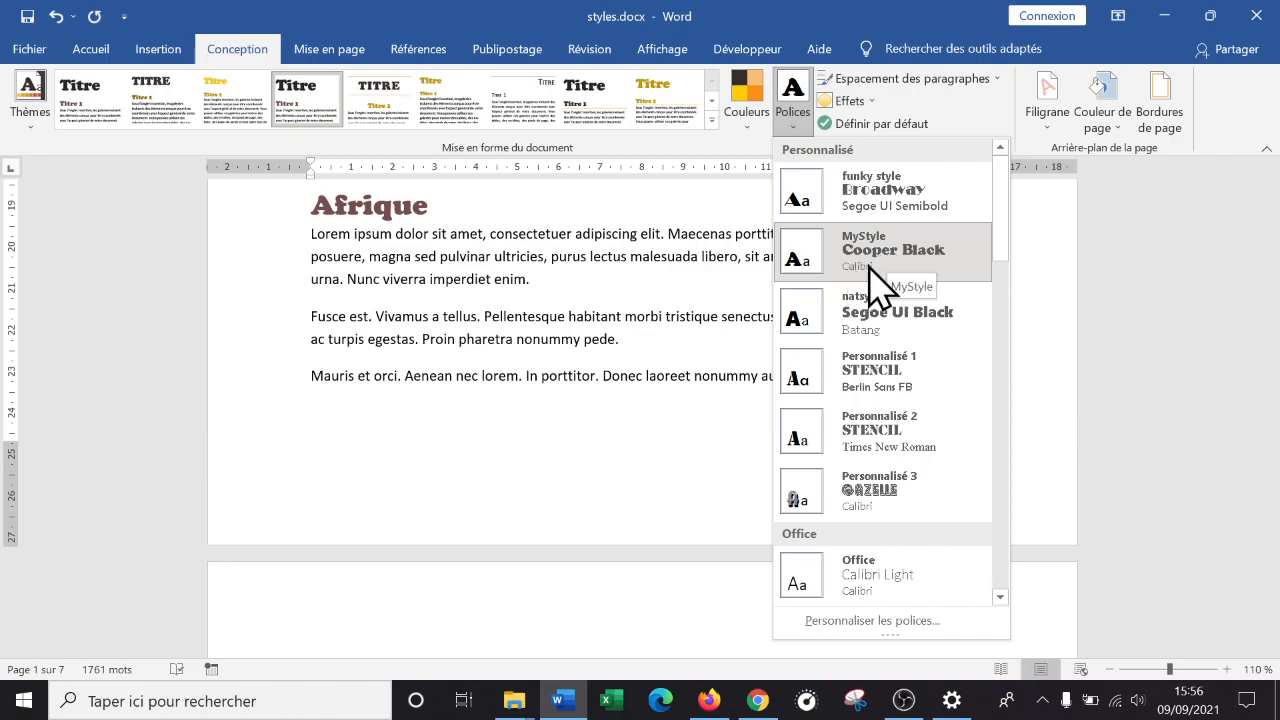
pyautogui.click(523, 337)
pyautogui.scroll(10, 535, 340)
pyautogui.scroll(-15, 538, 362)
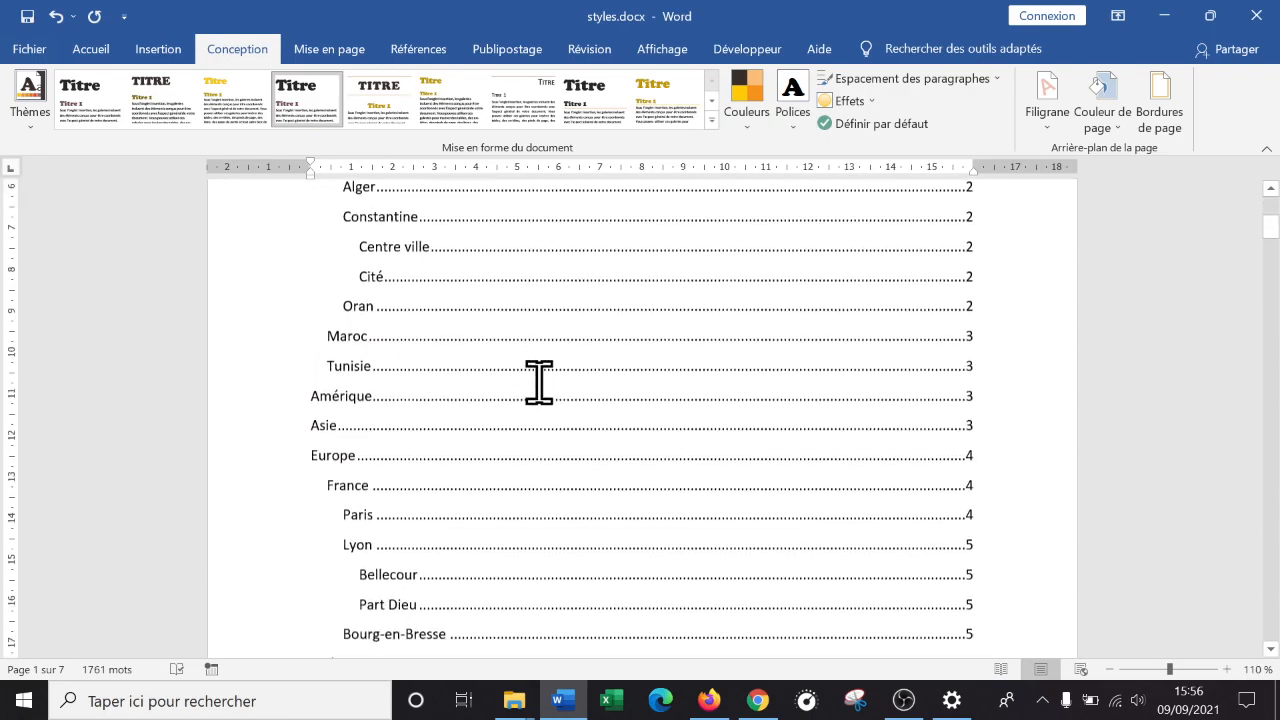
pyautogui.scroll(15, 538, 389)
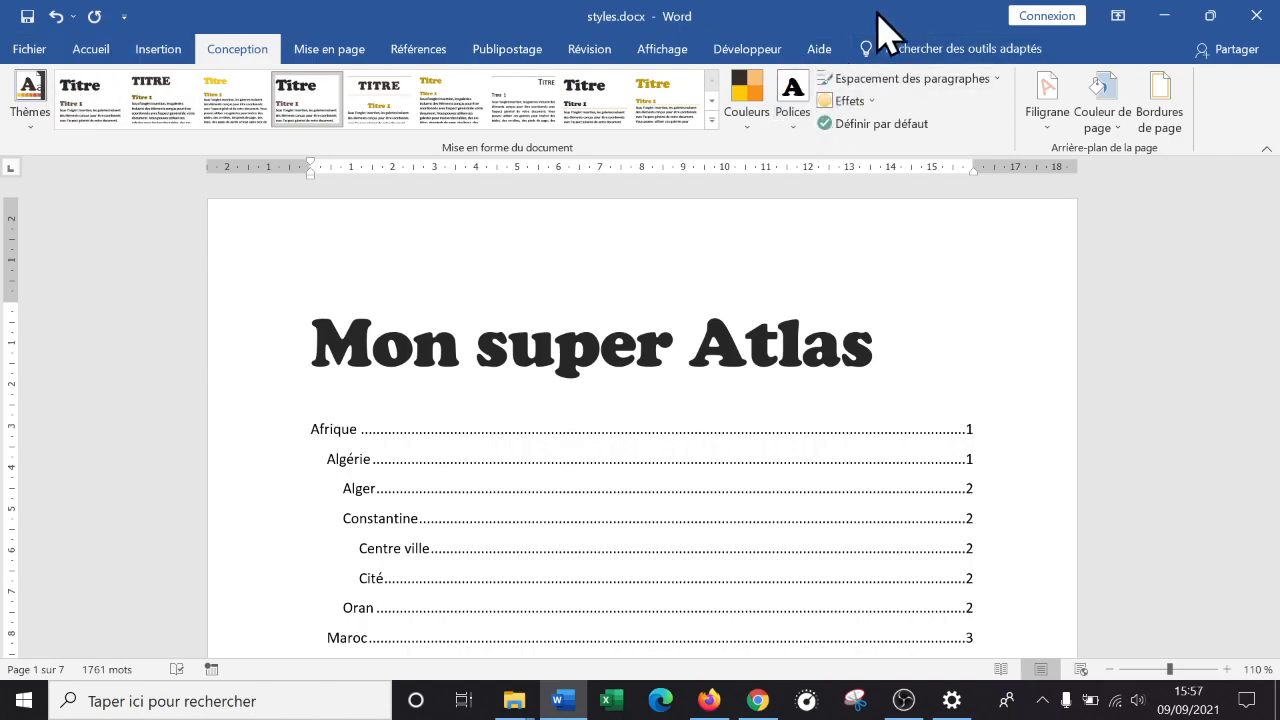
# - Insert a five-pointed star shape of 2.54 by 2.54 cm above the Mon super Atlas title
pyautogui.click(872, 106)
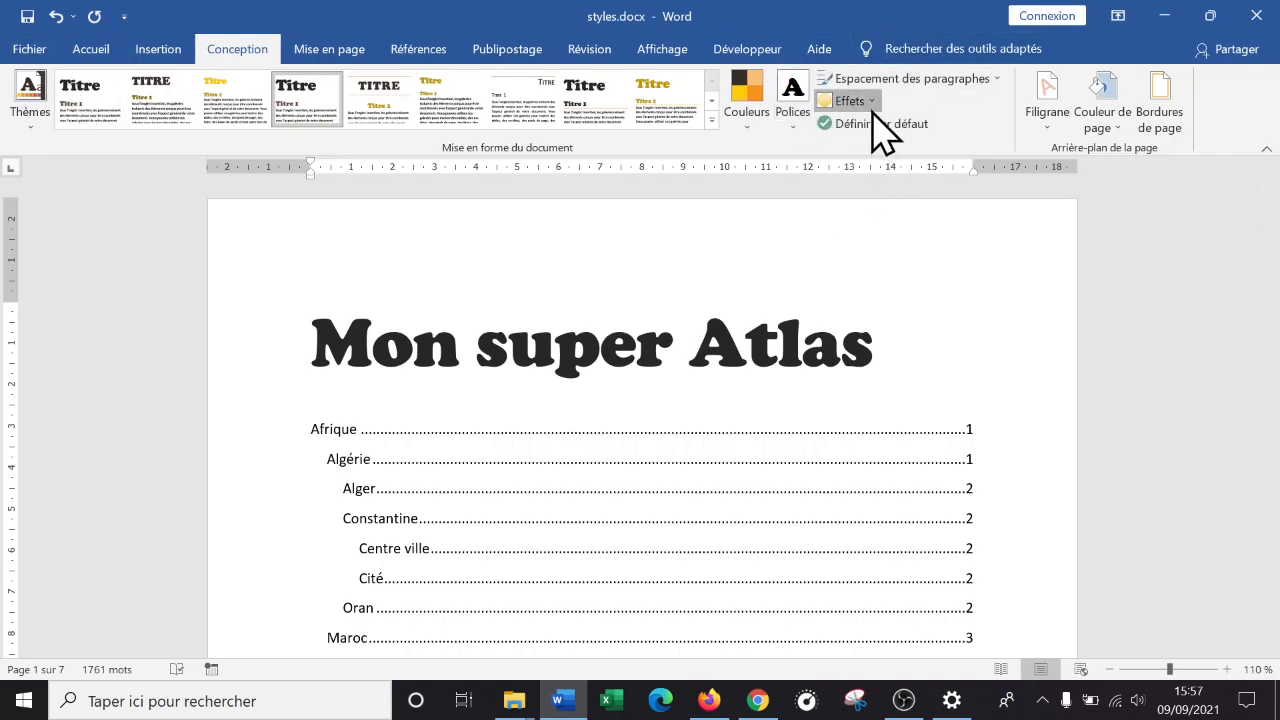
pyautogui.click(553, 322)
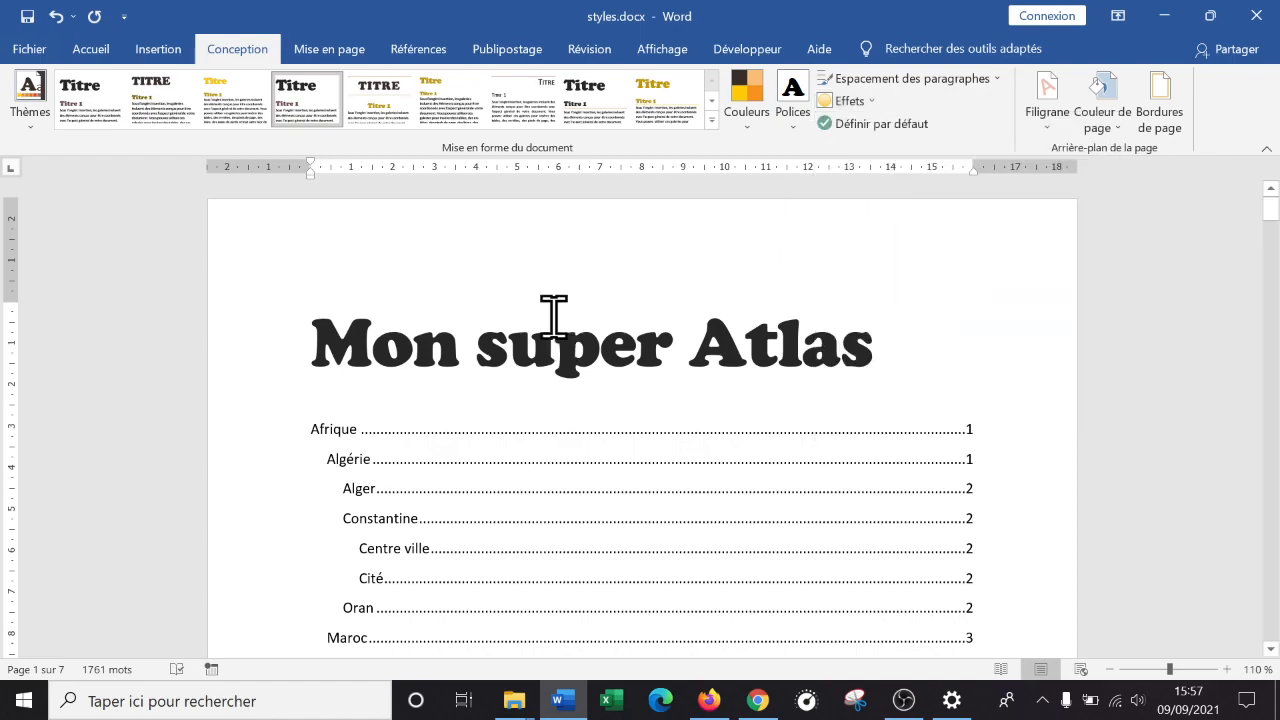
pyautogui.click(160, 49)
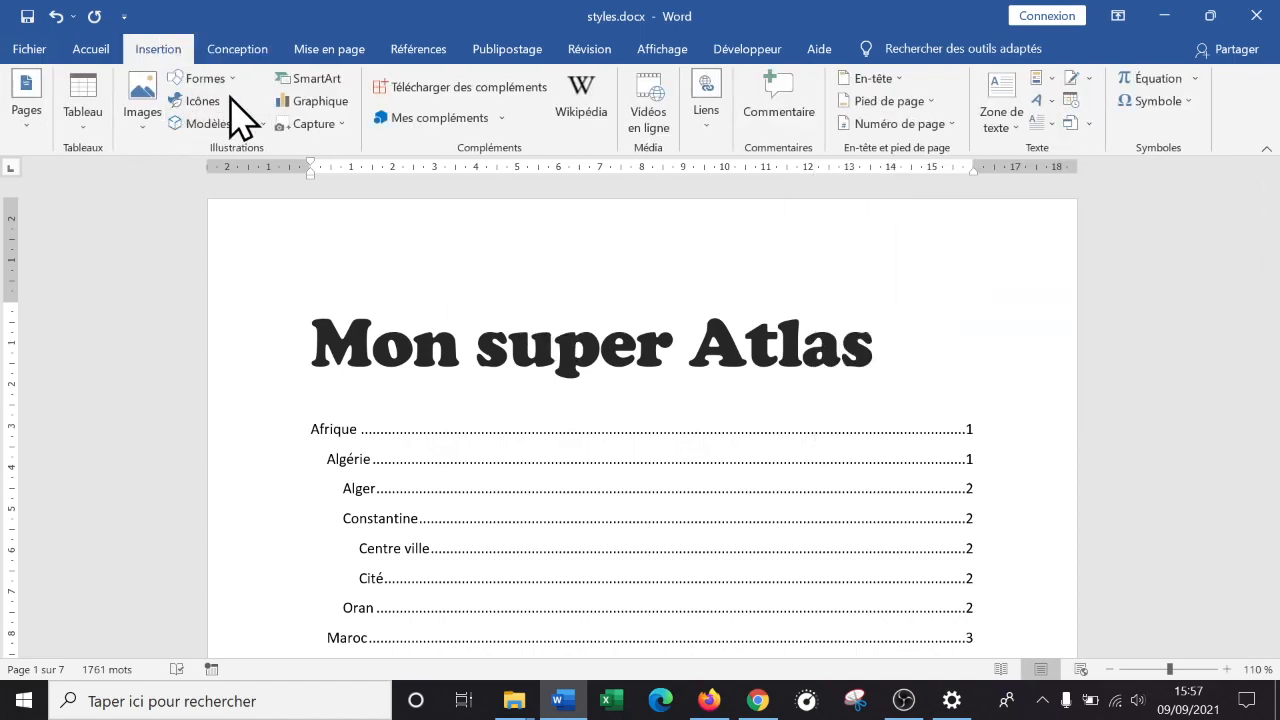
pyautogui.click(215, 80)
pyautogui.click(275, 143)
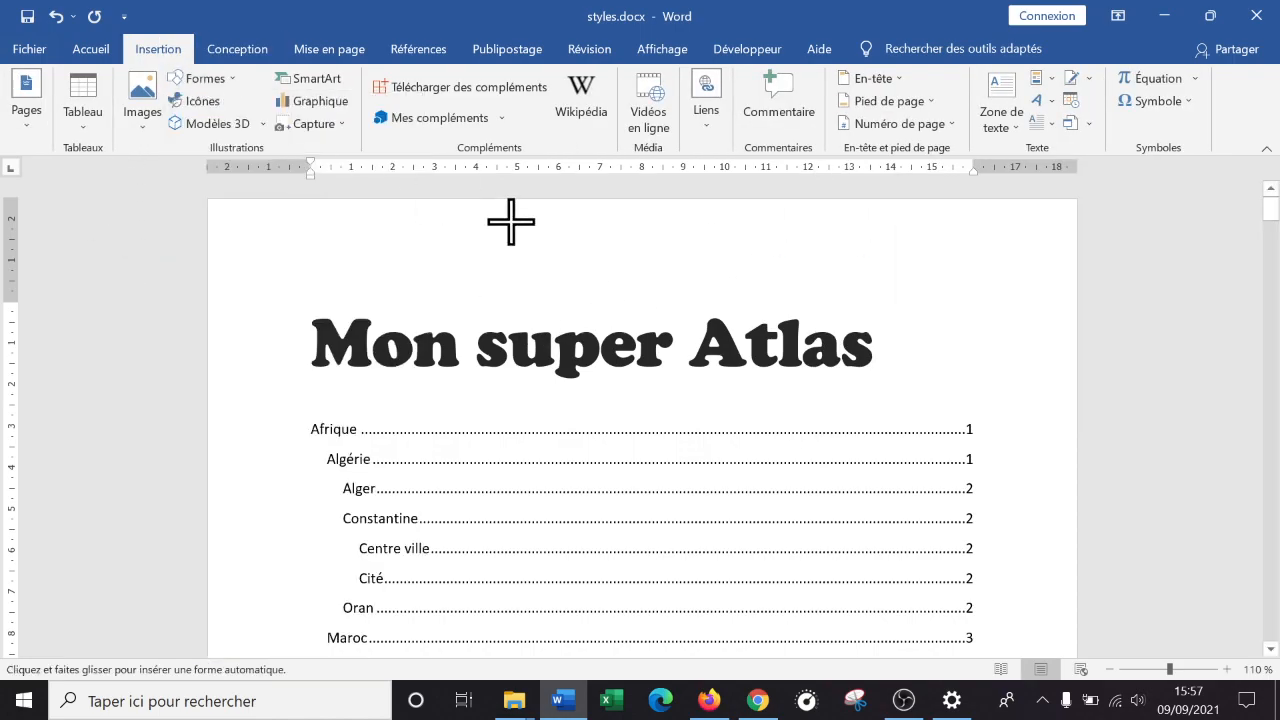
pyautogui.click(510, 221)
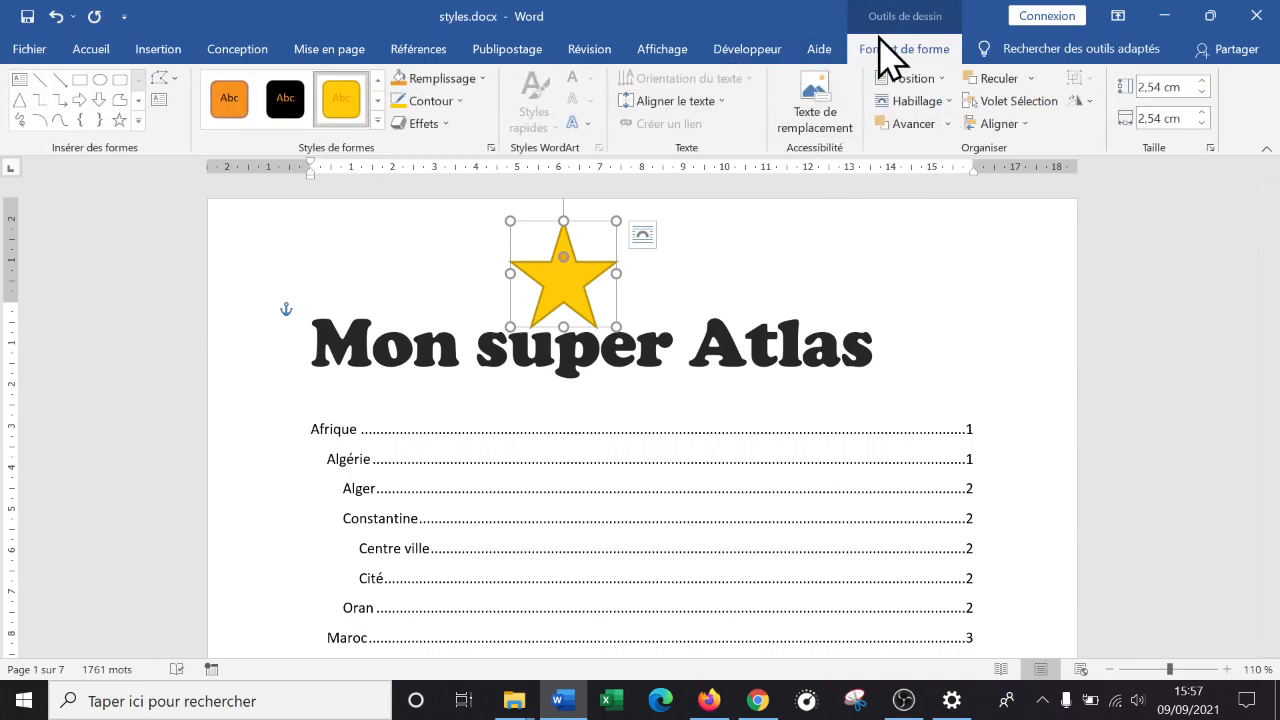
# - Preview the theme effects on the star above the title and delete the star
pyautogui.click(135, 50)
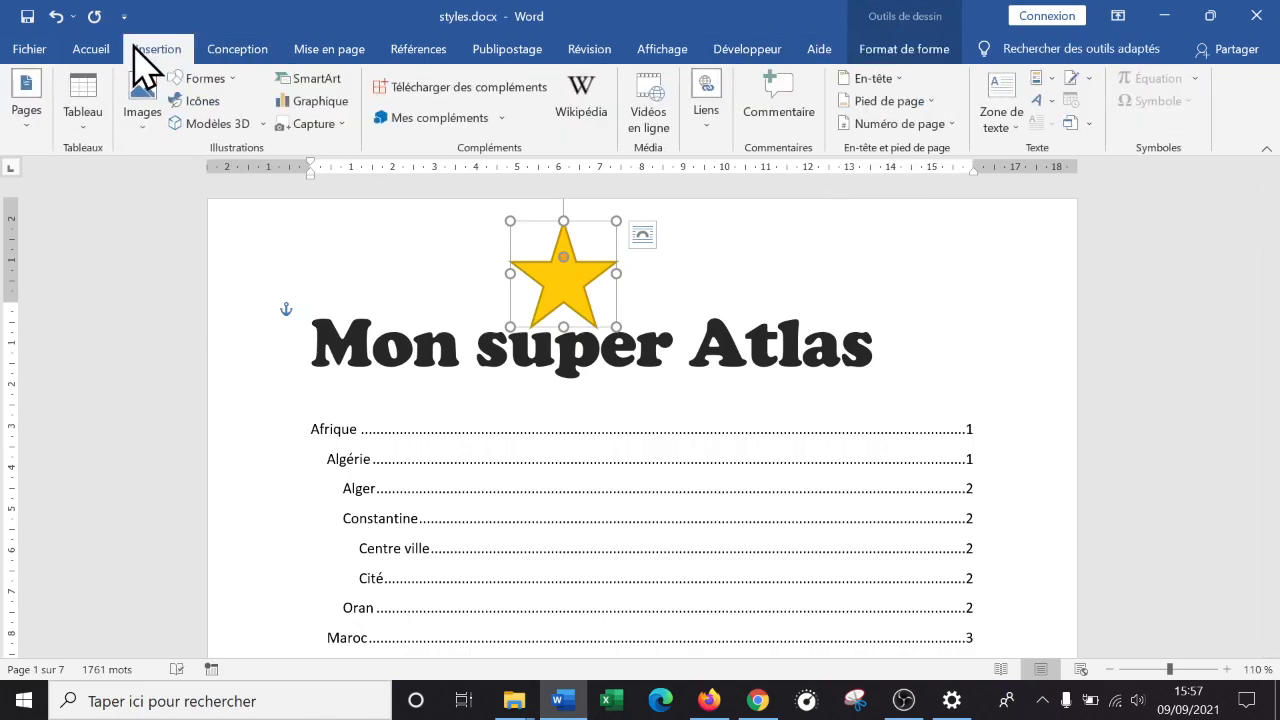
pyautogui.click(234, 50)
pyautogui.click(862, 101)
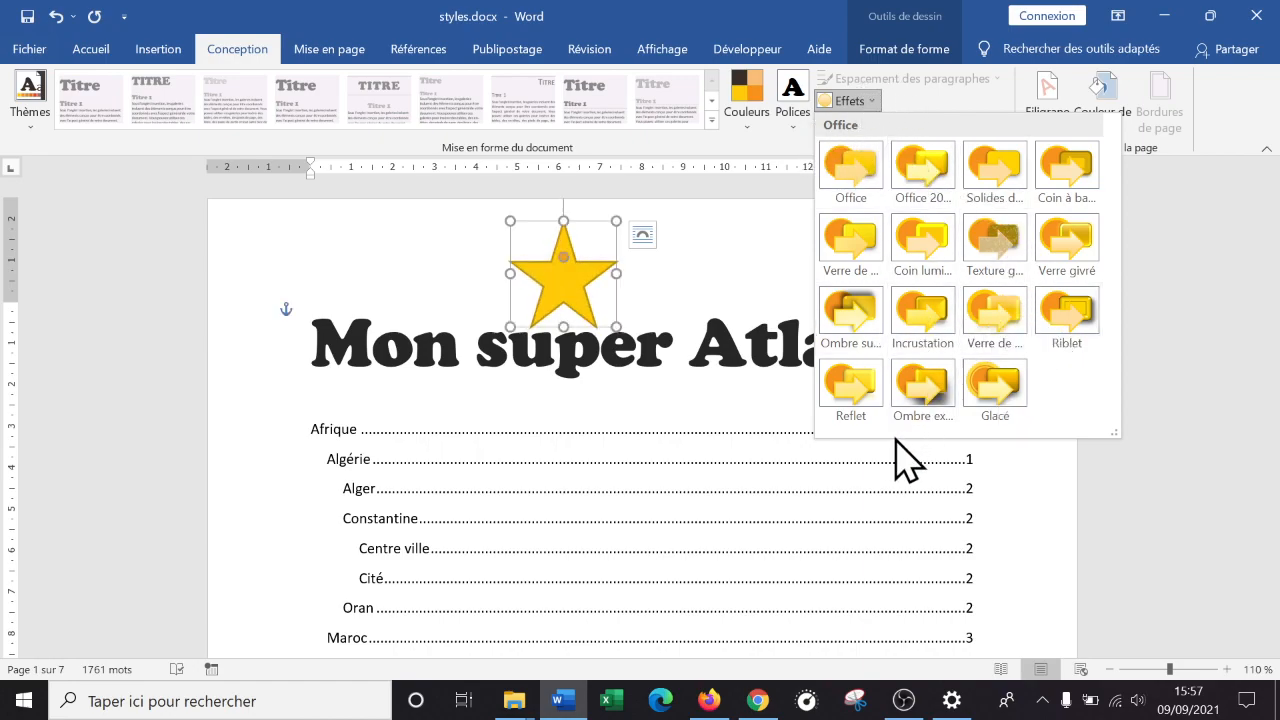
pyautogui.click(876, 102)
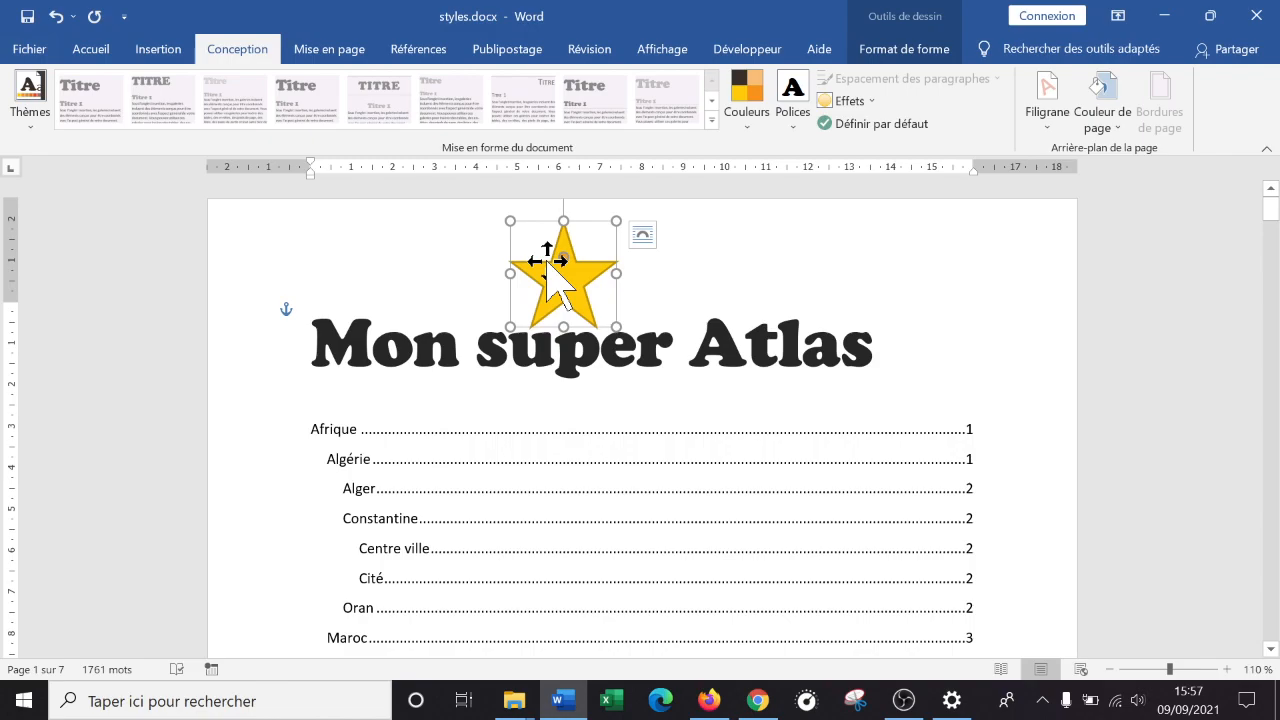
pyautogui.press('Delete')
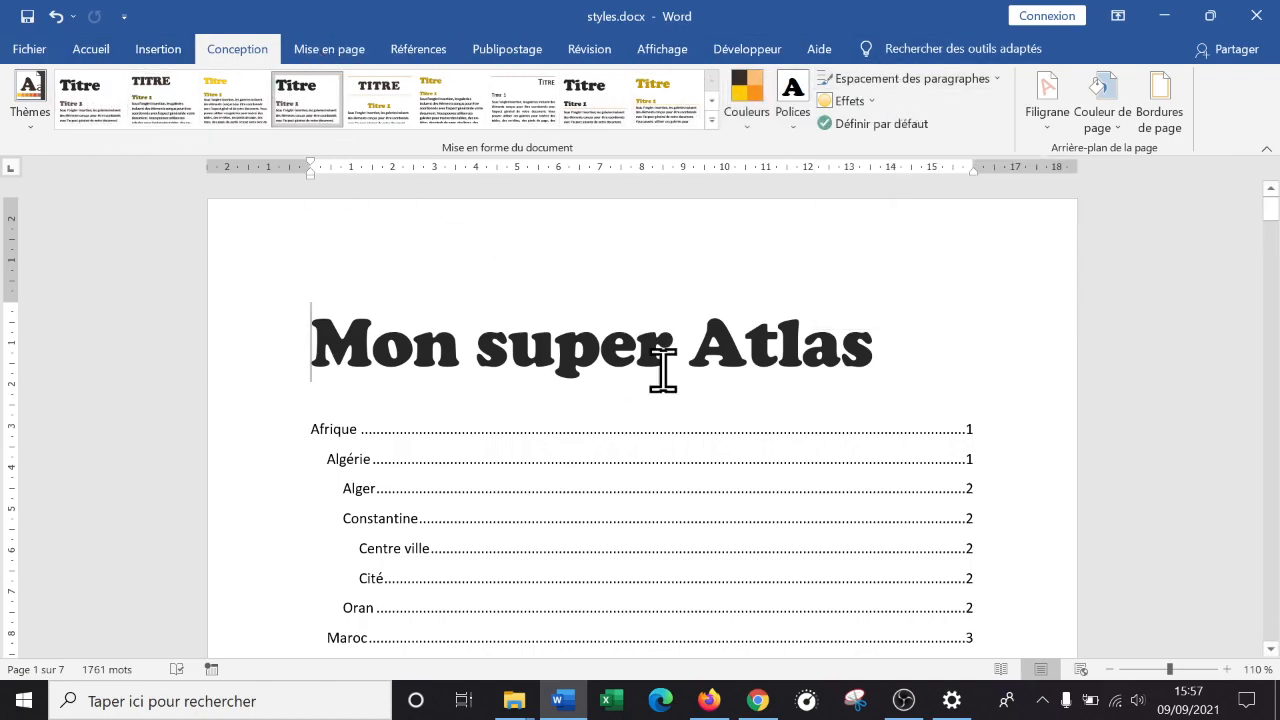
# - Look over the custom and Office themes and the options for saving the active theme or setting it as default
pyautogui.click(30, 112)
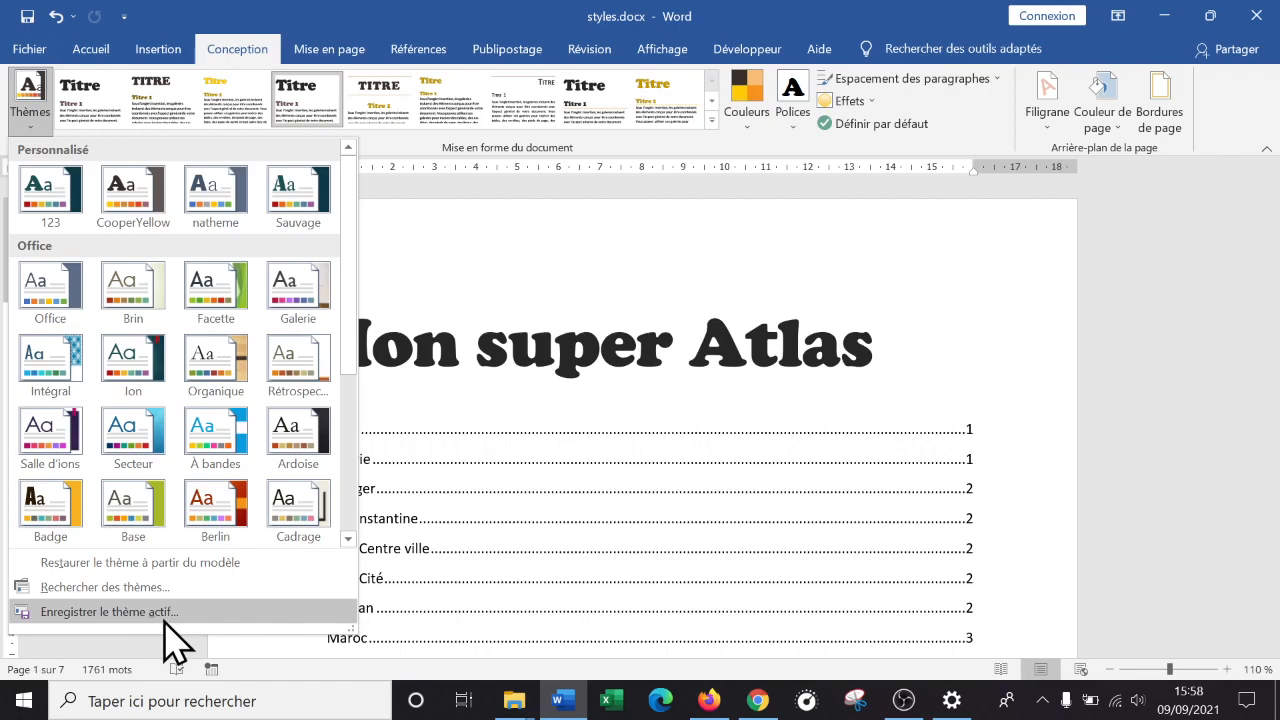
pyautogui.click(740, 362)
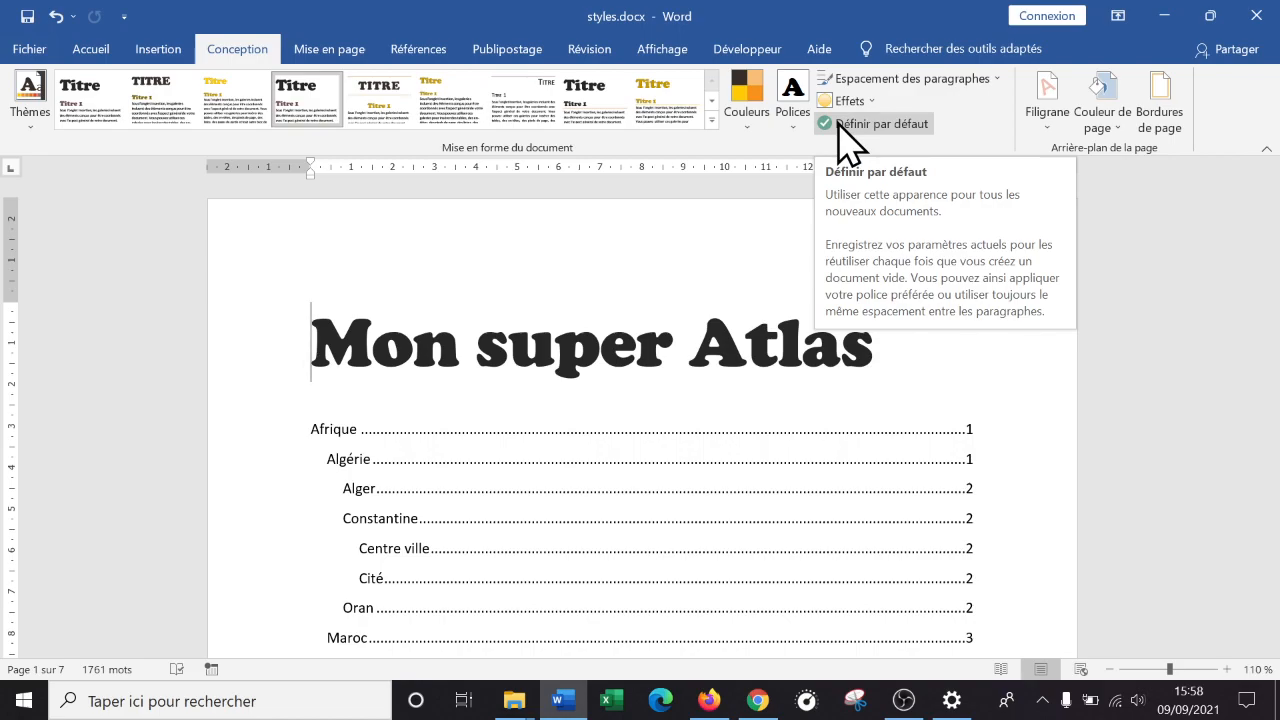
pyautogui.click(571, 343)
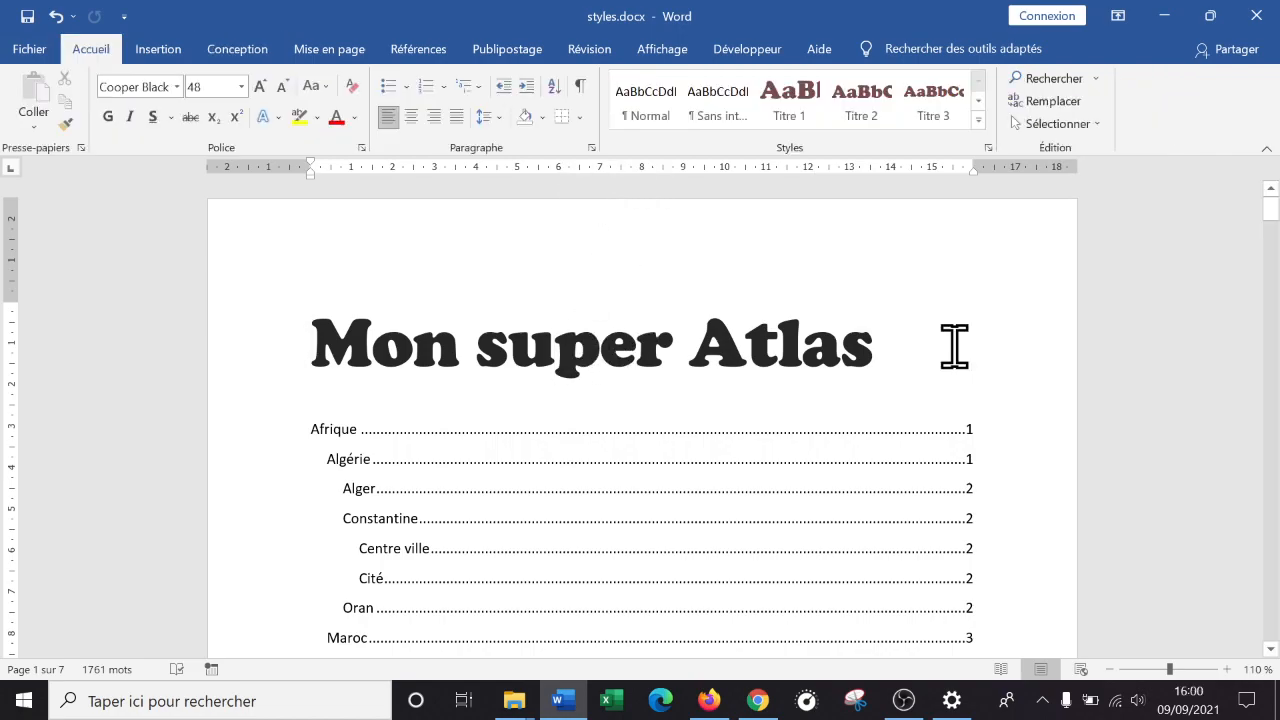
# - Review the formatting of the title, the table of contents entries and the Alger and Constantine headings
pyautogui.moveTo(334, 343)
pyautogui.mouseDown()
pyautogui.moveTo(586, 363)
pyautogui.moveTo(690, 350)
pyautogui.mouseUp()
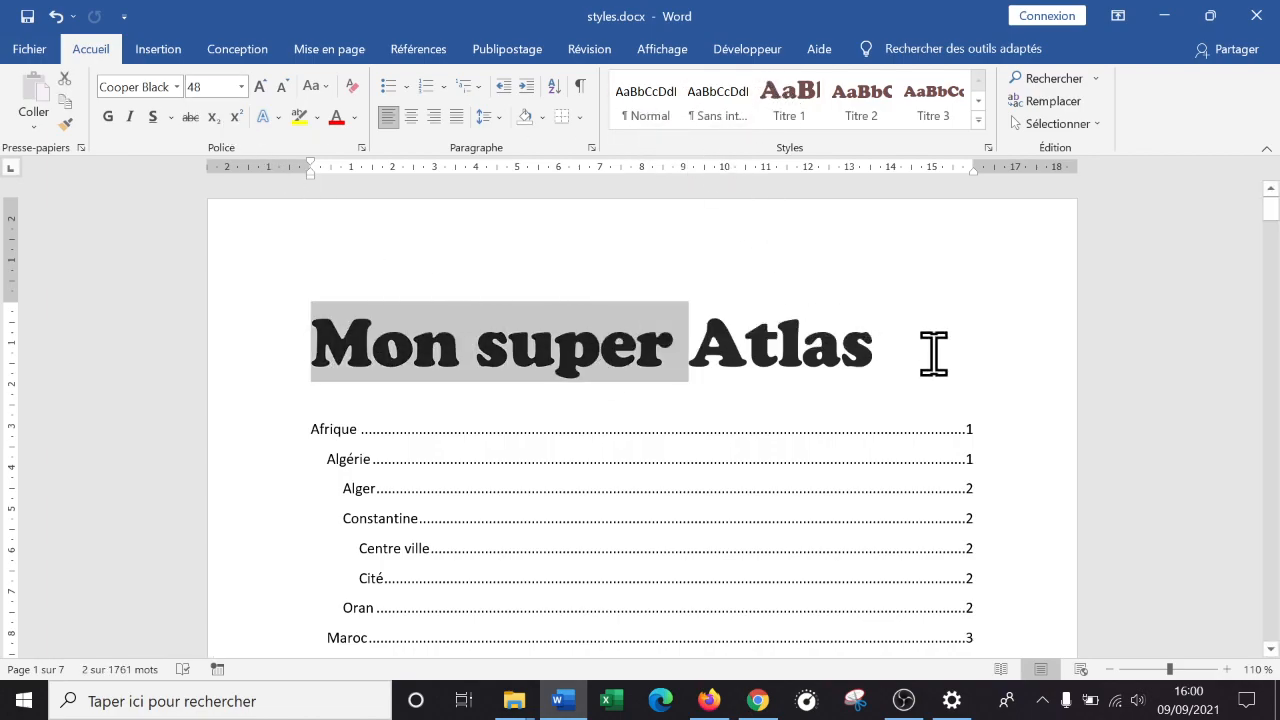
pyautogui.scroll(-5, 920, 350)
pyautogui.scroll(-15, 880, 348)
pyautogui.scroll(8, 778, 368)
pyautogui.scroll(12, 778, 368)
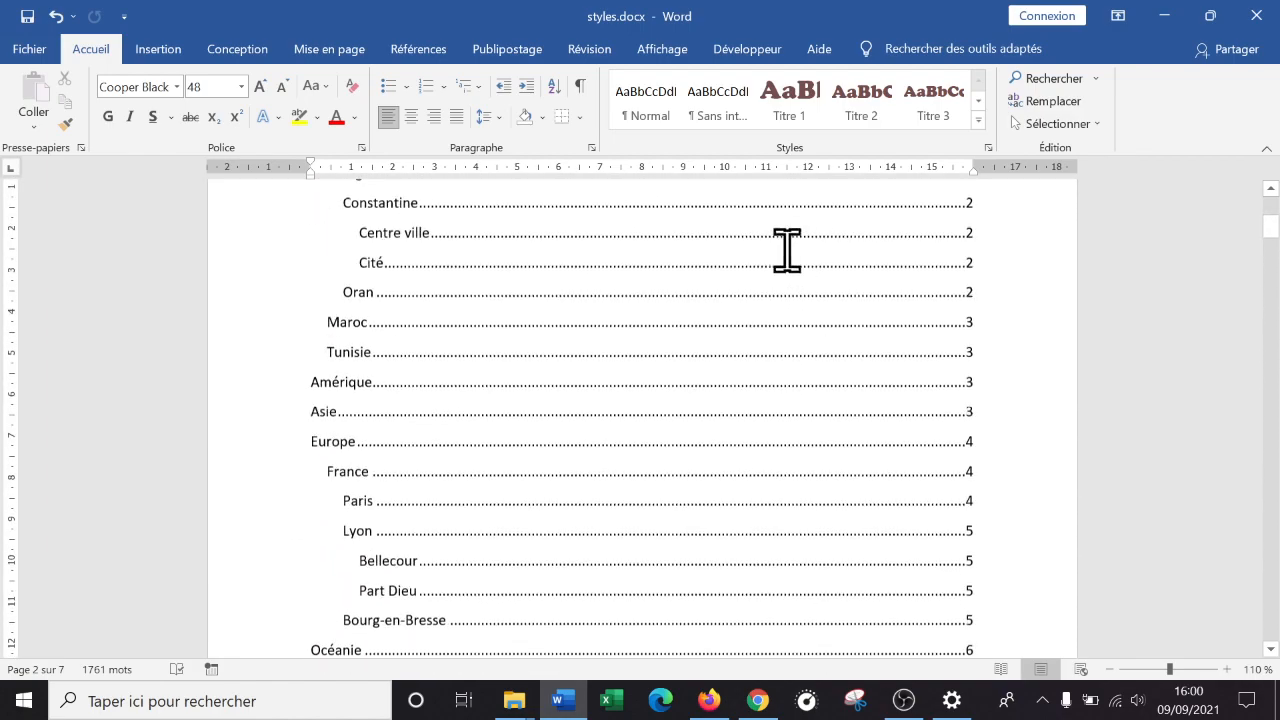
pyautogui.scroll(-5, 651, 331)
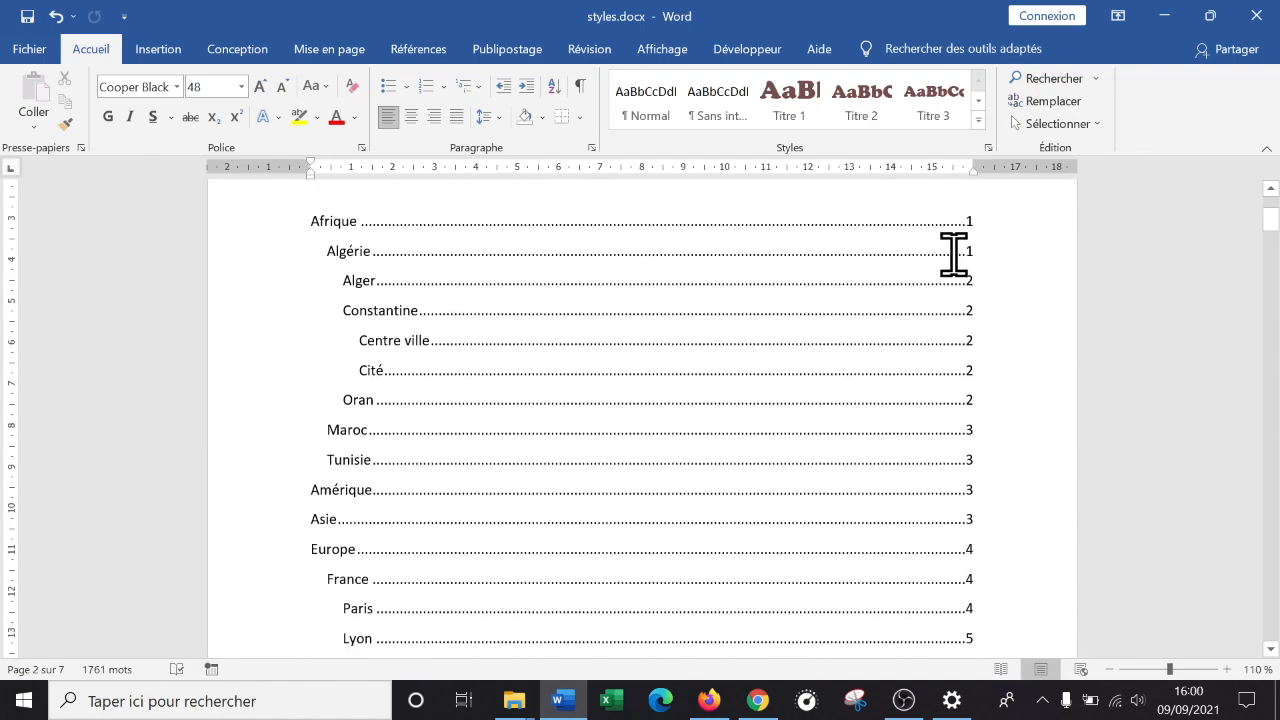
pyautogui.scroll(-1, 962, 408)
pyautogui.scroll(3, 963, 390)
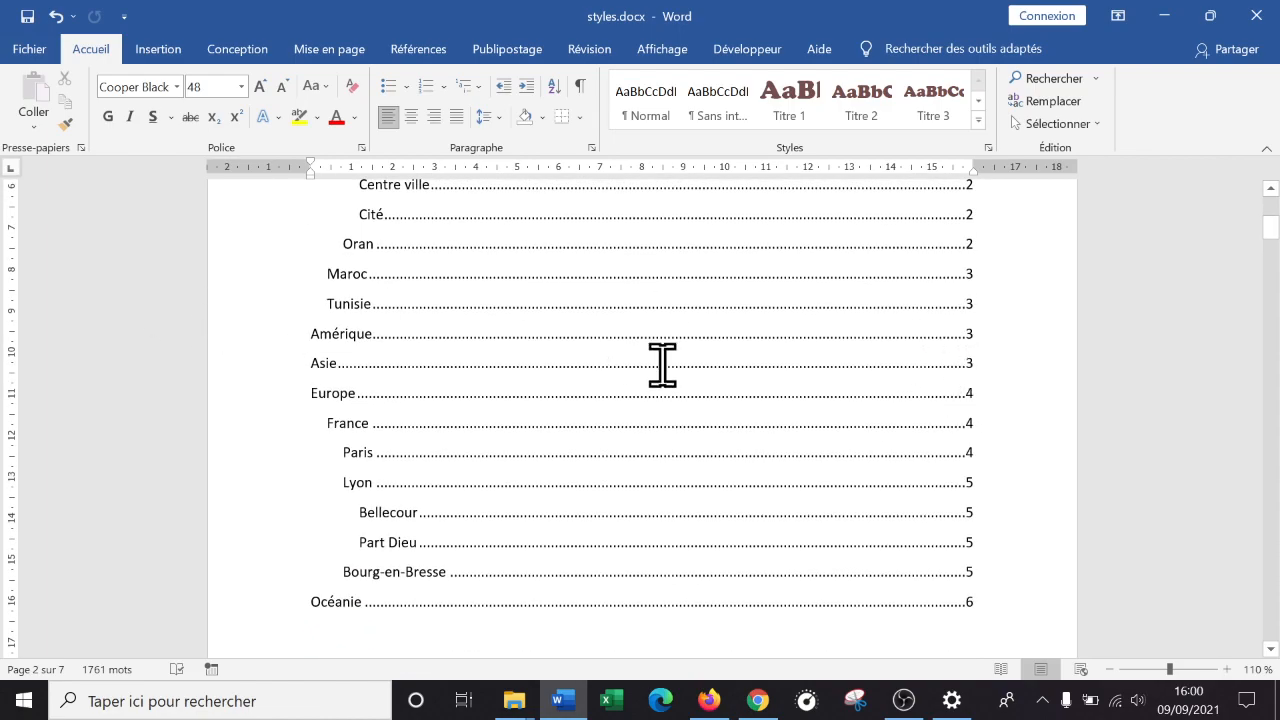
pyautogui.scroll(-3, 678, 378)
pyautogui.scroll(6, 929, 377)
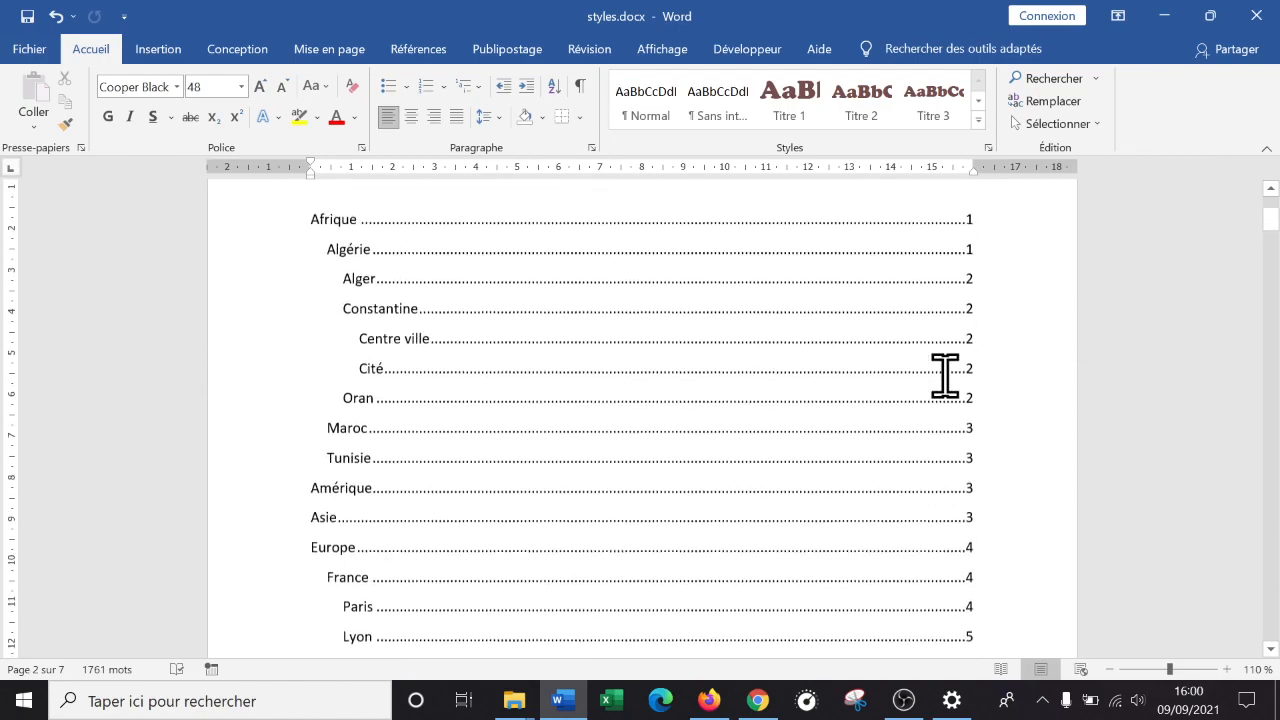
pyautogui.scroll(-14, 915, 355)
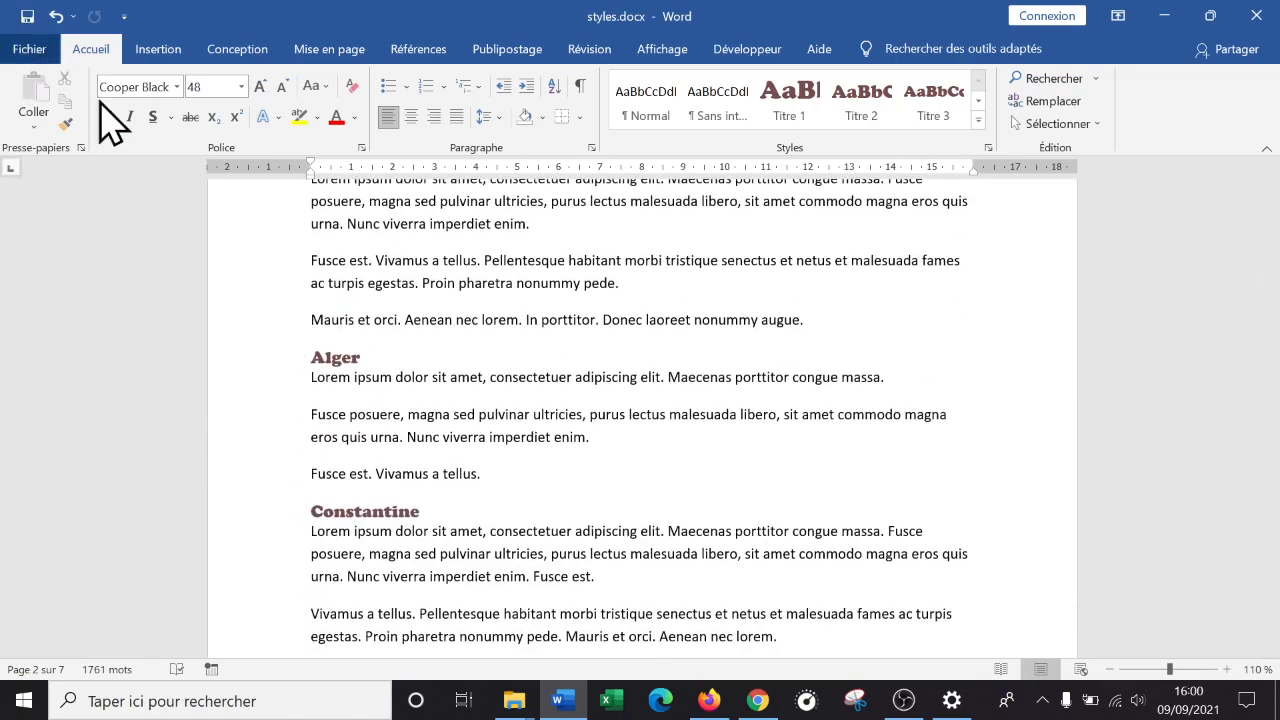
pyautogui.scroll(4, 697, 407)
pyautogui.scroll(20, 705, 414)
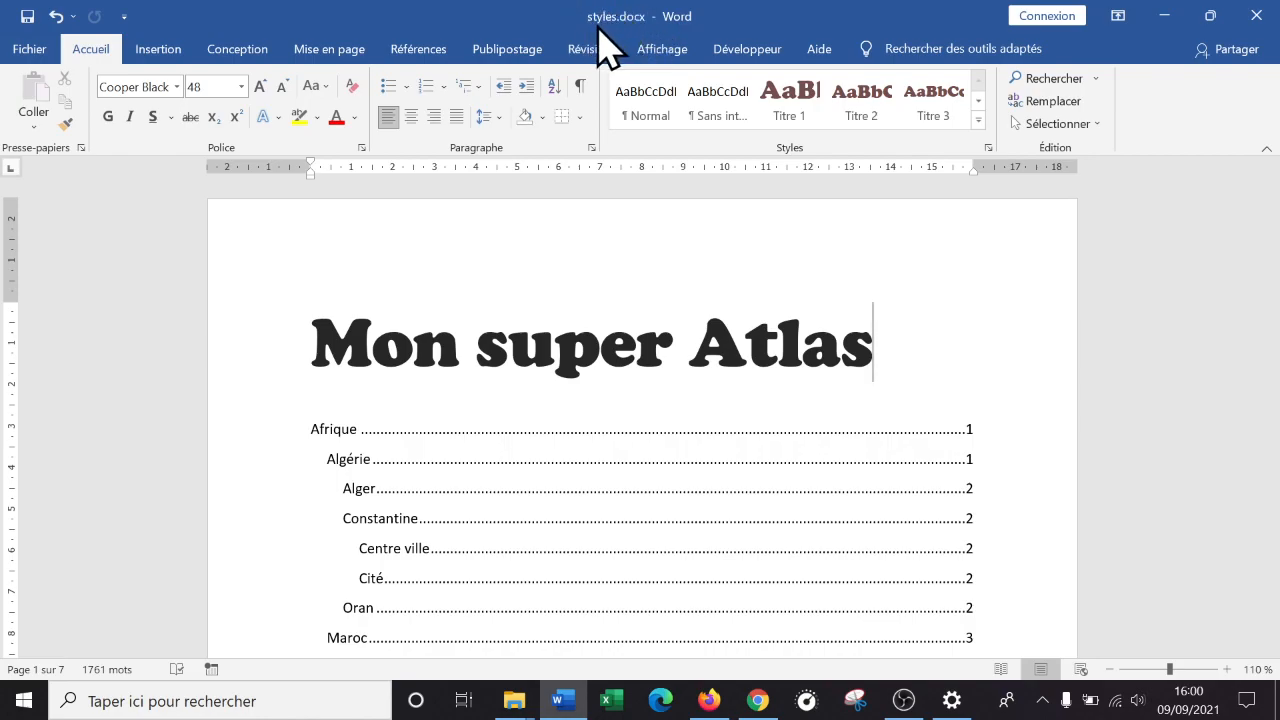
# - Save a copy of the document as styles.pdf in the Bureau folder, with Standard optimisation and opening after publication
pyautogui.click(27, 52)
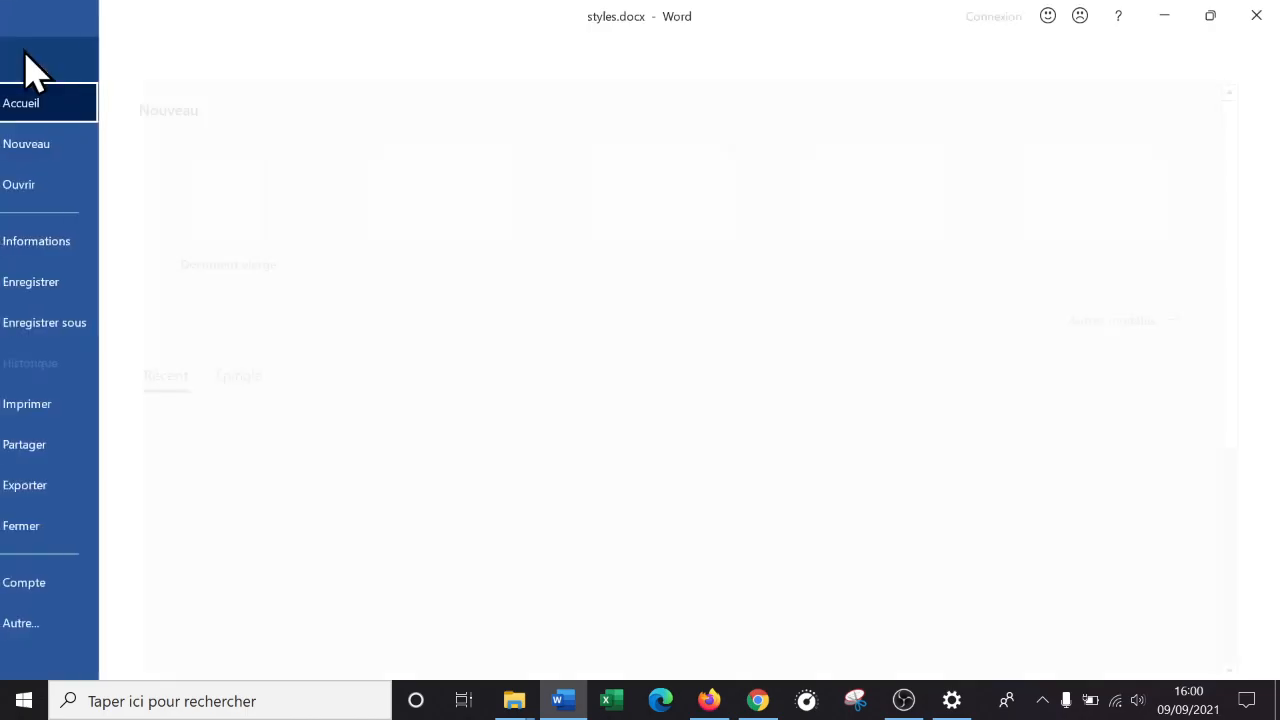
pyautogui.click(96, 322)
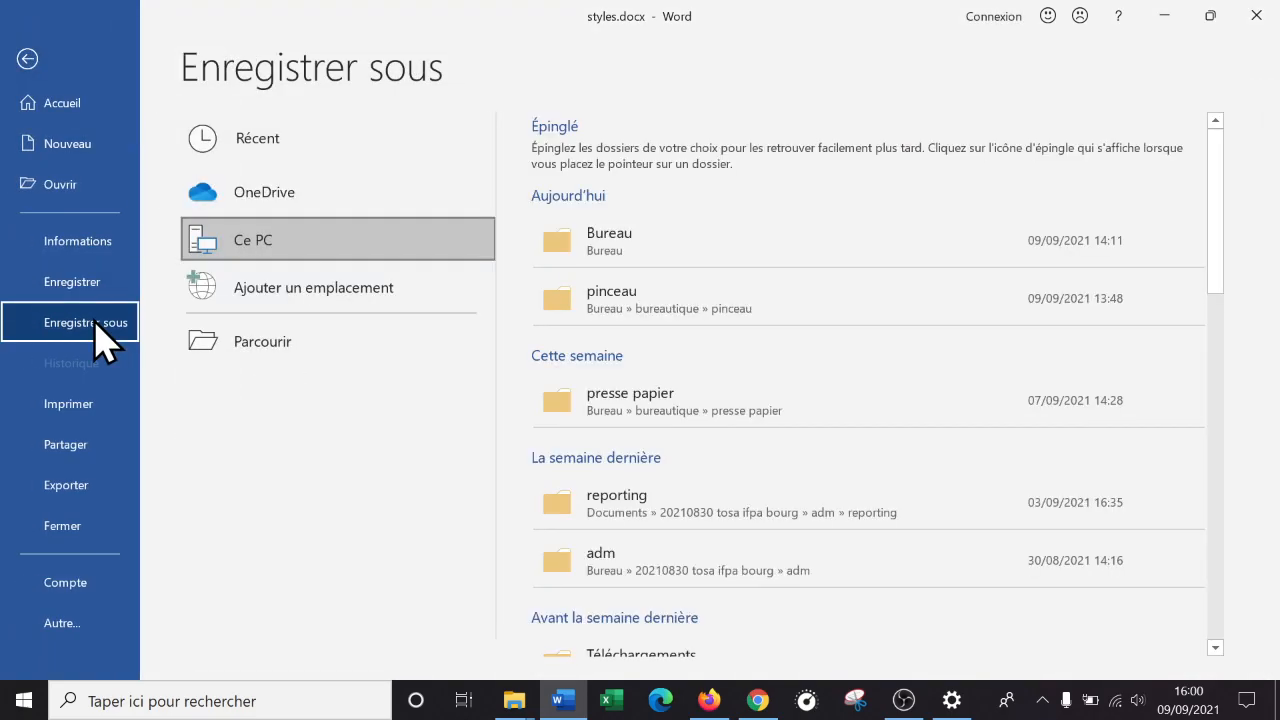
pyautogui.click(671, 248)
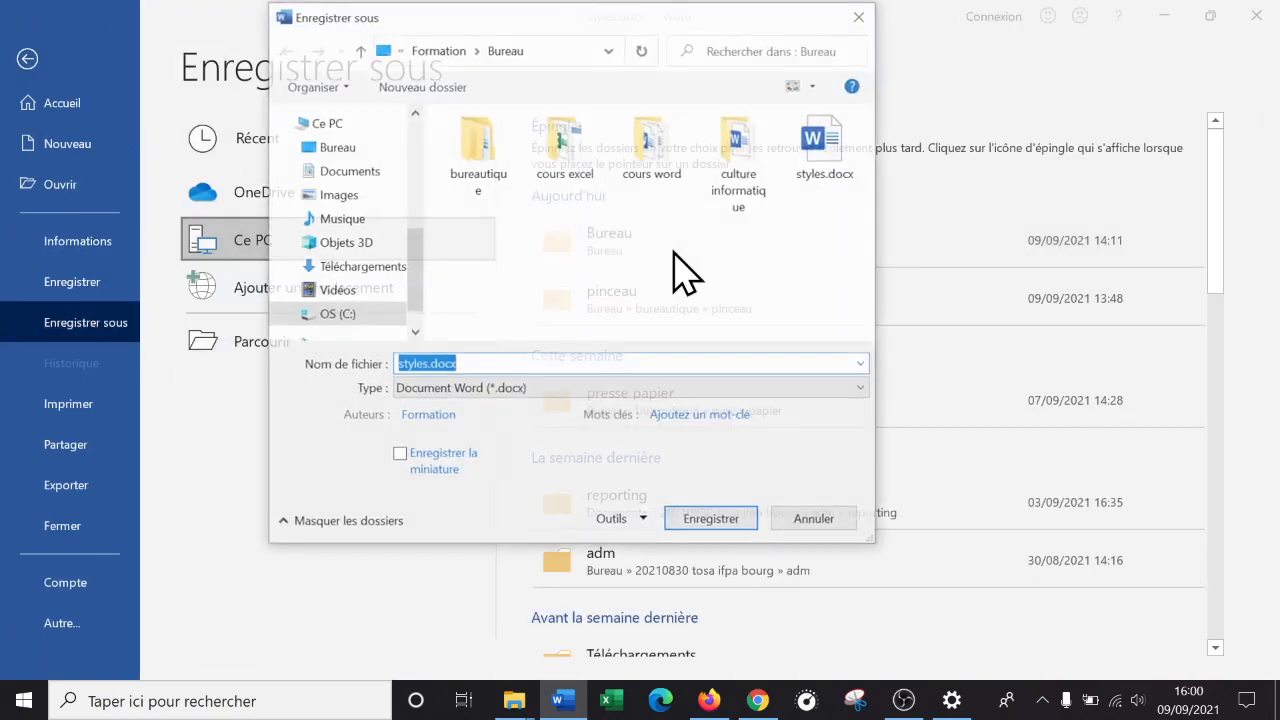
pyautogui.click(519, 392)
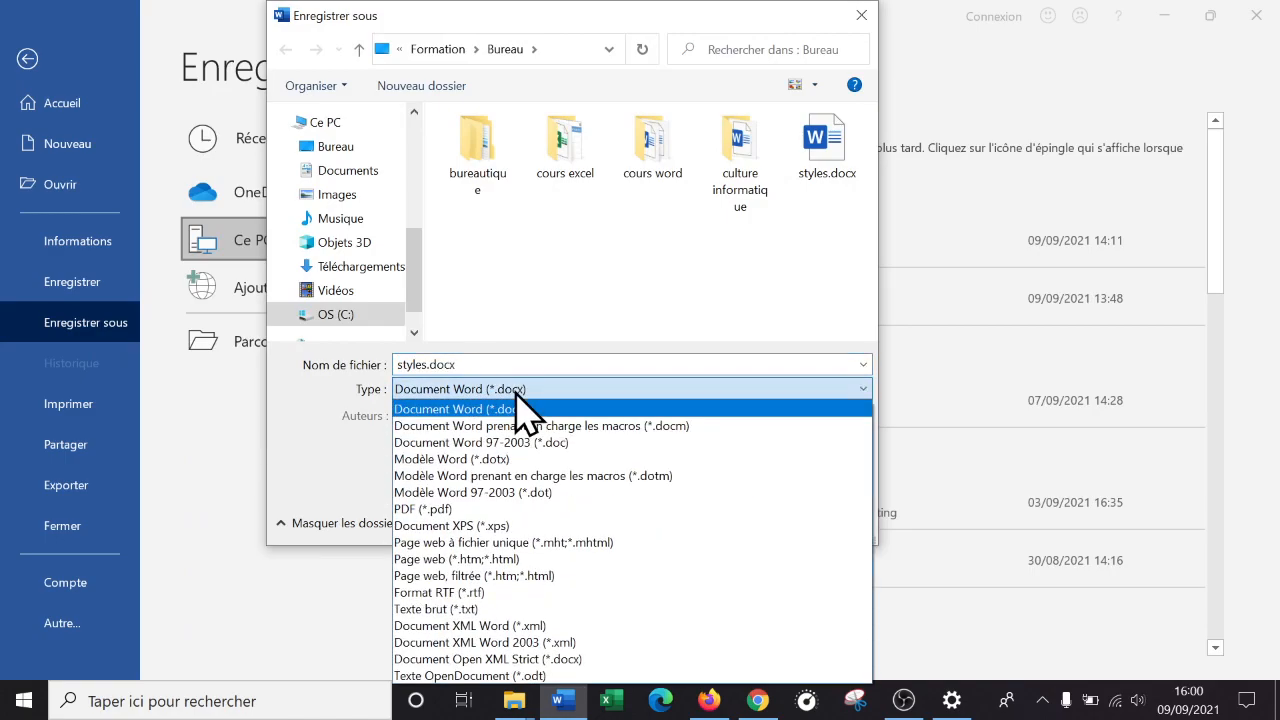
pyautogui.click(466, 509)
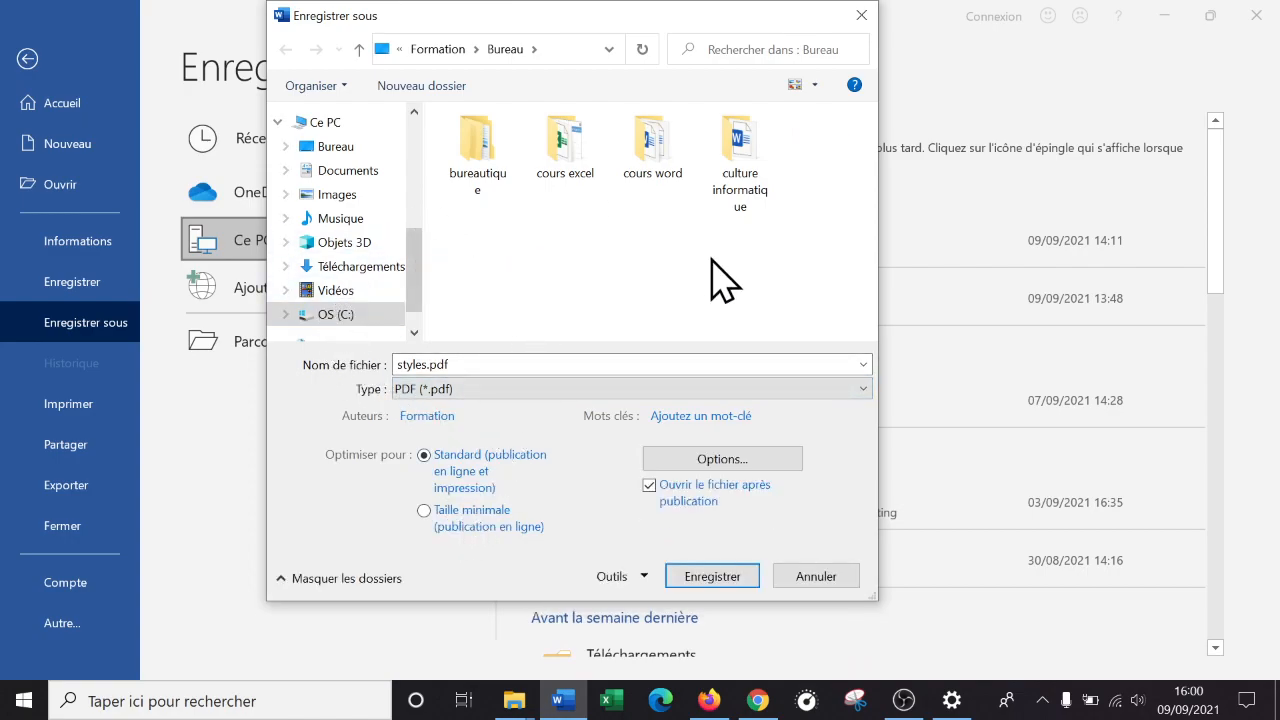
pyautogui.click(459, 413)
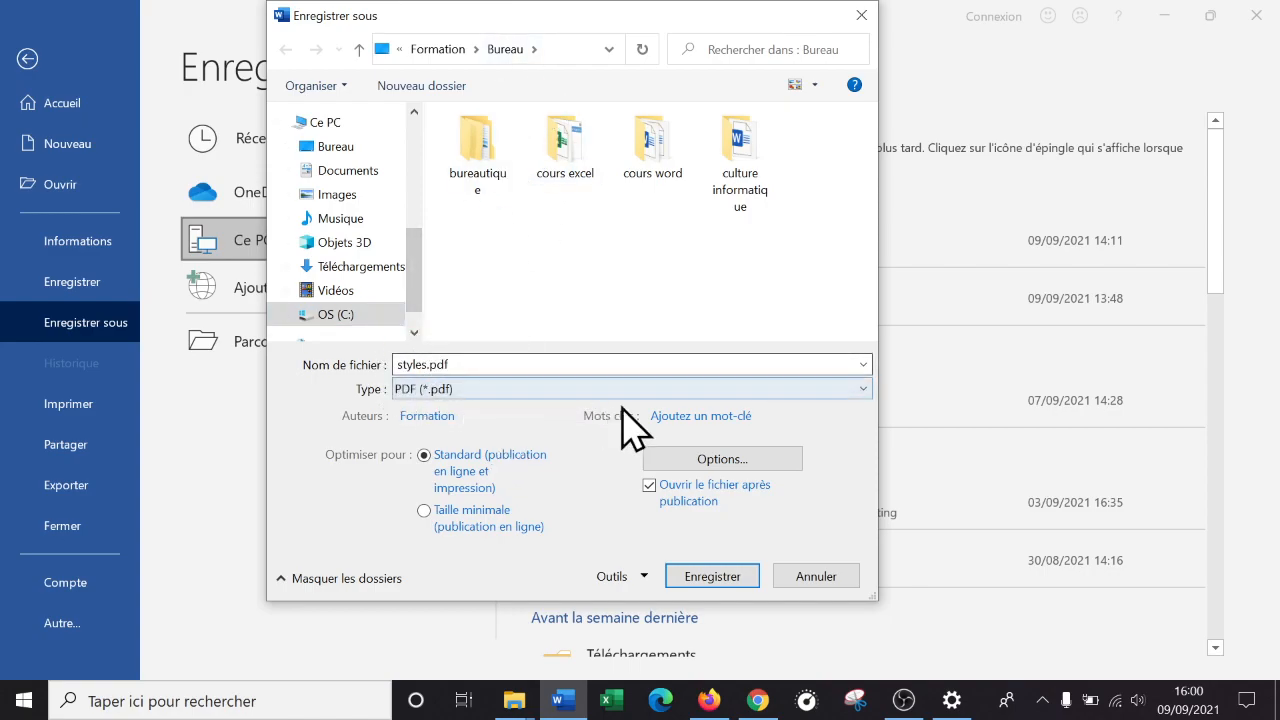
pyautogui.click(515, 388)
pyautogui.click(515, 388)
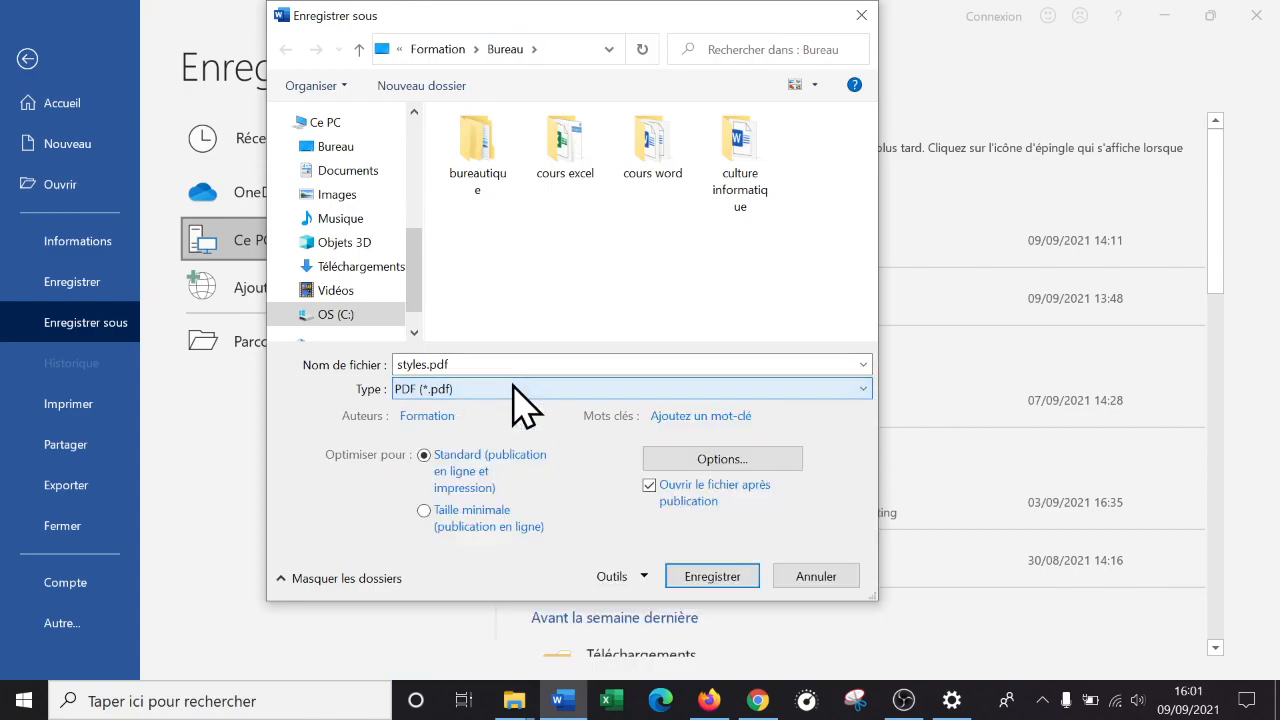
pyautogui.click(712, 588)
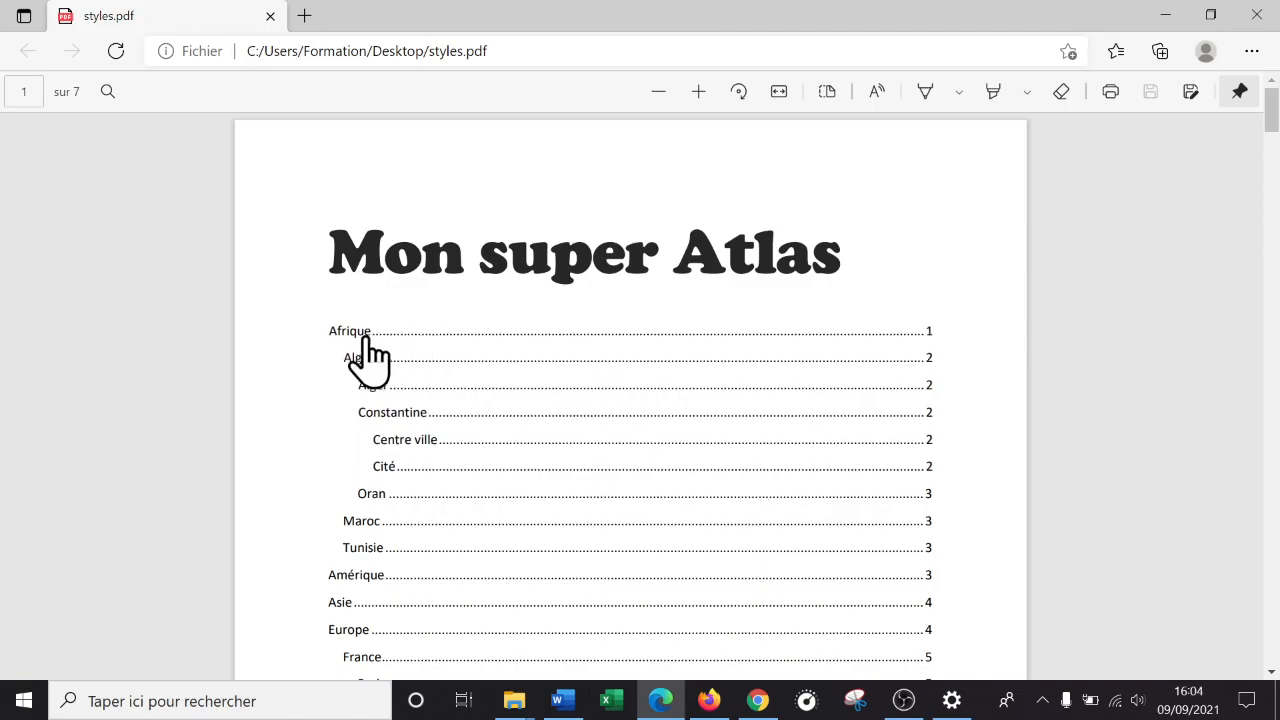
# - Check the PDF's table of contents, follow its Bellecour entry, examine the Algérie section and switch back to Word
pyautogui.scroll(-5, 886, 400)
pyautogui.scroll(4, 617, 410)
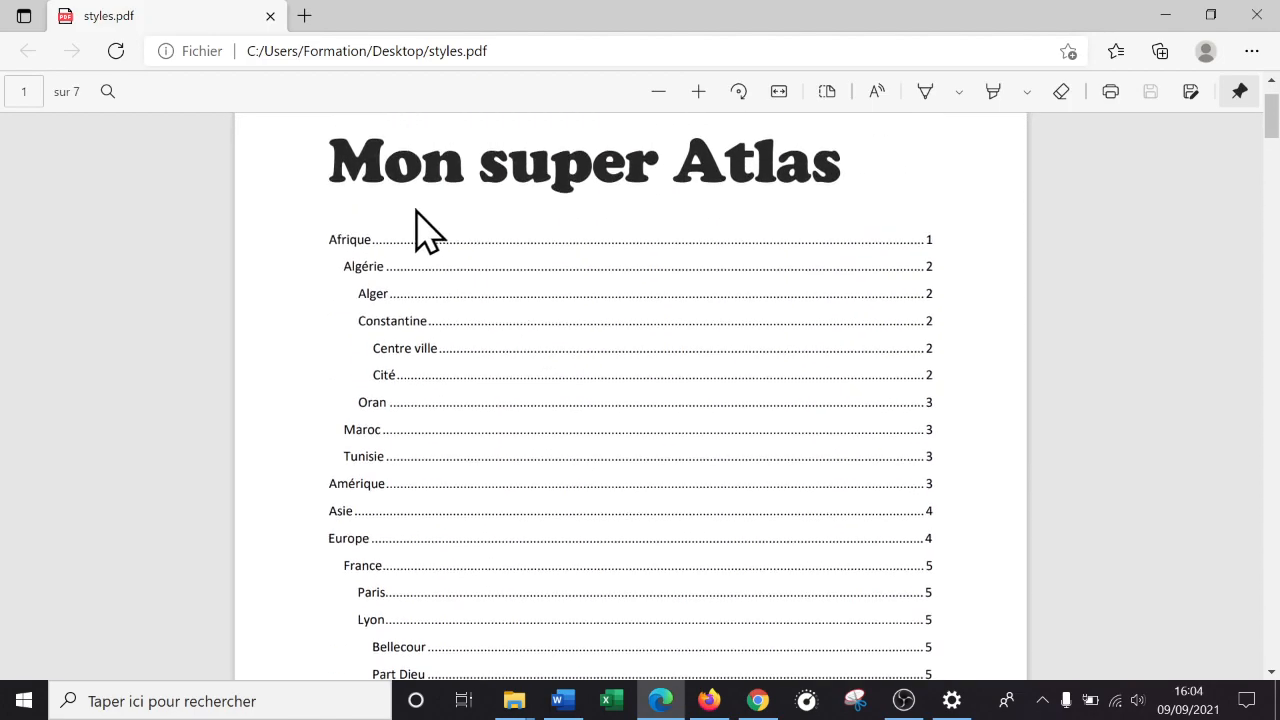
pyautogui.scroll(-3, 462, 450)
pyautogui.scroll(2, 470, 500)
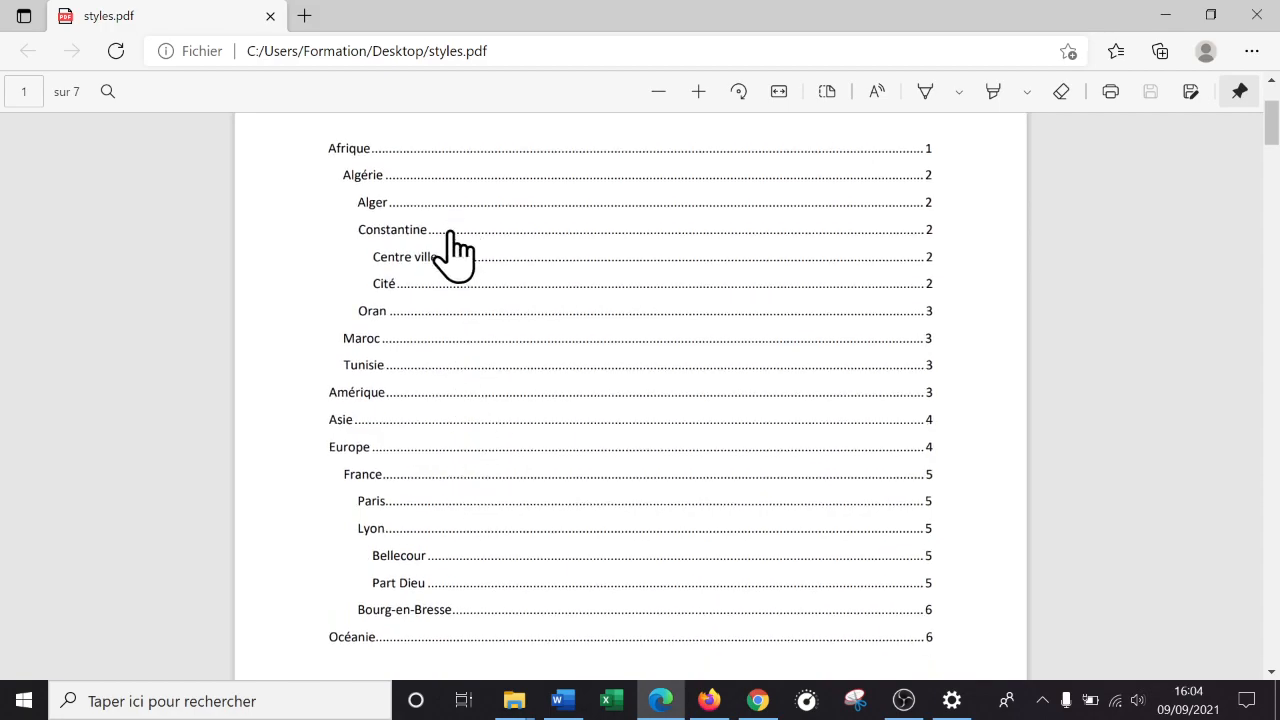
pyautogui.click(428, 557)
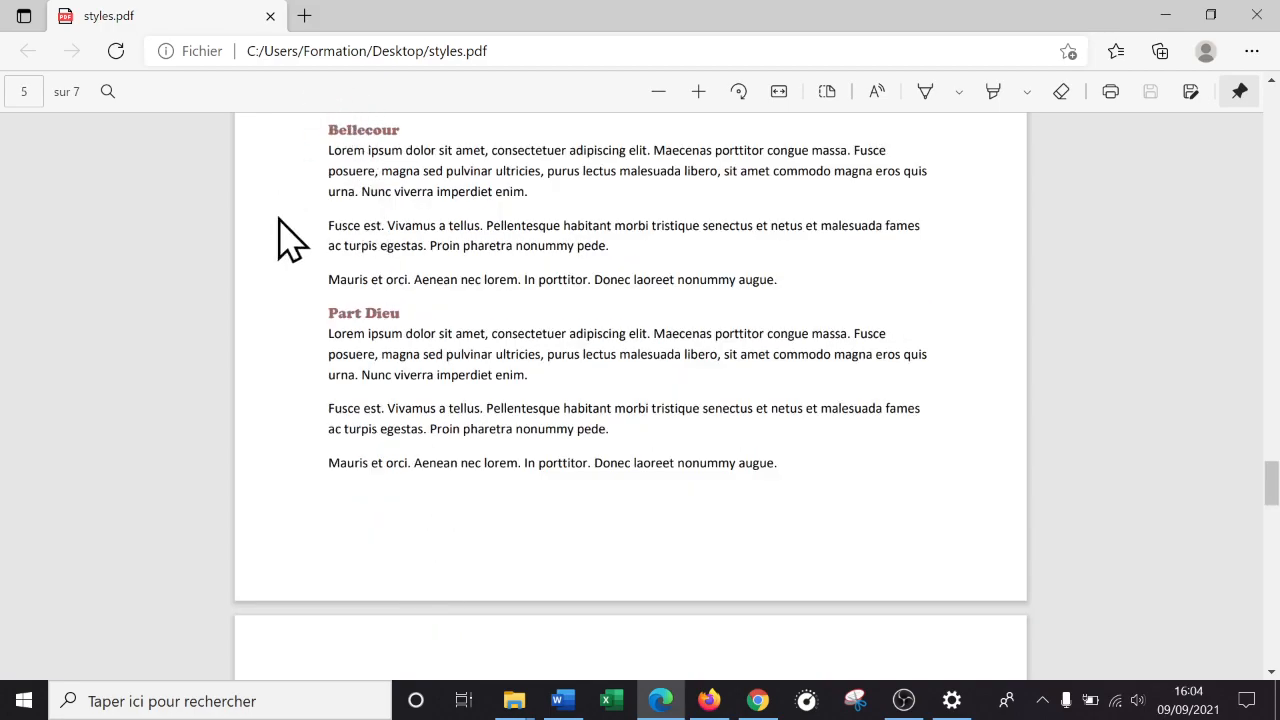
pyautogui.moveTo(1272, 490); pyautogui.dragTo(1272, 105)
pyautogui.scroll(-10, 380, 240)
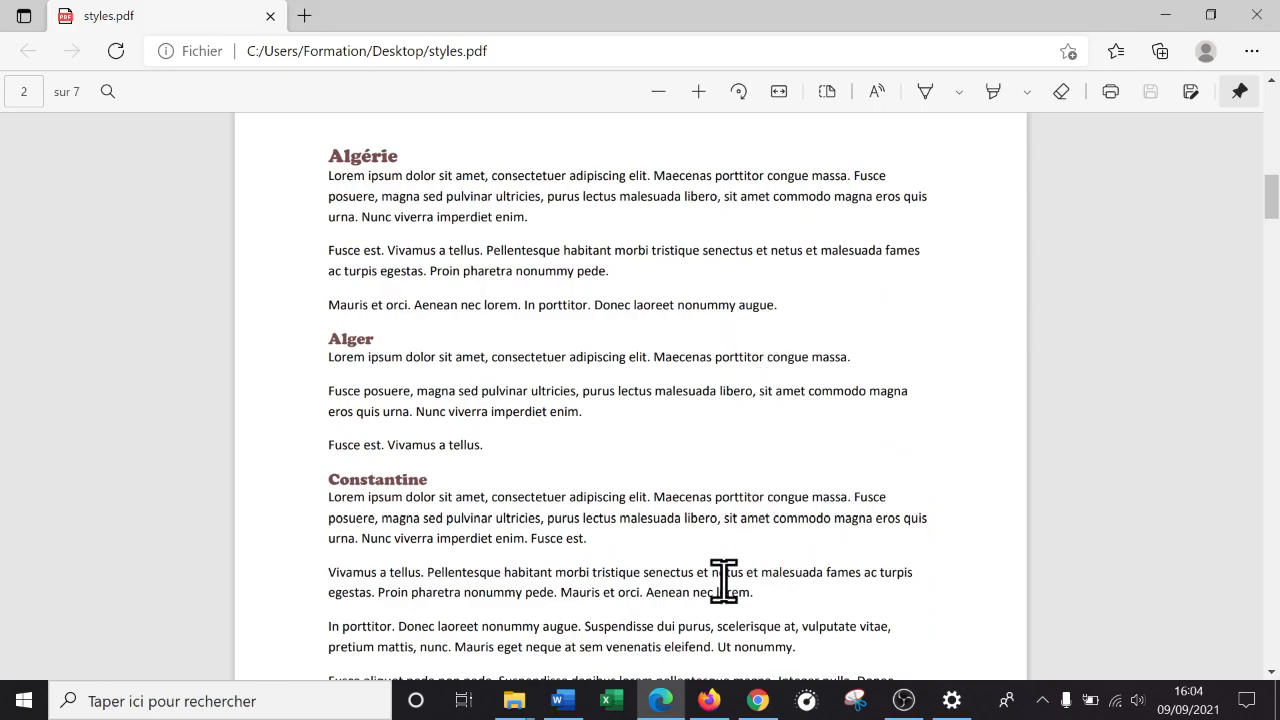
pyautogui.click(565, 702)
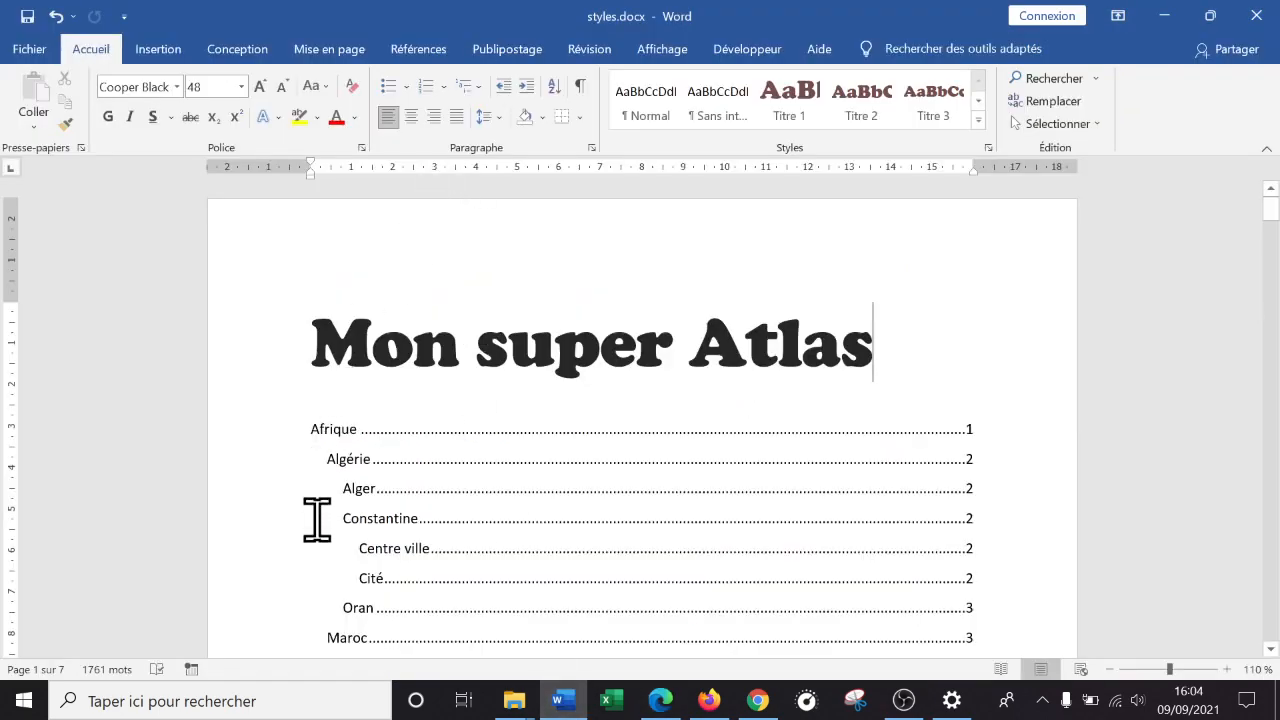